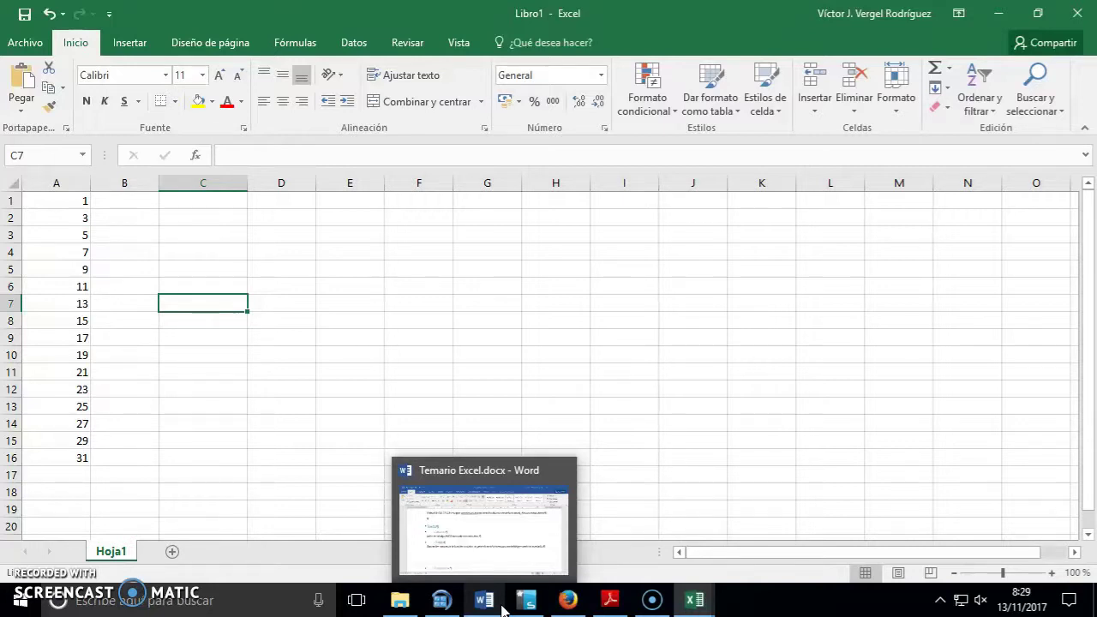
Look at the Word syllabus document, then return to the Libro1 workbook
left_click(445, 561)
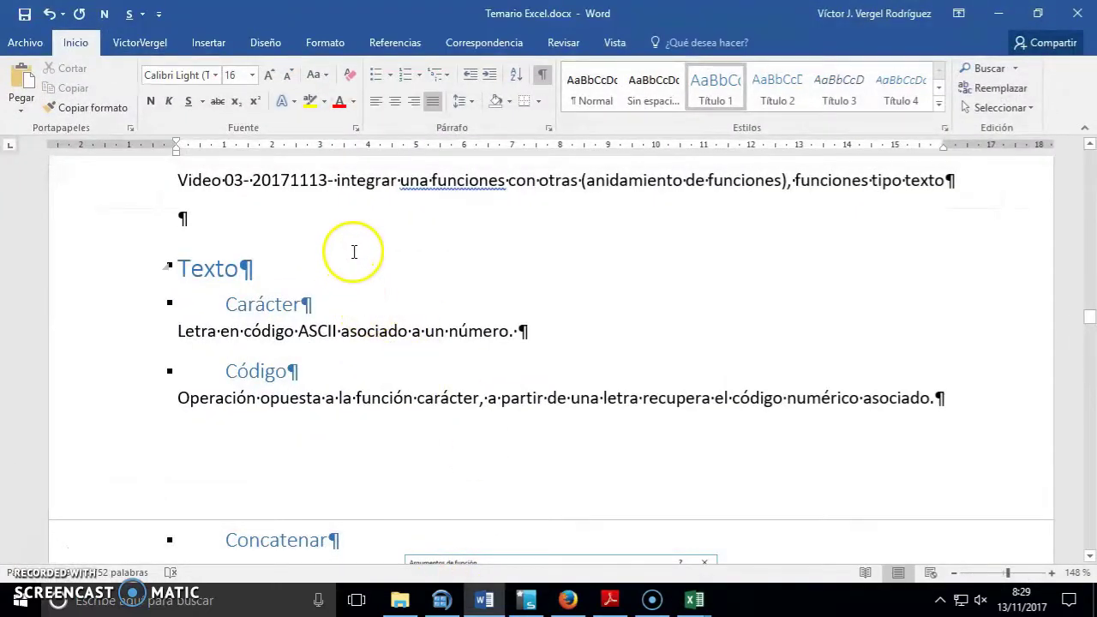
left_click(467, 235)
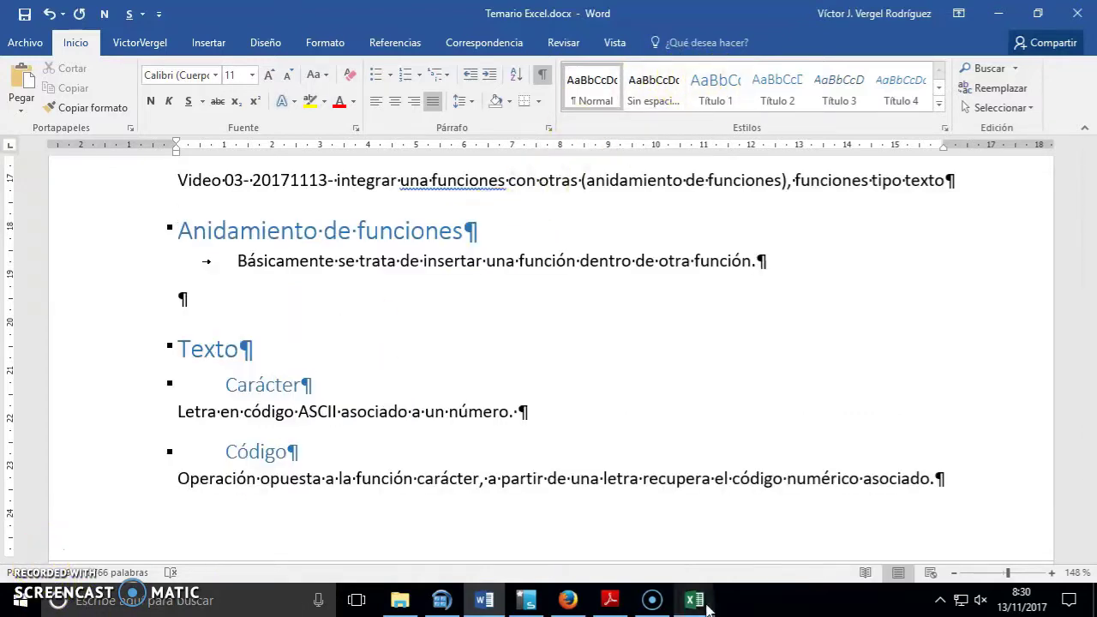
mouse_move(694, 599)
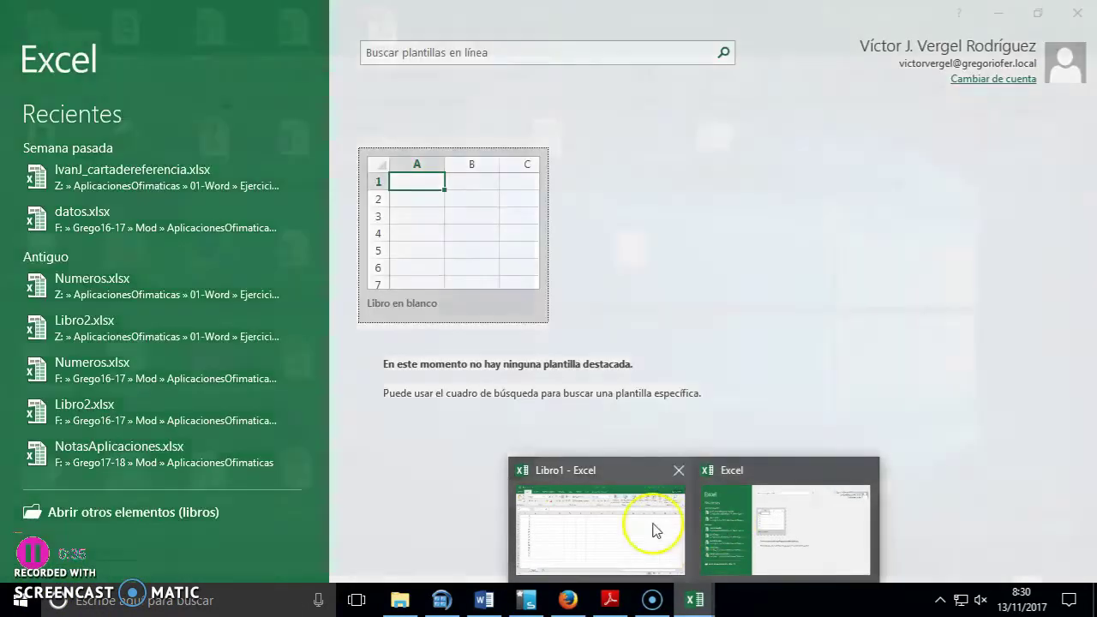
left_click(653, 530)
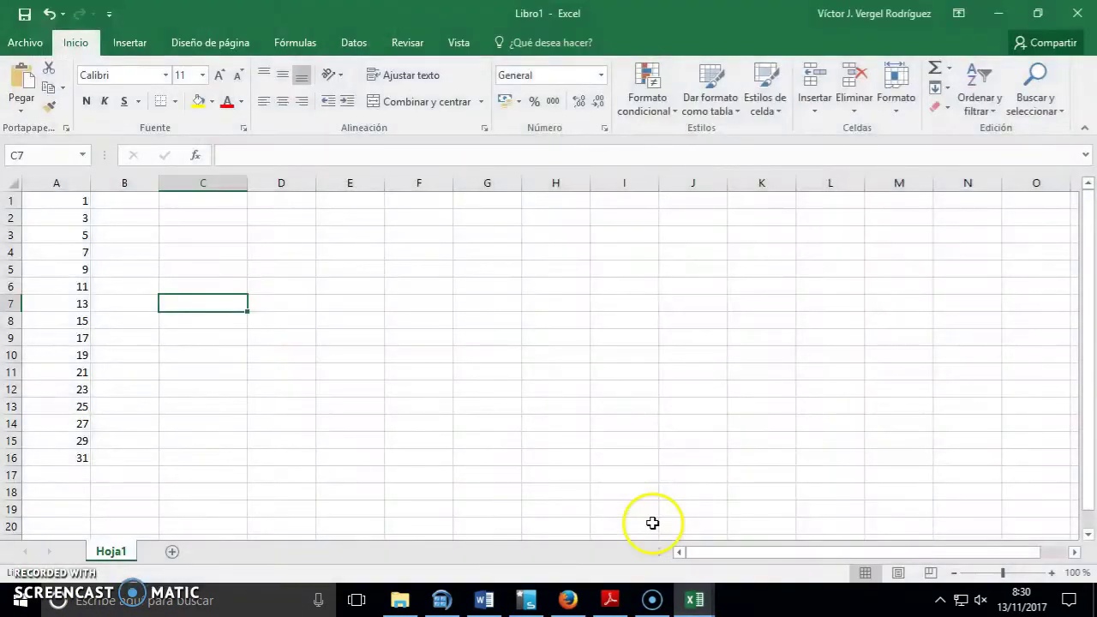
Insert =SUMA(A1:A16) into C5 through Insert Function, giving 256
left_click(232, 268)
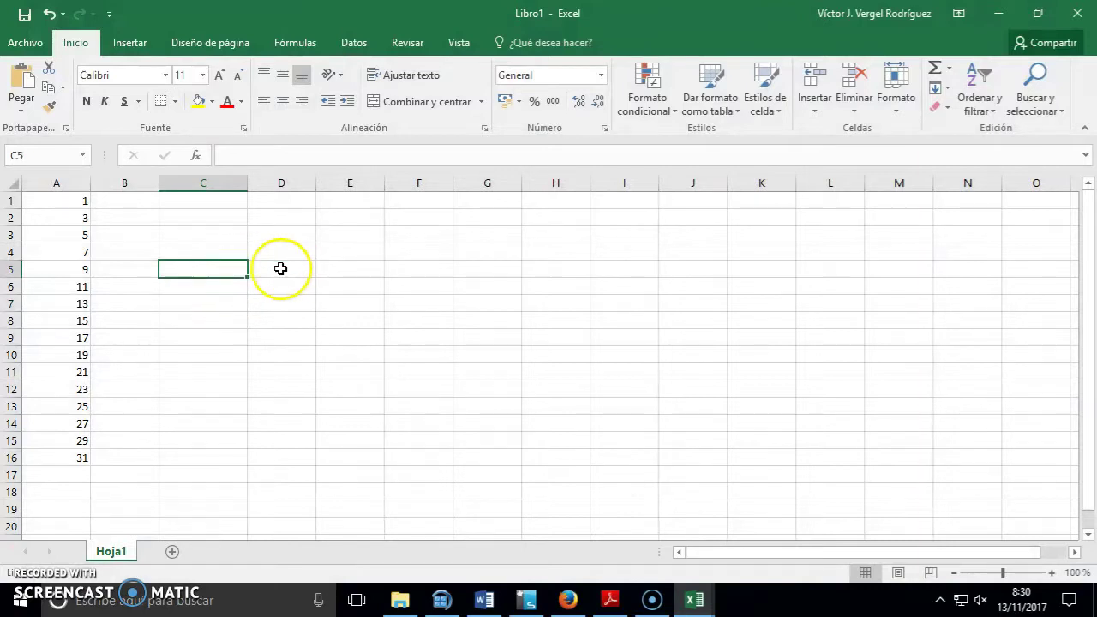
left_click(196, 155)
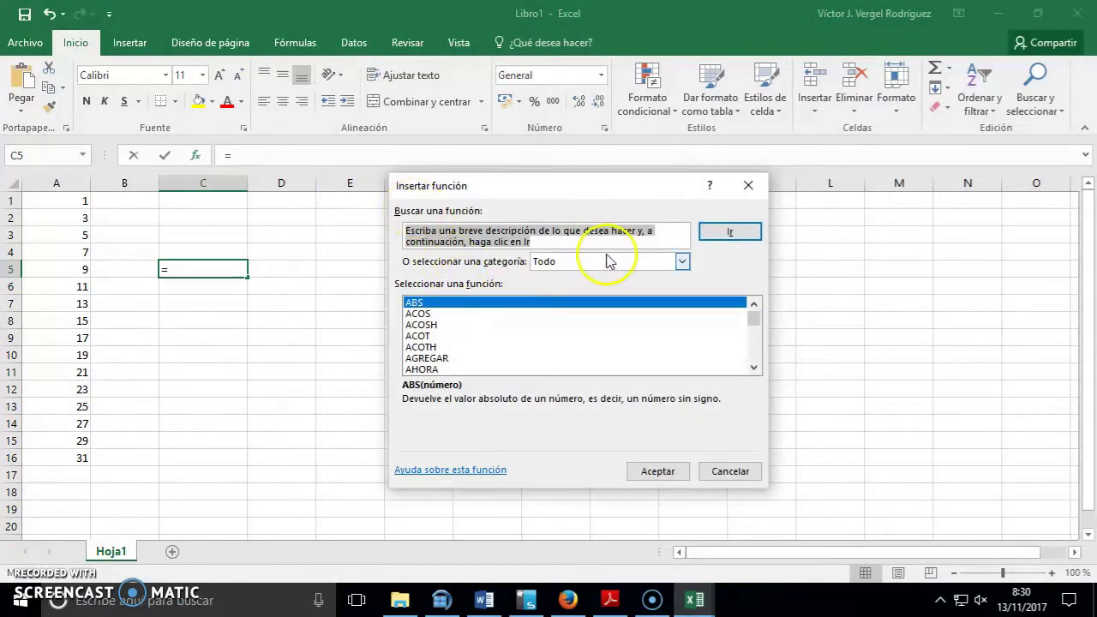
left_click(507, 314)
key("s")
key("u")
key("m")
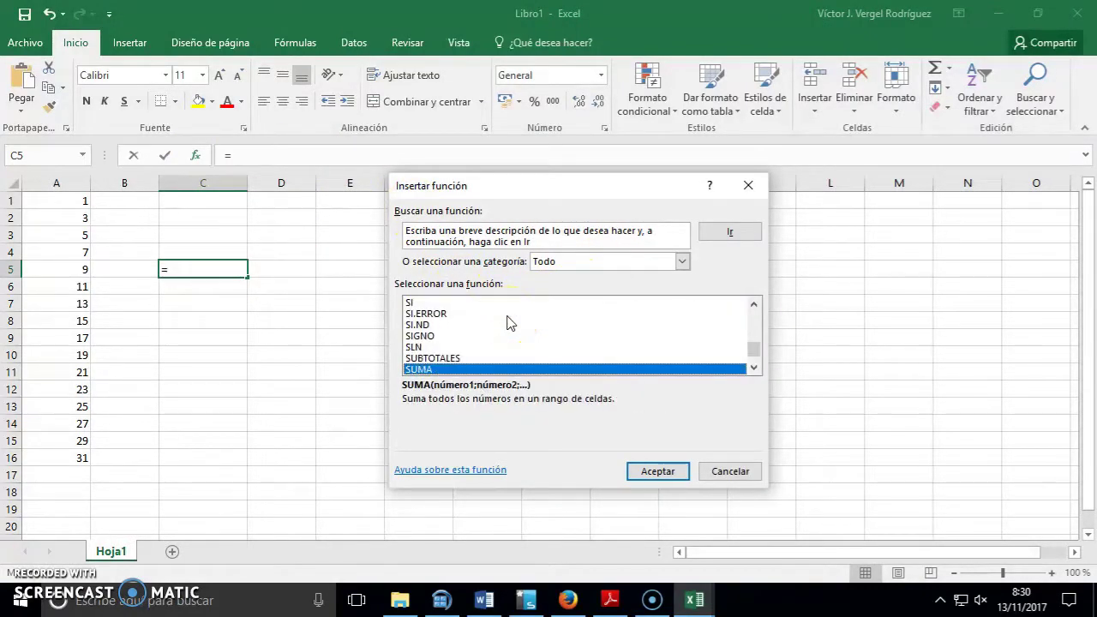
left_click(683, 472)
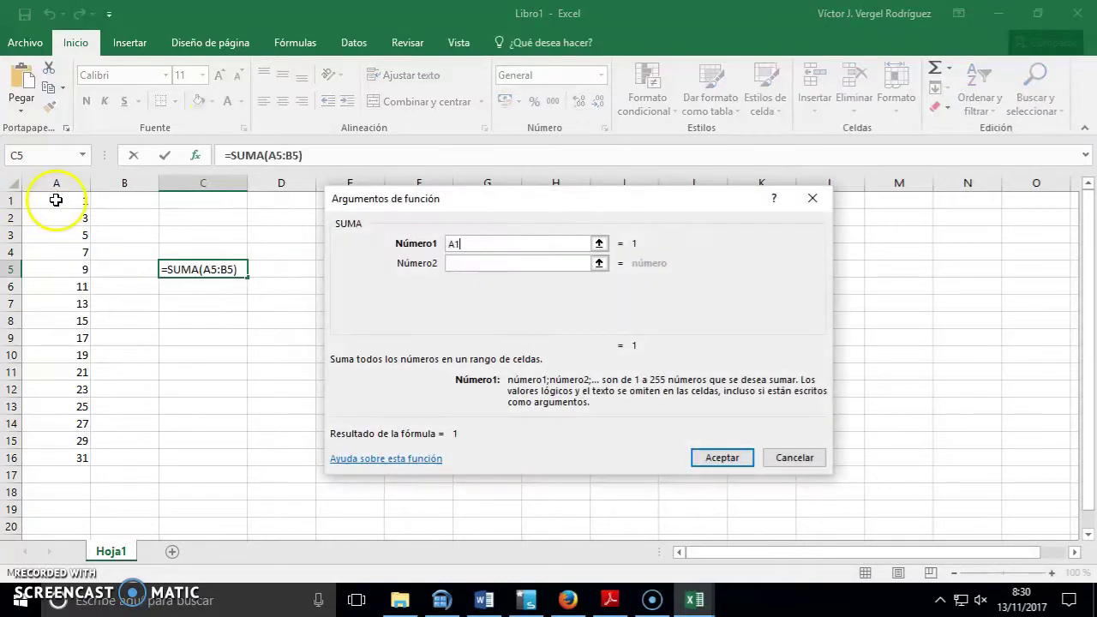
left_click_drag(55, 200, 86, 458)
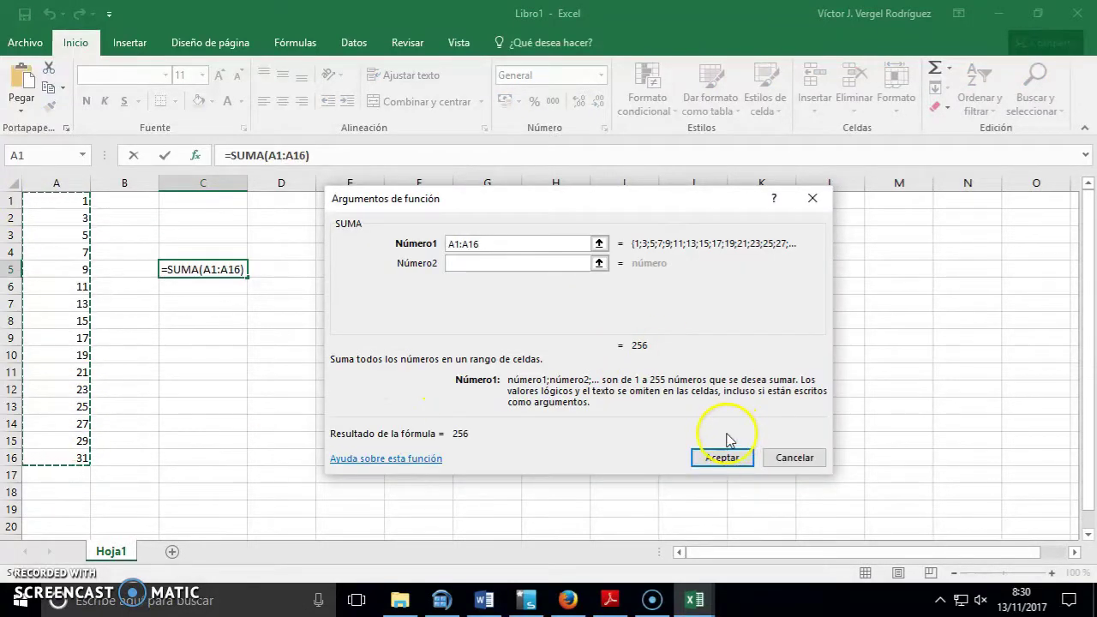
left_click(730, 458)
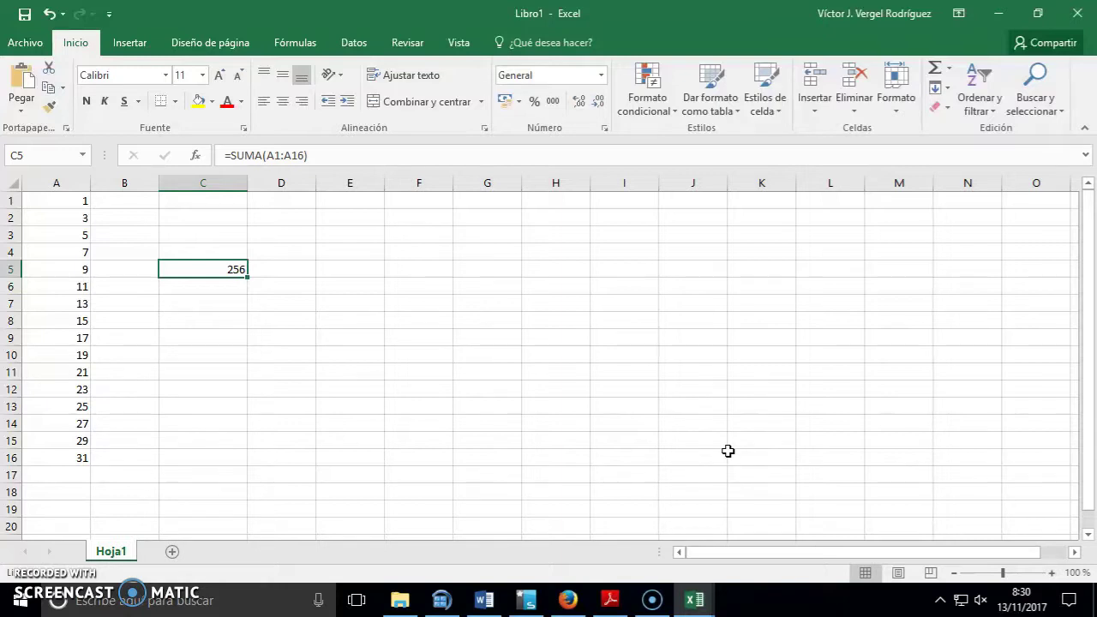
Select C6 and find PROMEDIO in the Insert Function list
left_click(232, 283)
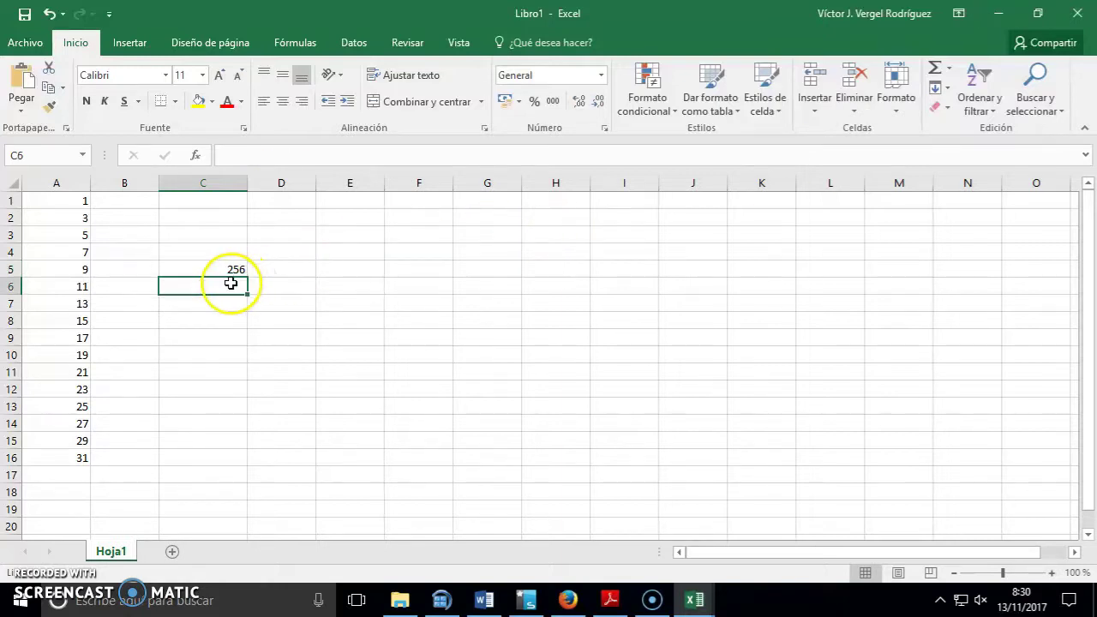
left_click(197, 155)
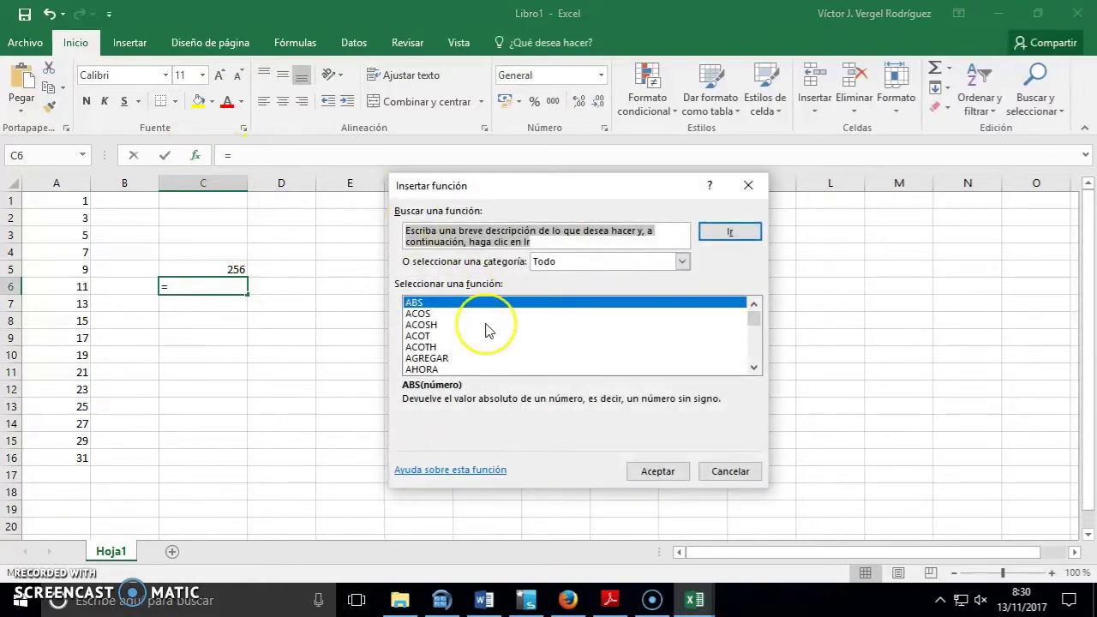
left_click(485, 328)
key("p")
key("r")
key("o")
key("m")
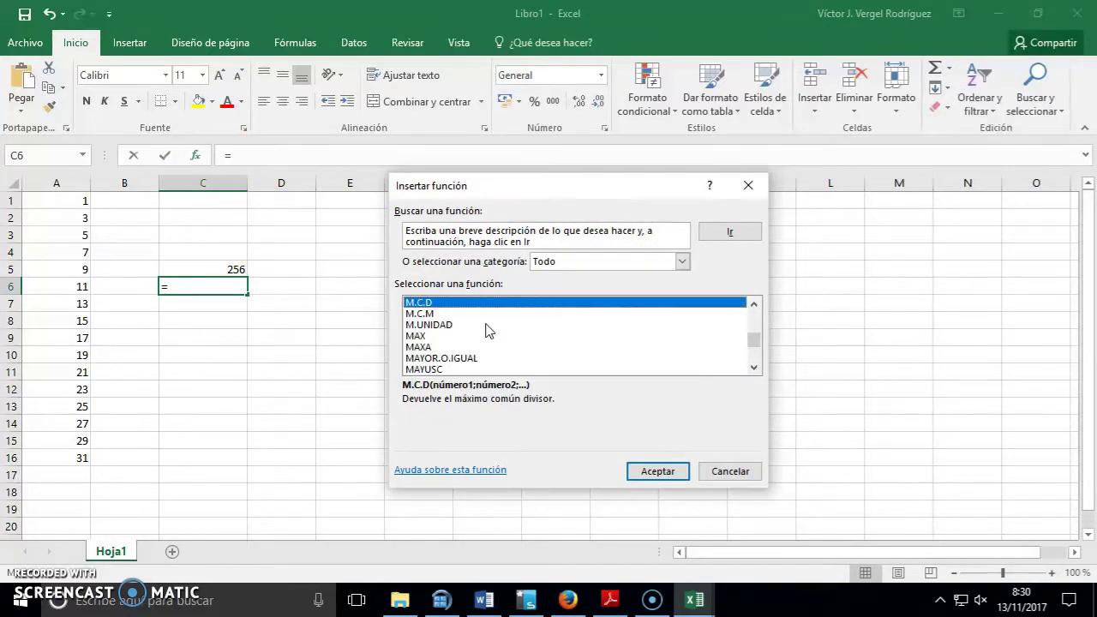
key("p")
key("r")
key("o")
key("m")
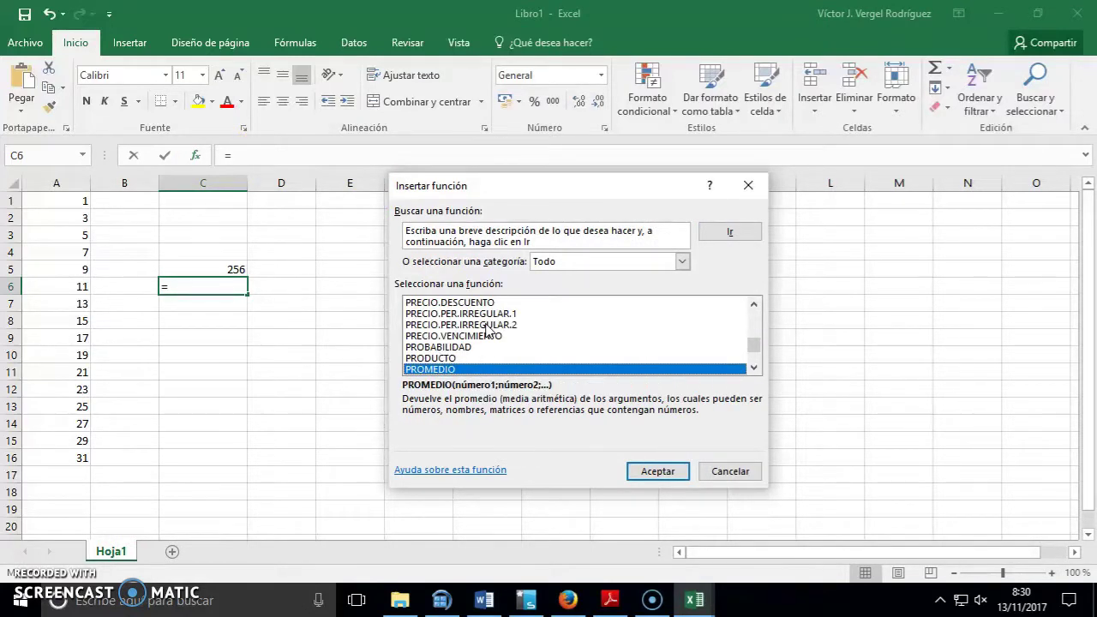
Apply PROMEDIO to A1:A16 so C6 shows 16, then select C7
left_click(658, 470)
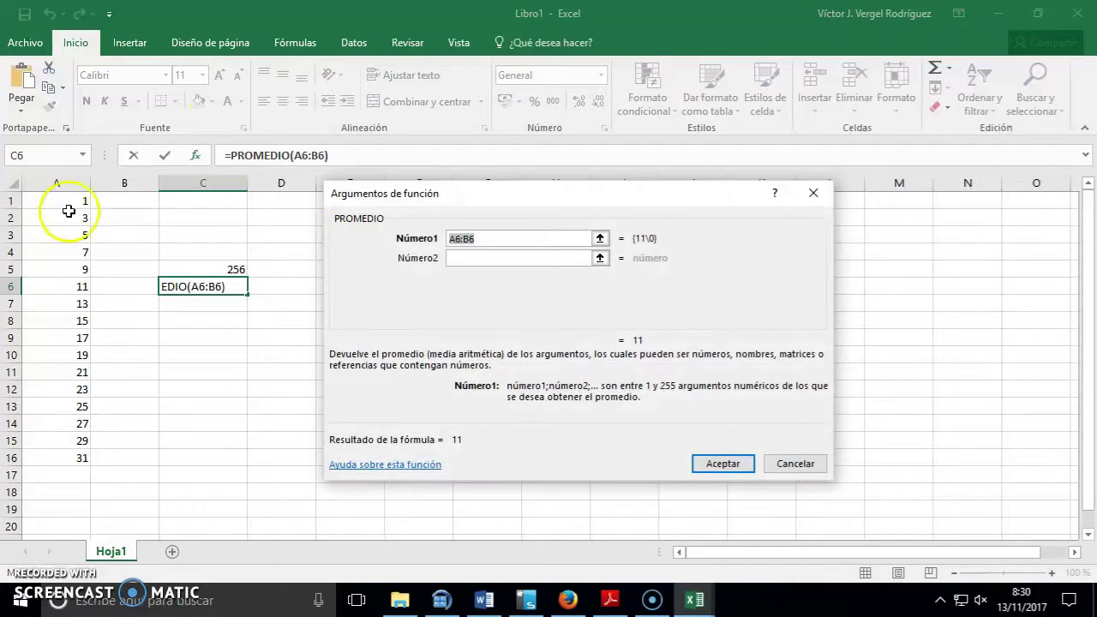
left_click_drag(62, 206, 78, 454)
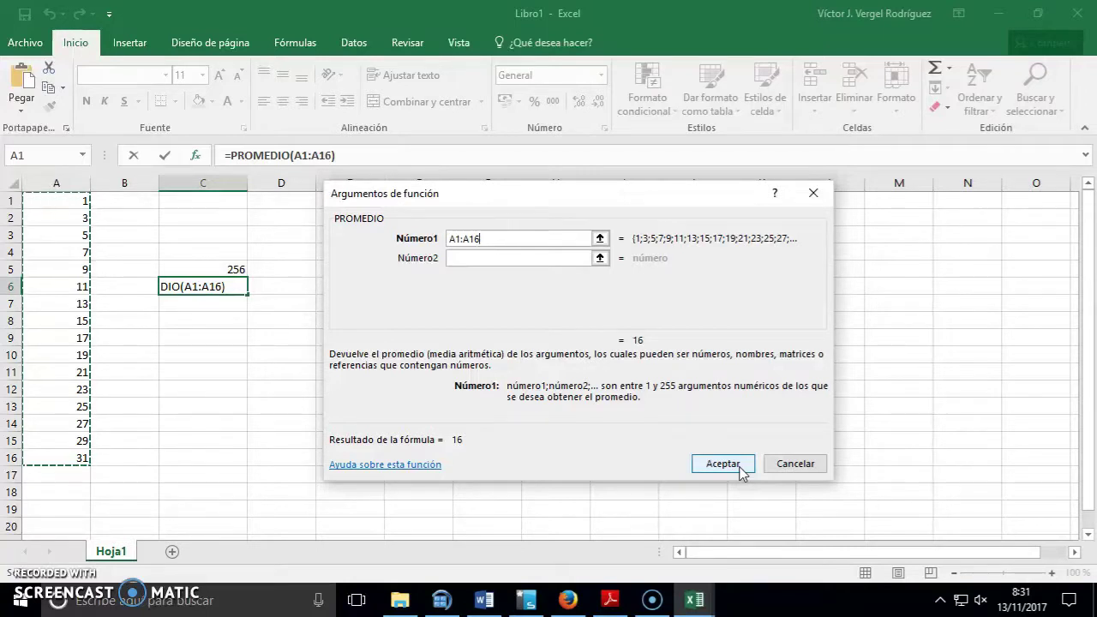
left_click(722, 464)
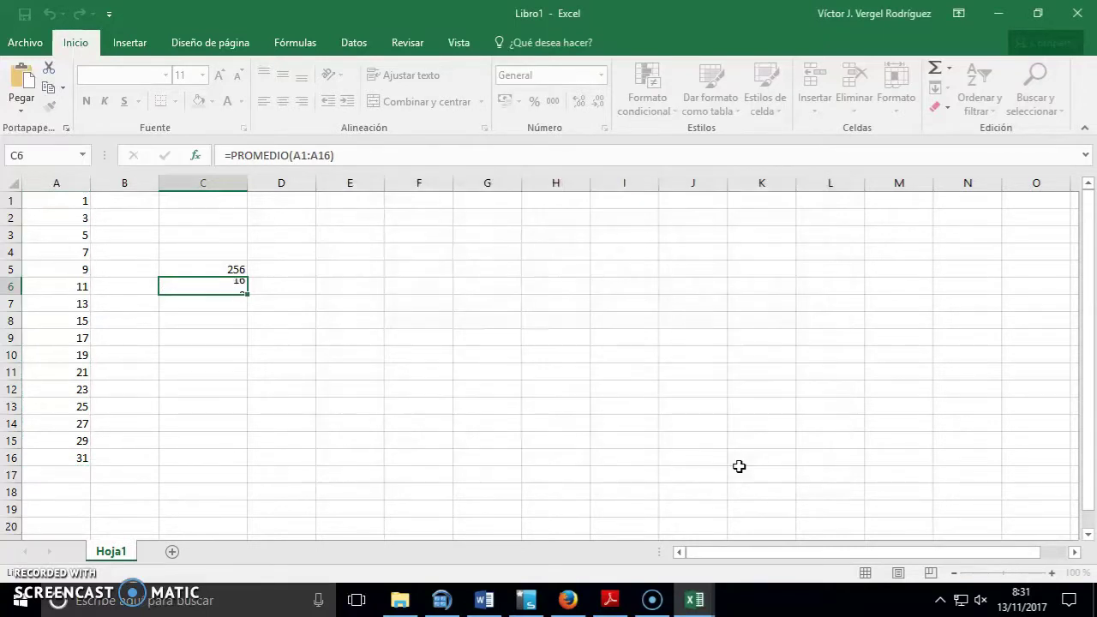
left_click(224, 302)
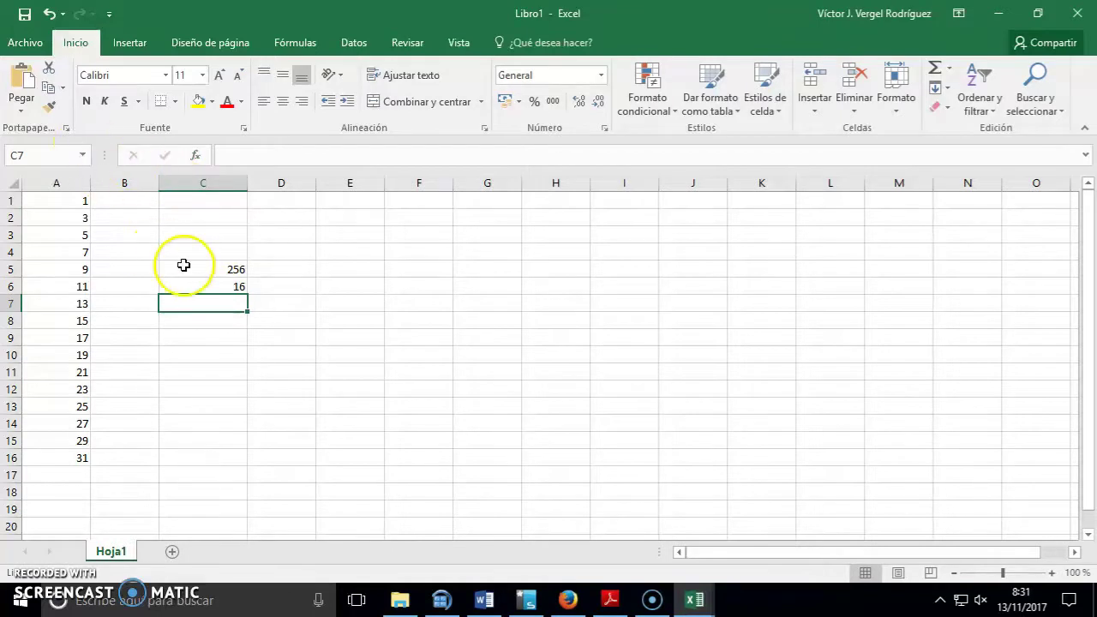
Check C6's PROMEDIO formula, then select the empty cell C7
left_click(199, 286)
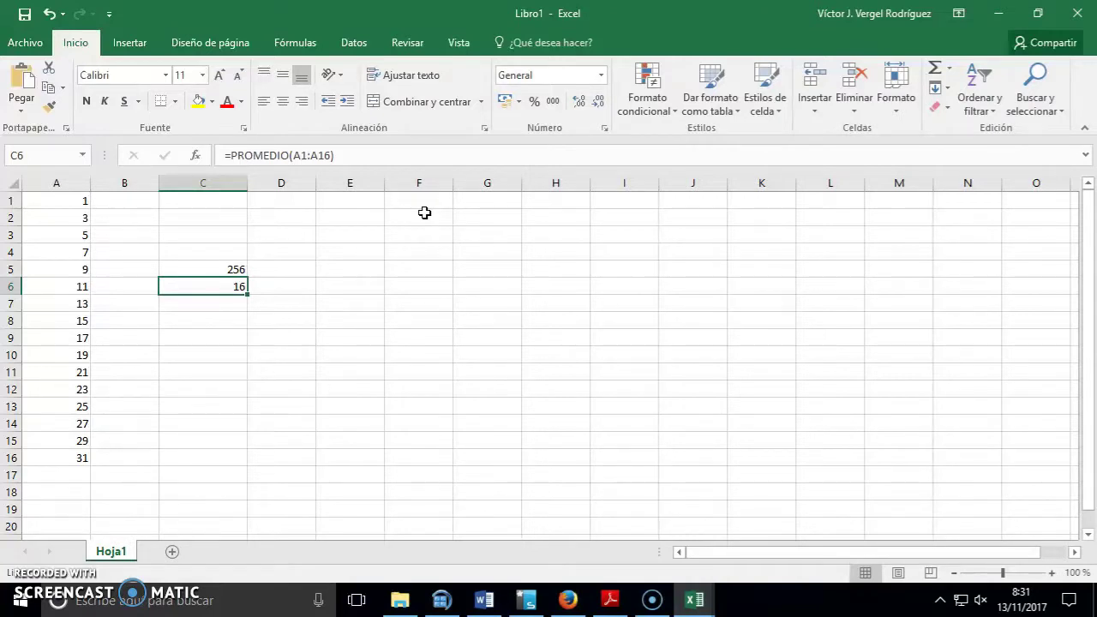
left_click(192, 303)
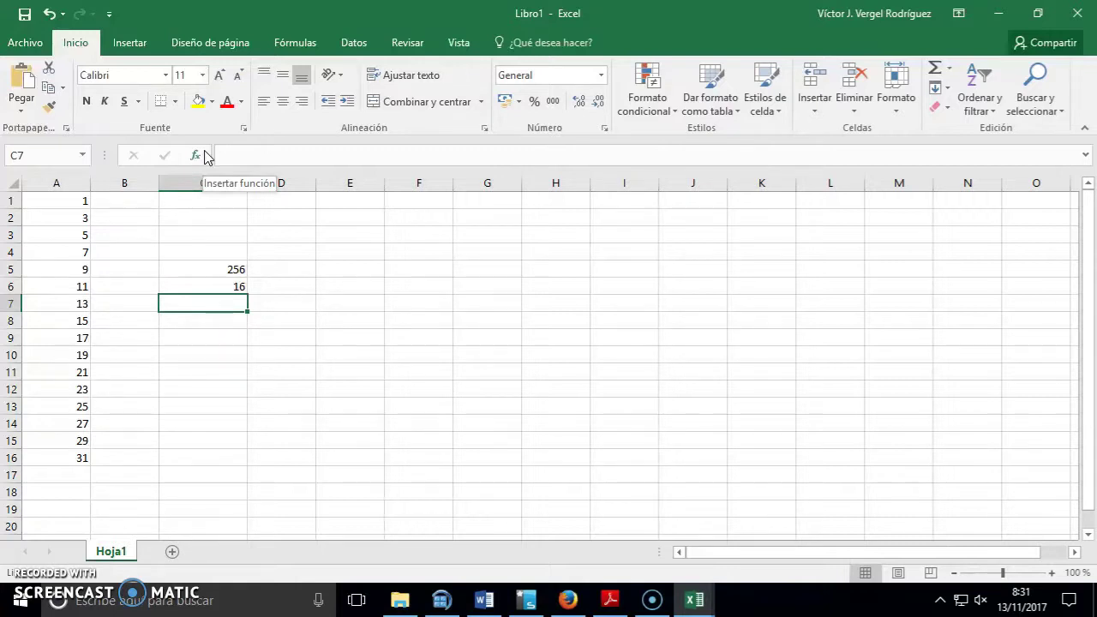
Insert SUMA over A1:A16 into C7 through Insert Function
left_click(206, 156)
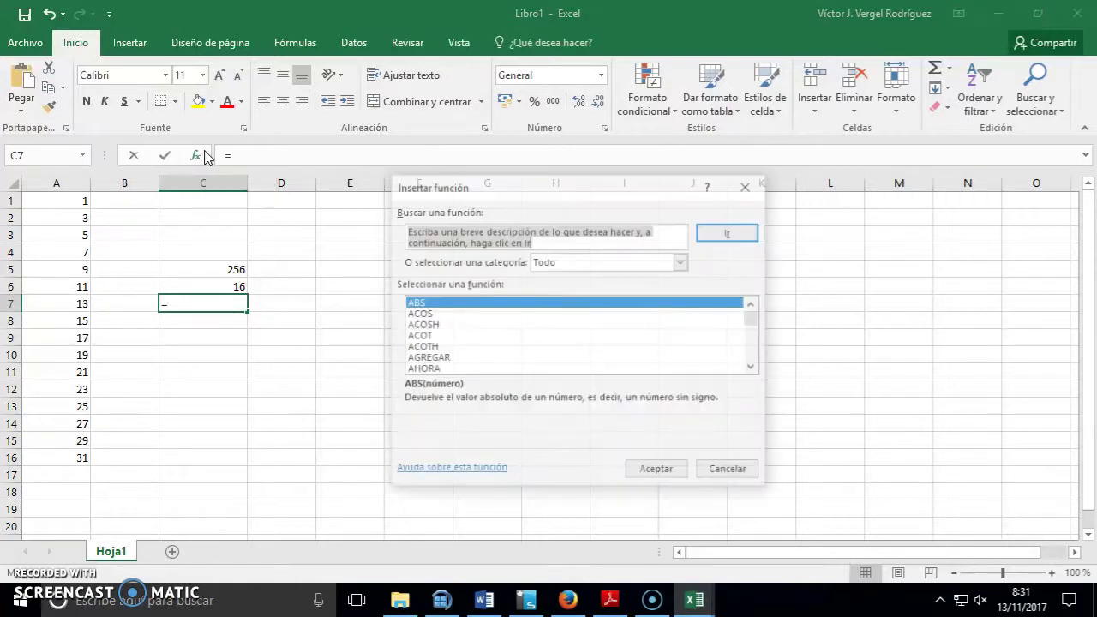
left_click(500, 315)
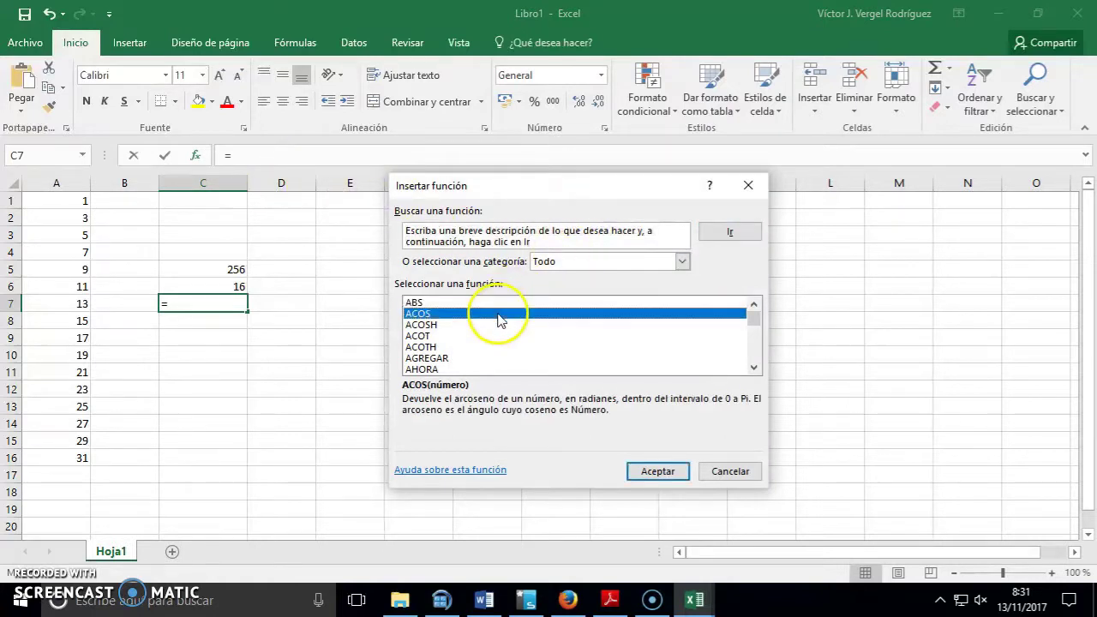
type("suma")
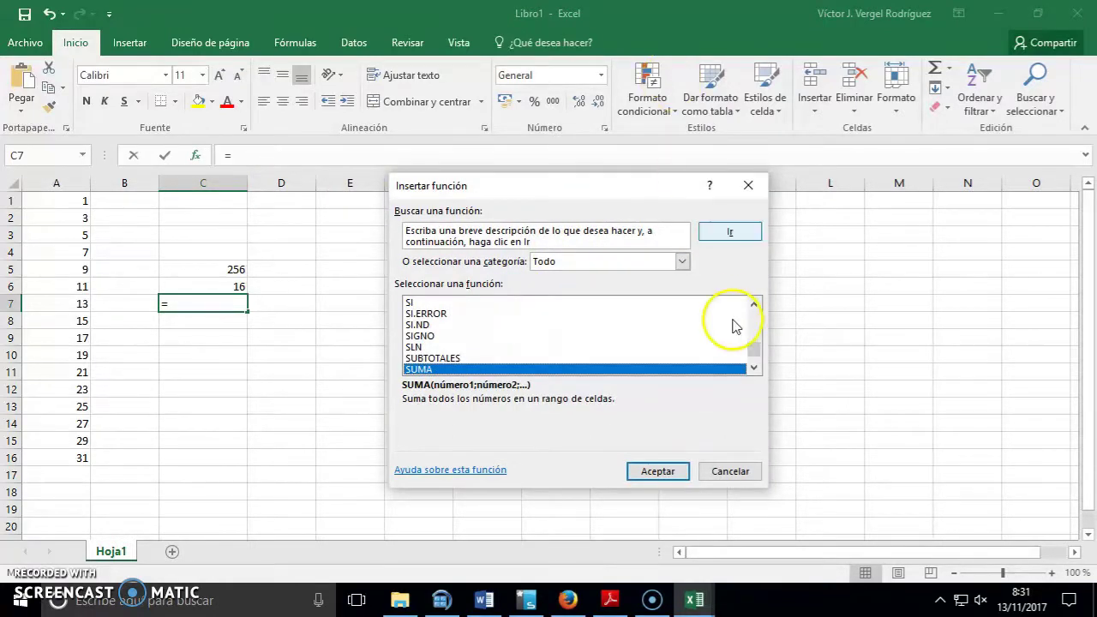
left_click(658, 471)
left_click_drag(85, 206, 72, 456)
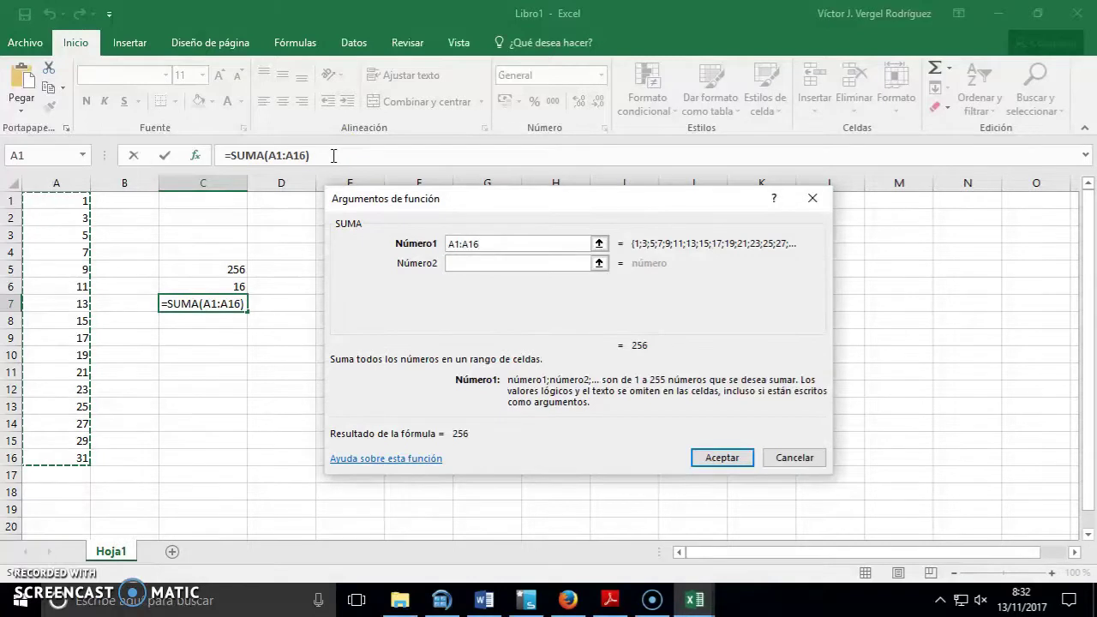
Append a division sign to the end of C7's formula, giving =SUMA(A1:A16)/
left_click(334, 155)
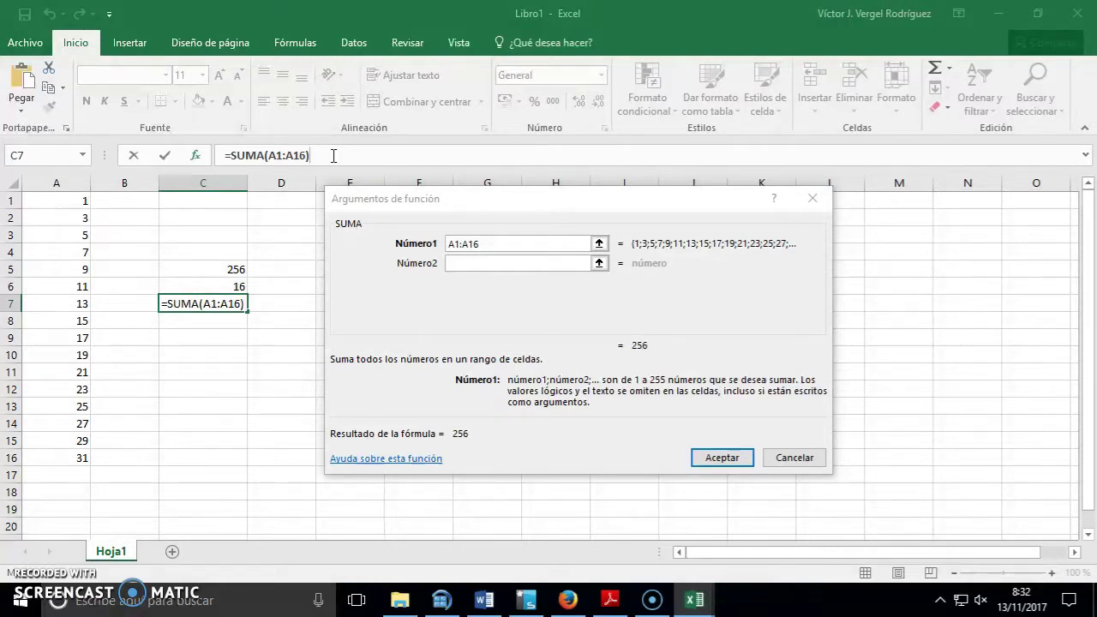
left_click(233, 160)
left_click_drag(231, 160, 323, 157)
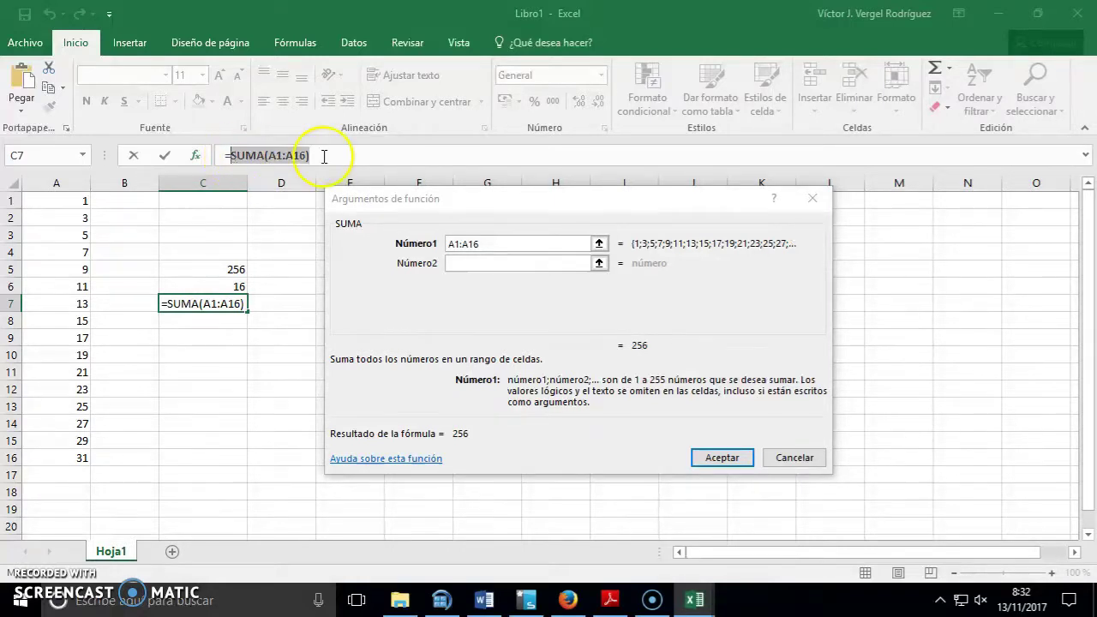
left_click(324, 157)
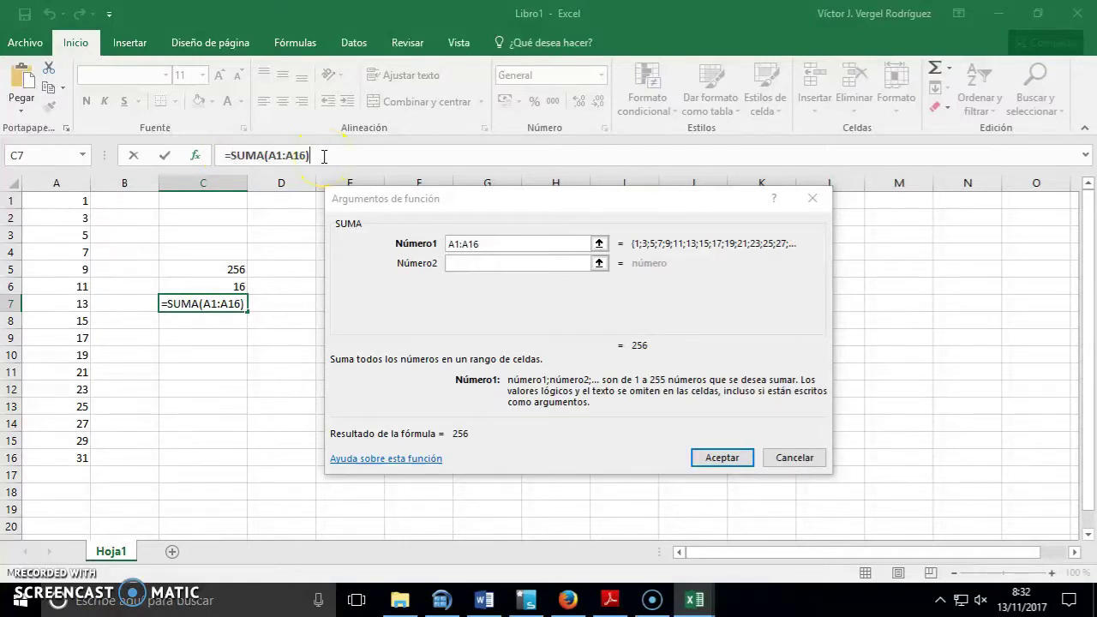
type("/")
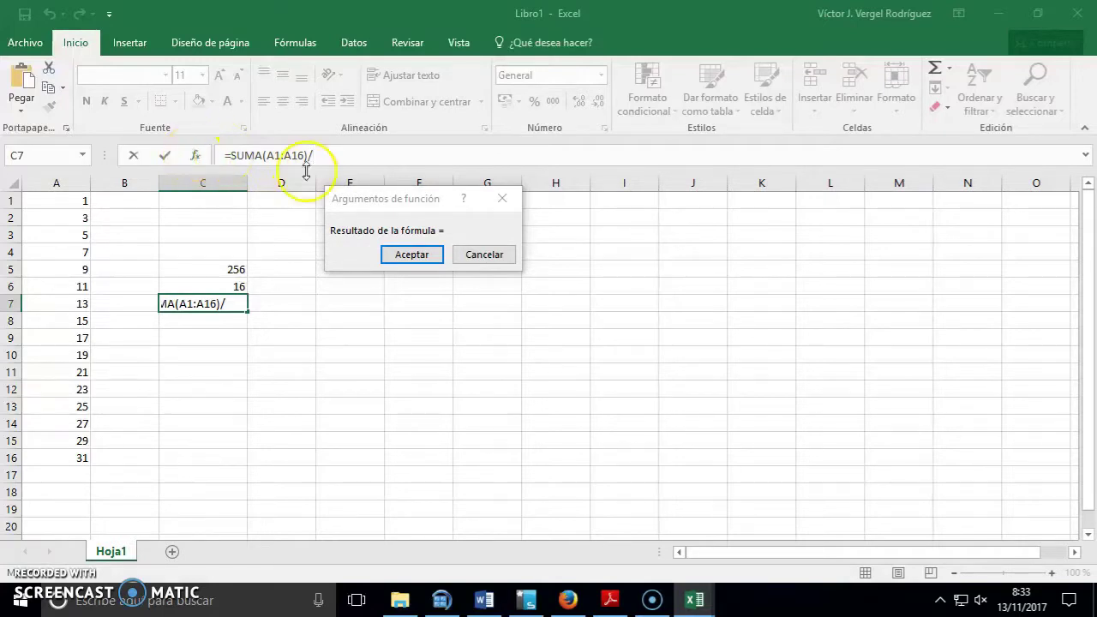
Search the function catalogue for 'con' and insert CONTAR as the divisor
left_click(84, 158)
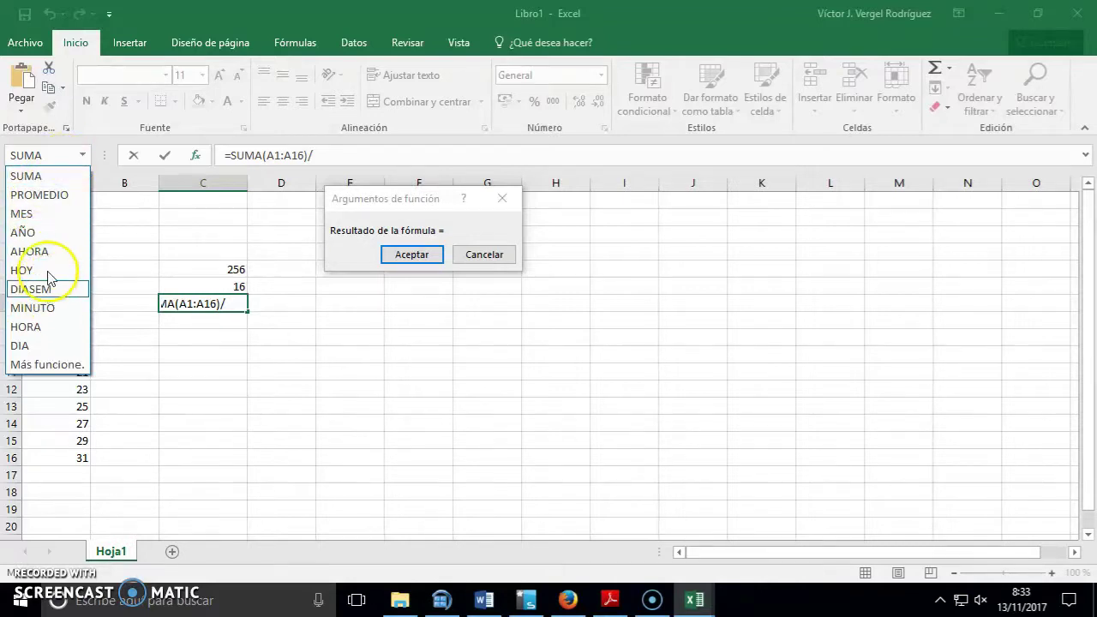
left_click(50, 365)
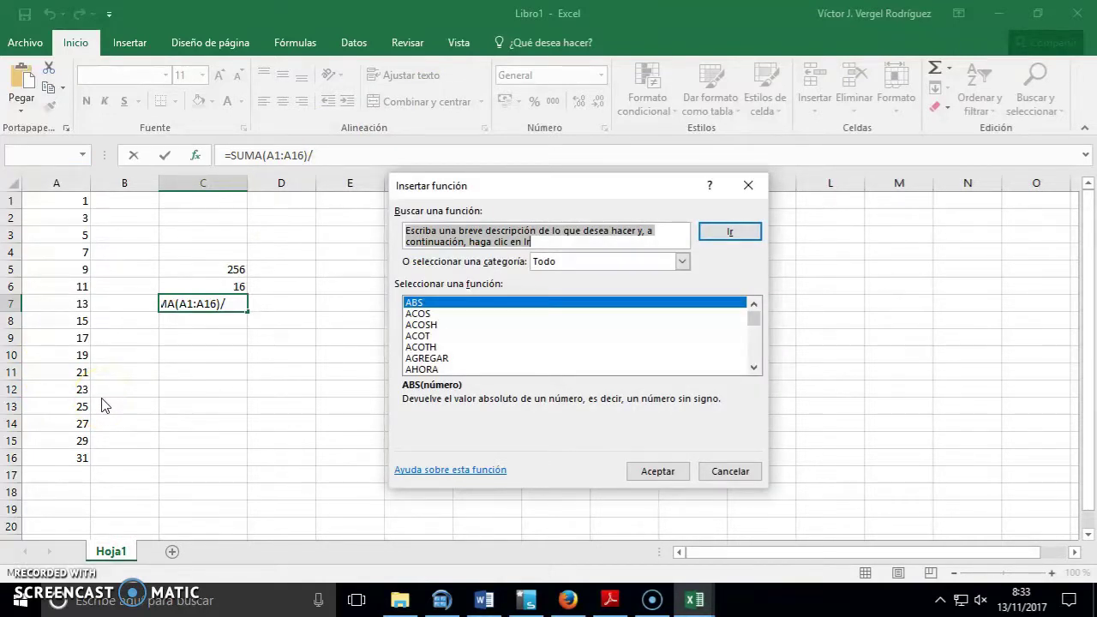
type("con")
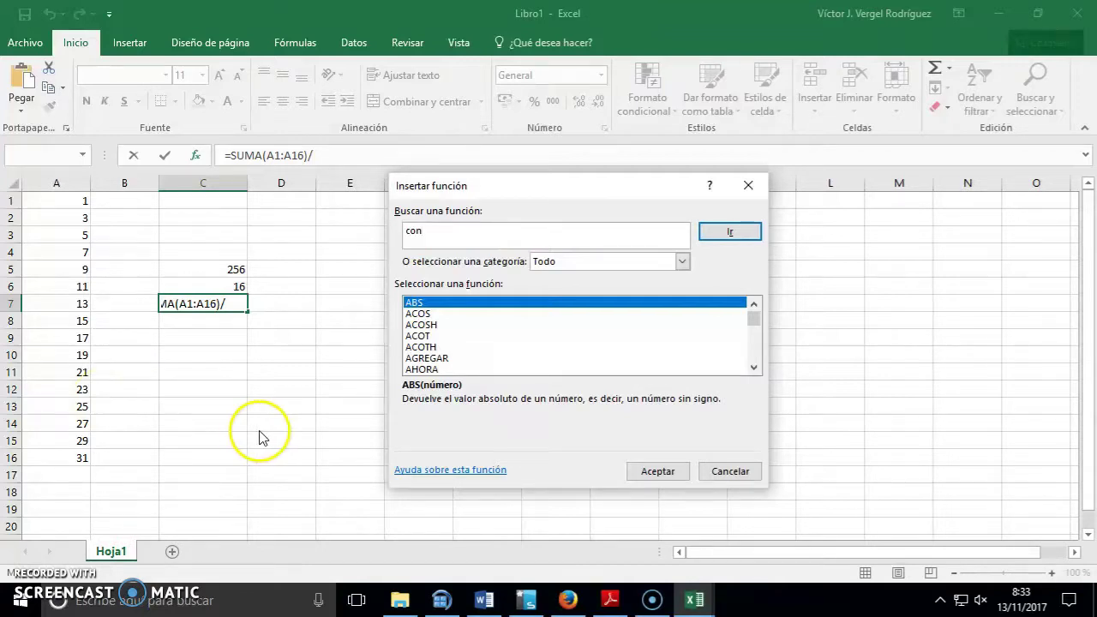
left_click(442, 324)
type("con")
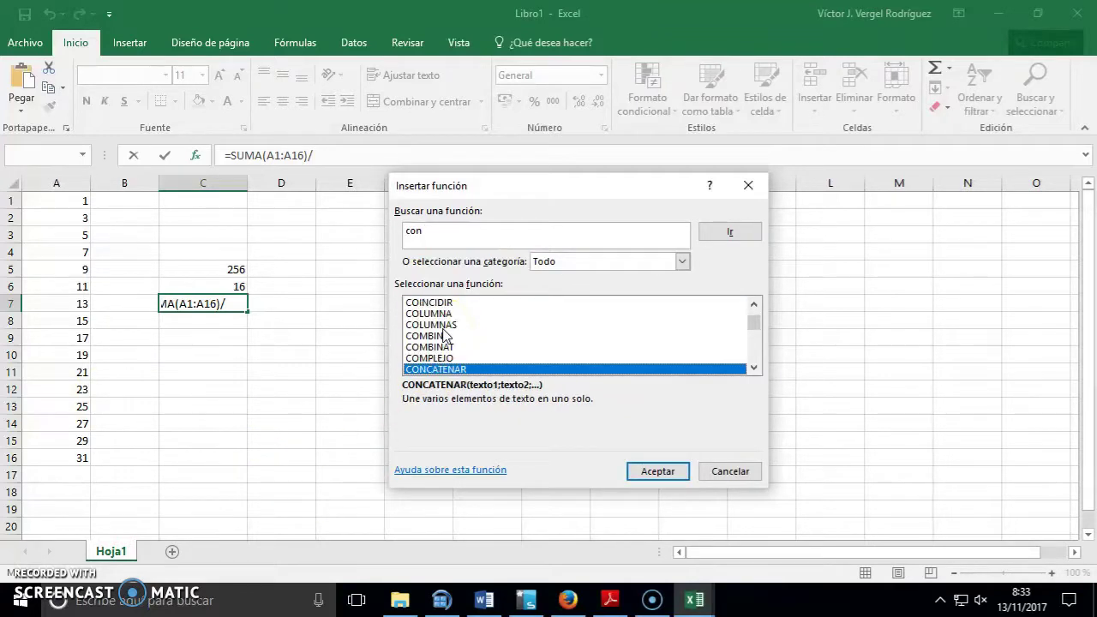
scroll(444, 336, "down", 1)
left_click(445, 337)
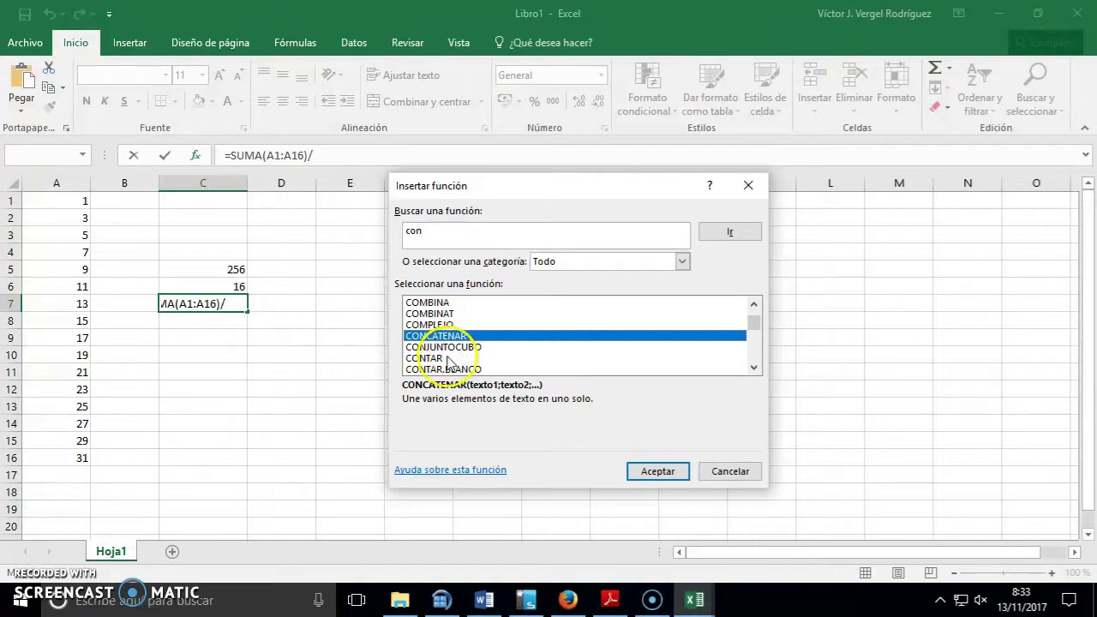
left_click(446, 358)
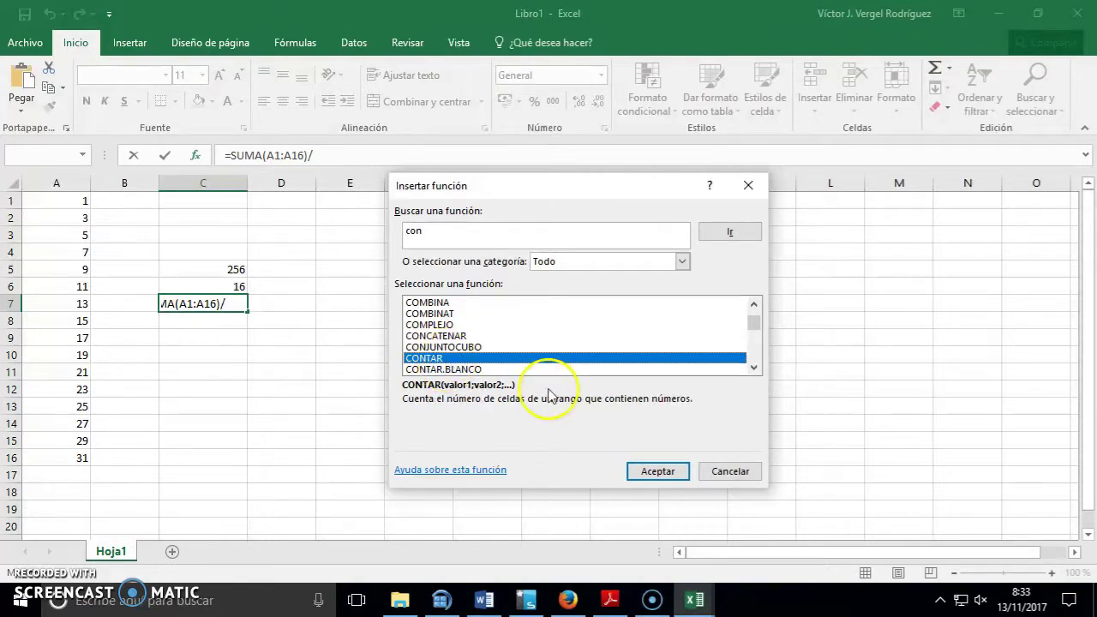
left_click(658, 472)
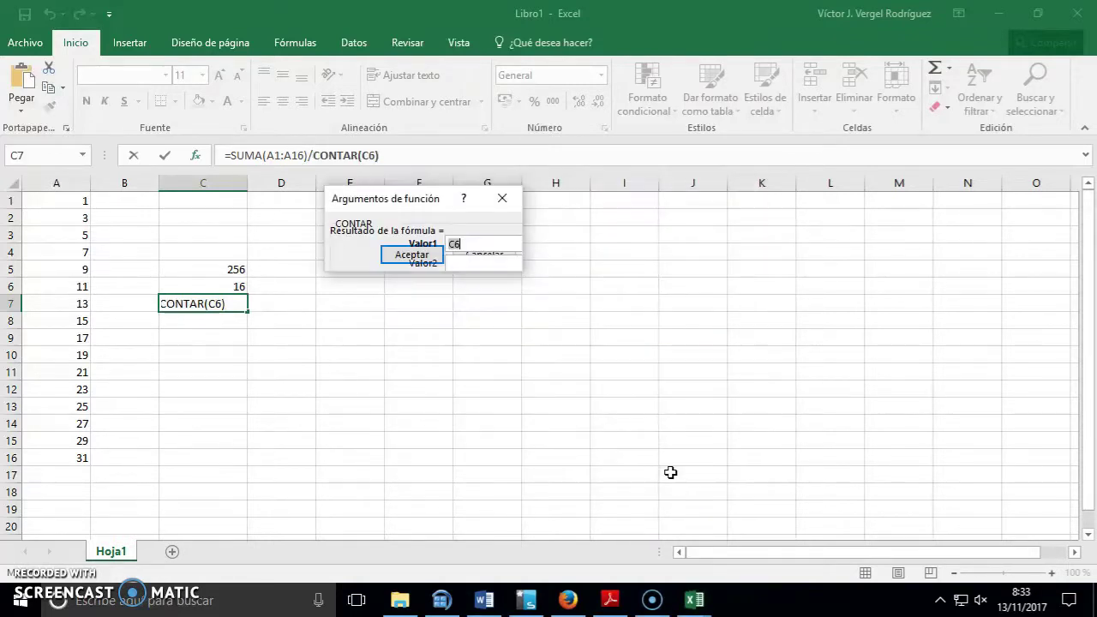
Move the CONTAR dialog aside and try column A ranges for Valor1
left_click_drag(361, 198, 588, 245)
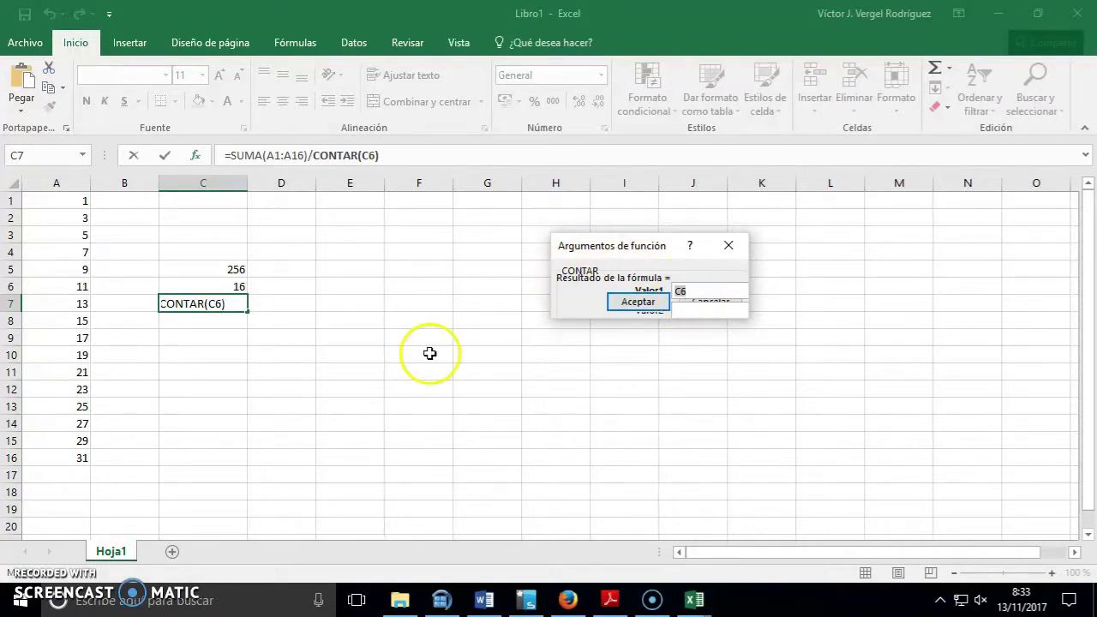
left_click_drag(80, 458, 51, 201)
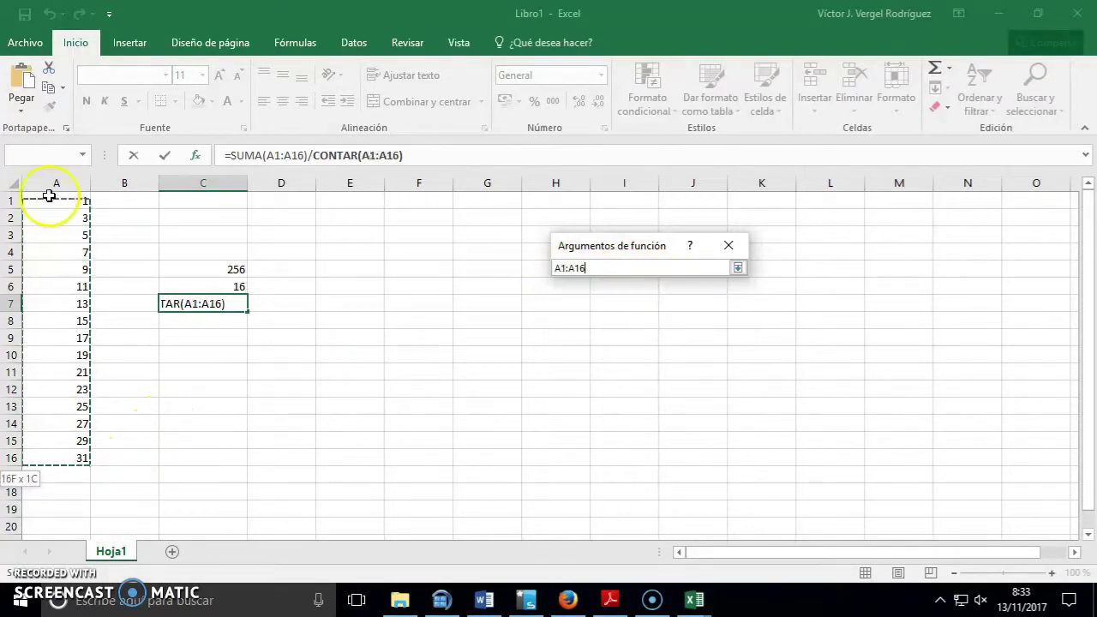
left_click_drag(732, 251, 541, 215)
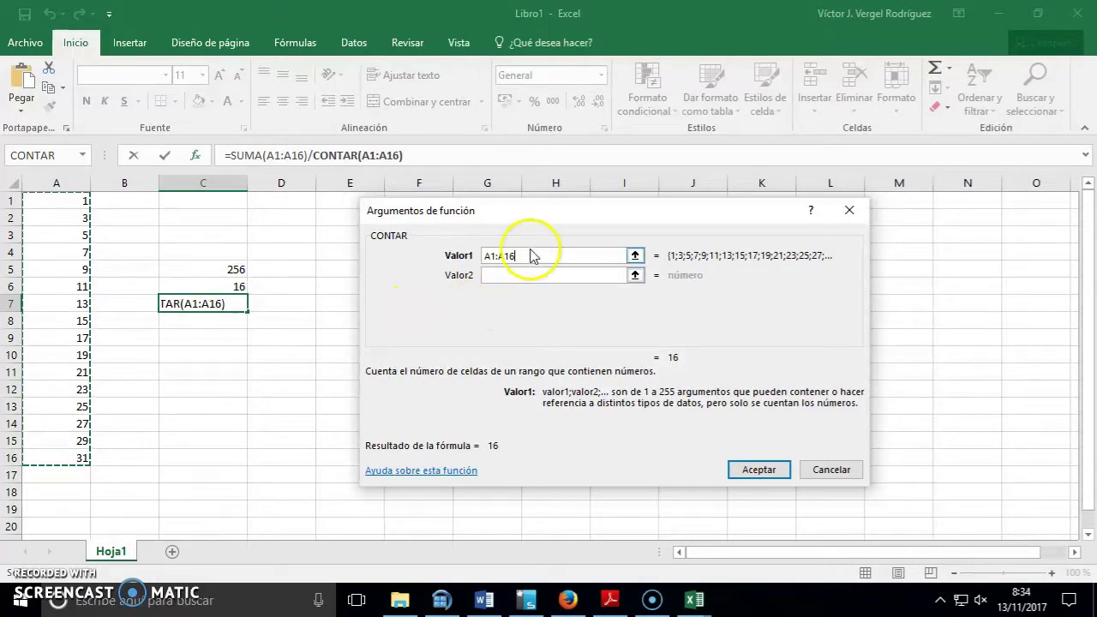
left_click_drag(537, 254, 448, 252)
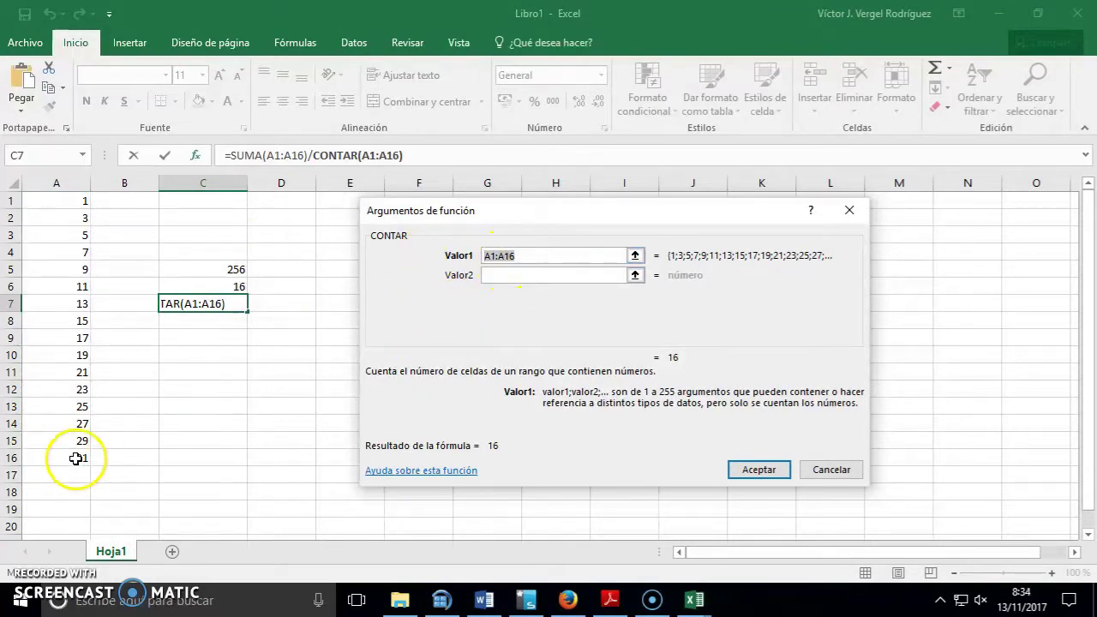
left_click_drag(78, 455, 58, 198)
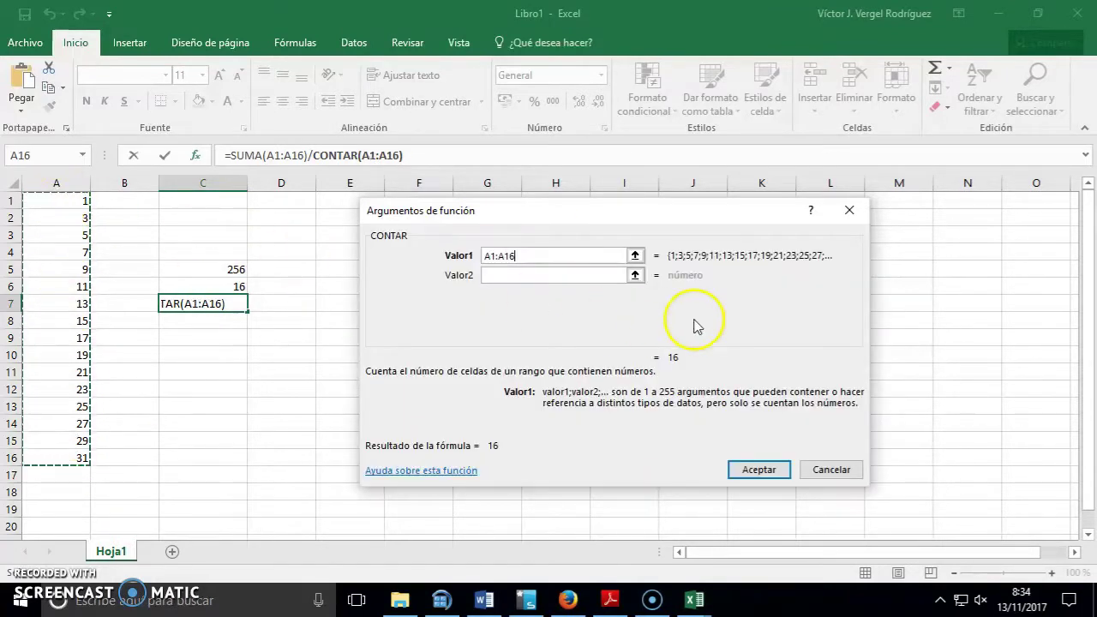
left_click(635, 255)
type("+")
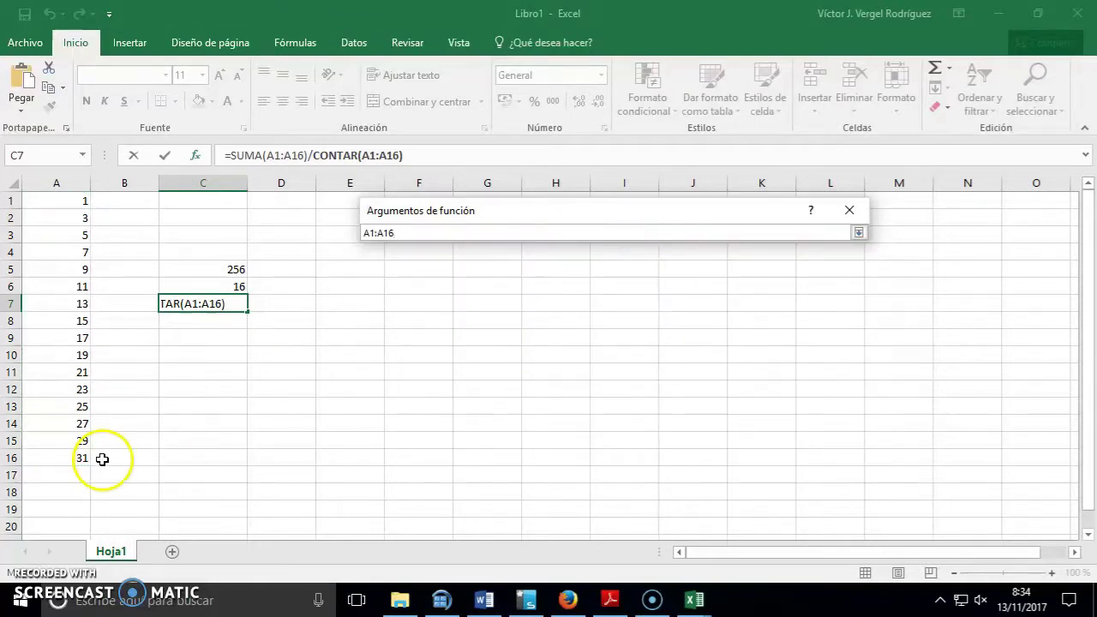
left_click_drag(78, 458, 55, 199)
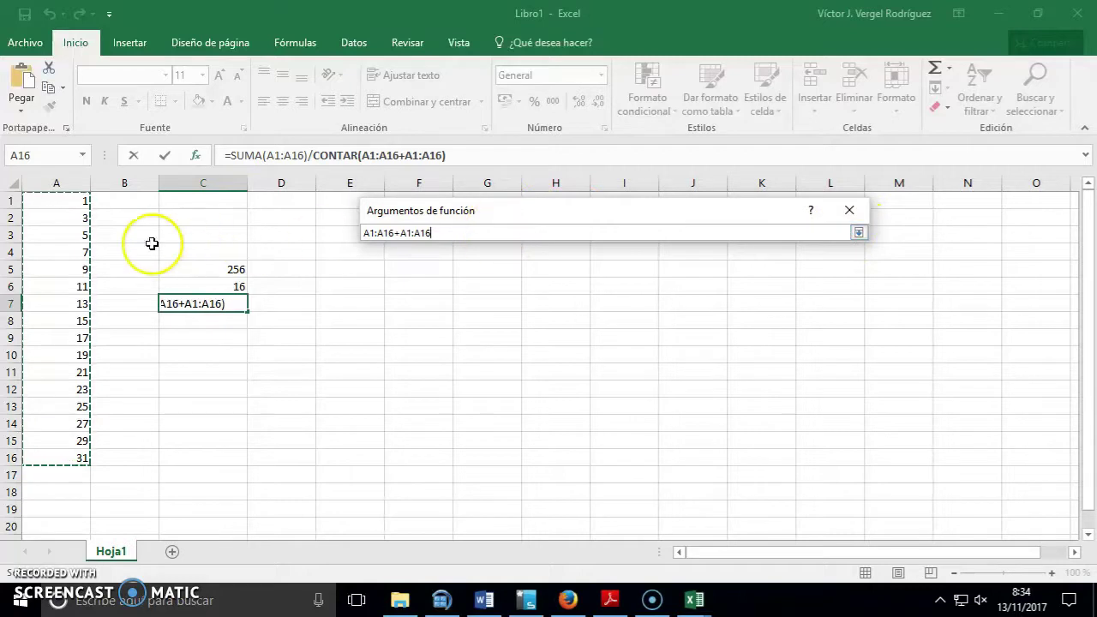
Reset Valor1 to A1:A16 and confirm, so C7 shows the average 16
left_click_drag(445, 232, 375, 304)
key("BackSpace")
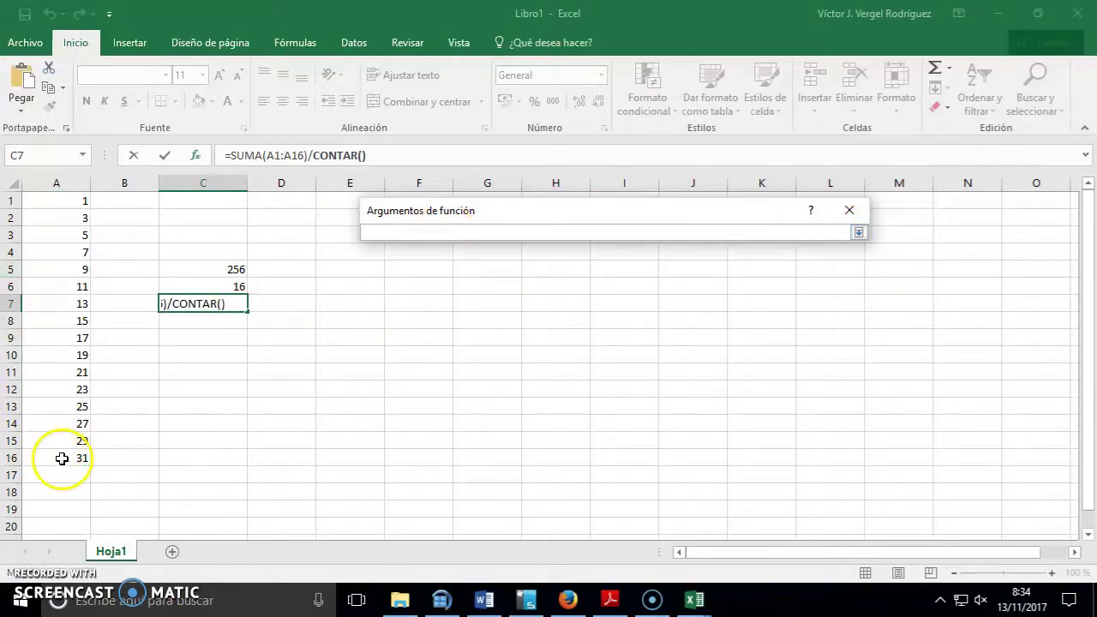
left_click_drag(55, 459, 55, 200)
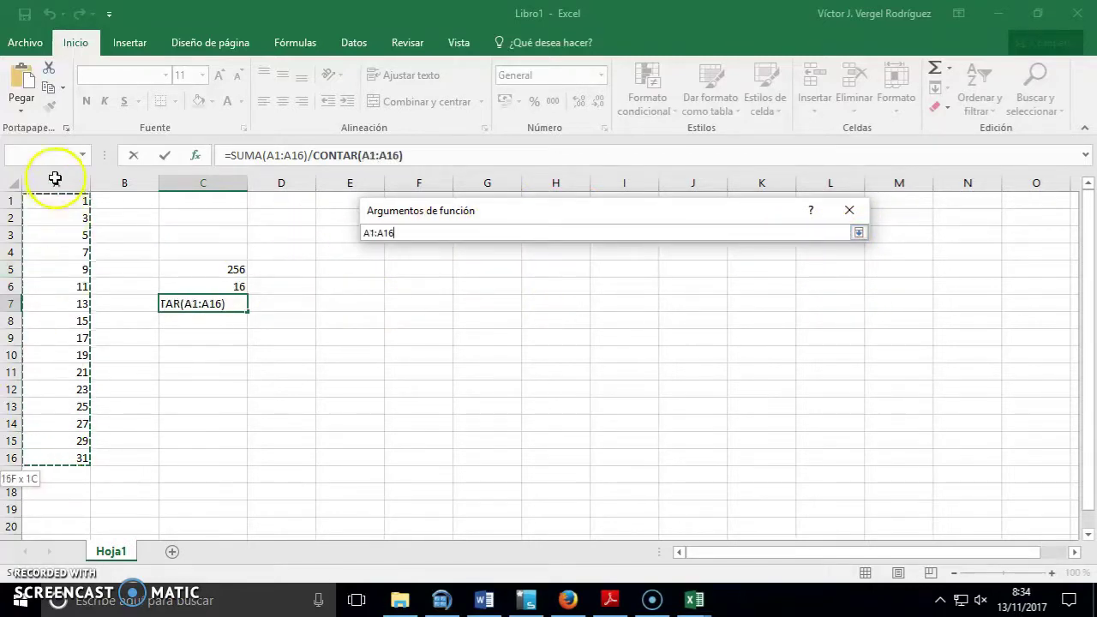
left_click(858, 232)
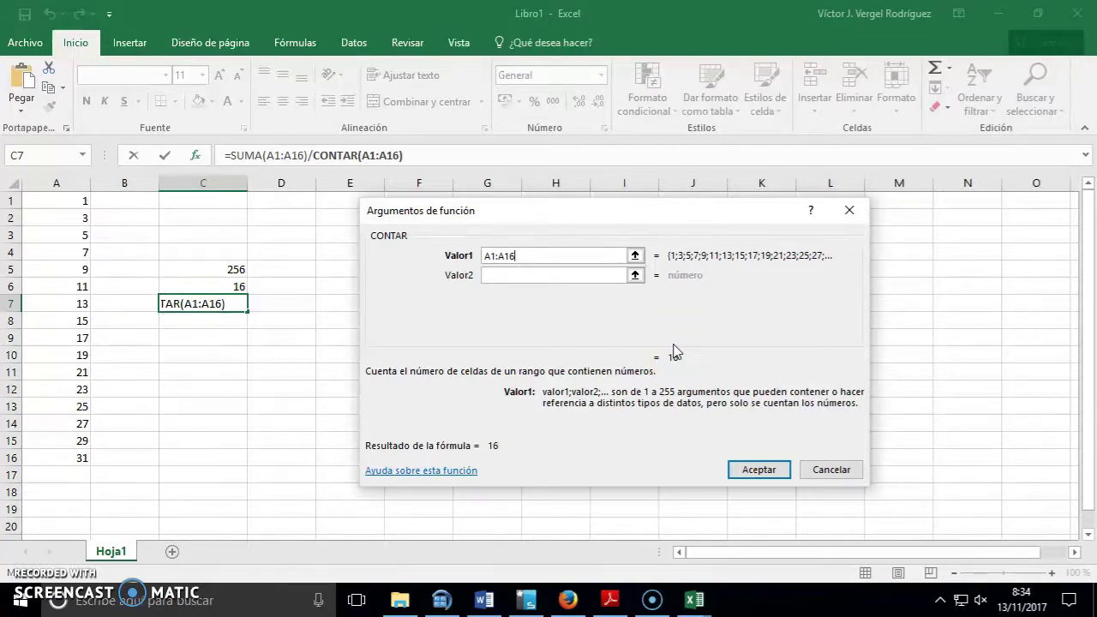
left_click(308, 155)
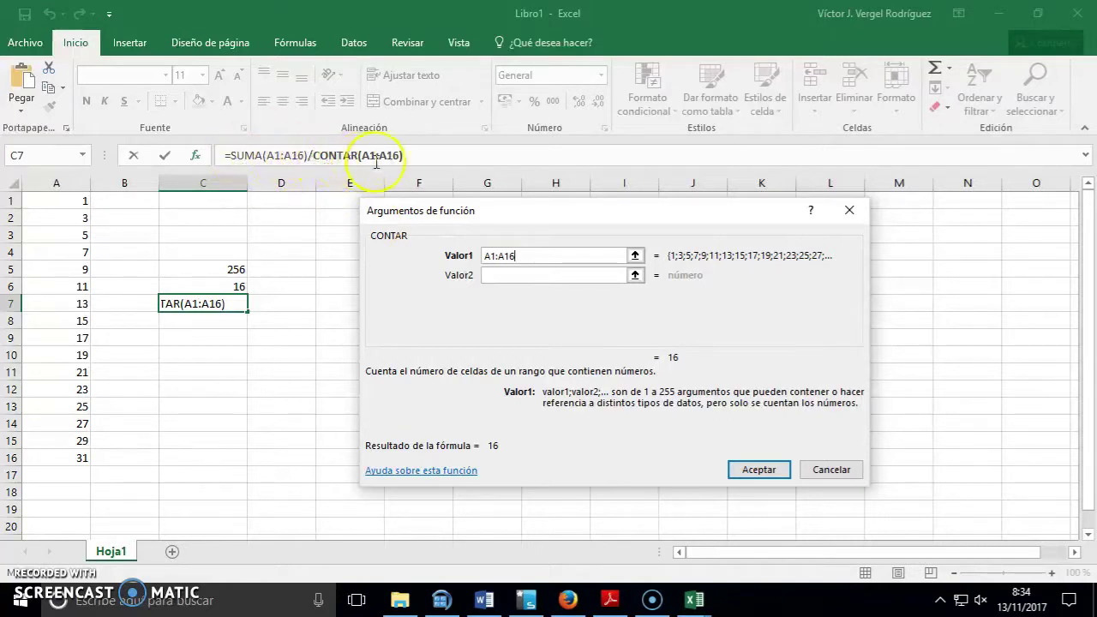
left_click(754, 470)
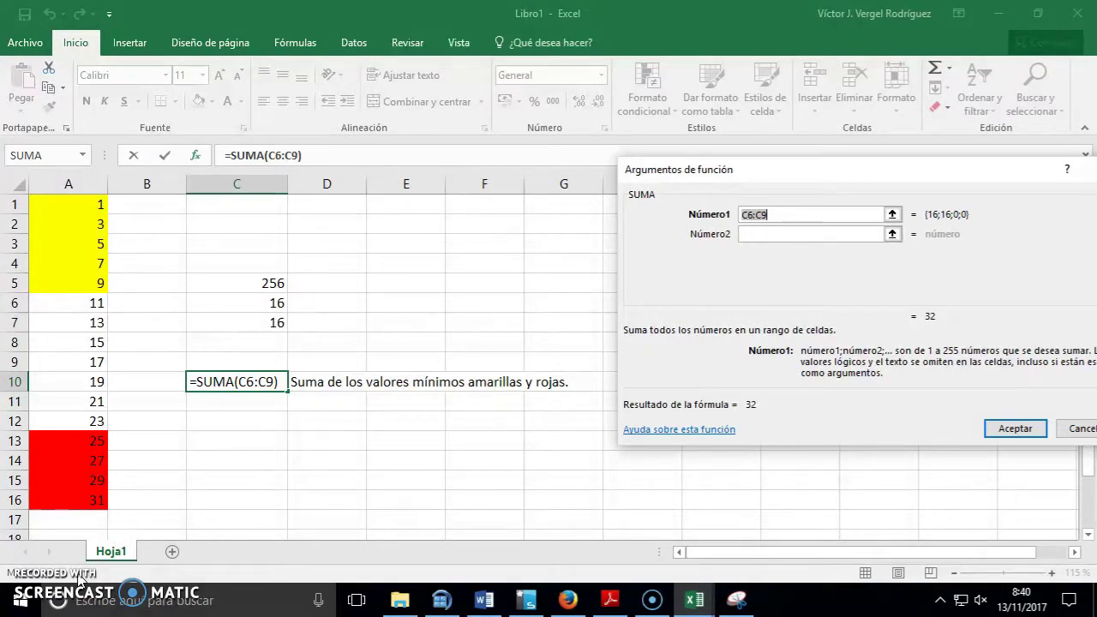
Clear C10's SUMA arguments, removing C6:C9 and the test values 1 and 25
key("Delete")
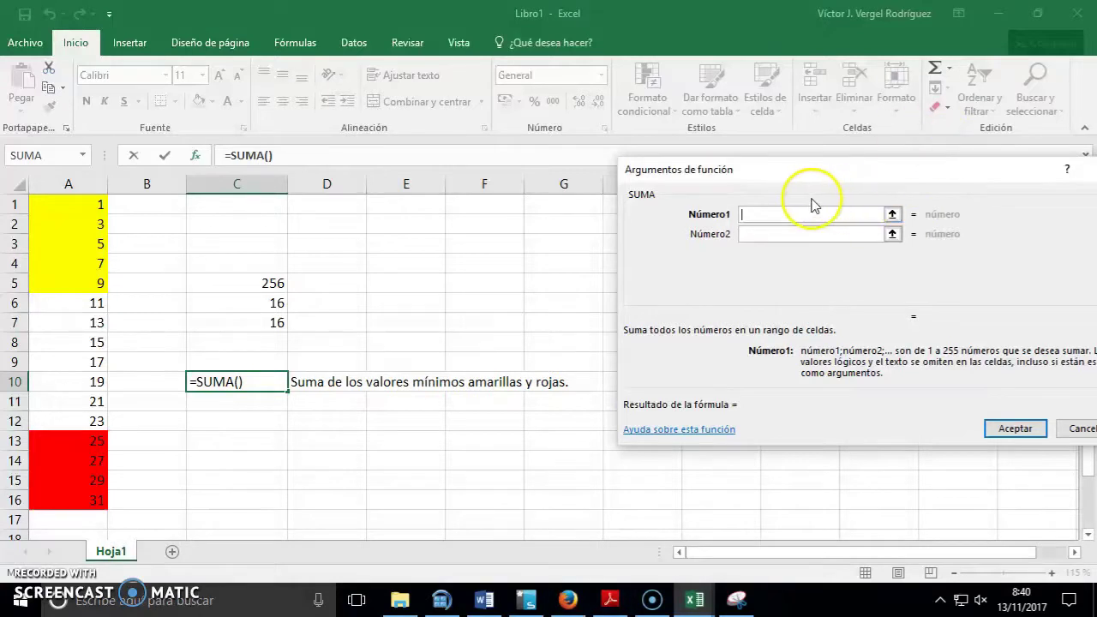
type("1")
left_click(781, 238)
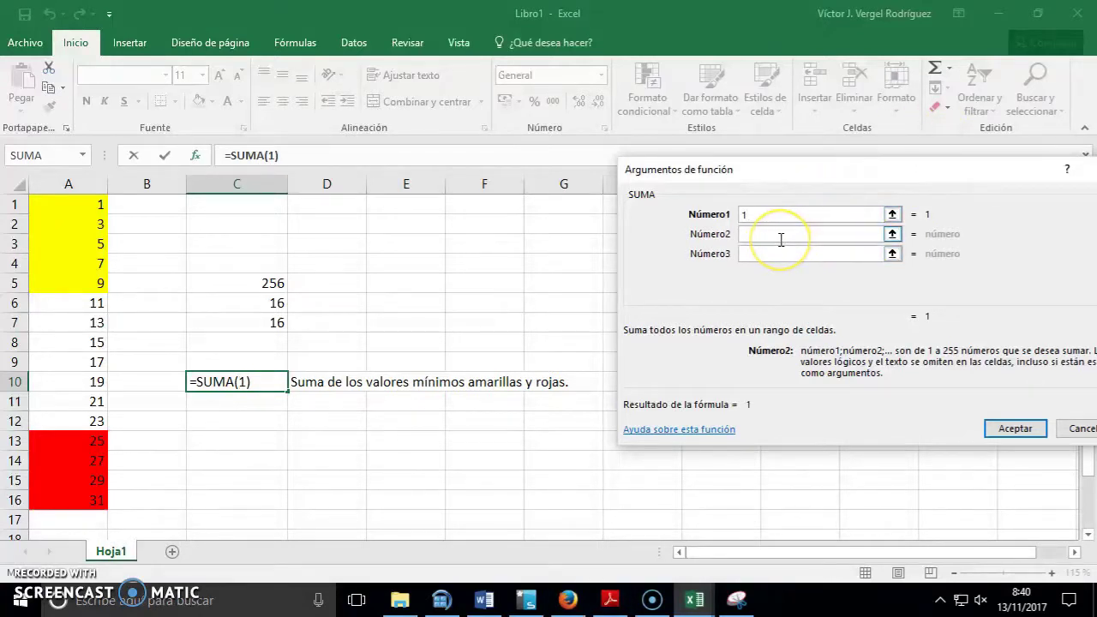
type("25")
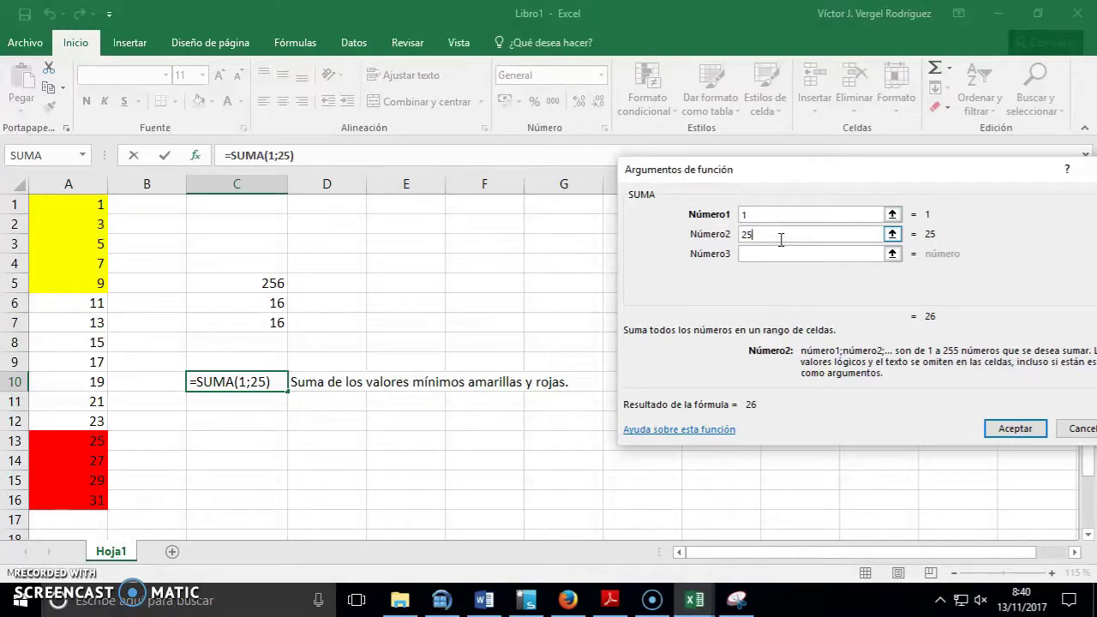
key("BackSpace")
key("BackSpace")
left_click(773, 210)
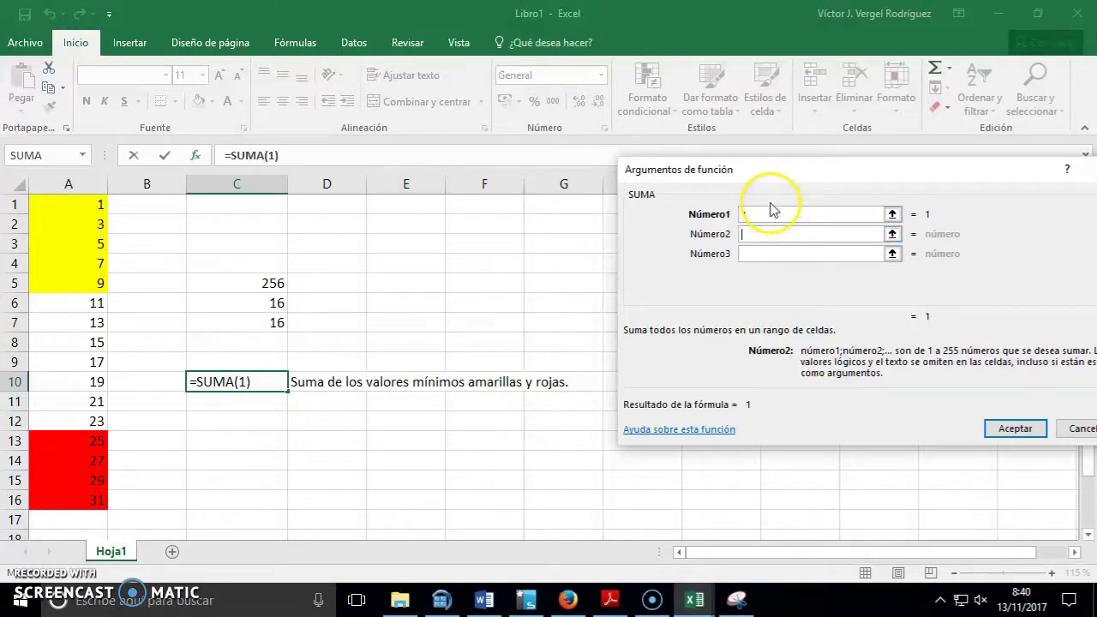
left_click(754, 214)
key("BackSpace")
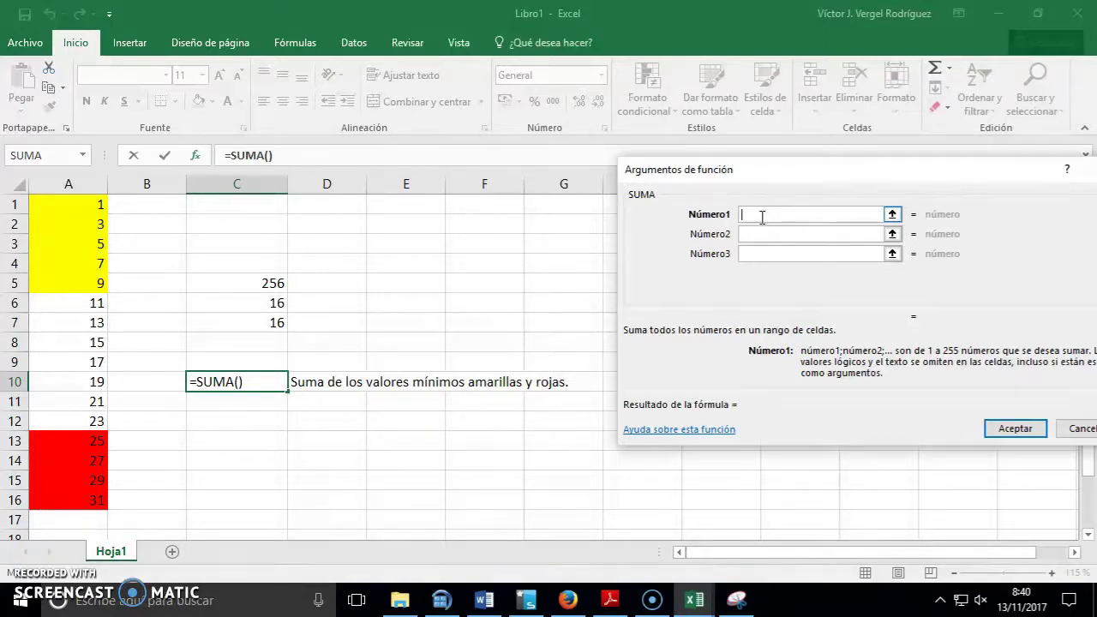
Nest MAX inside SUMA, then rename it to MIN in the formula bar
left_click(83, 155)
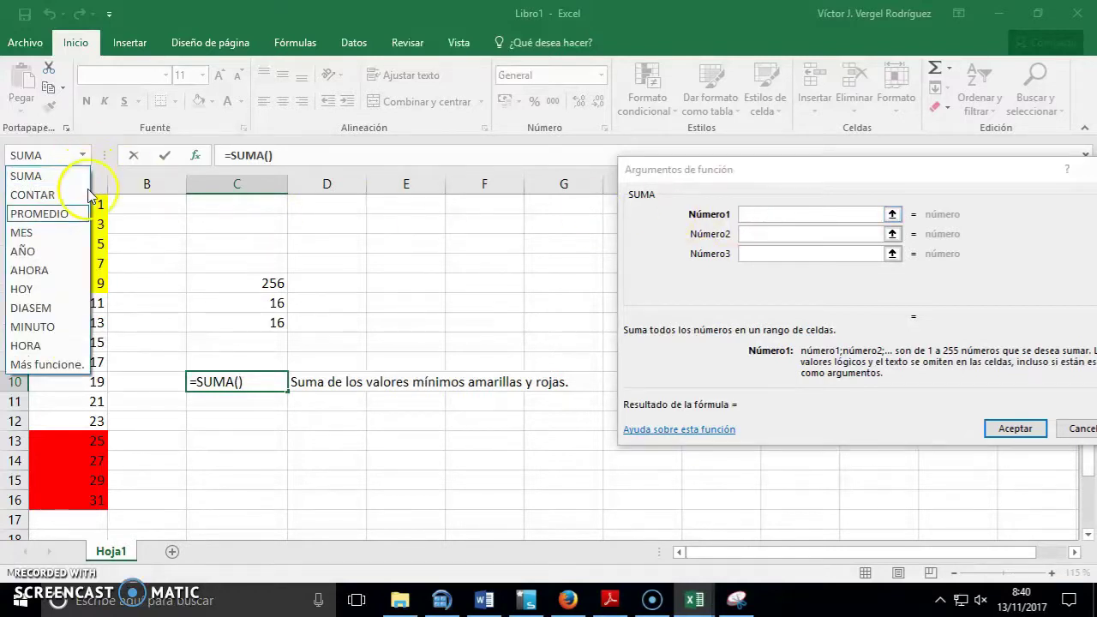
left_click(68, 367)
left_click(516, 327)
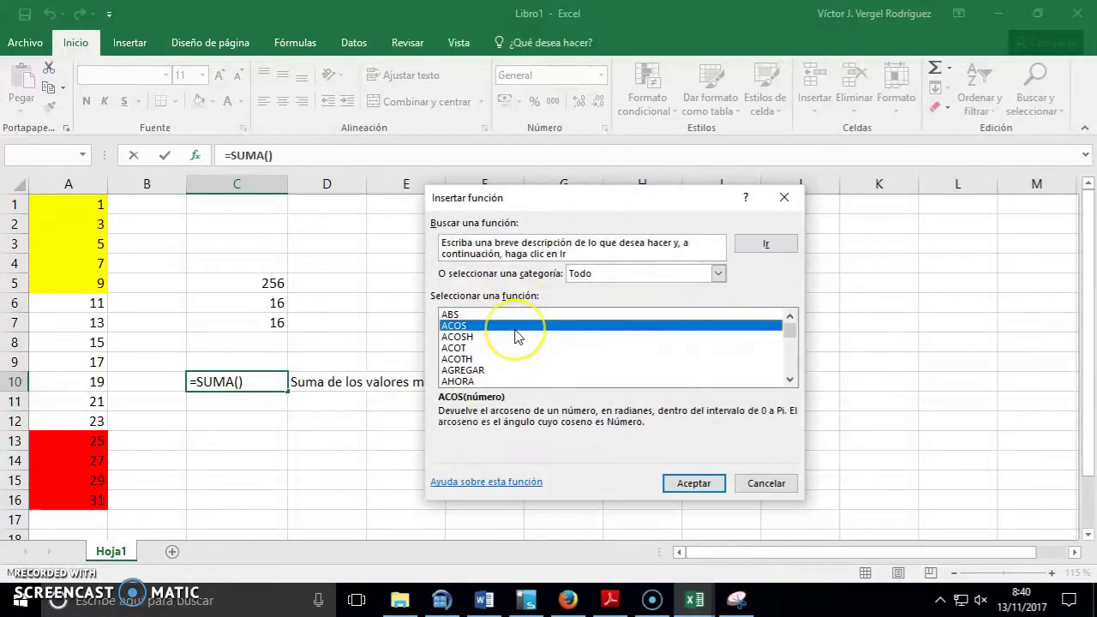
type("max")
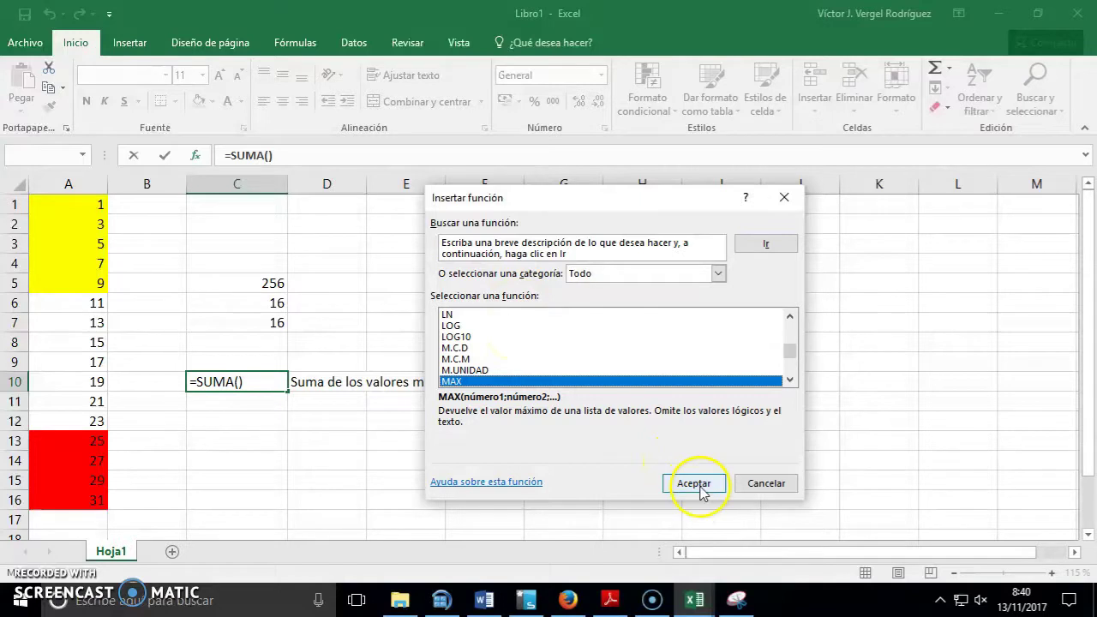
left_click(698, 485)
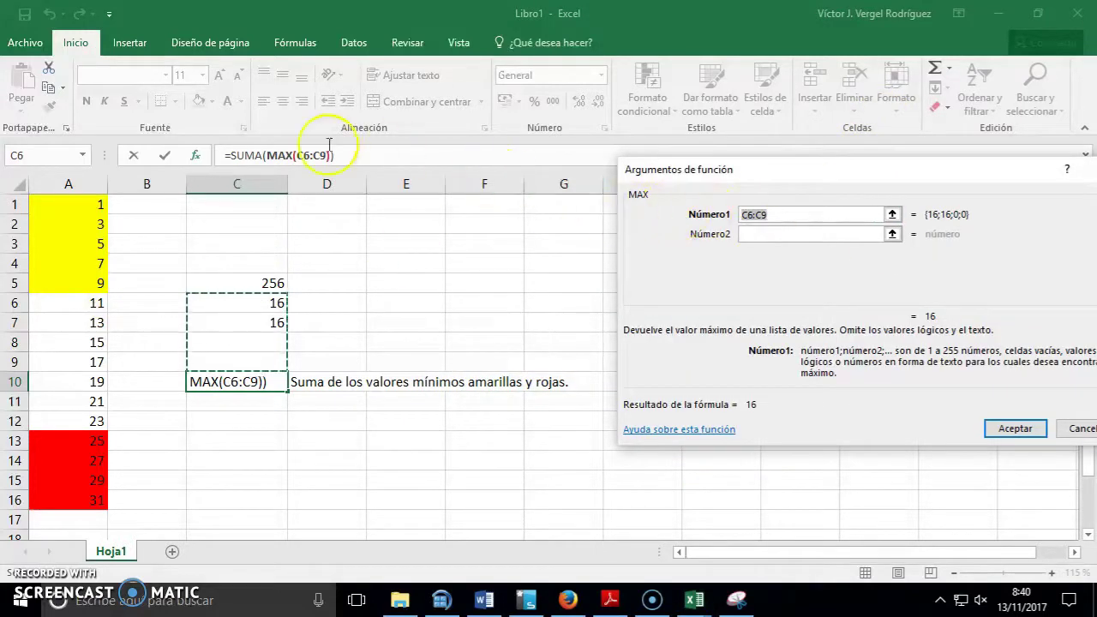
left_click(295, 155)
key("BackSpace")
key("BackSpace")
type("I")
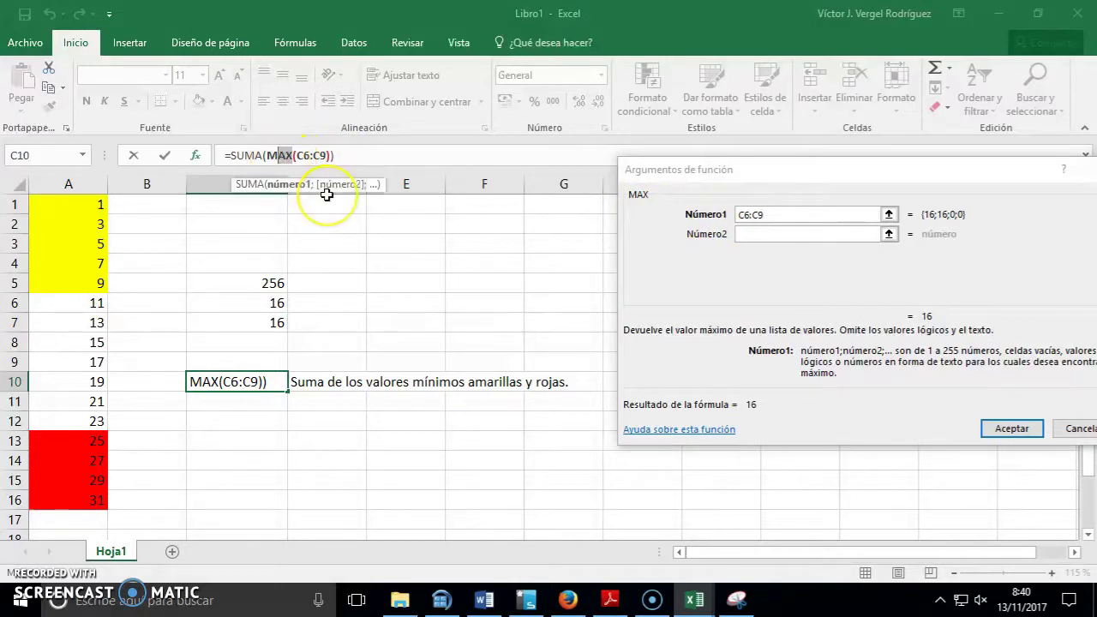
type("N")
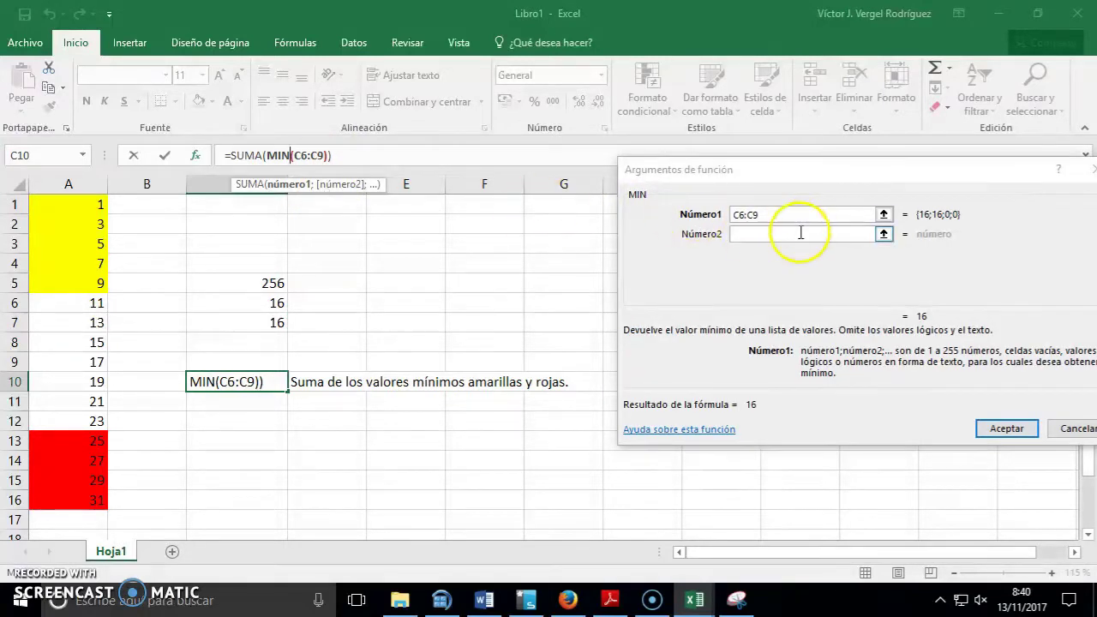
Replace MIN's C6:C9 argument with the yellow cells A1:A5
left_click(778, 213)
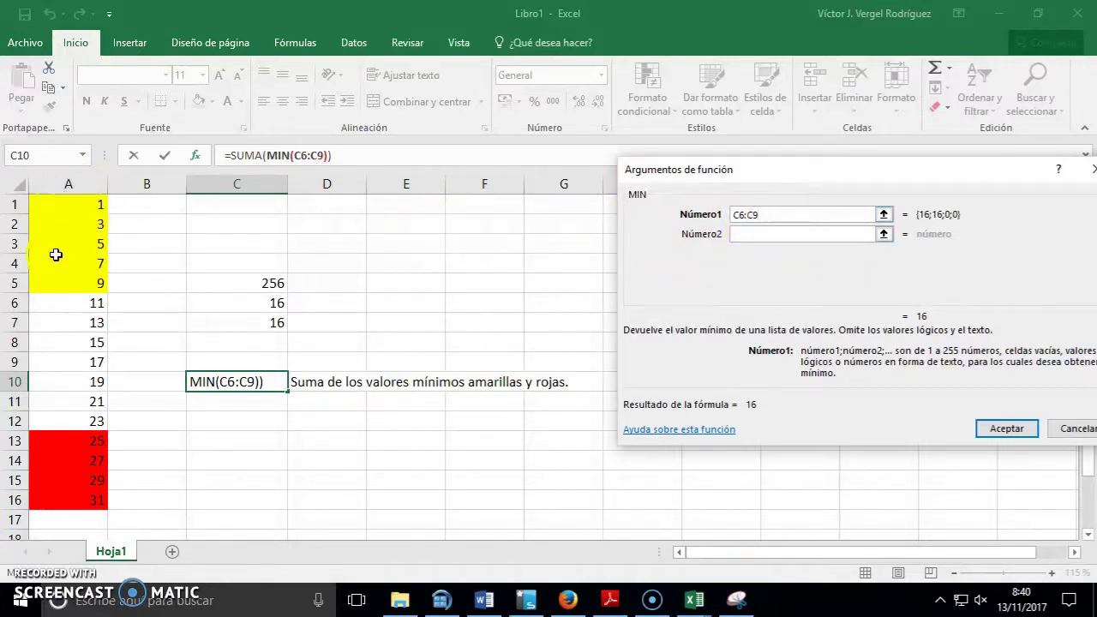
left_click_drag(784, 215, 648, 211)
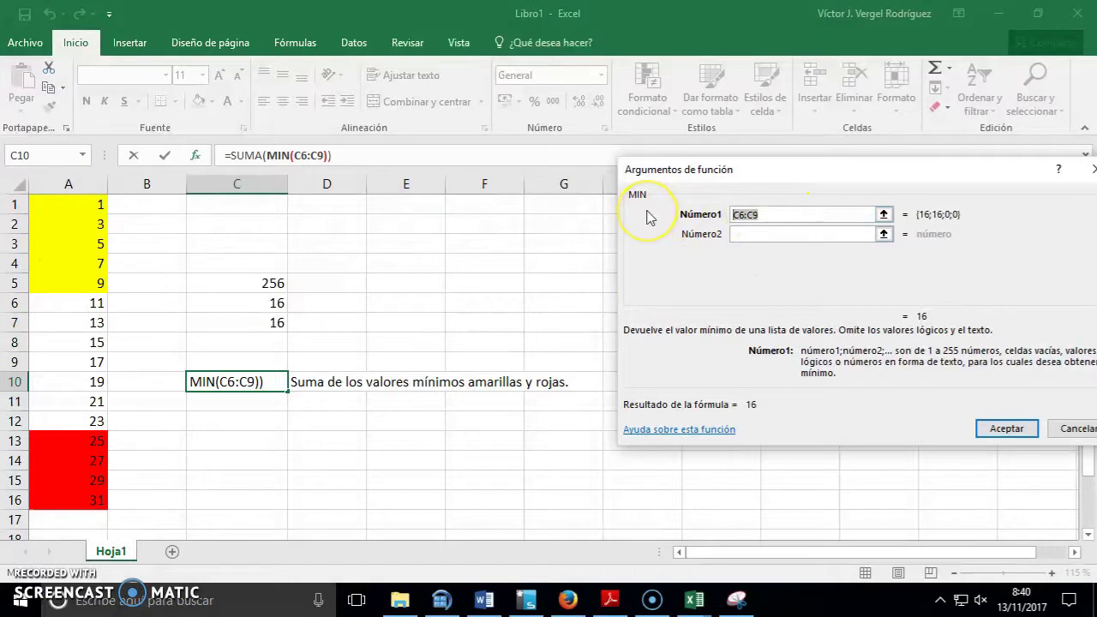
key("BackSpace")
left_click_drag(103, 204, 87, 285)
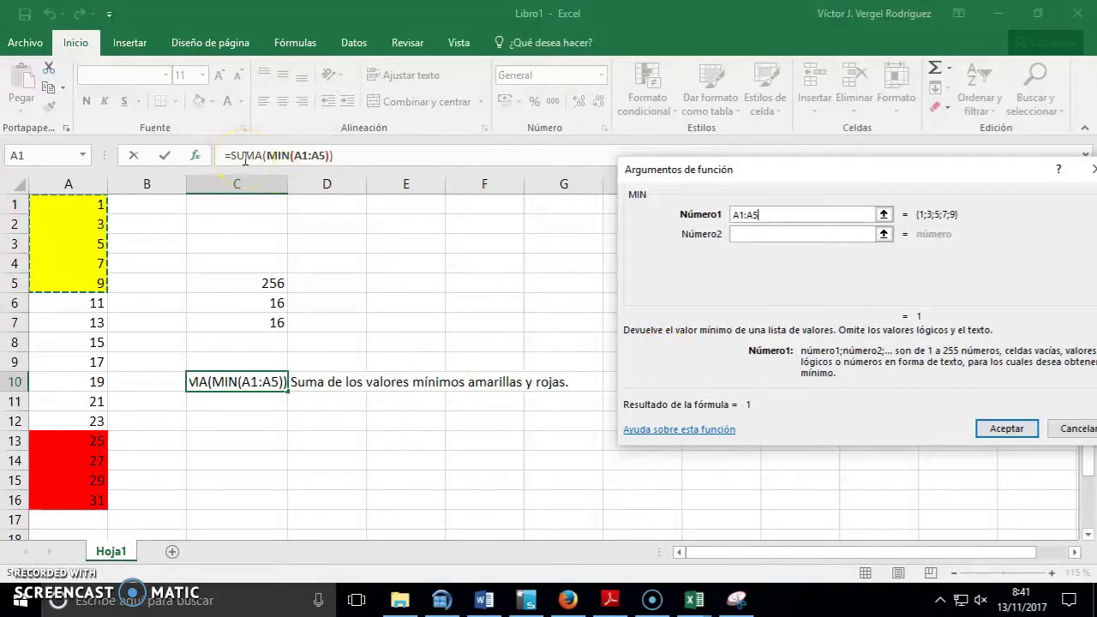
Switch between the outer SUMA and inner MIN arguments to review them
left_click(245, 158)
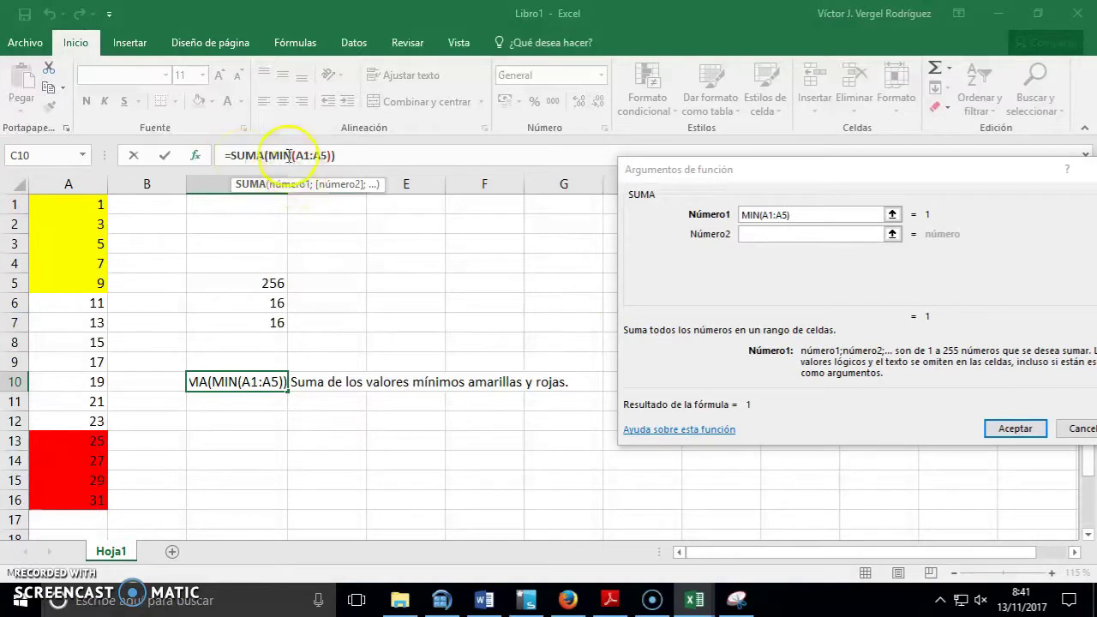
left_click(318, 155)
left_click(246, 155)
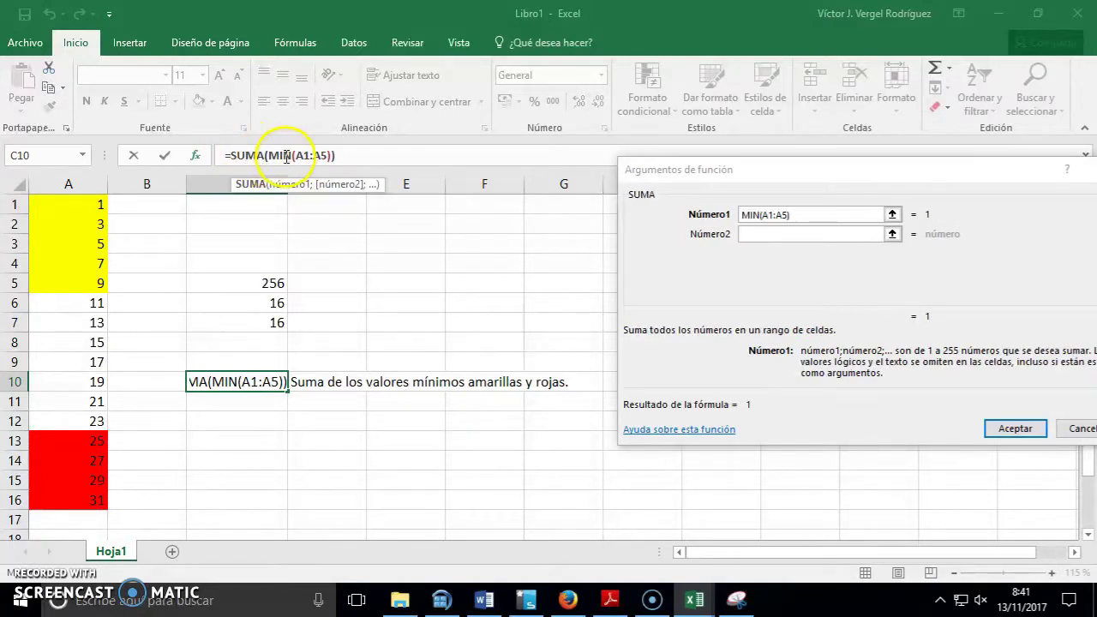
left_click(286, 155)
left_click(244, 155)
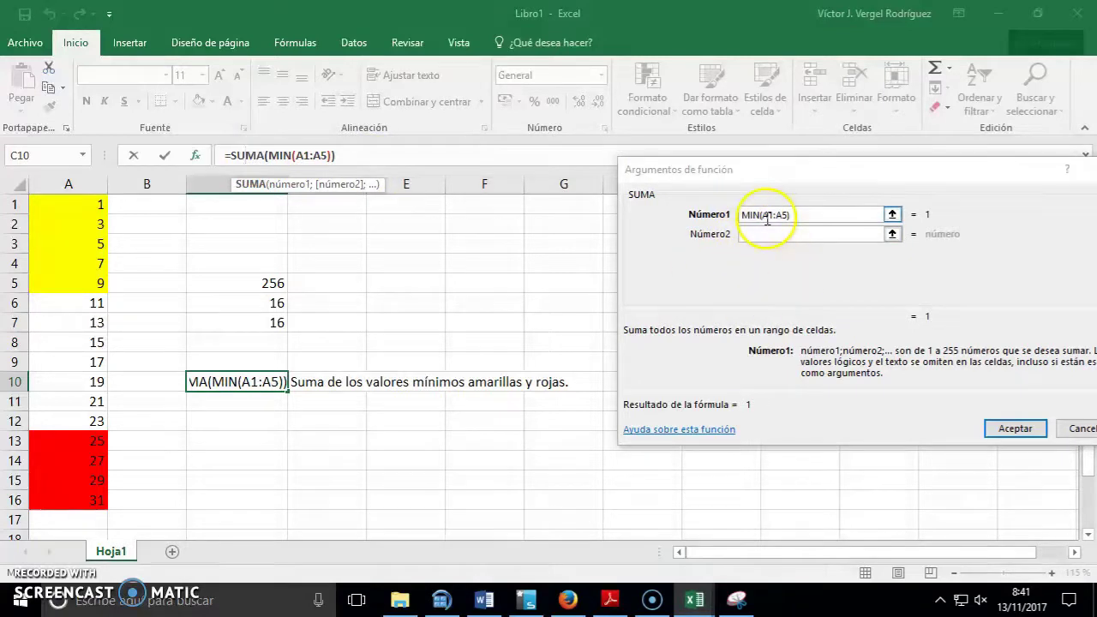
left_click(275, 155)
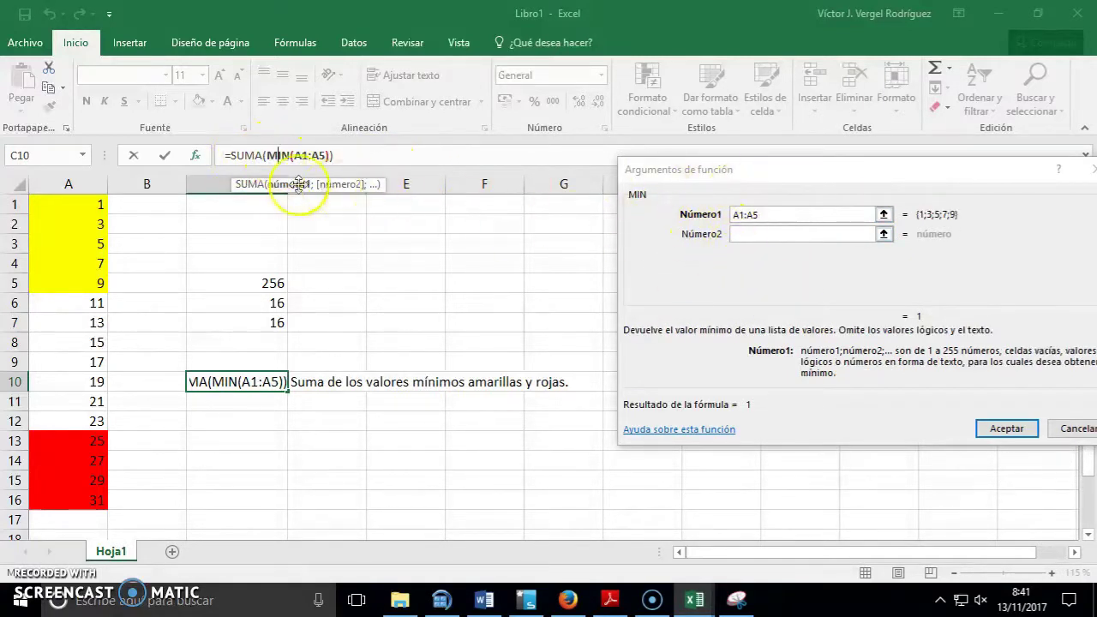
left_click(245, 157)
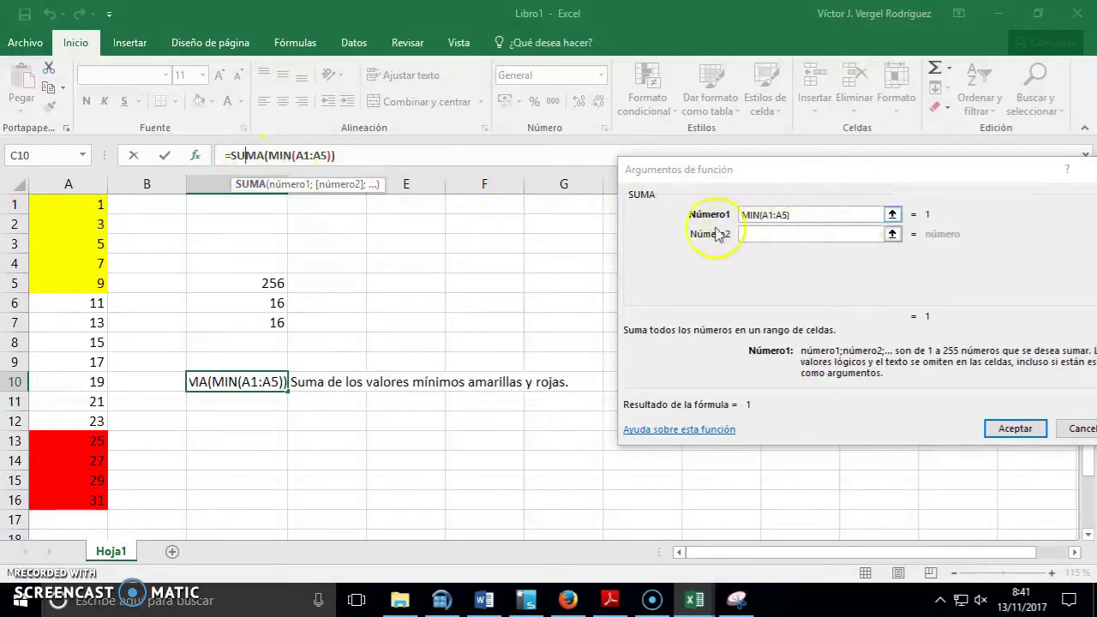
left_click(277, 156)
left_click(289, 156)
left_click(251, 156)
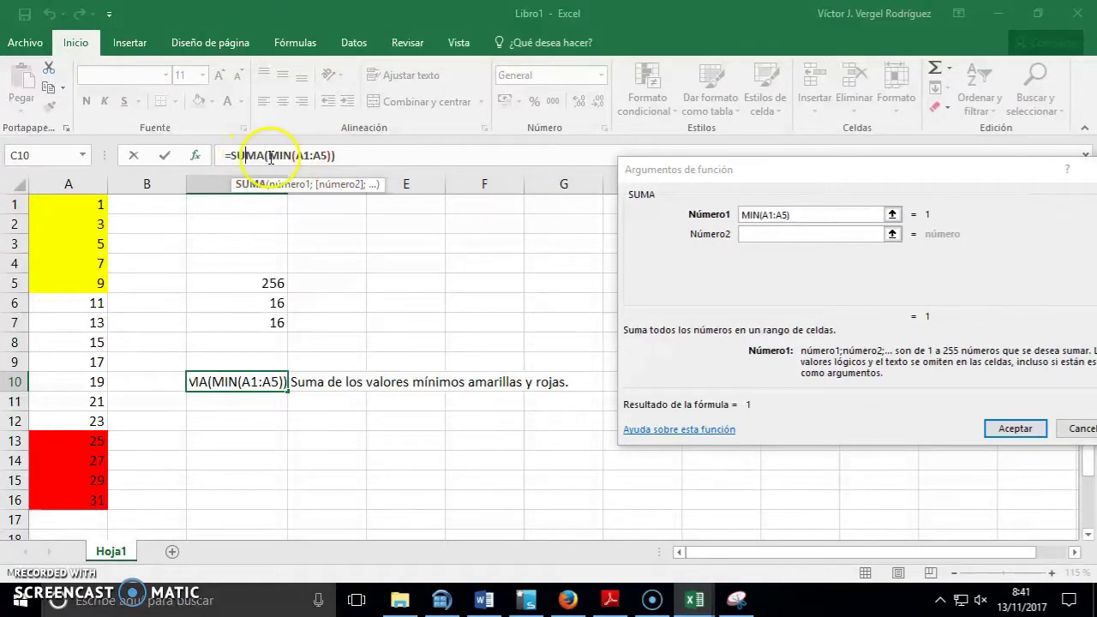
Add a second SUMA argument after MIN(A1:A5), ready for another nested function
left_click(276, 155)
left_click(244, 156)
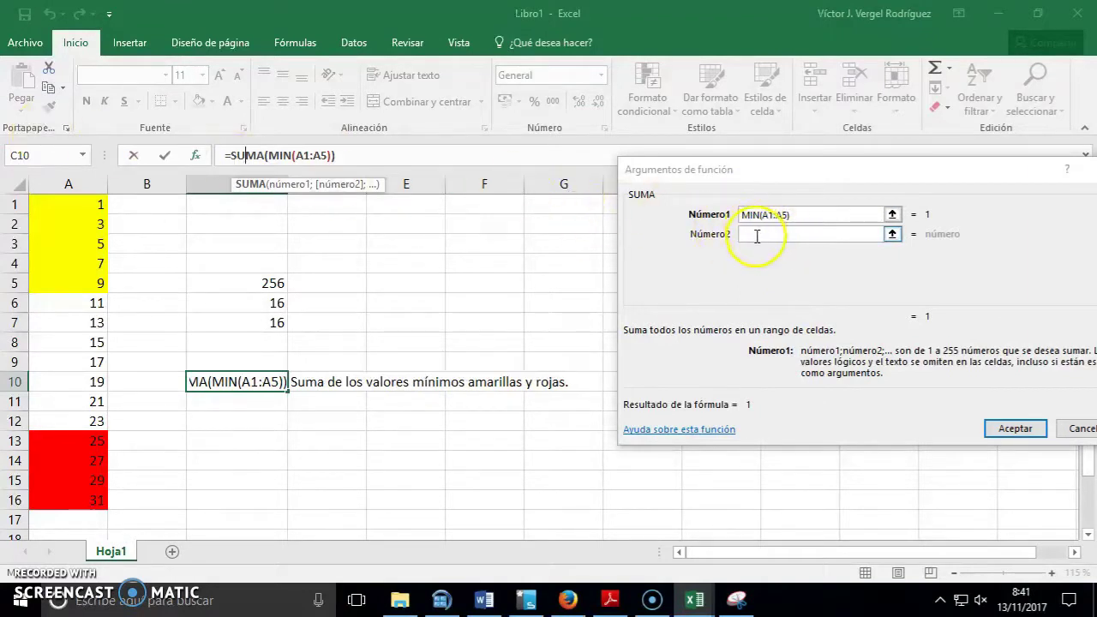
left_click(756, 234)
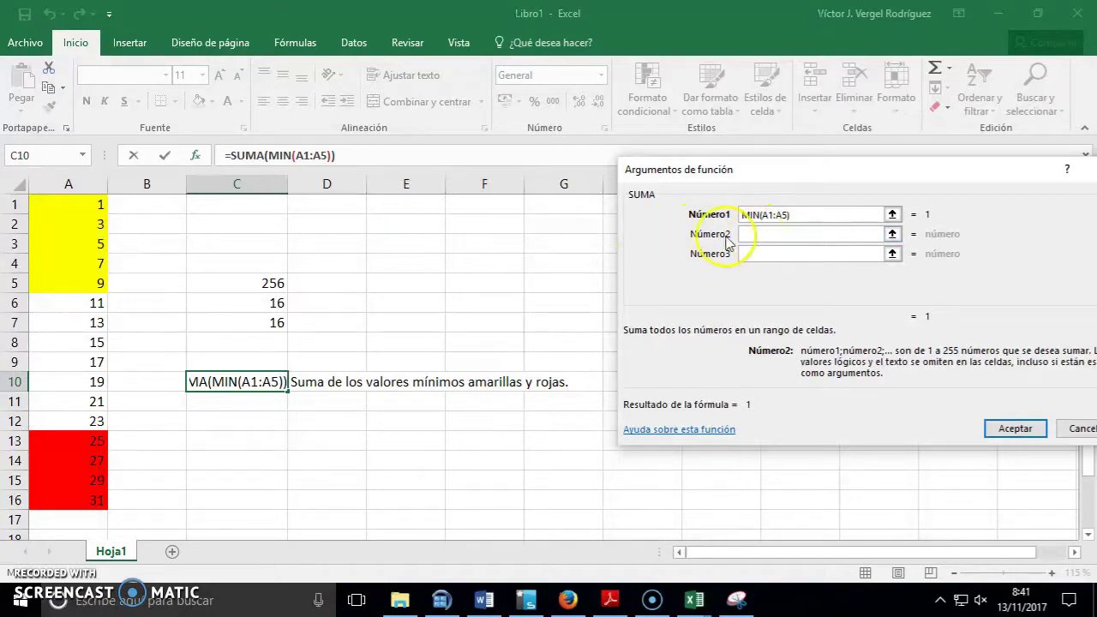
left_click(84, 155)
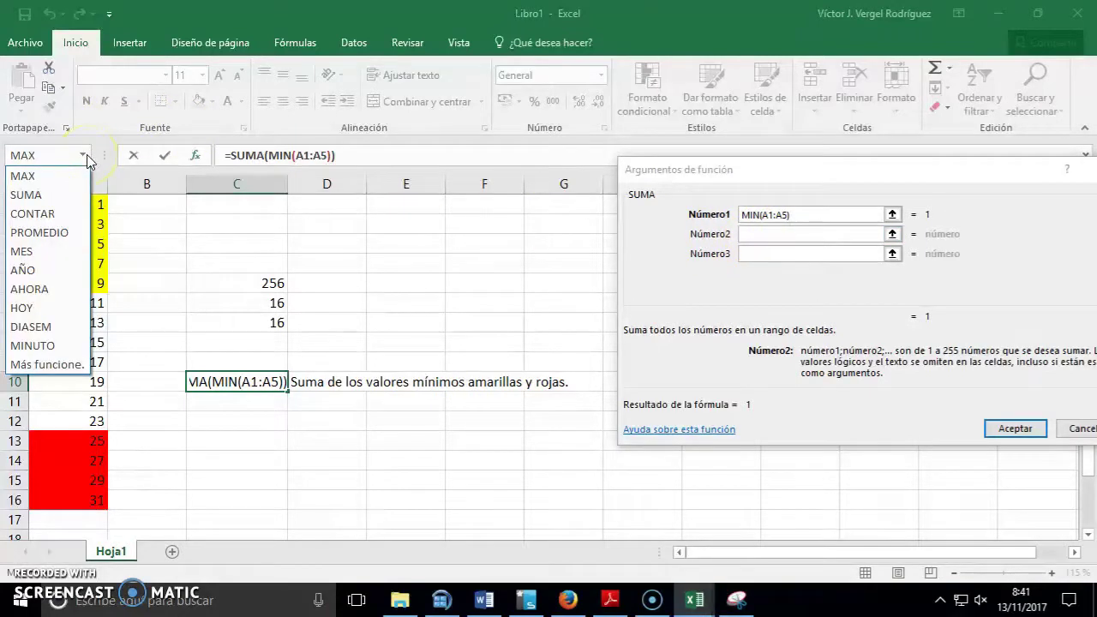
Nest MIN(A13:A16) of the red cells as SUMA's second argument
left_click(63, 366)
left_click(538, 349)
type("M")
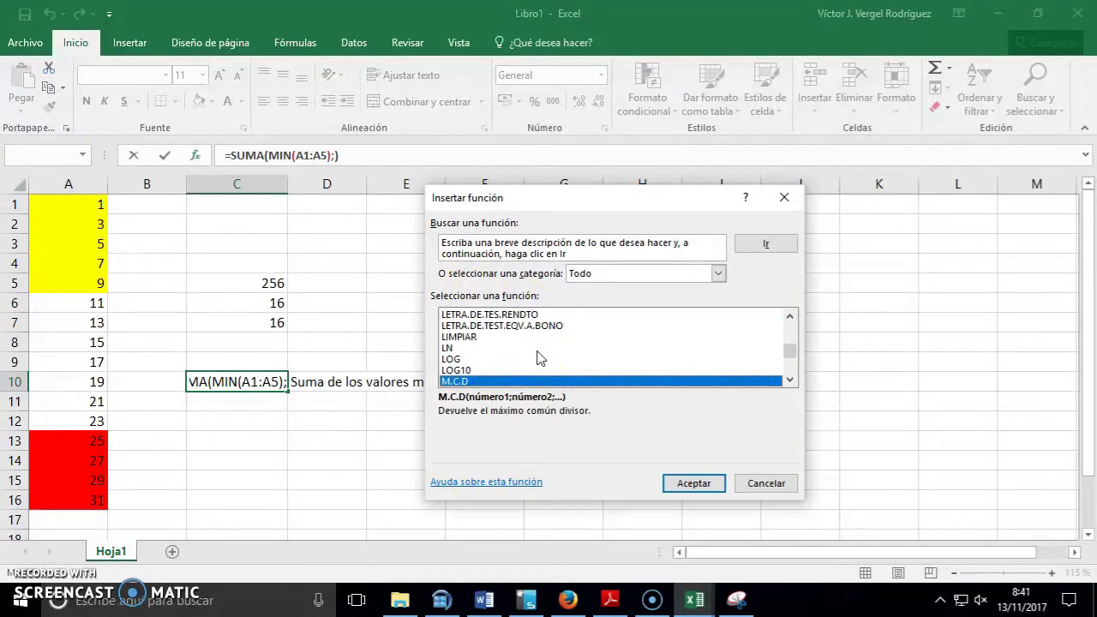
type("IN")
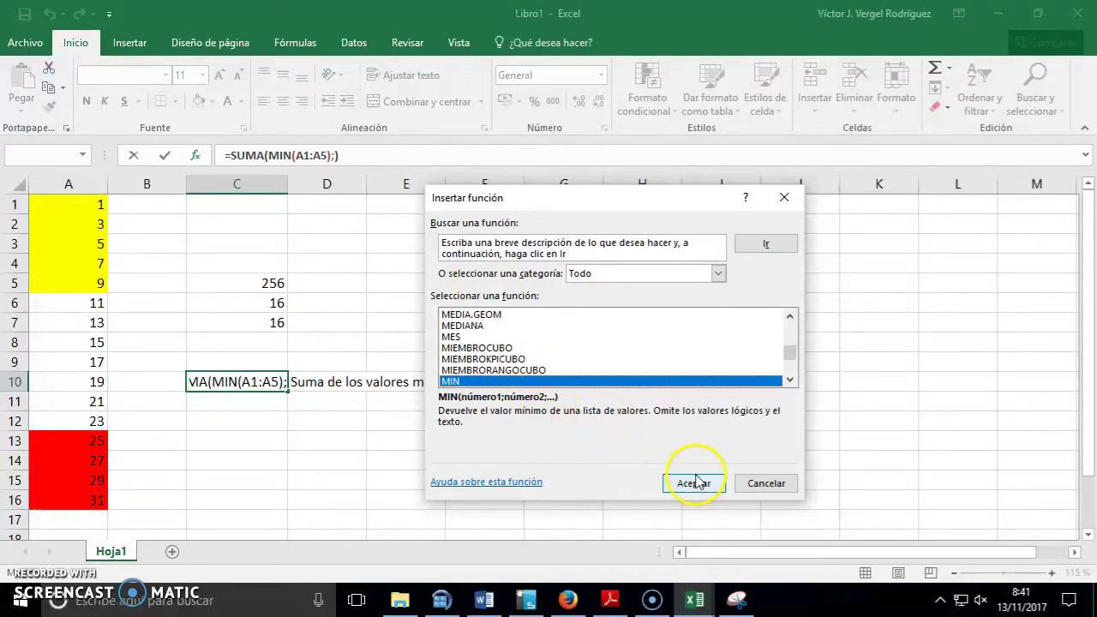
left_click(693, 482)
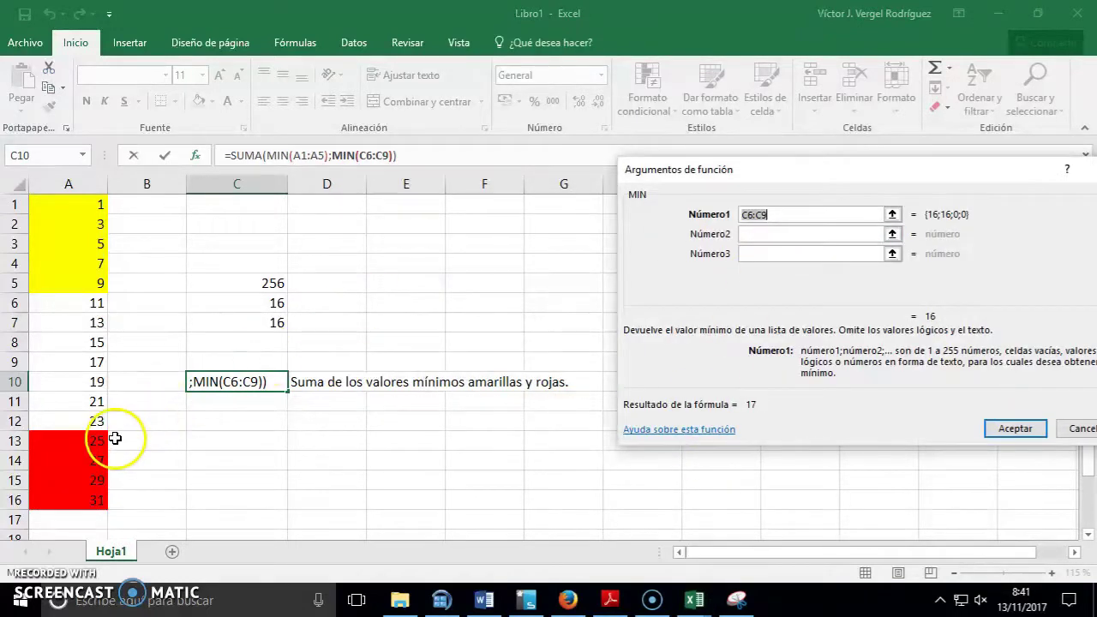
left_click_drag(97, 440, 96, 505)
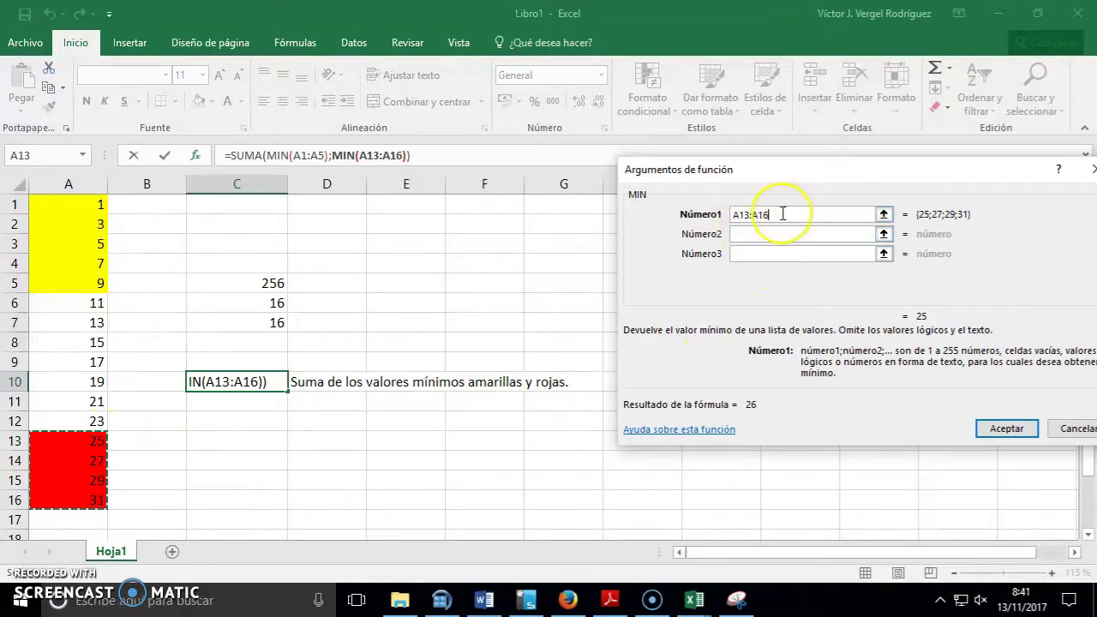
left_click_drag(803, 168, 666, 216)
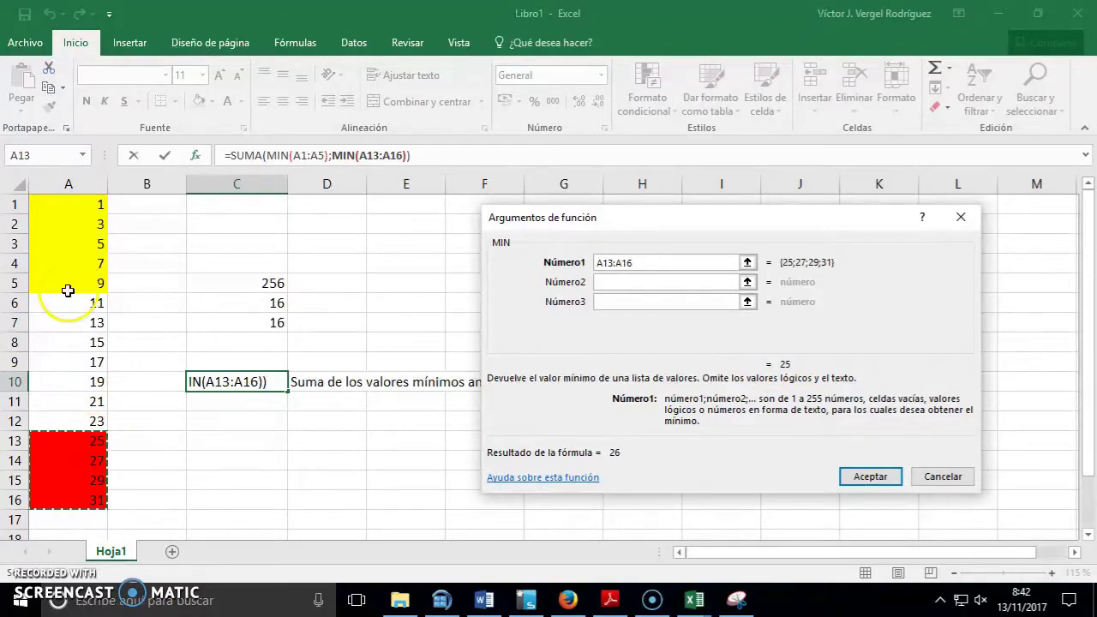
Review the SUMA and both MIN arguments, then confirm so C10 shows 26
left_click(244, 155)
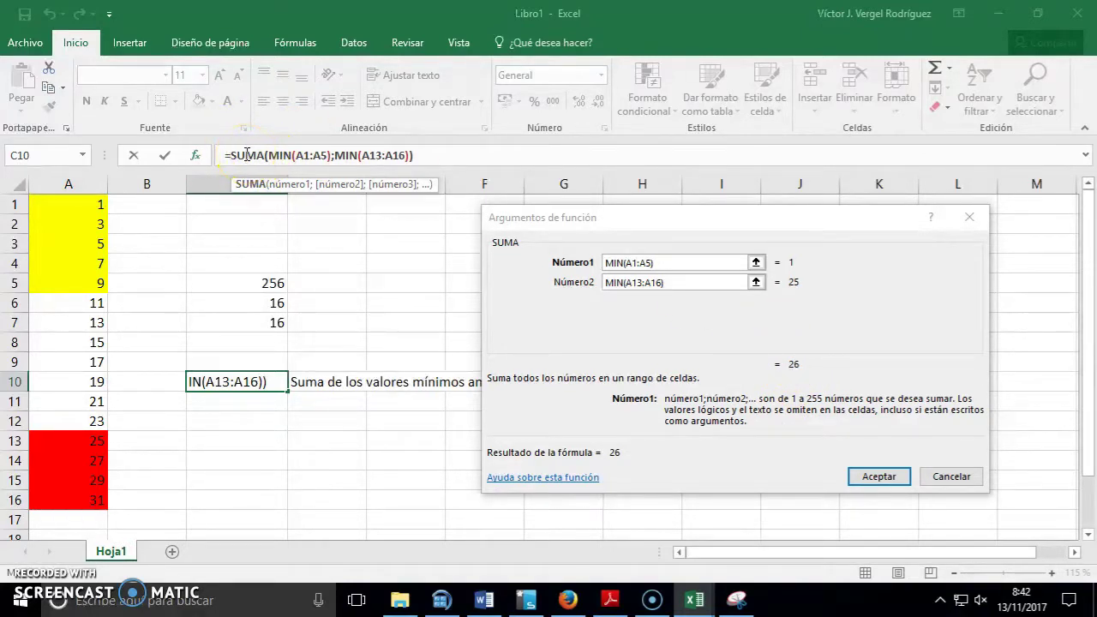
left_click(339, 155)
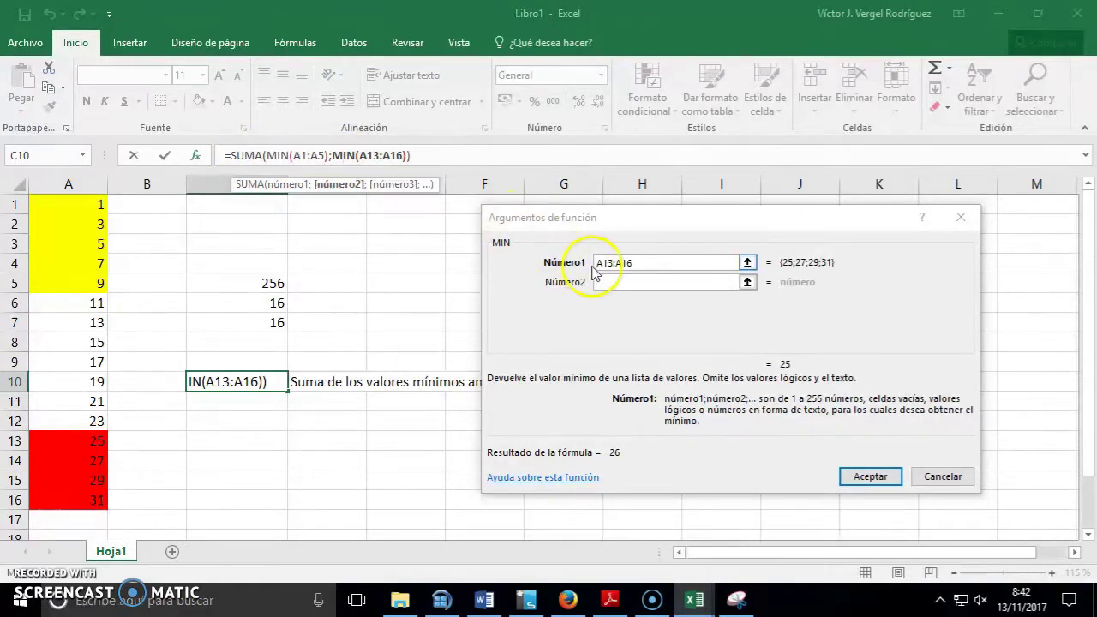
left_click(239, 155)
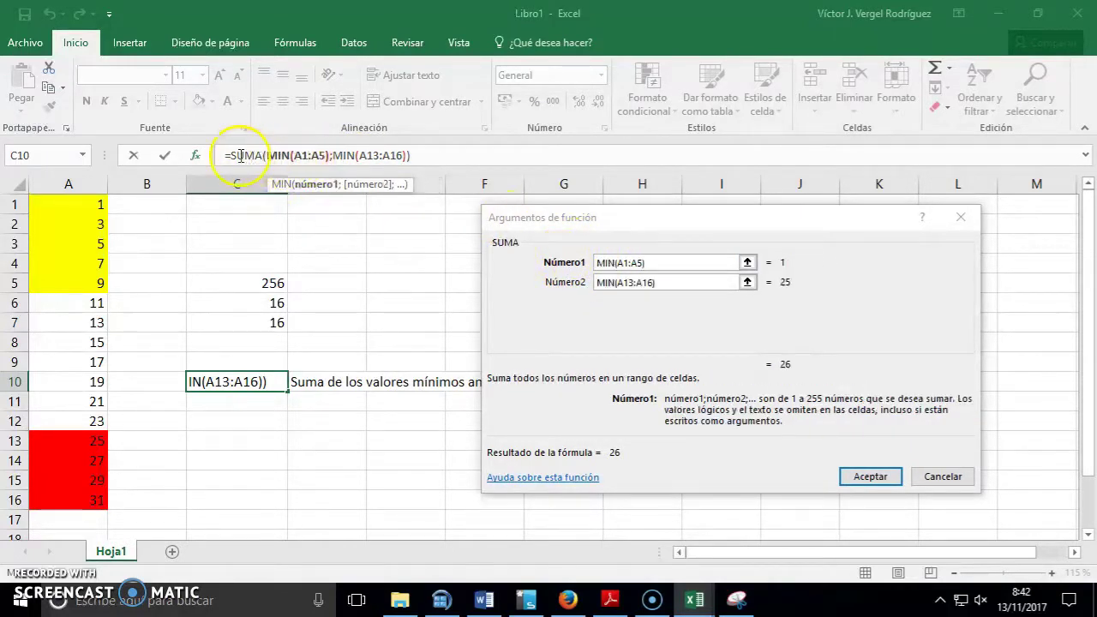
left_click(268, 155)
left_click(338, 155)
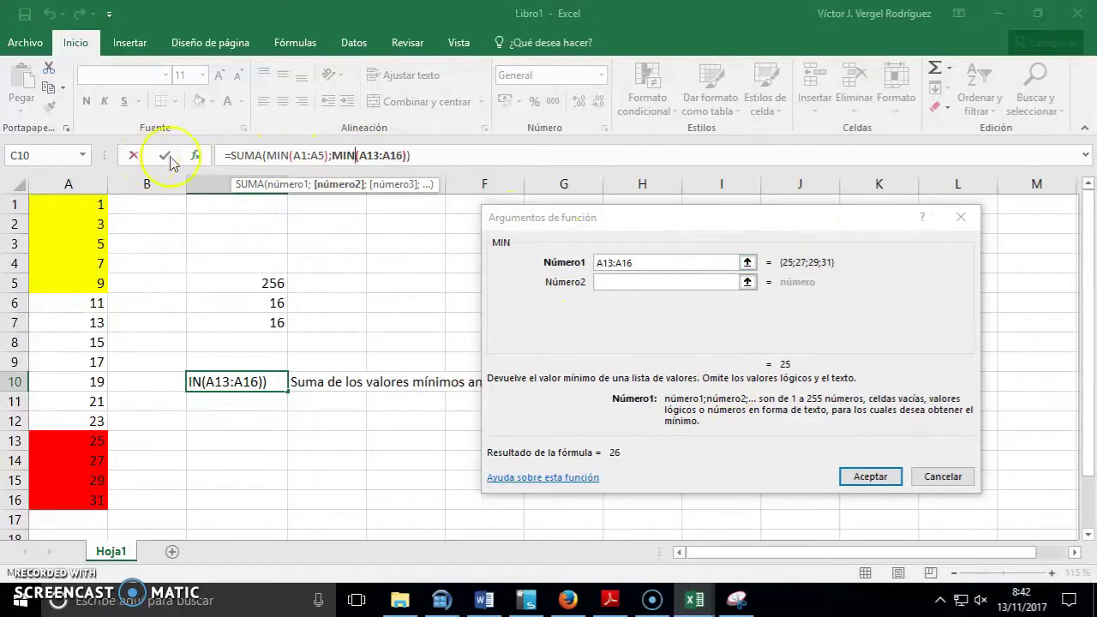
left_click(232, 155)
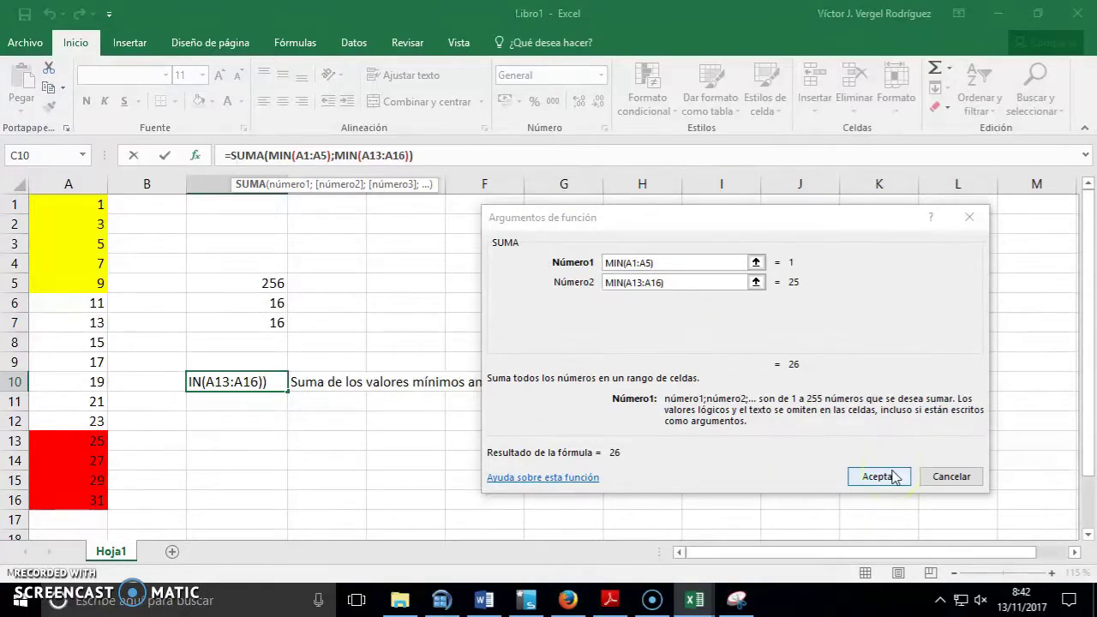
left_click(893, 477)
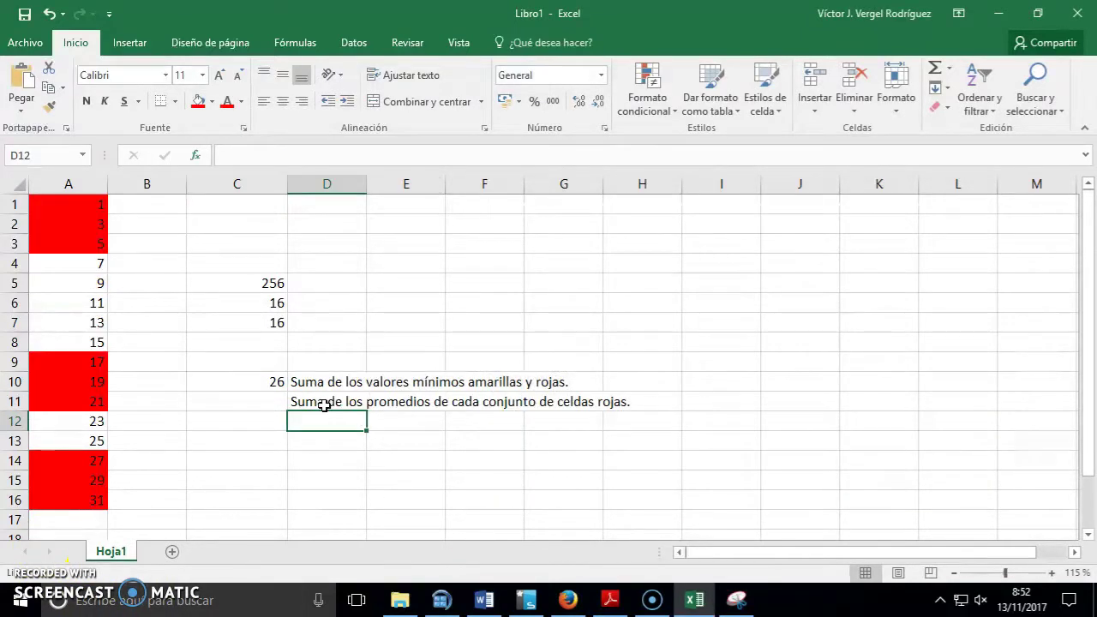
Insert a SUMA function into C11 from the function catalogue
left_click(324, 405)
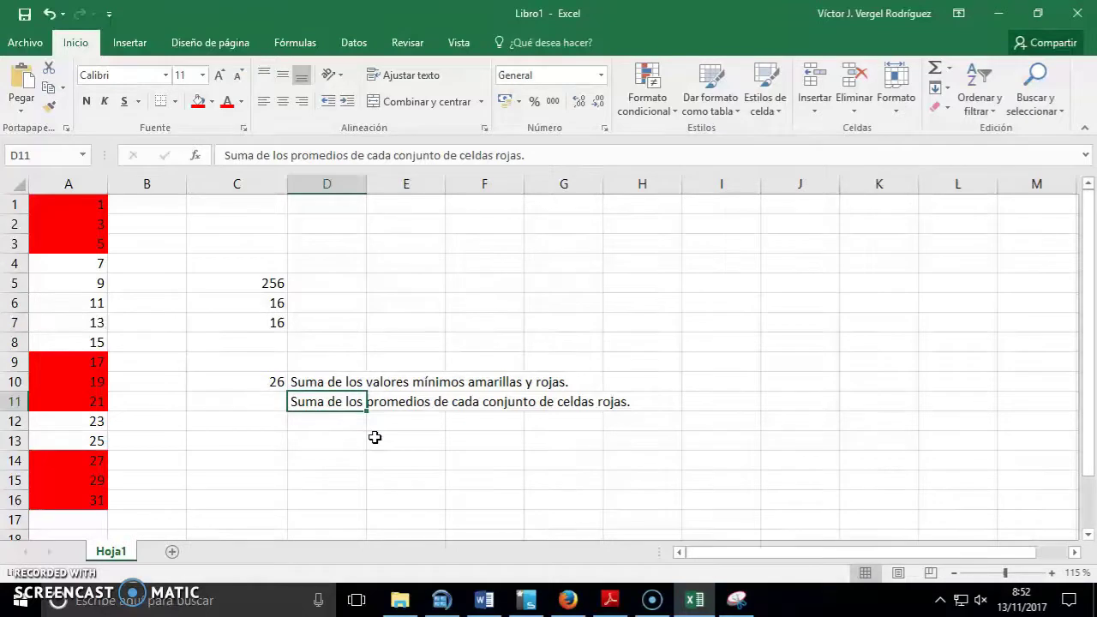
left_click(244, 403)
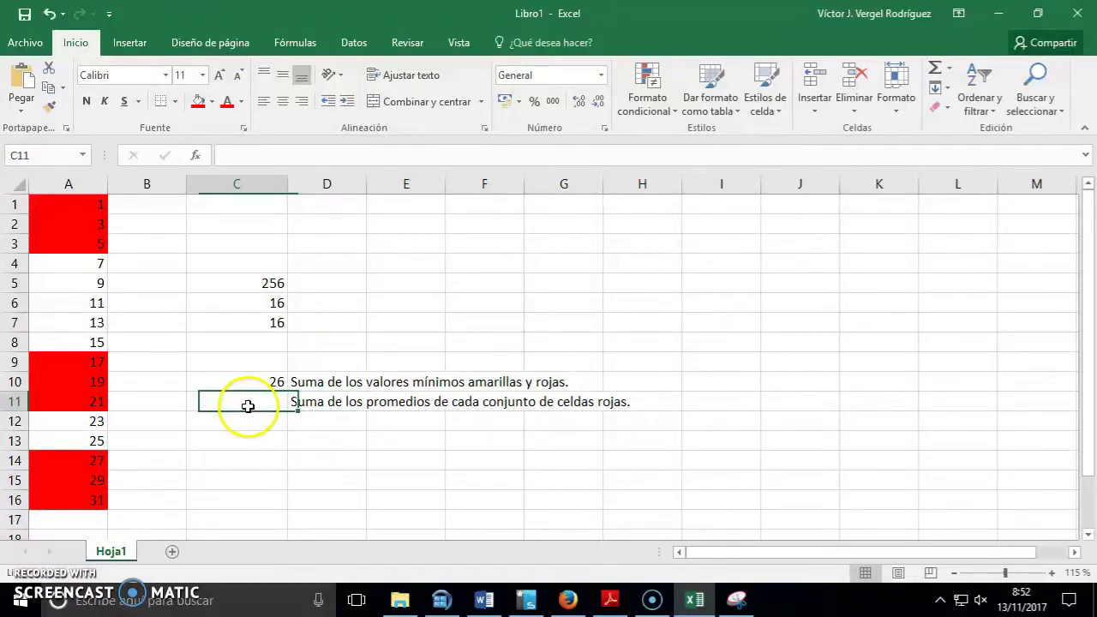
left_click(197, 154)
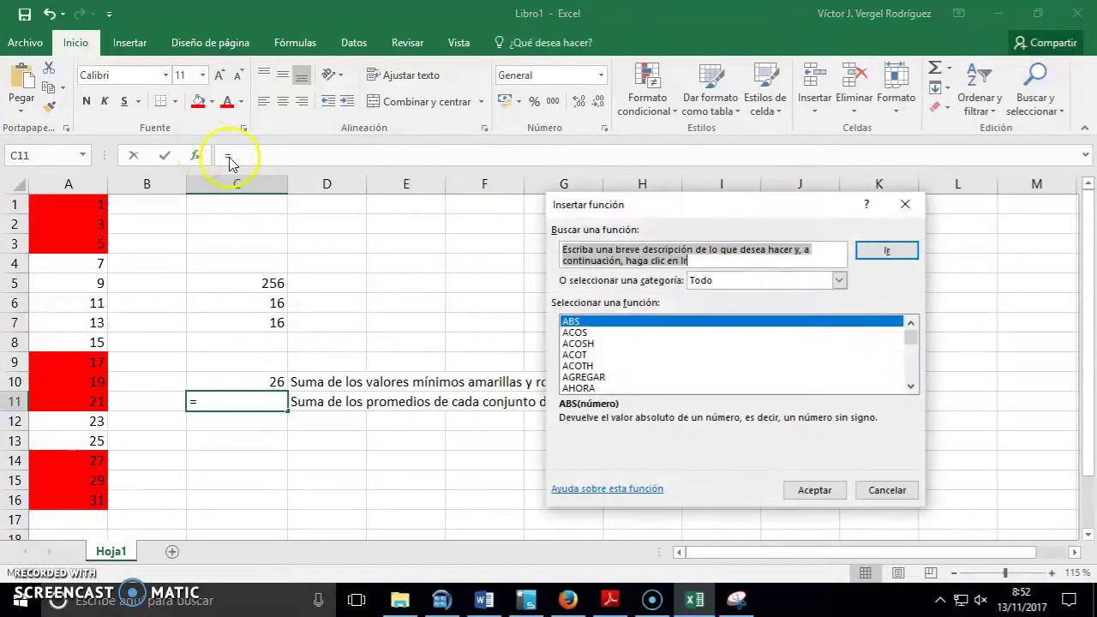
left_click(612, 343)
scroll(613, 352, "down", 20)
type("um")
double_click(618, 384)
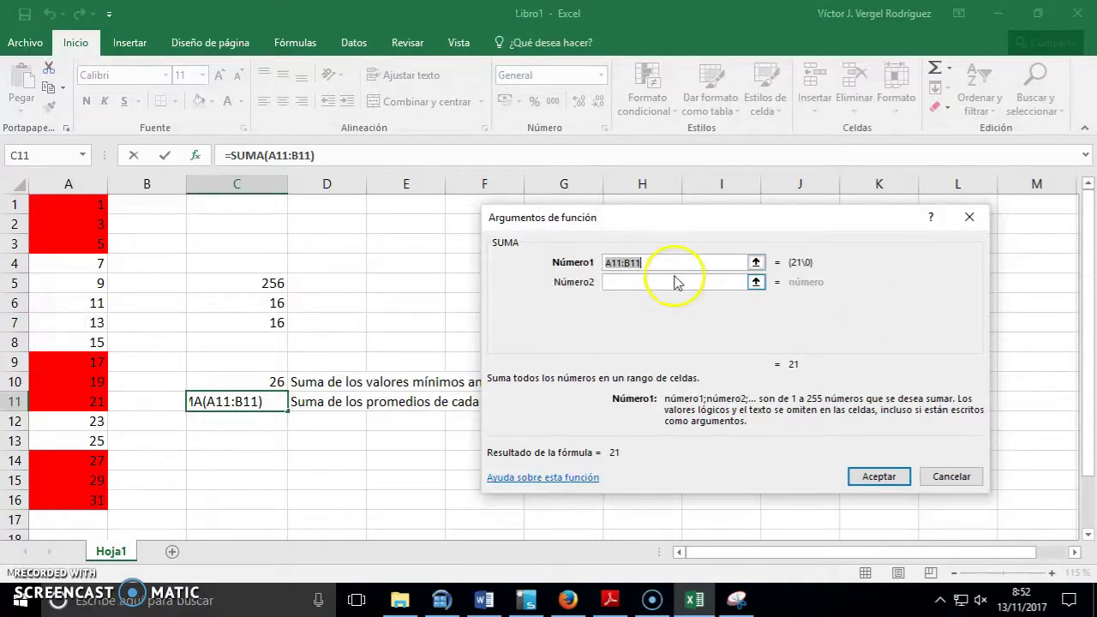
Remove the A1:A3 range from Número1 so C11 holds an empty =SUMA()
left_click(641, 260)
left_click(720, 283)
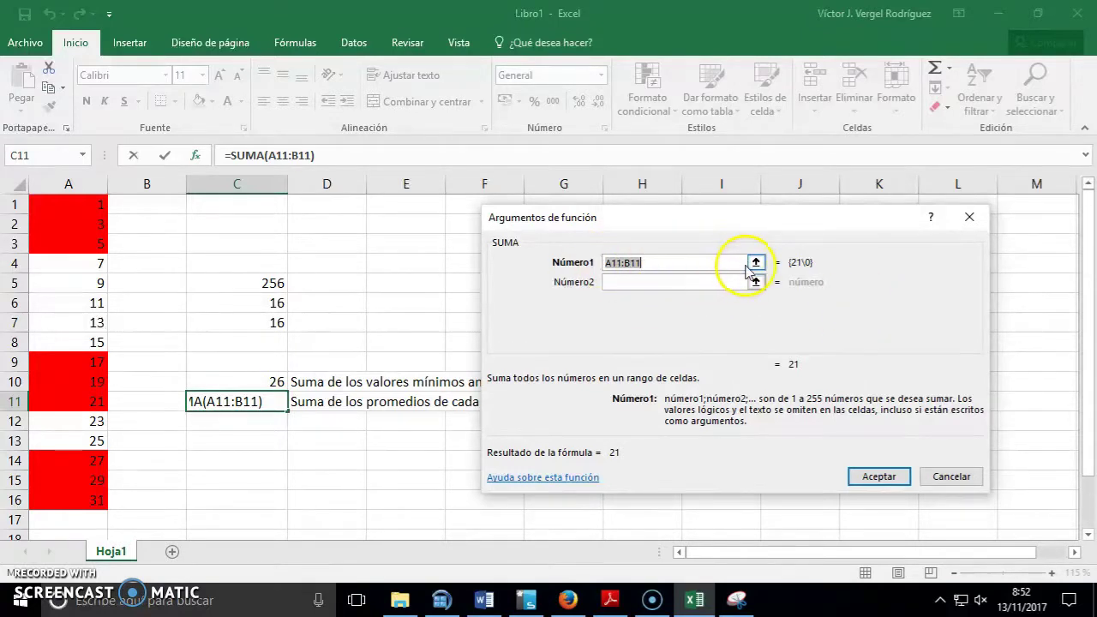
left_click(757, 265)
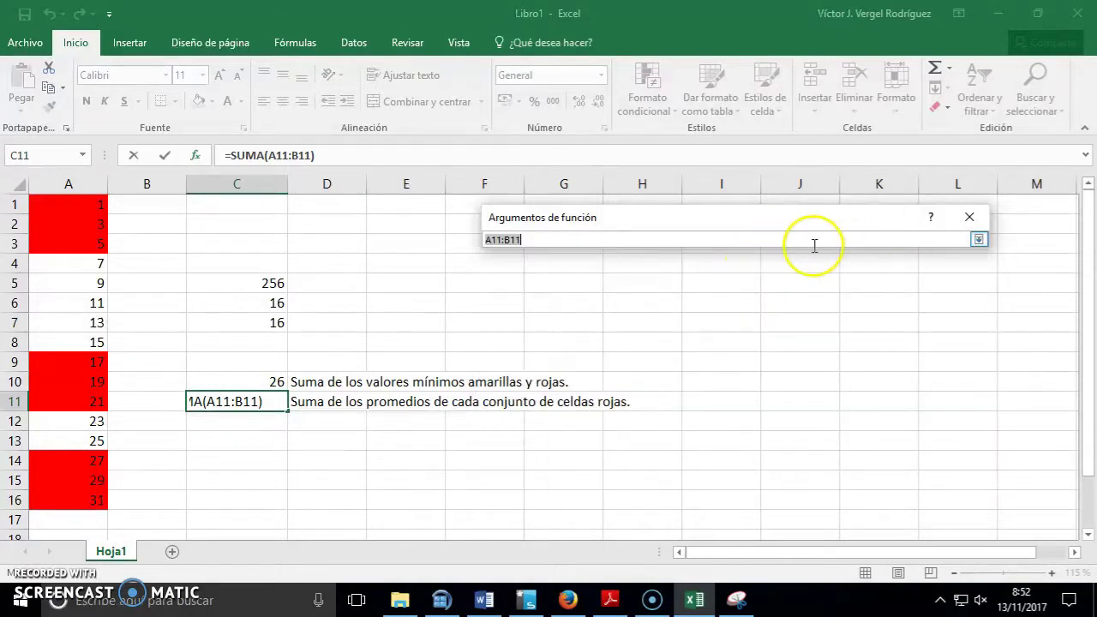
left_click_drag(89, 209, 71, 246)
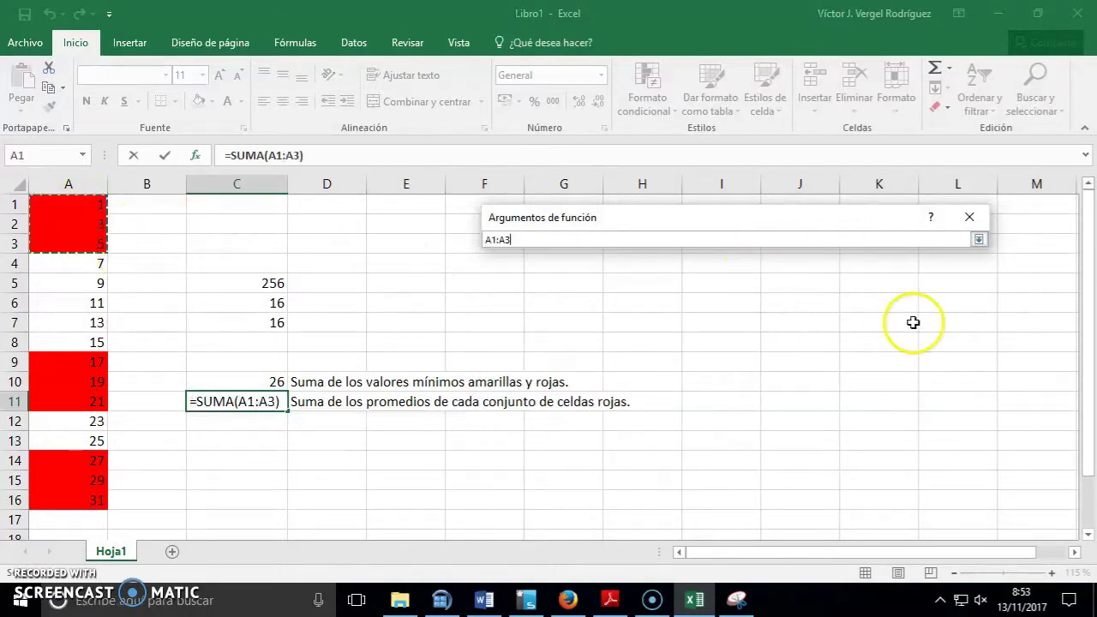
left_click(978, 239)
left_click_drag(658, 264, 605, 263)
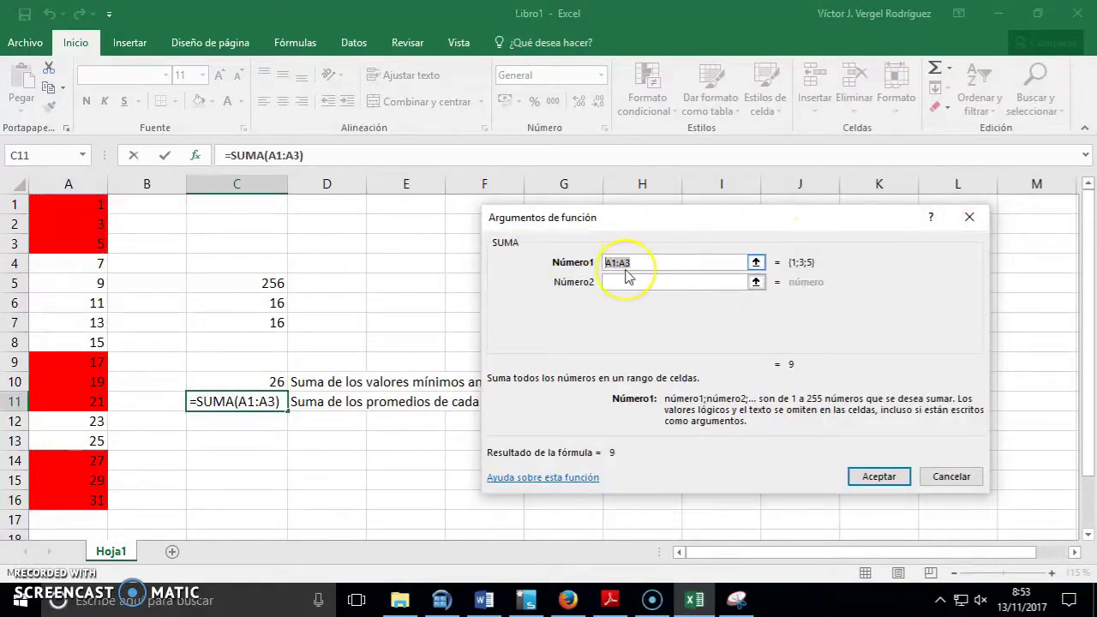
key("BackSpace")
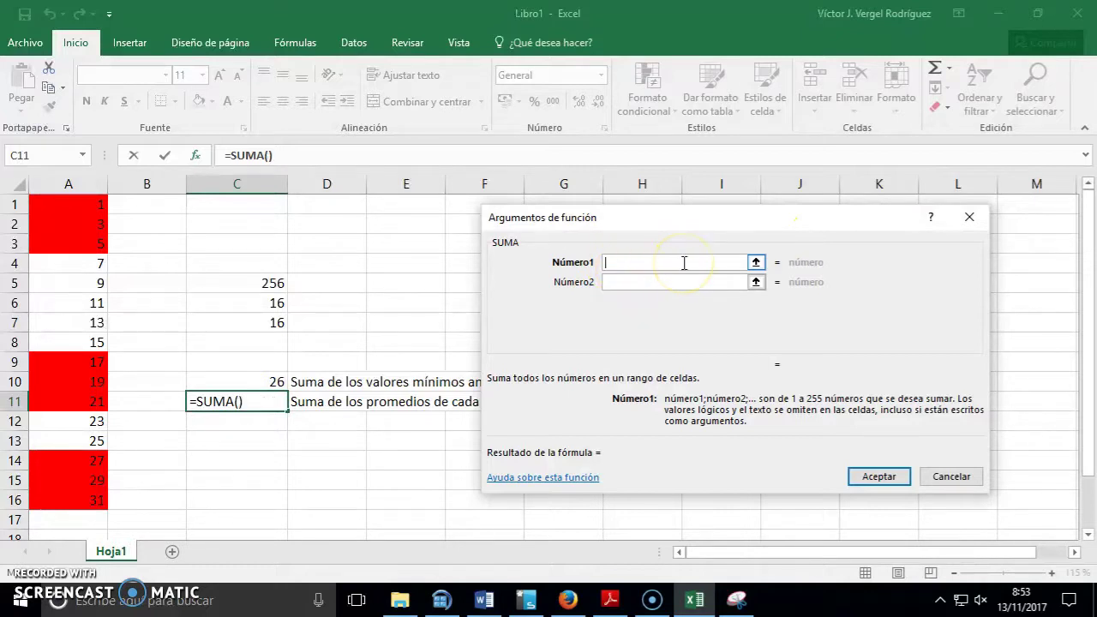
left_click_drag(691, 225, 804, 214)
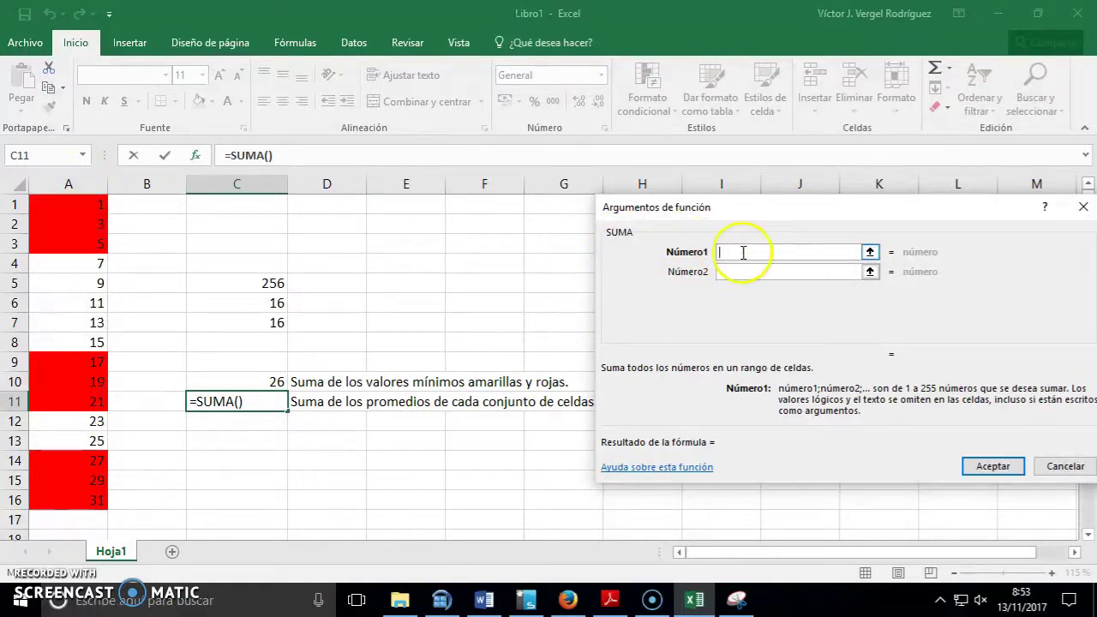
left_click(82, 155)
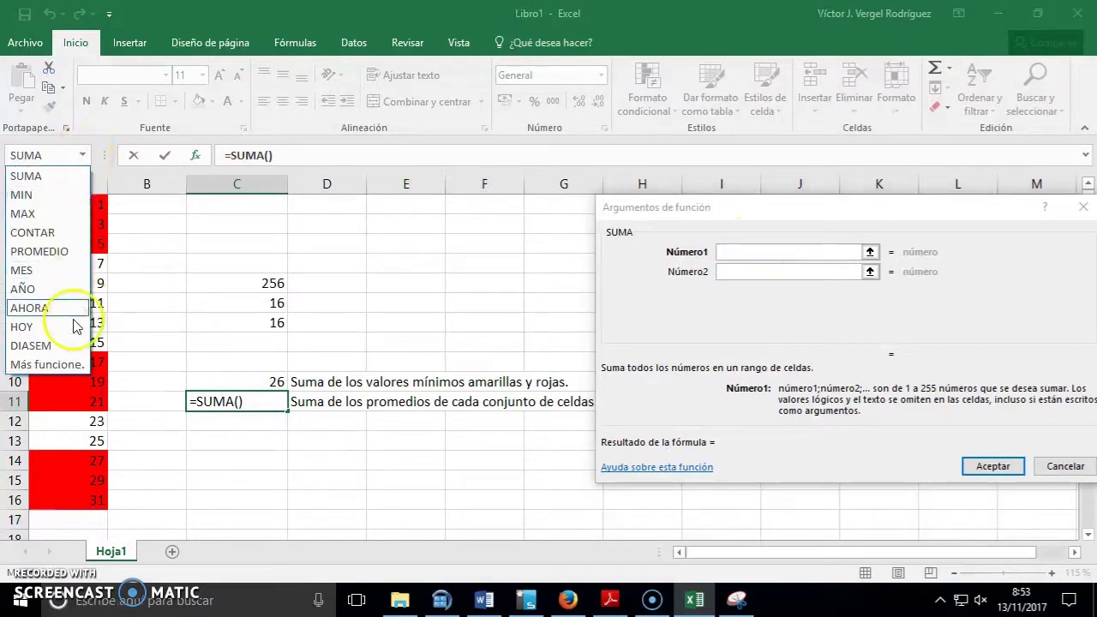
Nest PROMEDIO(A1:A3) as SUMA's first argument in C11
left_click(62, 260)
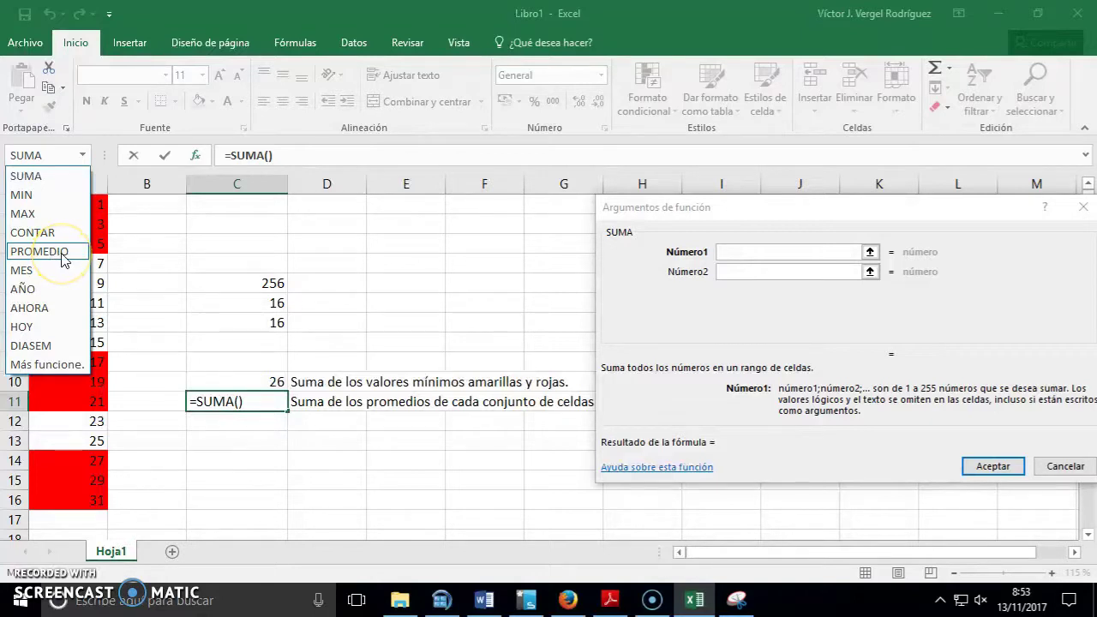
left_click(711, 250)
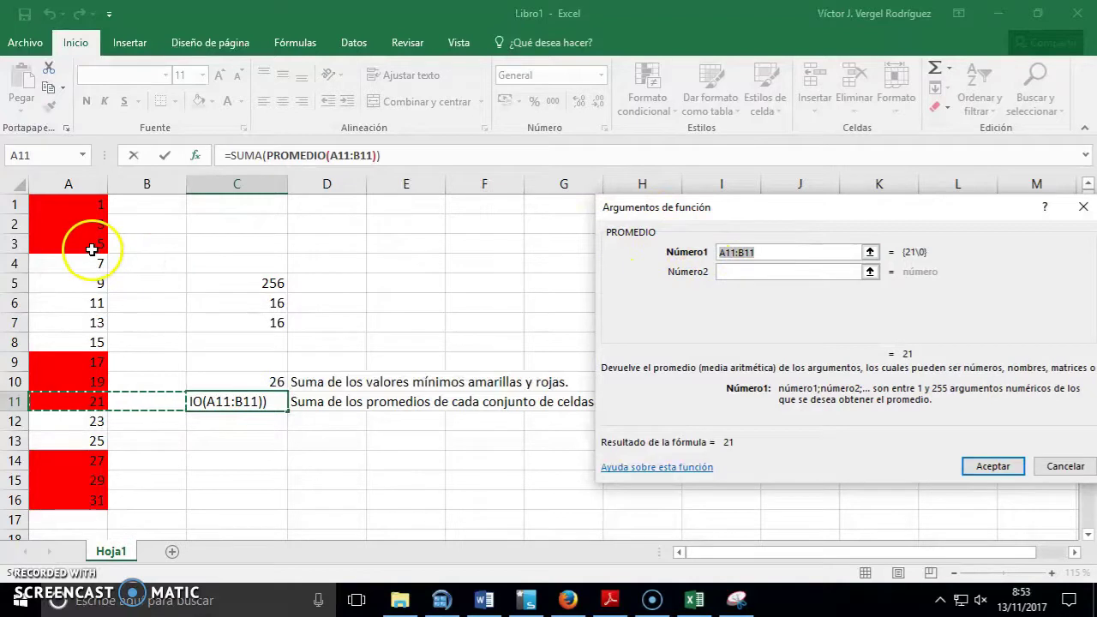
left_click_drag(91, 244, 89, 196)
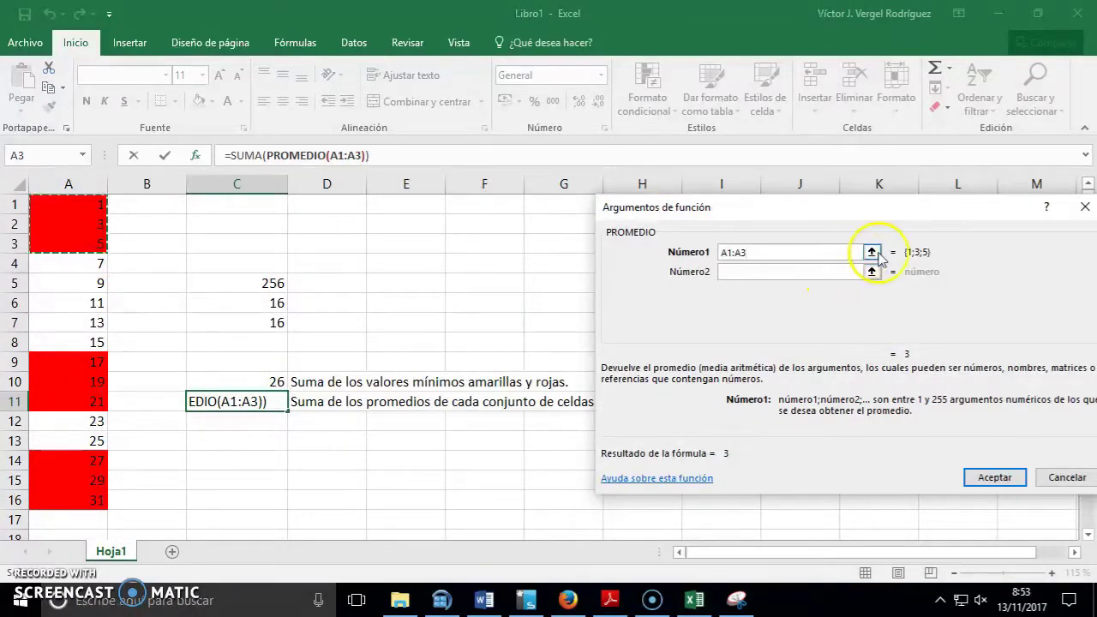
left_click(870, 252)
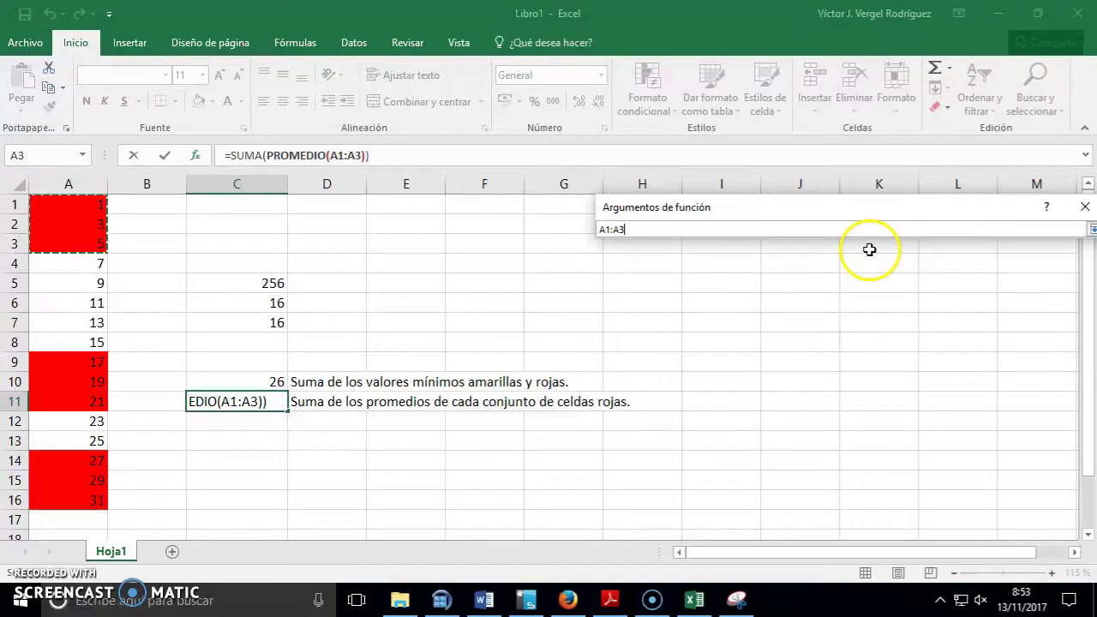
left_click(1092, 229)
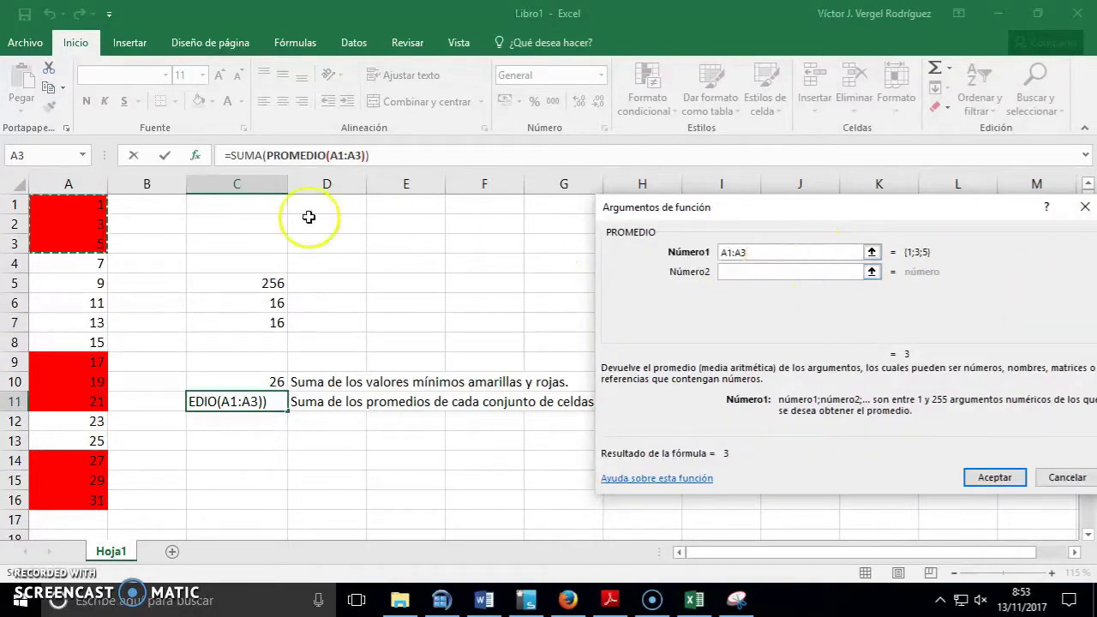
Return to the outer SUMA arguments with the Número2 box ready to fill
left_click(253, 155)
left_click(300, 155)
left_click(256, 155)
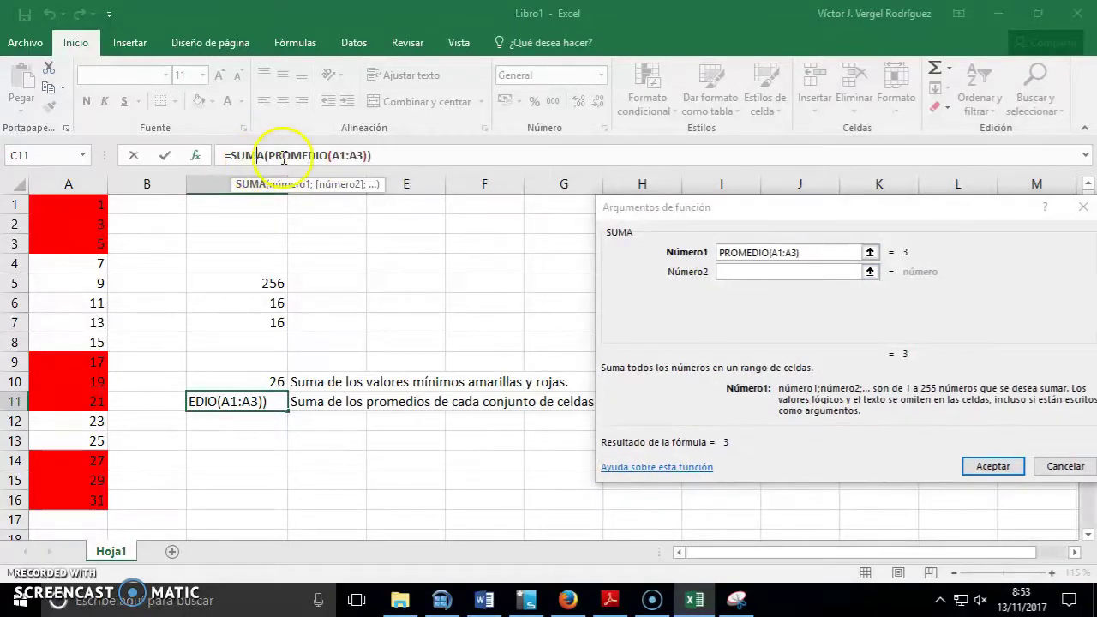
key("Right")
key("Right")
key("Left")
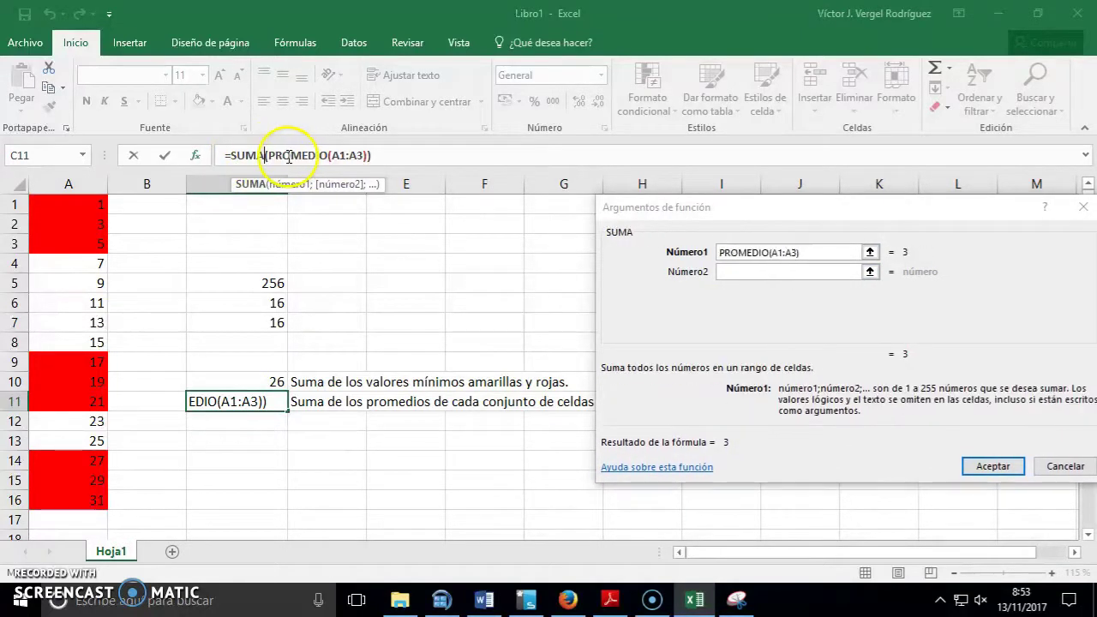
left_click(317, 155)
left_click(233, 155)
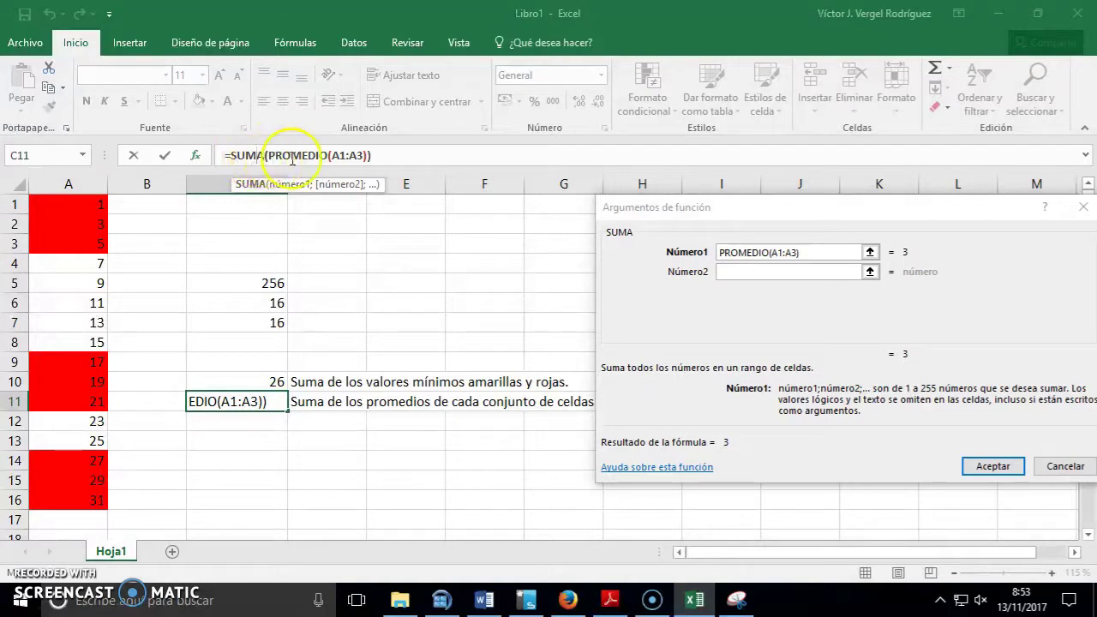
left_click(242, 155)
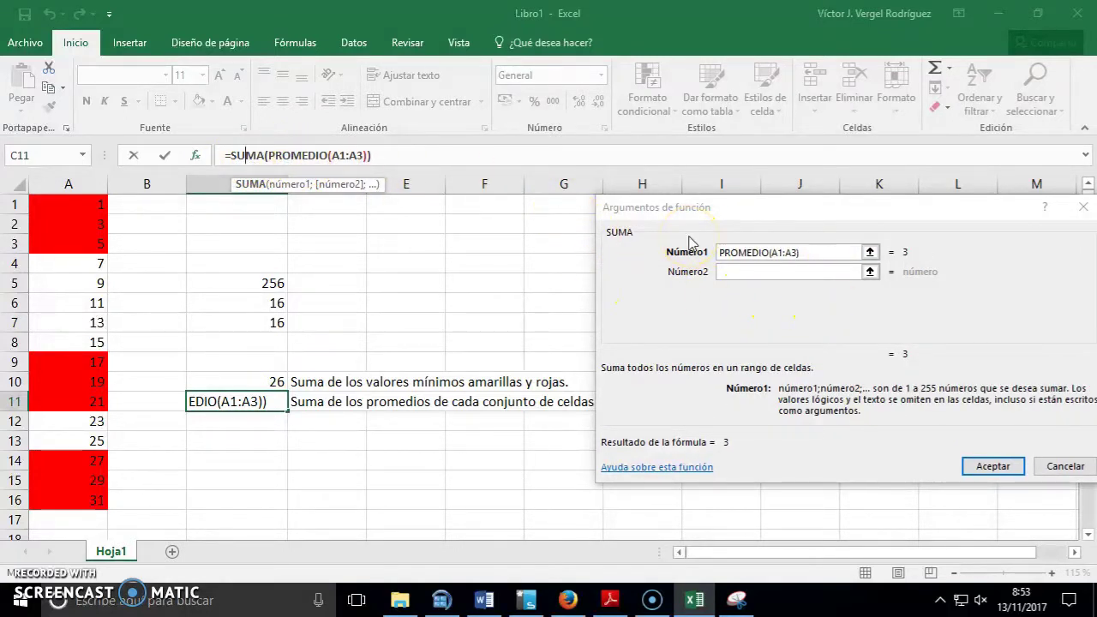
left_click(826, 256)
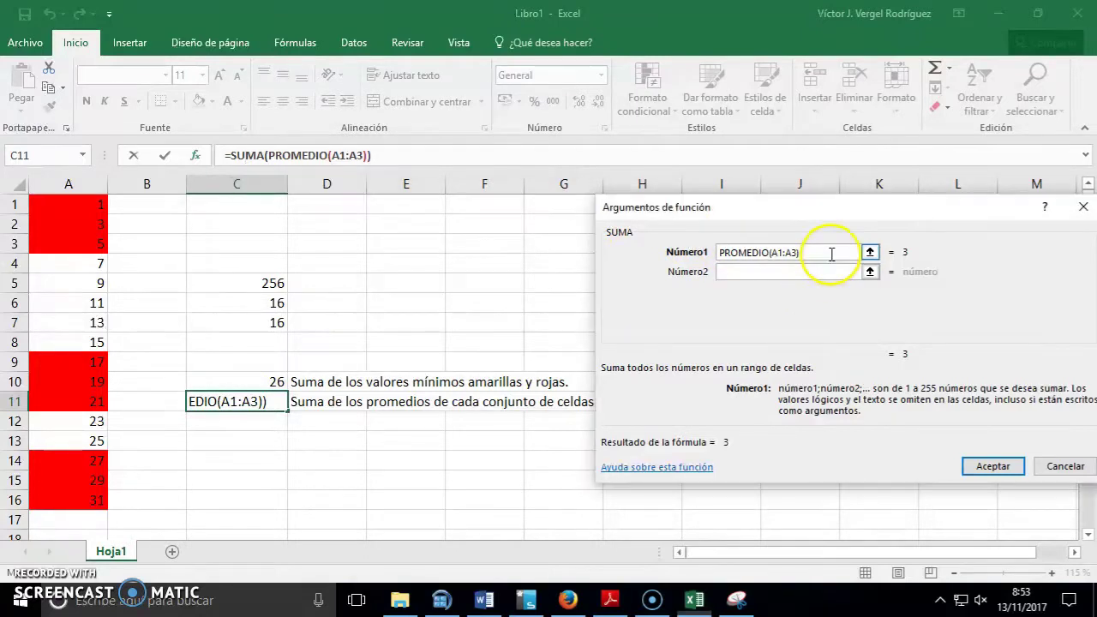
left_click(785, 270)
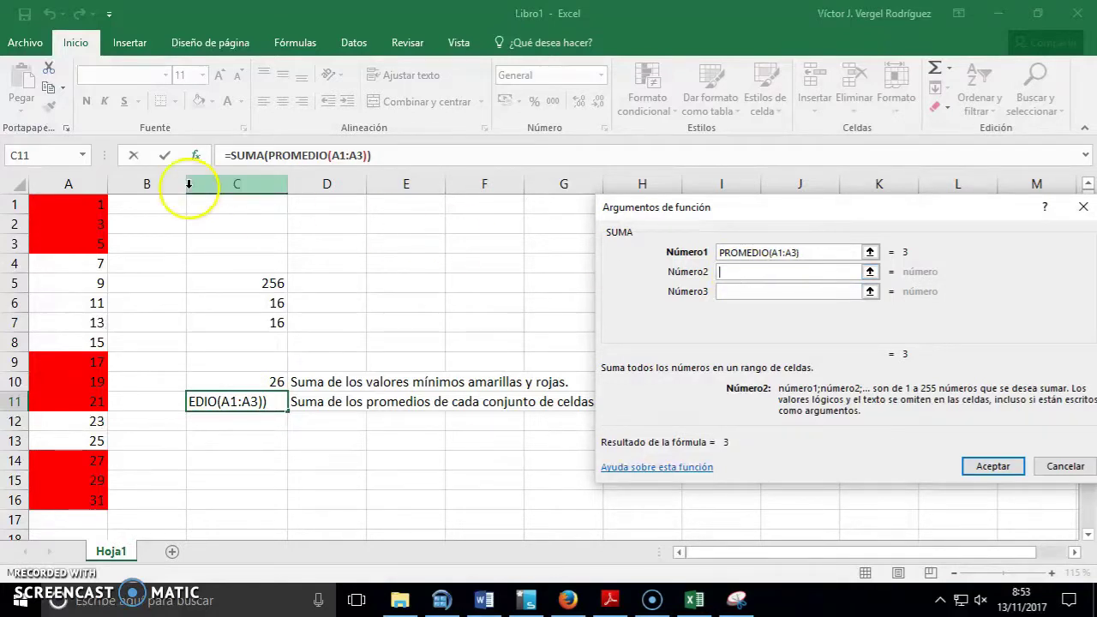
Add PROMEDIO(A9:A11) as SUMA's second argument, bringing the total to 22
left_click(82, 155)
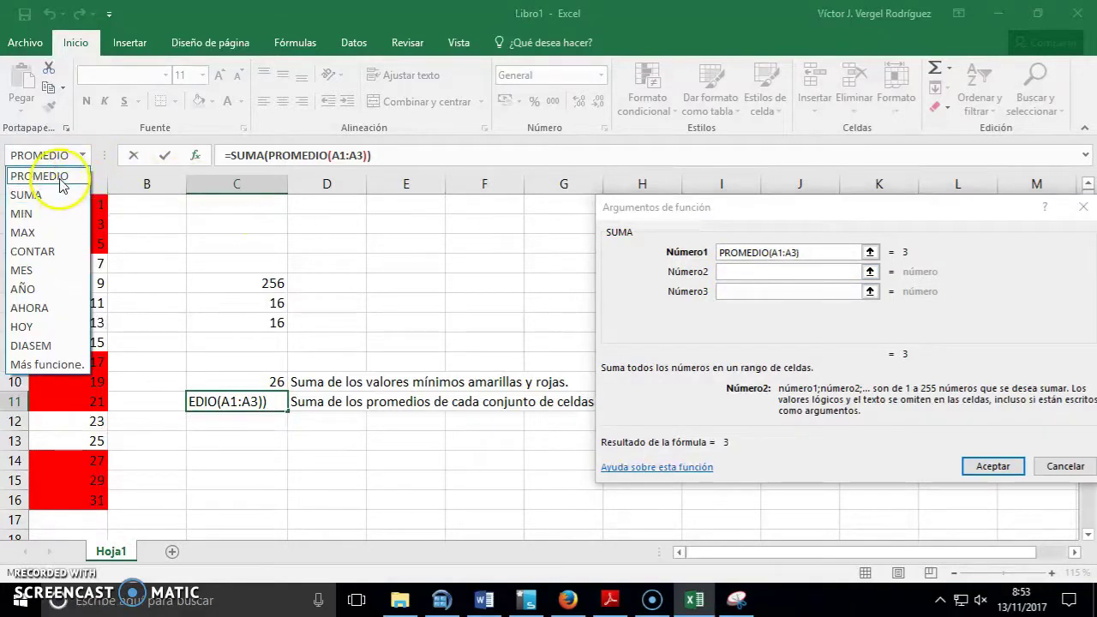
left_click(35, 175)
left_click_drag(85, 362, 90, 401)
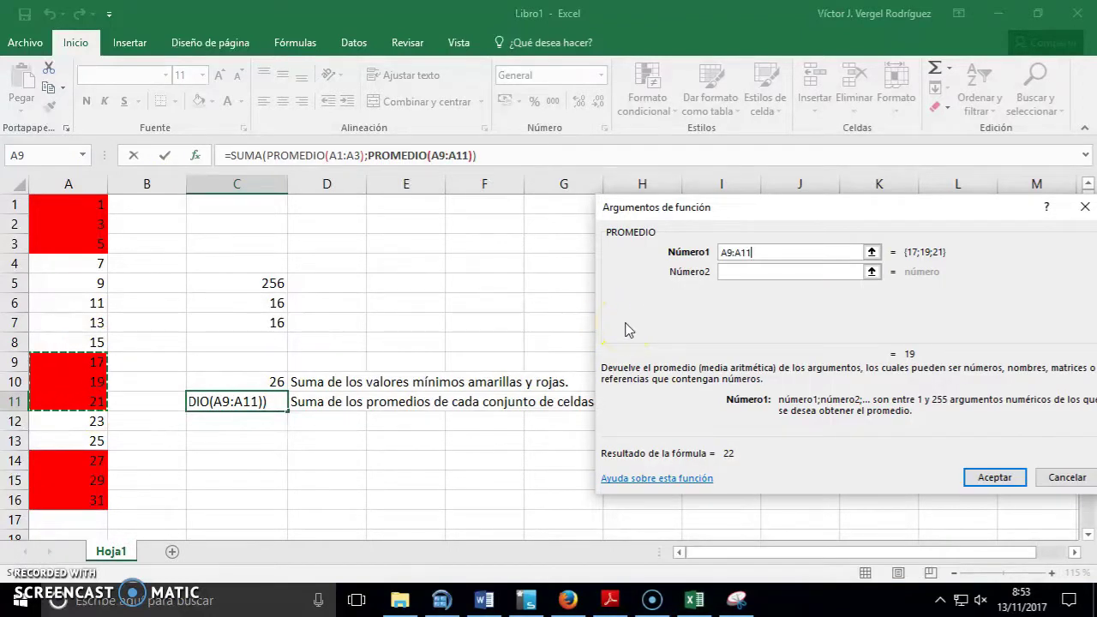
left_click(225, 161)
left_click(243, 155)
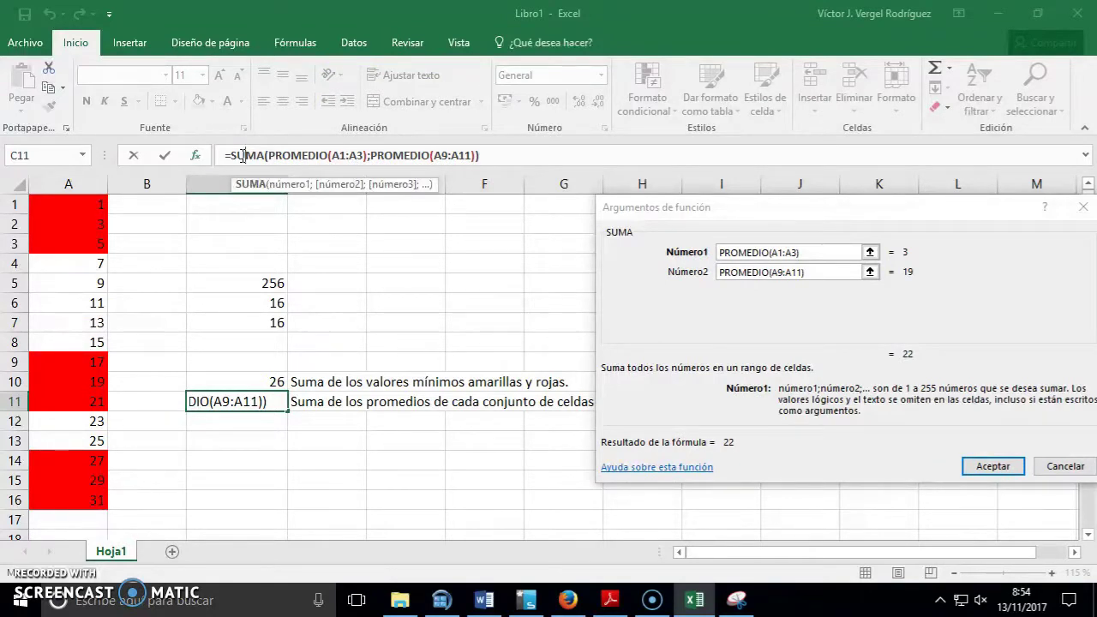
left_click(775, 272)
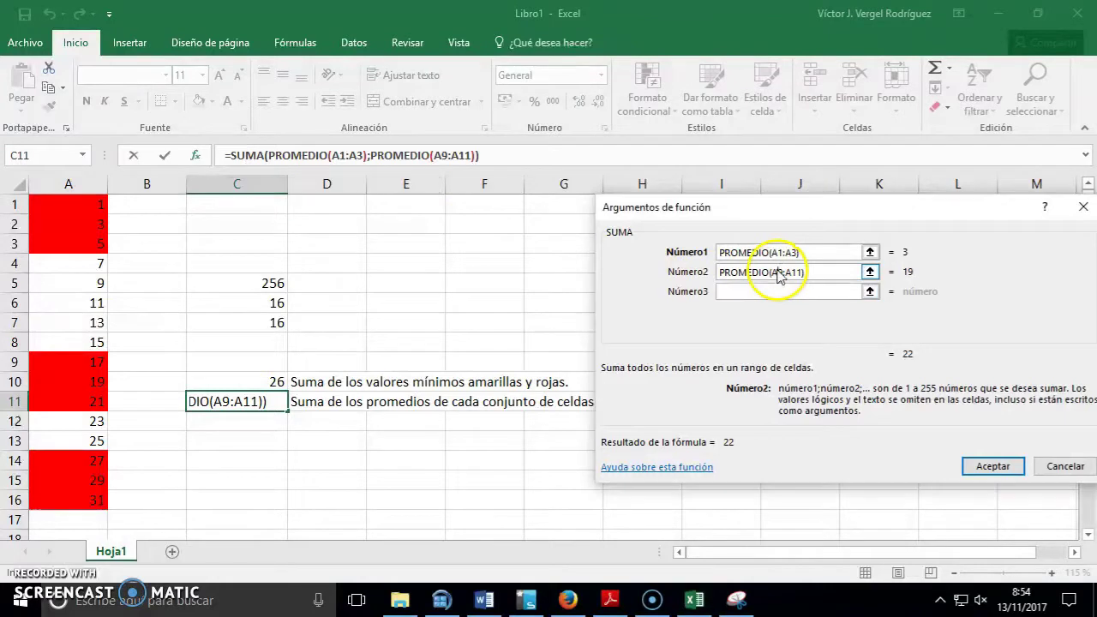
left_click(776, 291)
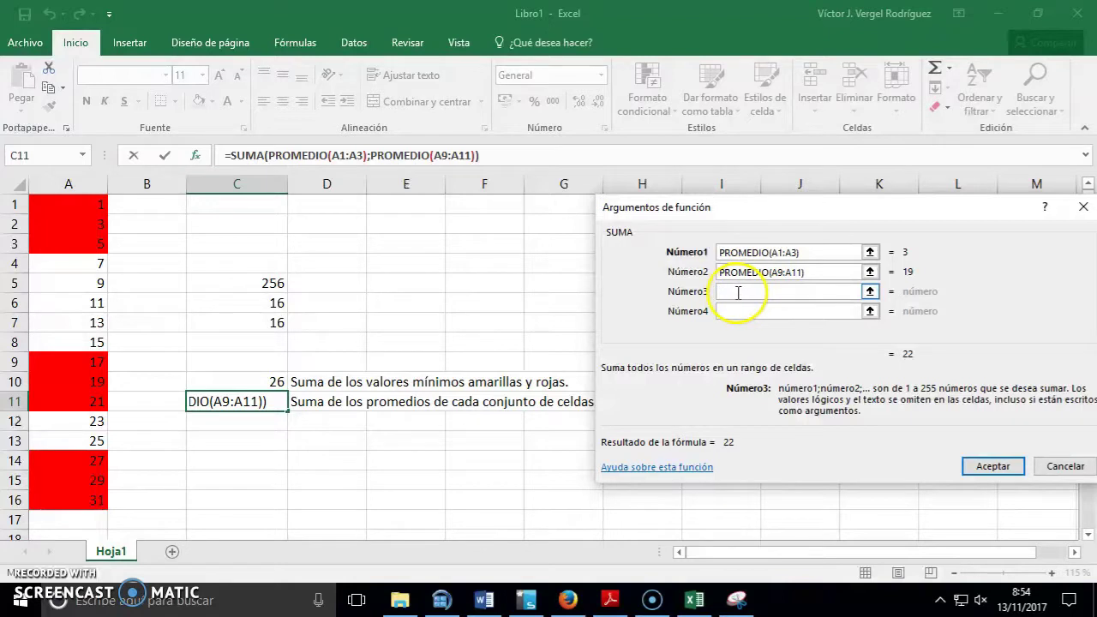
left_click(82, 155)
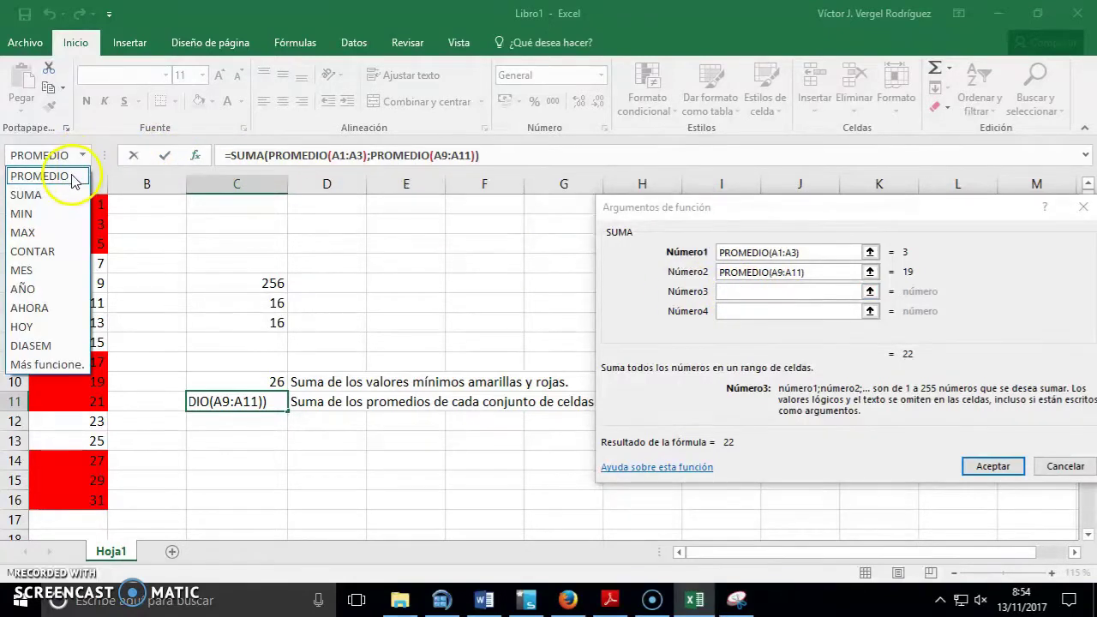
Add PROMEDIO(A14:A16) as the third SUMA argument and confirm, so C11 shows 51
left_click(73, 177)
left_click(91, 462)
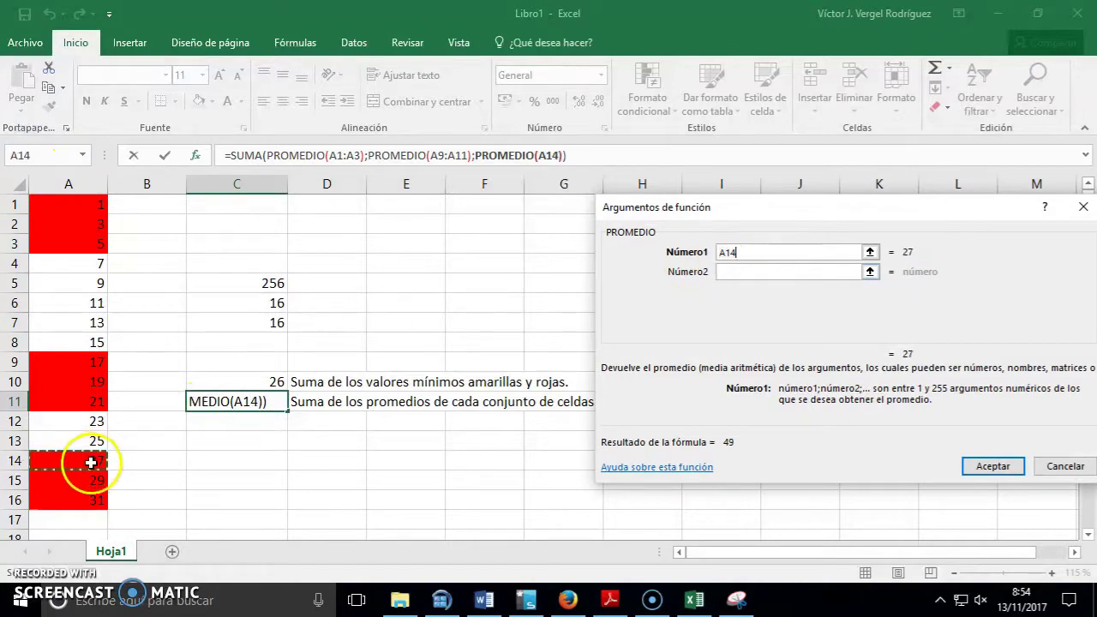
left_click_drag(91, 463, 85, 500)
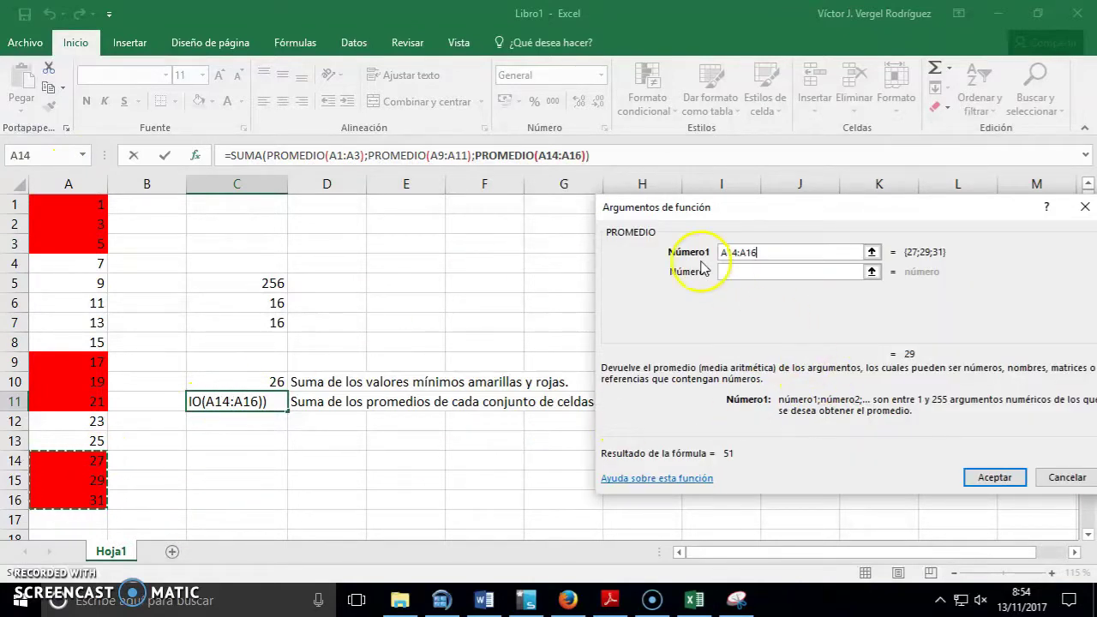
left_click(244, 156)
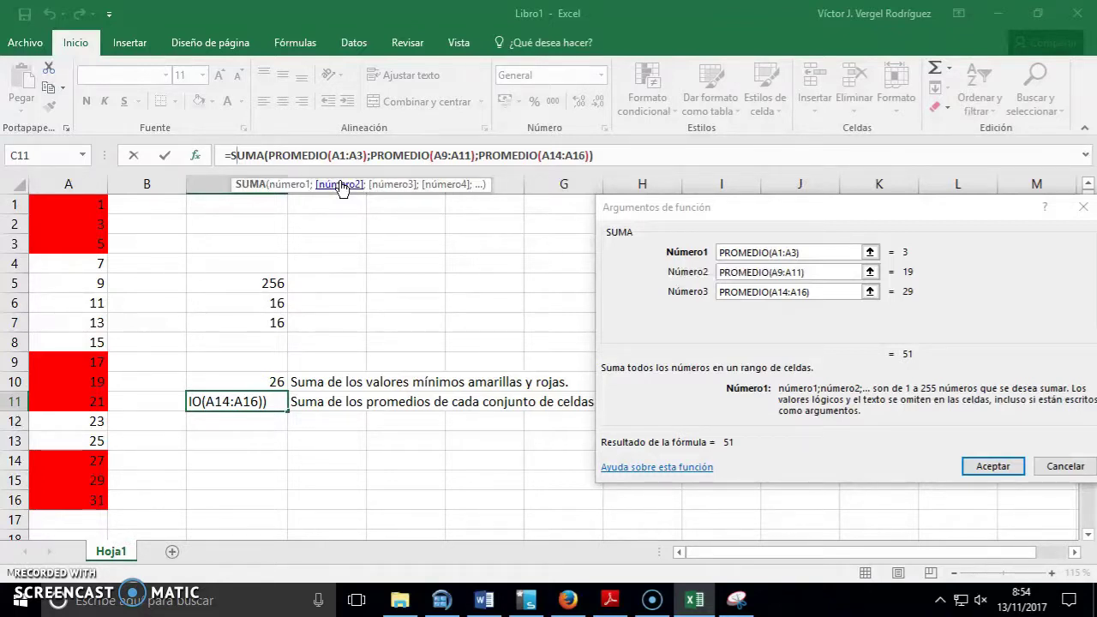
left_click(998, 468)
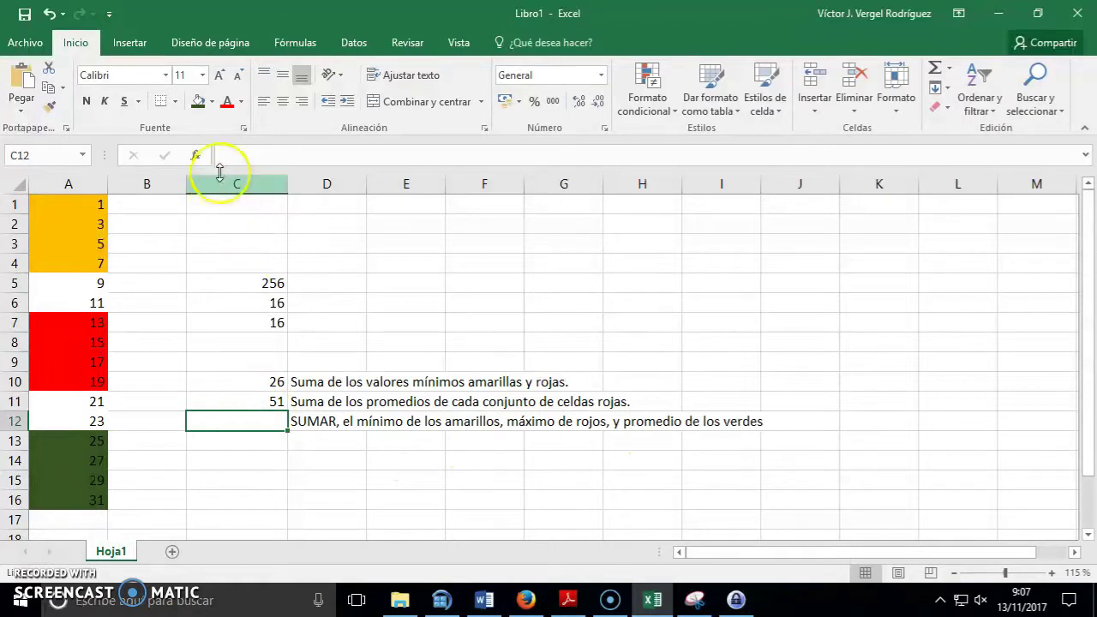
Insert an empty SUMA into C12, clearing the suggested C10:C11 range
left_click(195, 155)
left_click(773, 331)
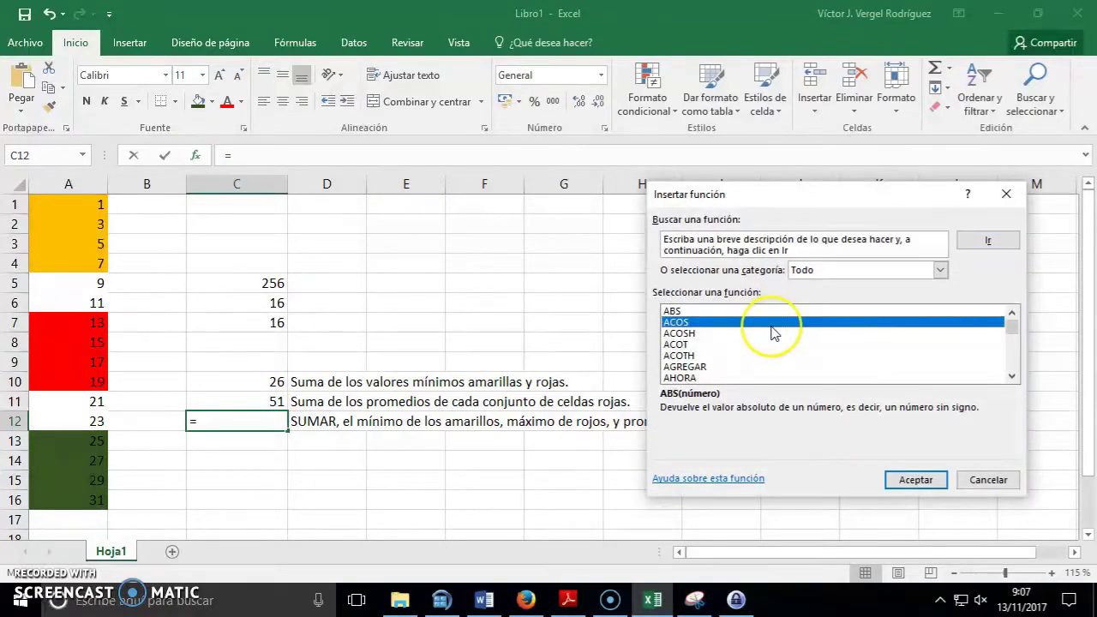
type("suma")
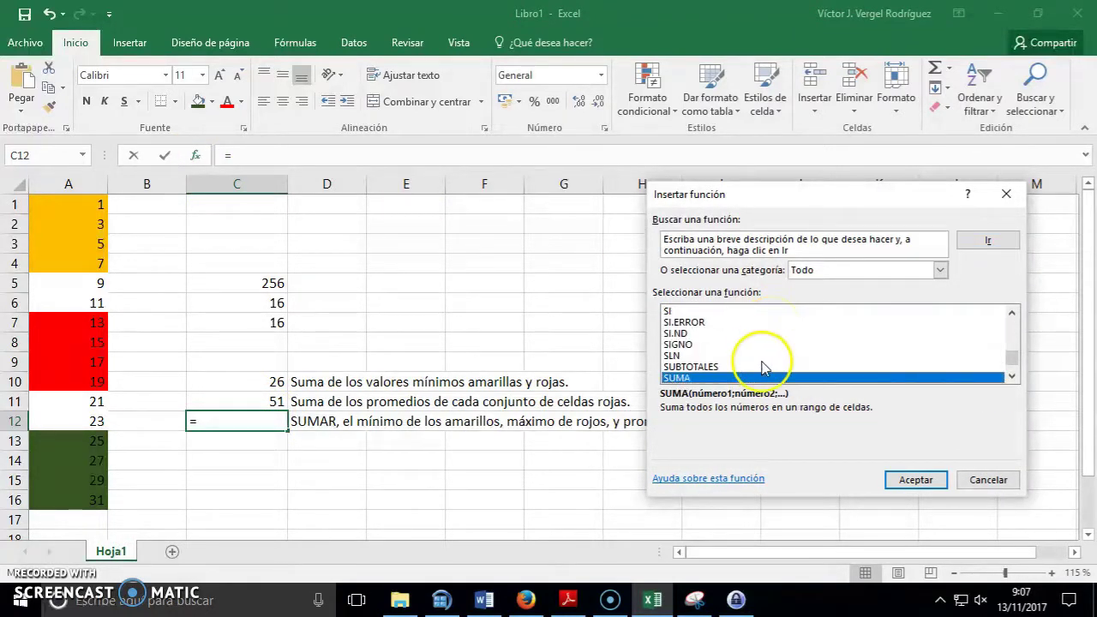
left_click(917, 480)
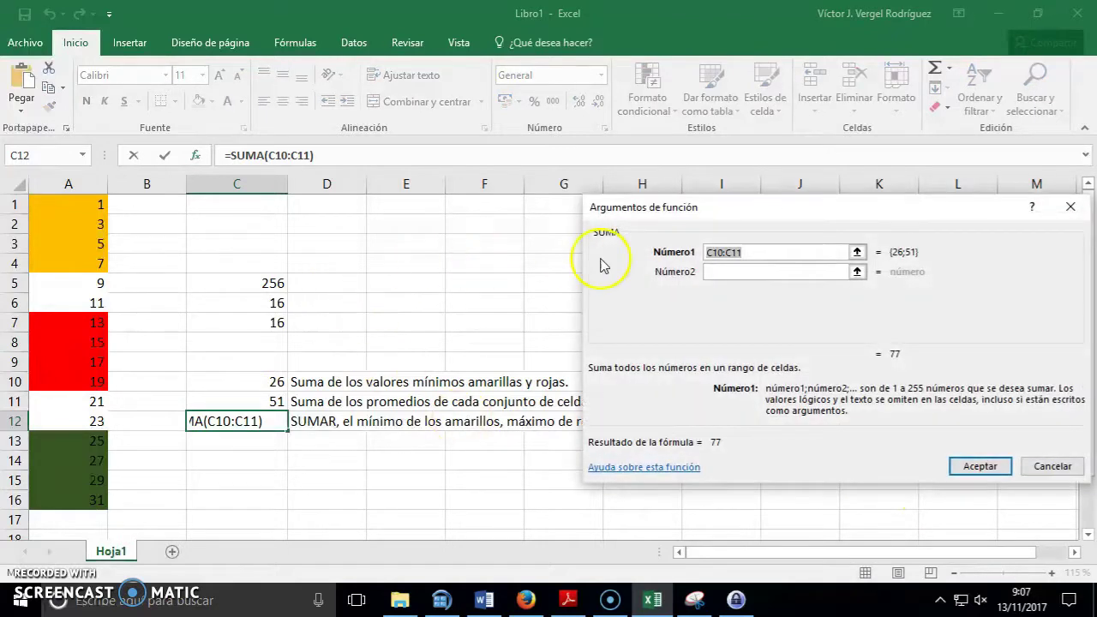
key("BackSpace")
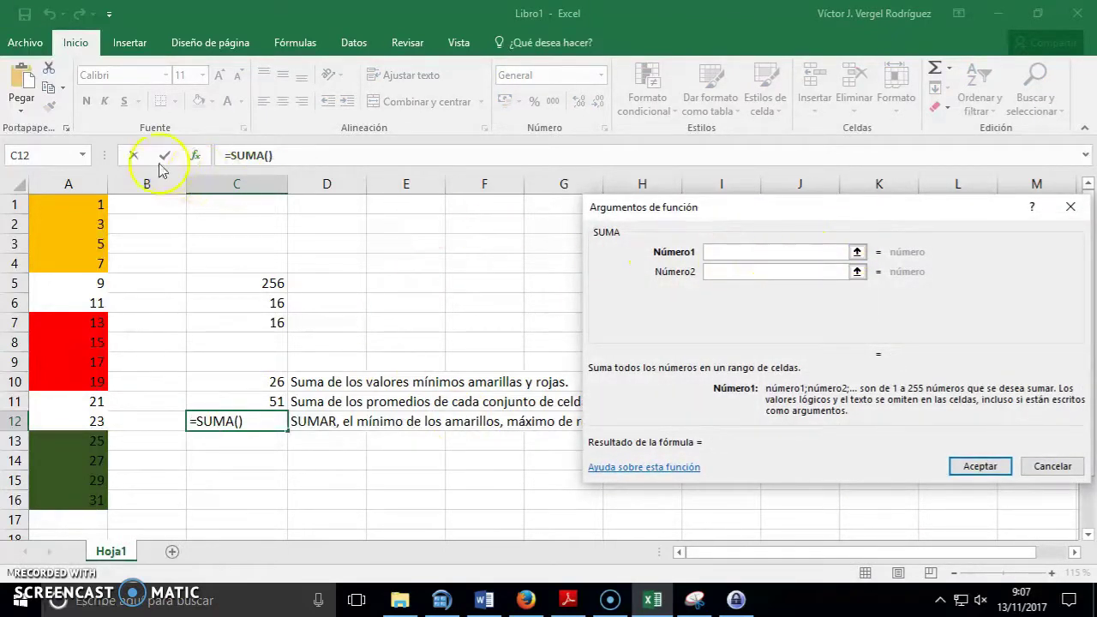
Nest MIN(A1:A4) of the yellow cells as SUMA's first argument
left_click(86, 156)
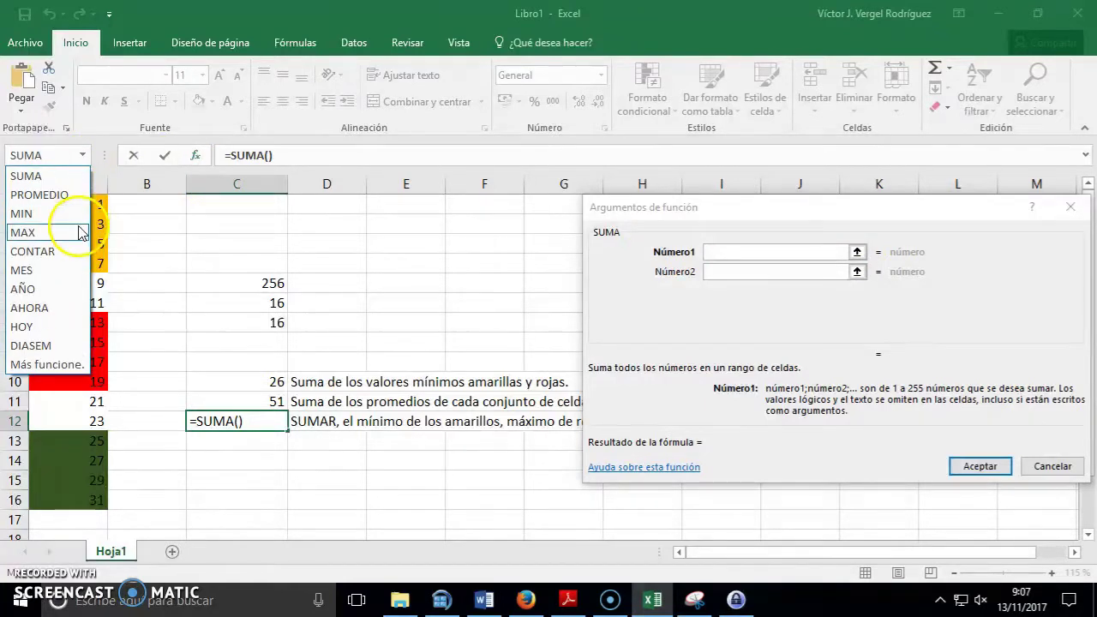
left_click(72, 214)
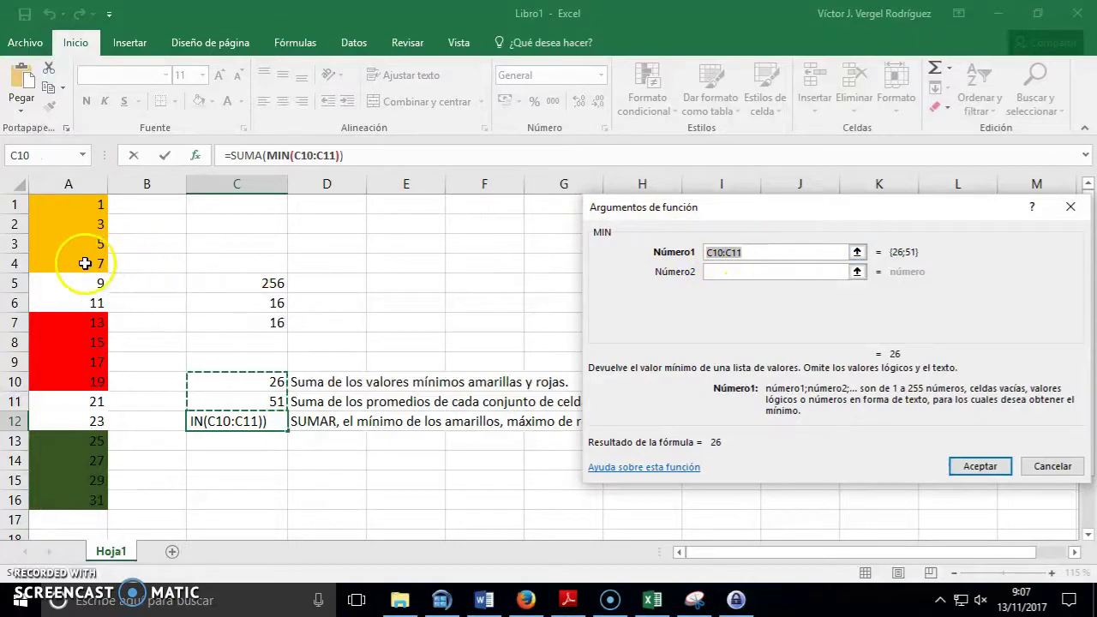
left_click_drag(86, 262, 80, 204)
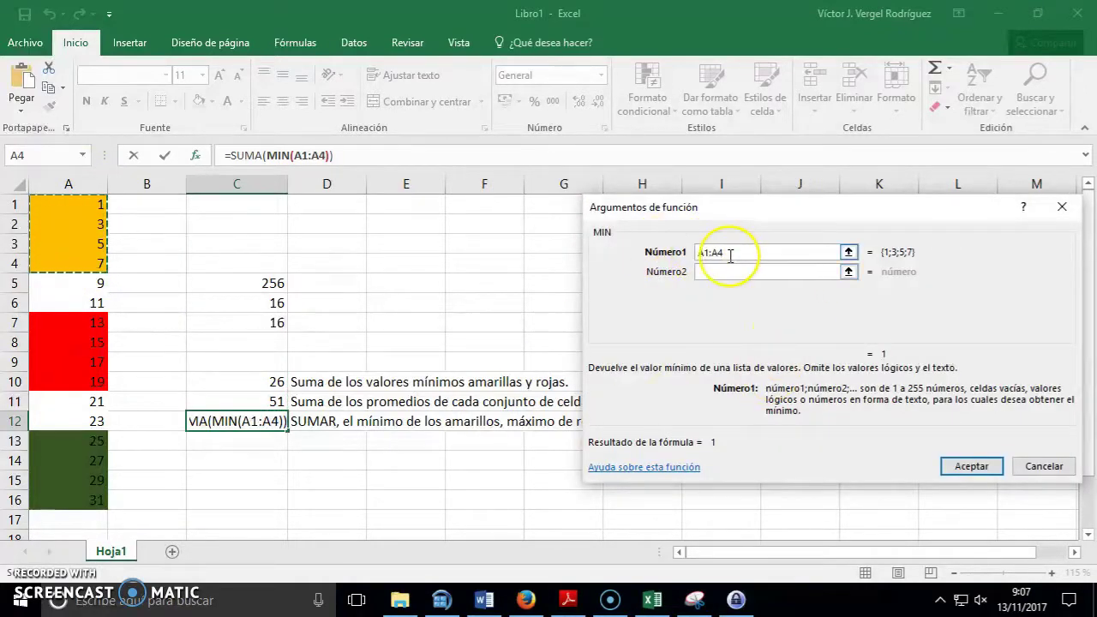
left_click(258, 156)
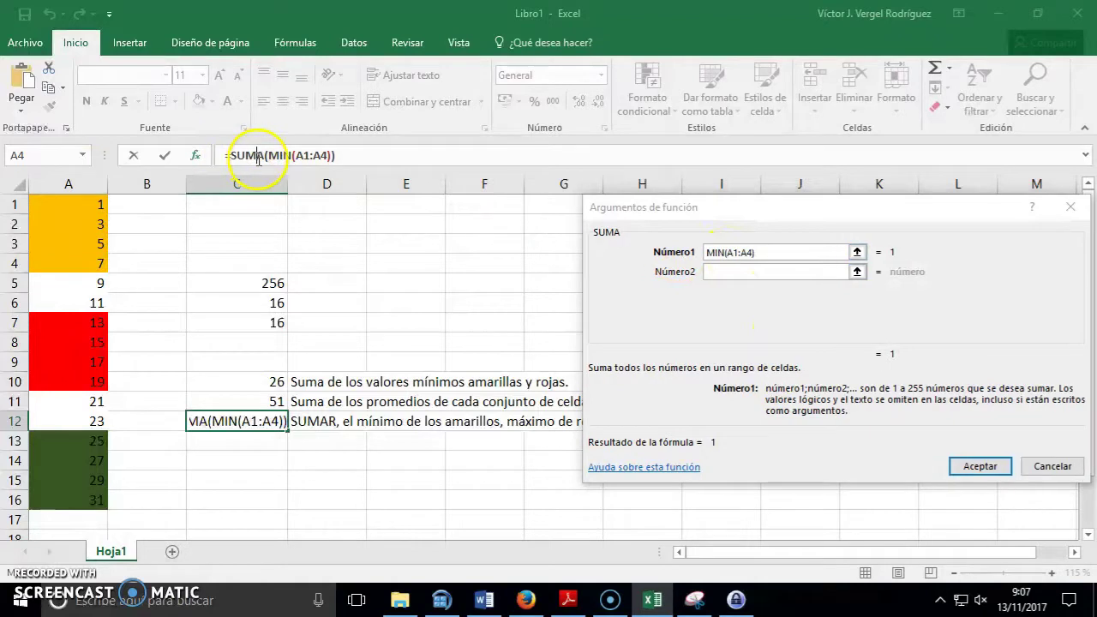
left_click(709, 271)
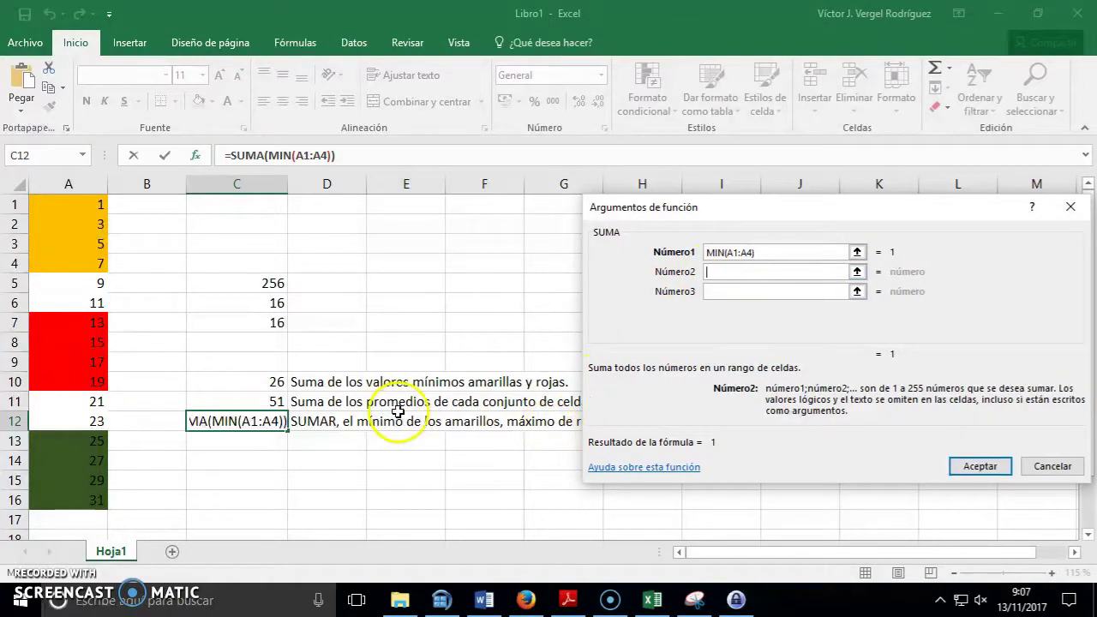
Nest MAX(A7:A10) of the red cells as SUMA's second argument
left_click(82, 155)
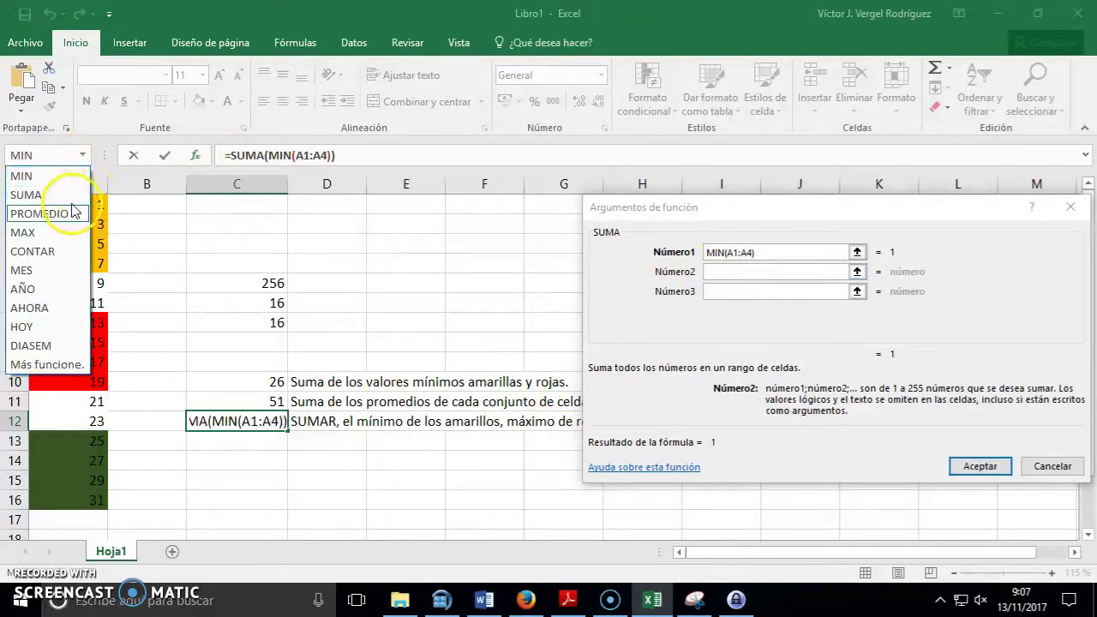
left_click(34, 233)
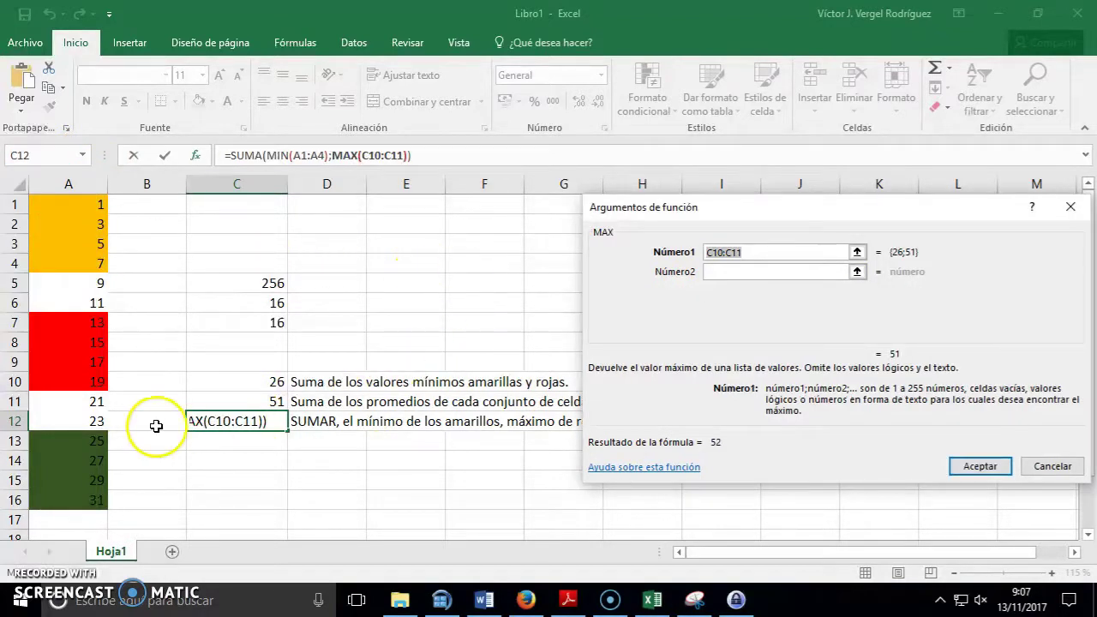
left_click_drag(89, 377, 83, 321)
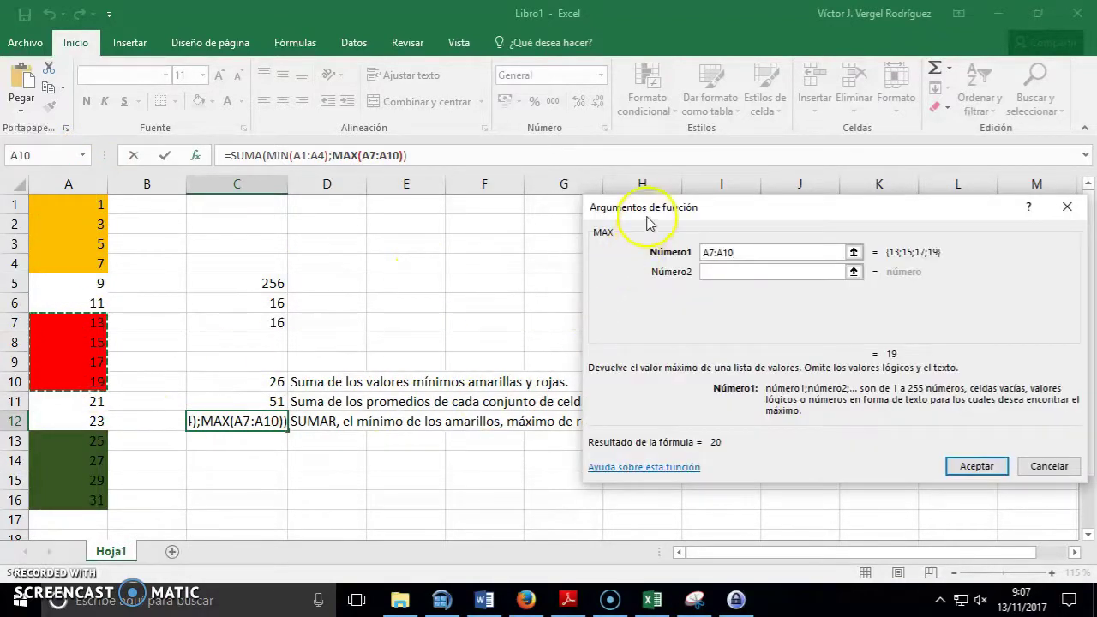
left_click_drag(648, 219, 485, 131)
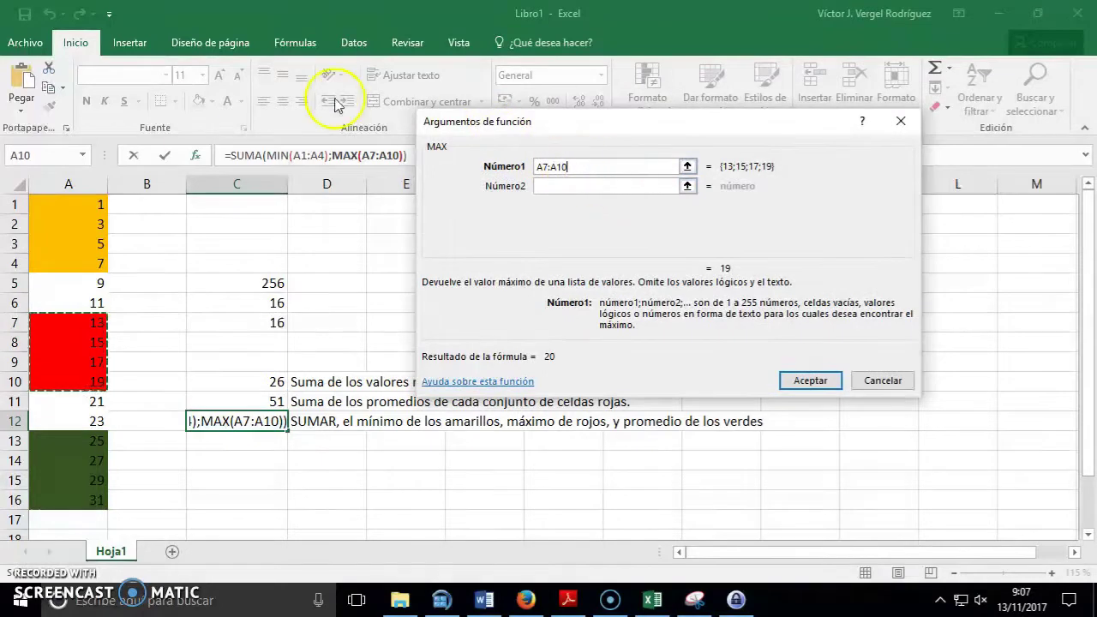
Review each nested function's arguments, then move to the empty third SUMA argument
left_click(255, 156)
left_click(279, 155)
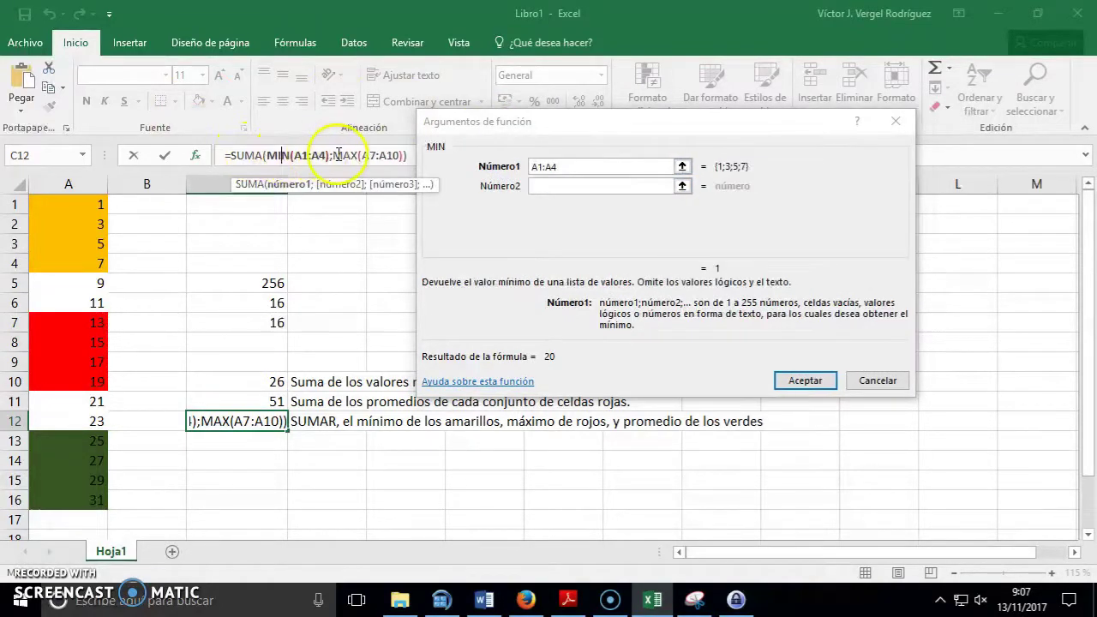
left_click(360, 155)
left_click(295, 155)
left_click(273, 155)
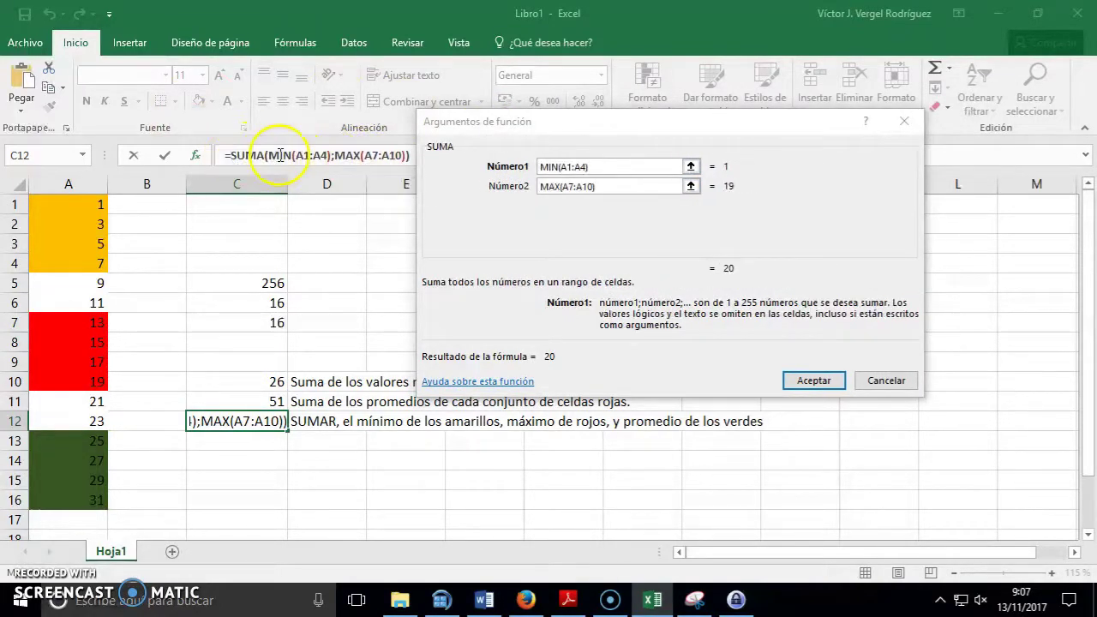
left_click(300, 156)
left_click(323, 155)
left_click(278, 155)
left_click(261, 155)
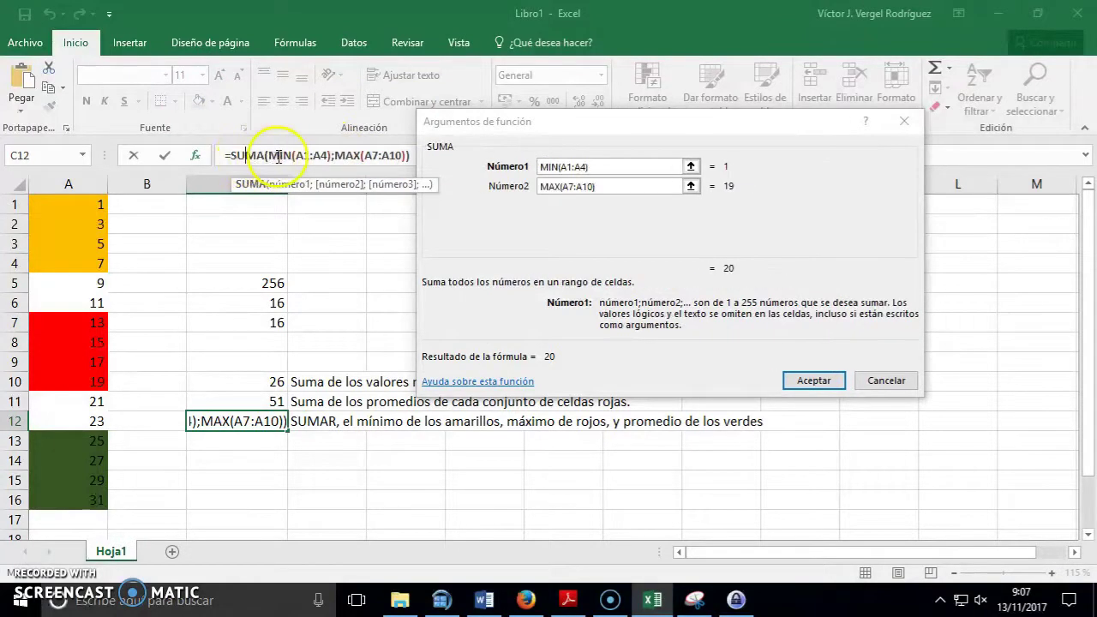
left_click(300, 155)
left_click(334, 155)
left_click(257, 155)
left_click(342, 155)
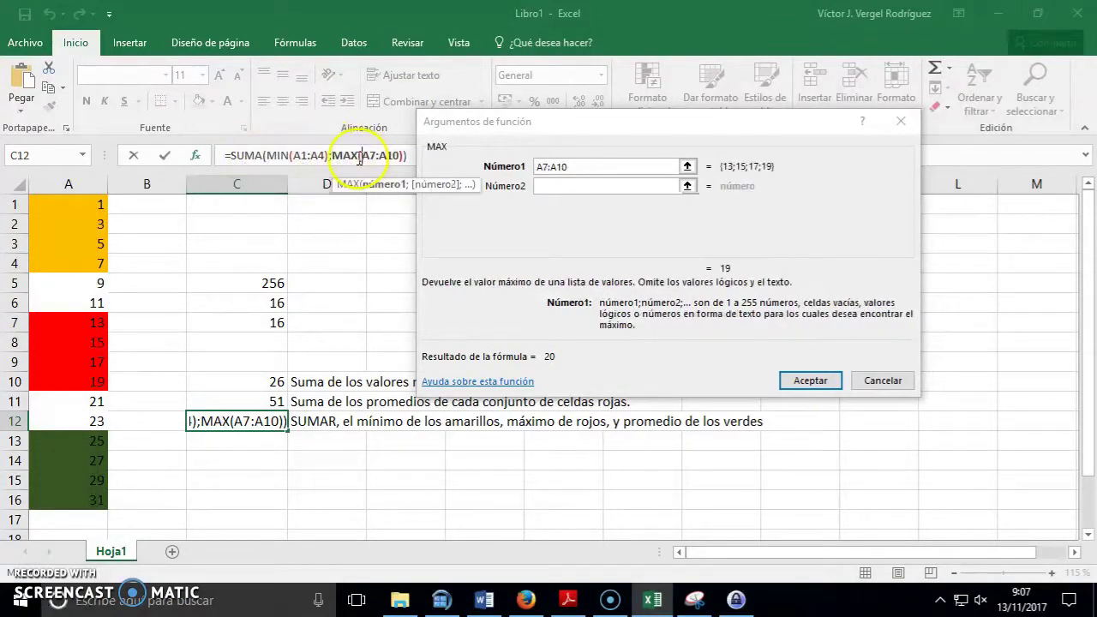
left_click(295, 155)
left_click(351, 155)
left_click(262, 155)
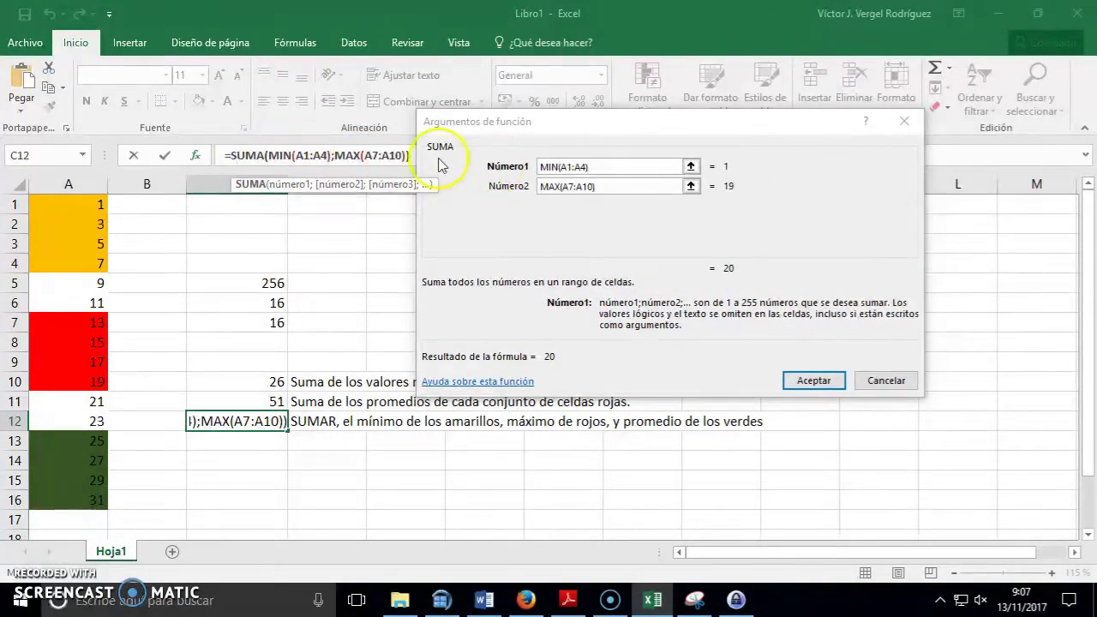
left_click(572, 186)
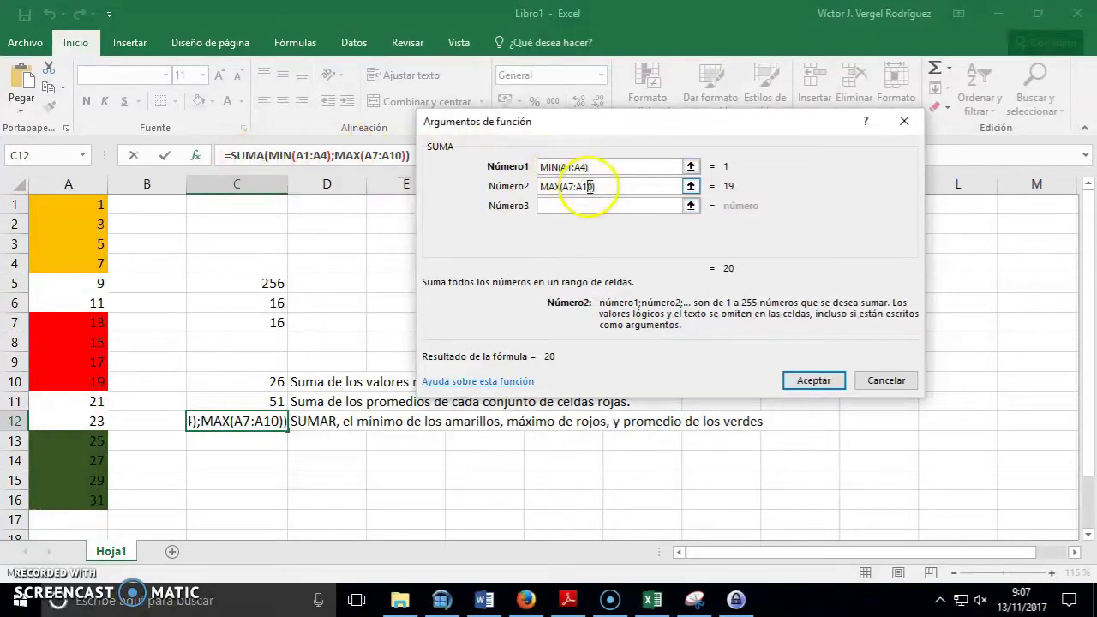
left_click(576, 207)
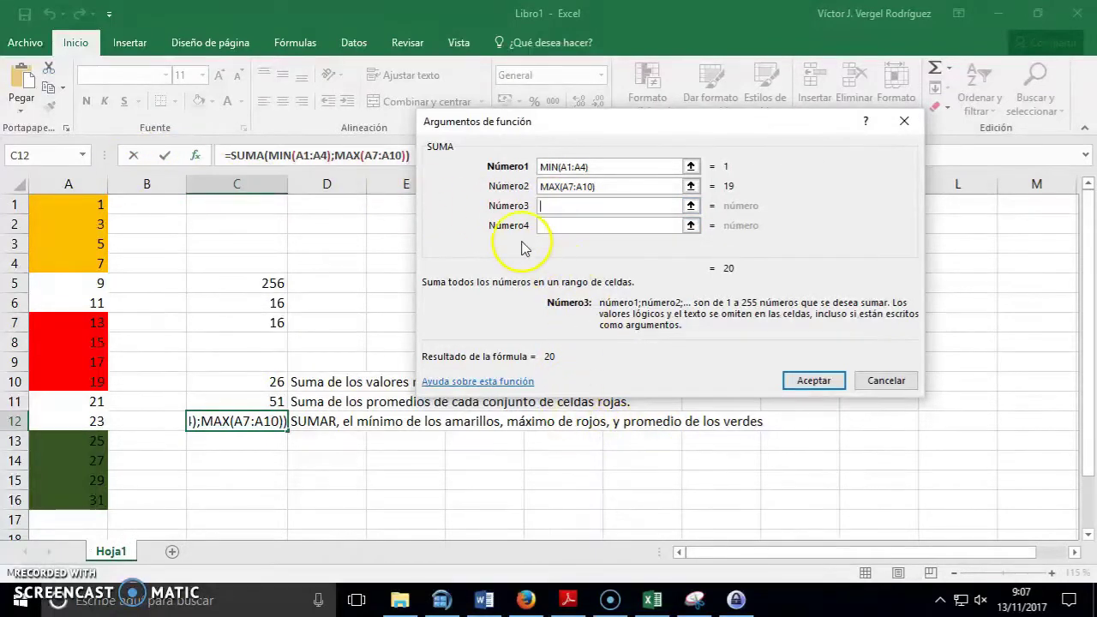
Add PROMEDIO(A13:A16) as the third argument and confirm, giving 48 in C12
left_click(84, 157)
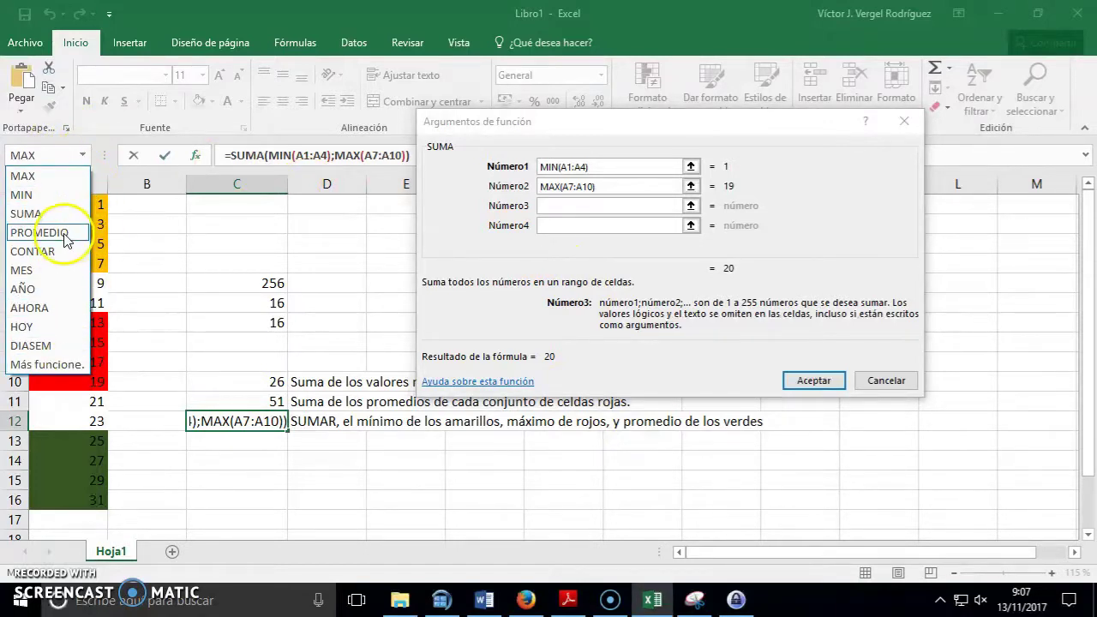
left_click(68, 233)
left_click_drag(90, 440, 95, 500)
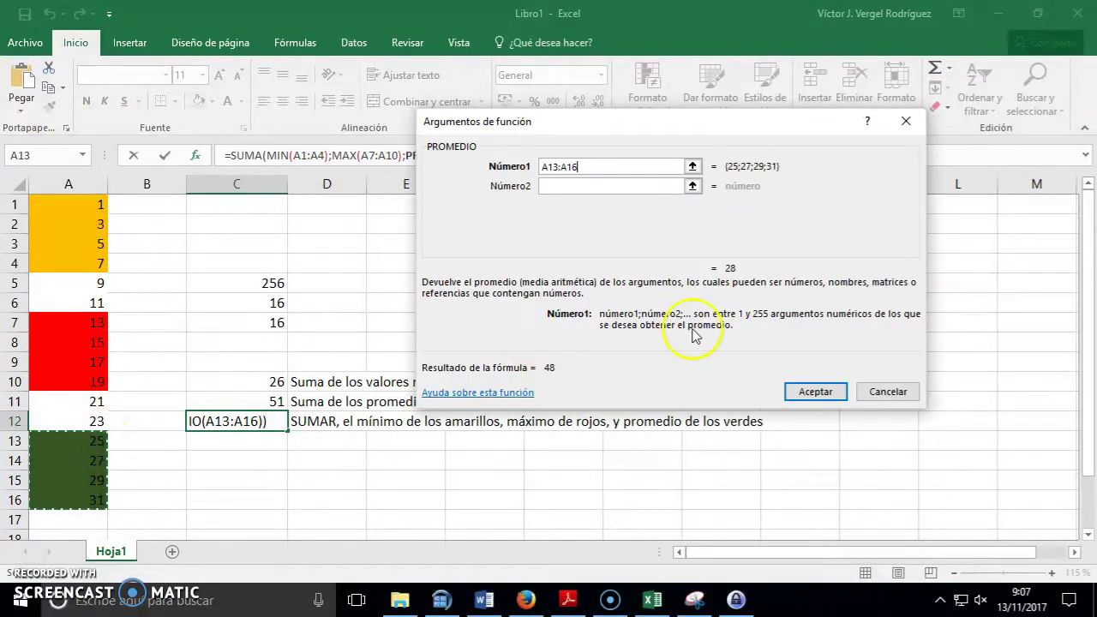
left_click(244, 152)
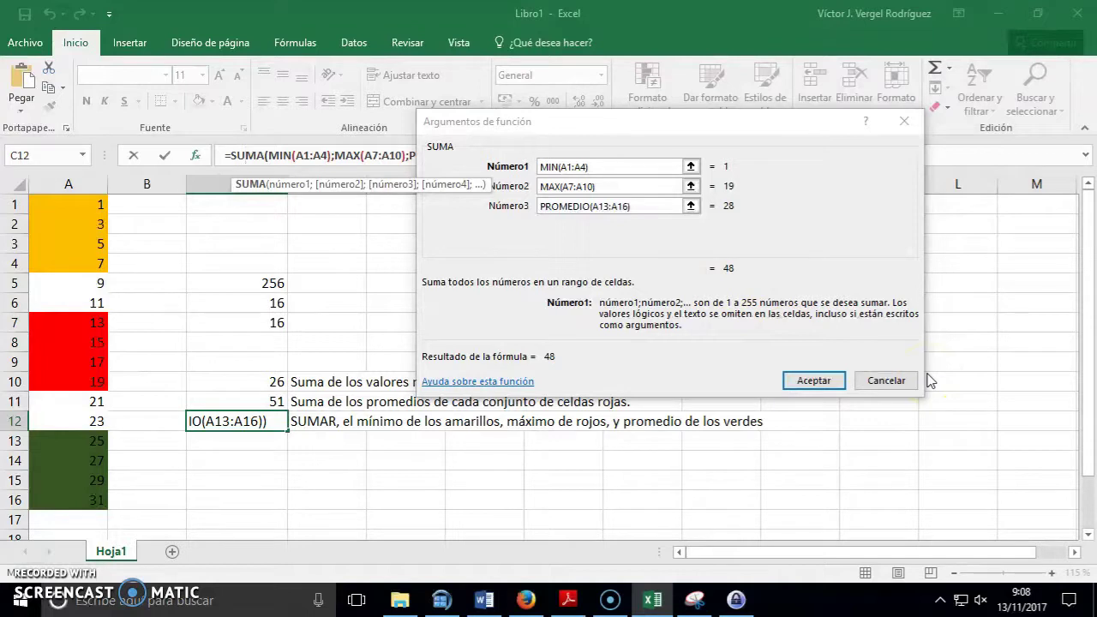
left_click(831, 387)
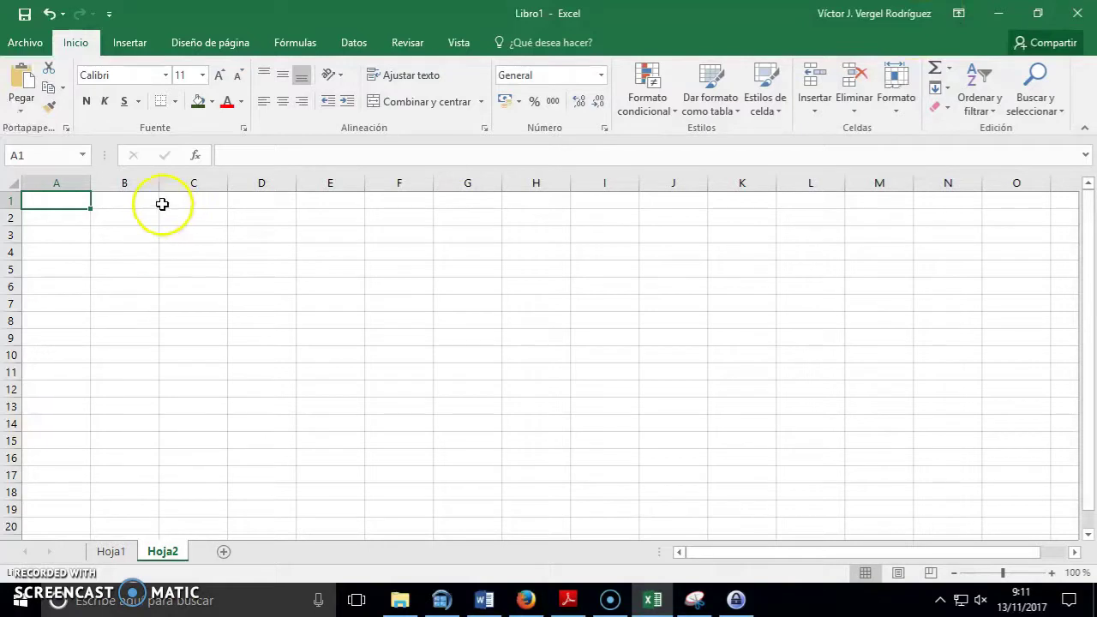
Look up the Carácter heading in the Word notes document
left_click(129, 203)
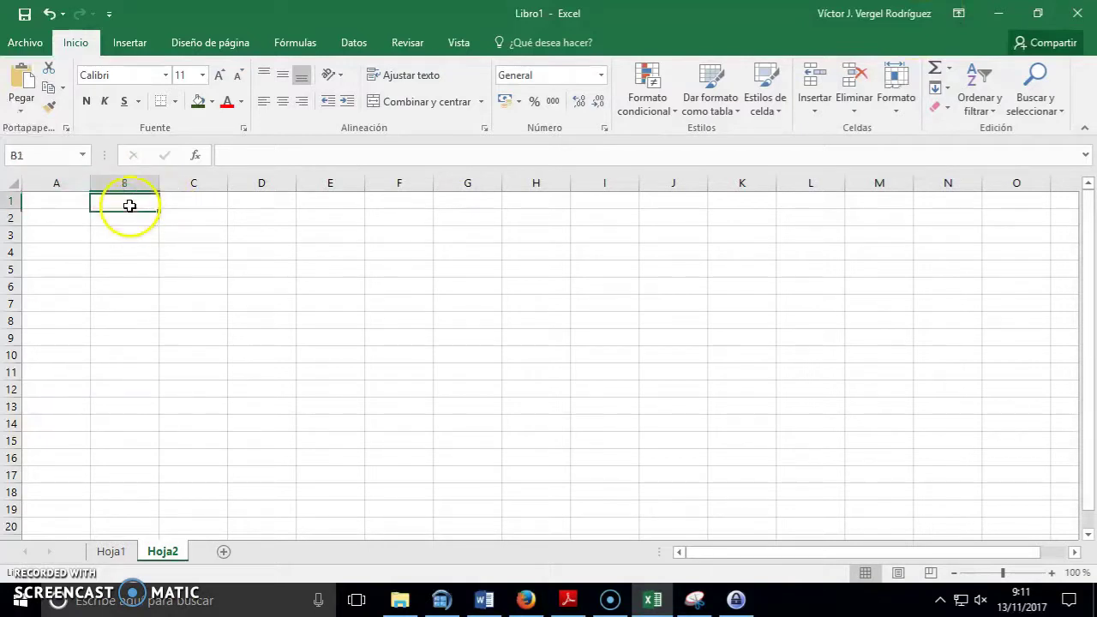
left_click(485, 600)
triple_click(274, 215)
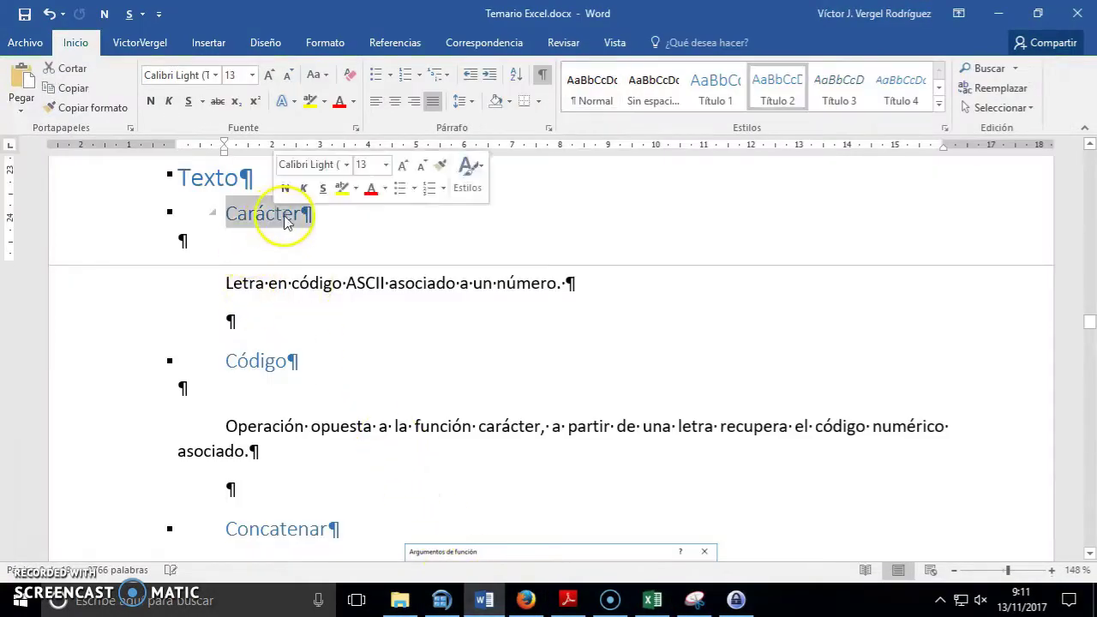
left_click(999, 14)
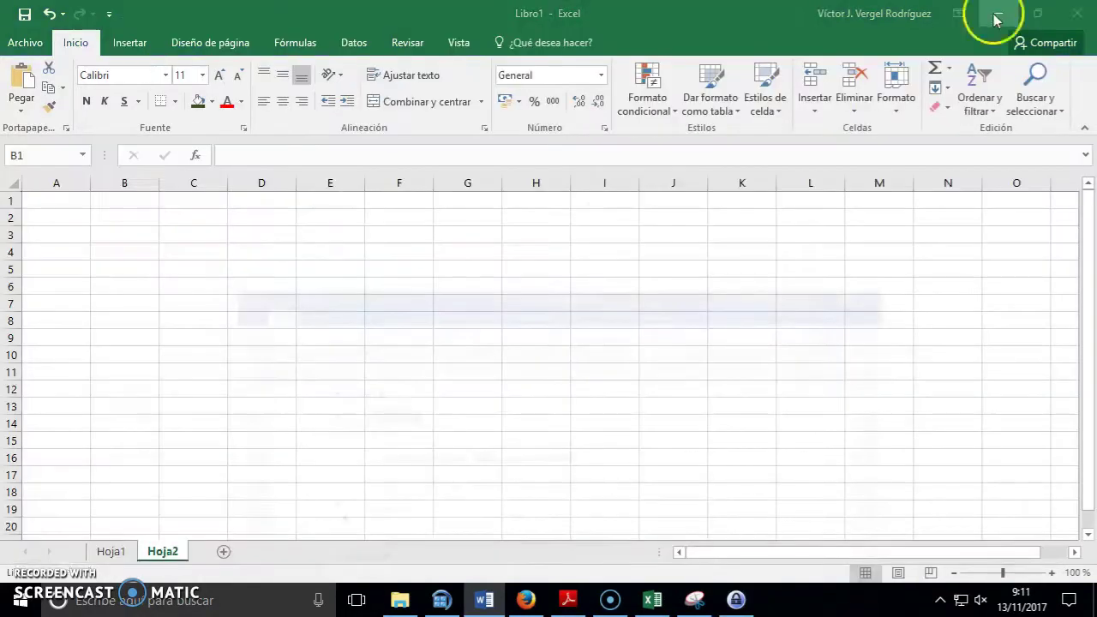
Enter 64 and 65 in A1:A2 and fill the series down to 82 in row 19
left_click(86, 200)
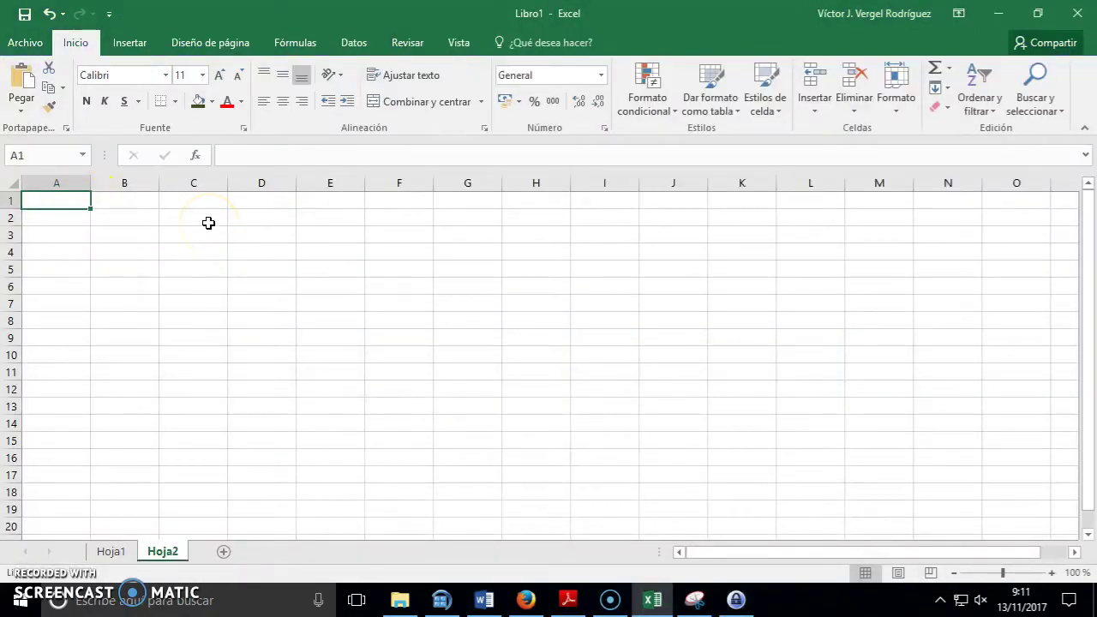
type("64")
key("Return")
type("65")
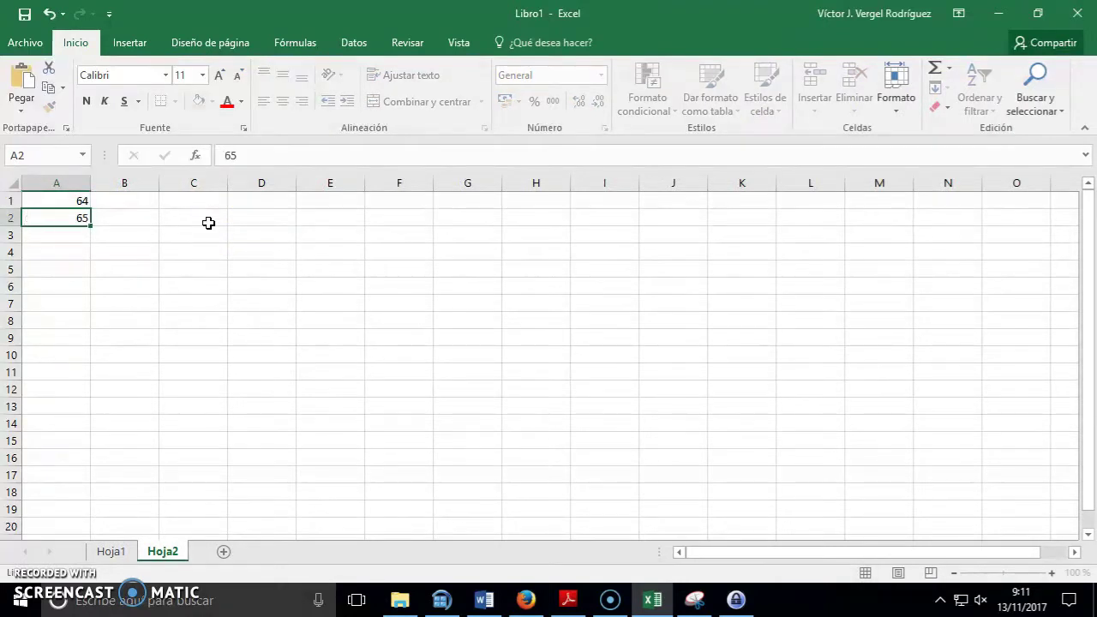
key("Up")
key("shift+Down")
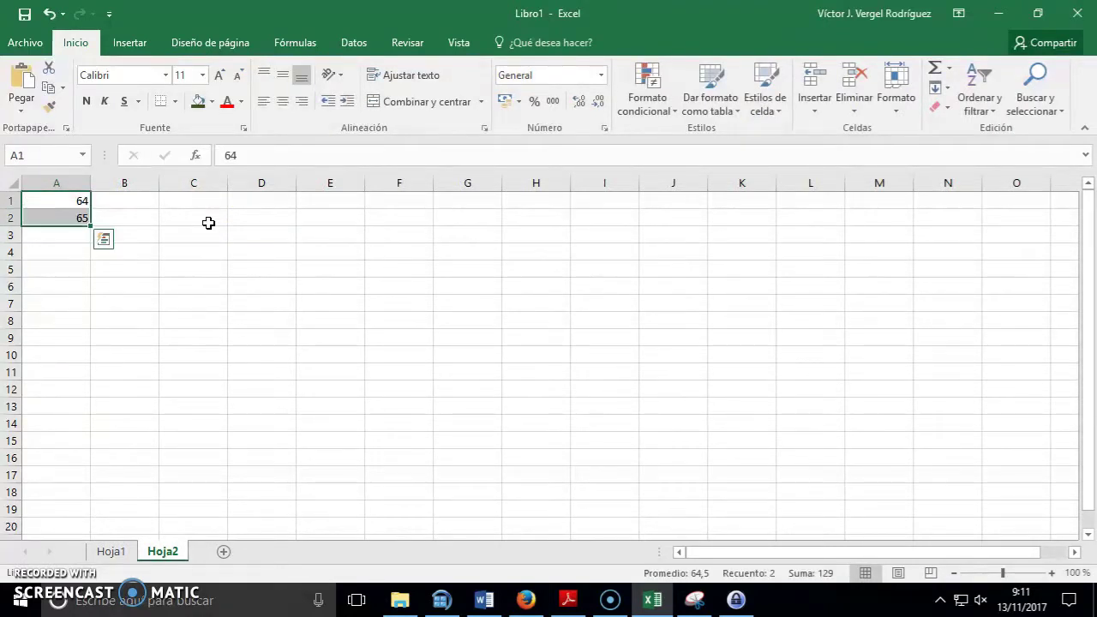
left_click_drag(89, 225, 96, 514)
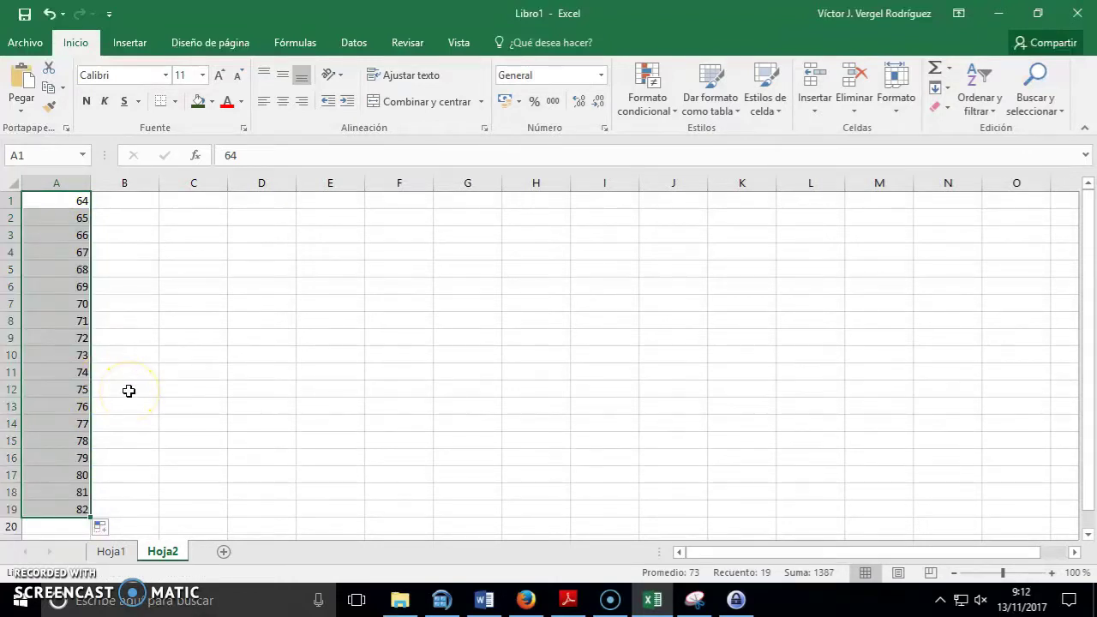
left_click(129, 196)
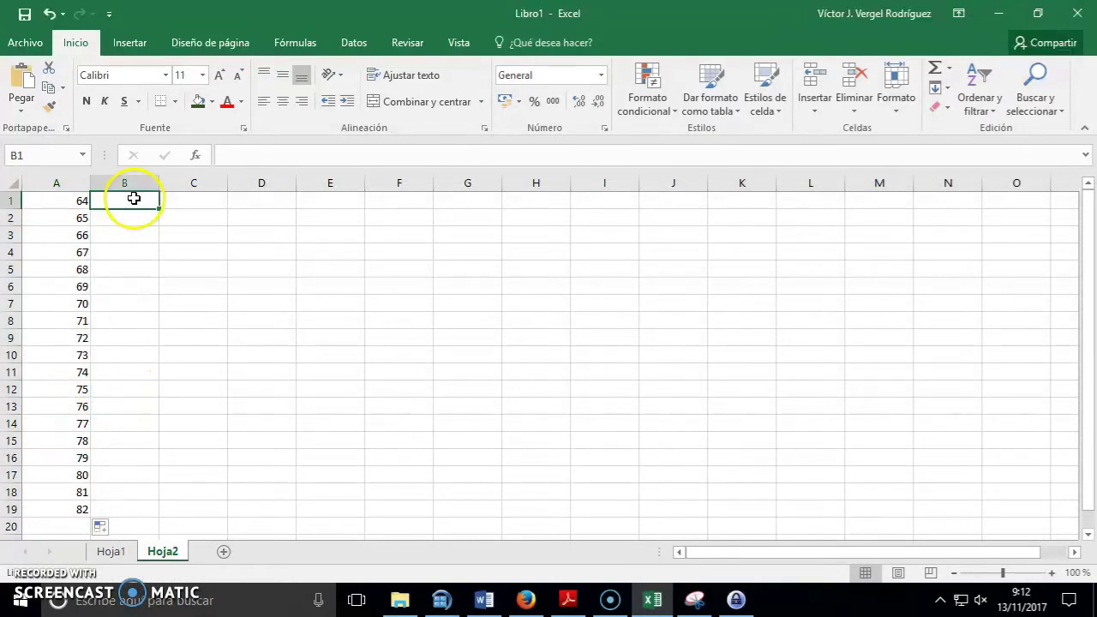
left_click(193, 157)
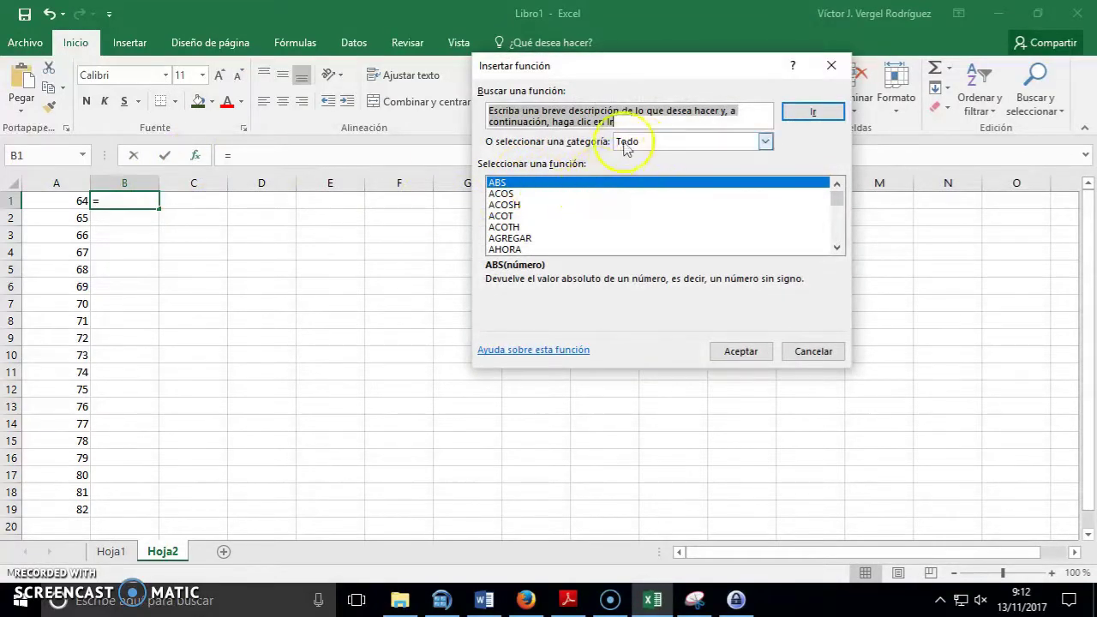
Pick CARACTER from the Texto category for B1's formula
left_click(573, 197)
key("c")
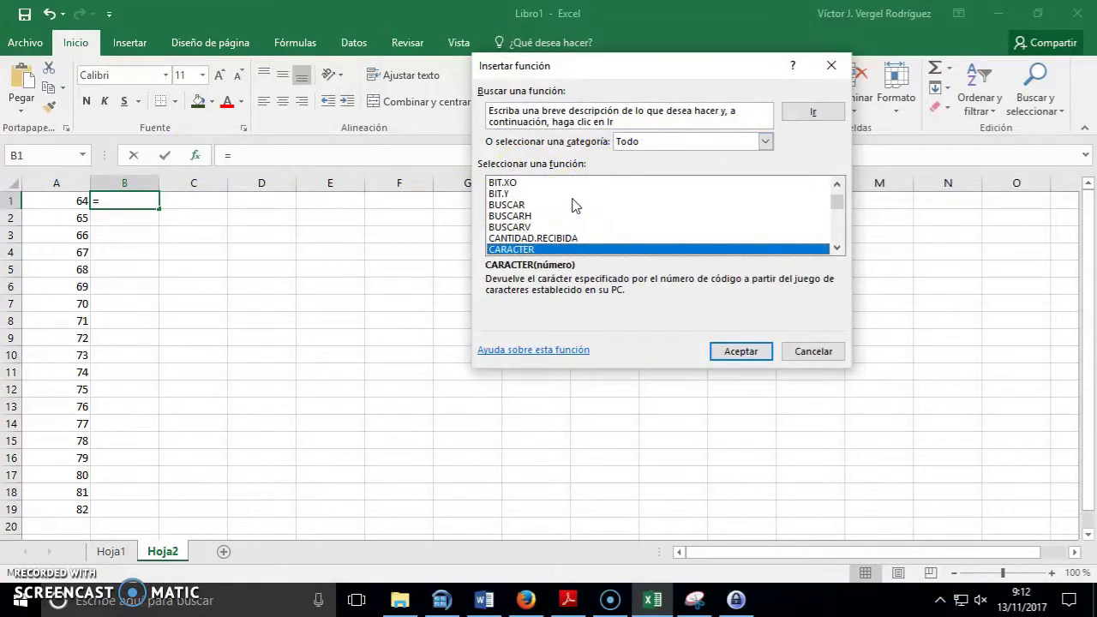
left_click(699, 142)
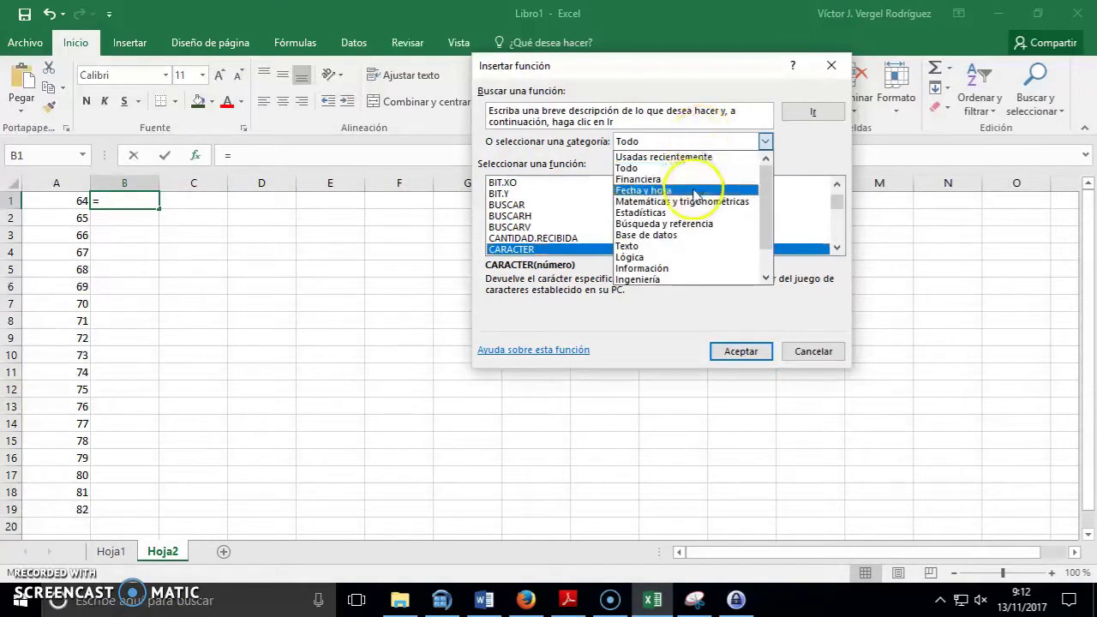
left_click(678, 247)
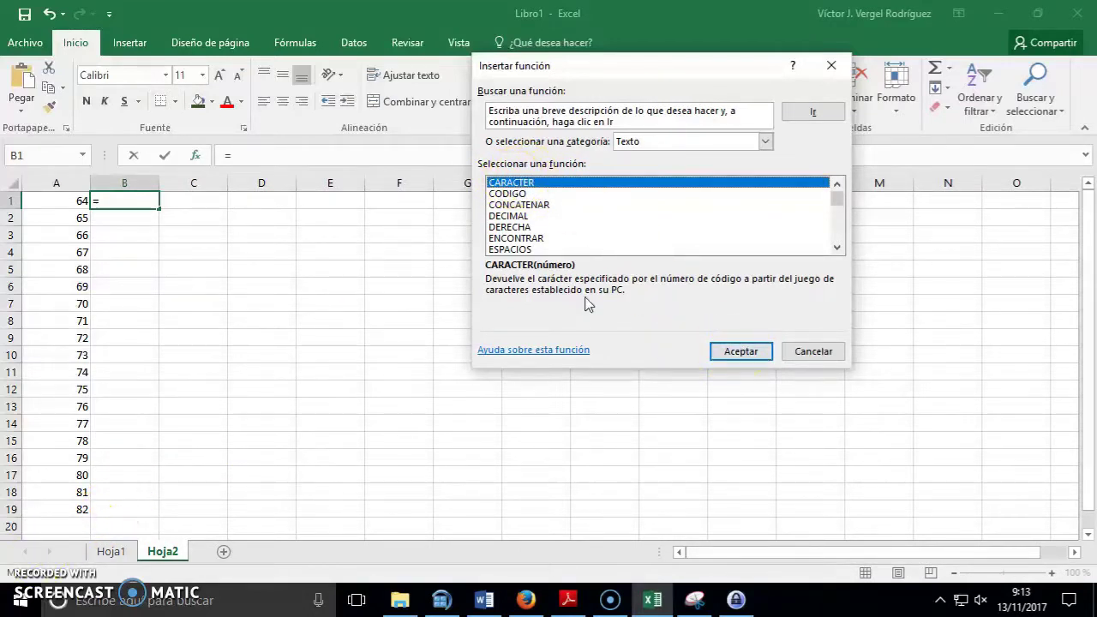
left_click(620, 256)
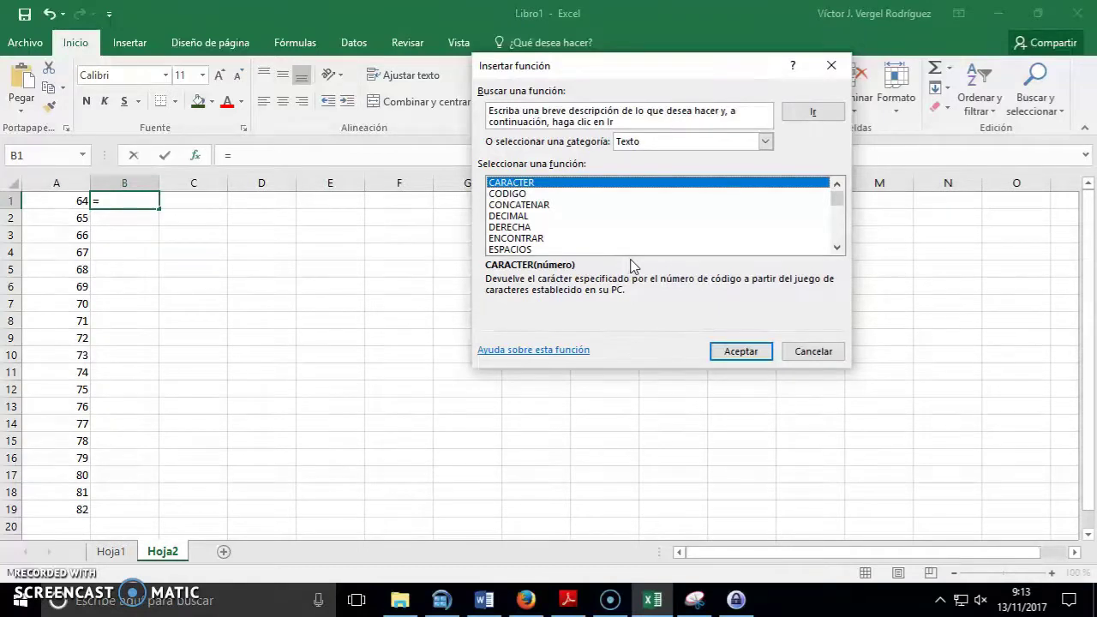
left_click(765, 349)
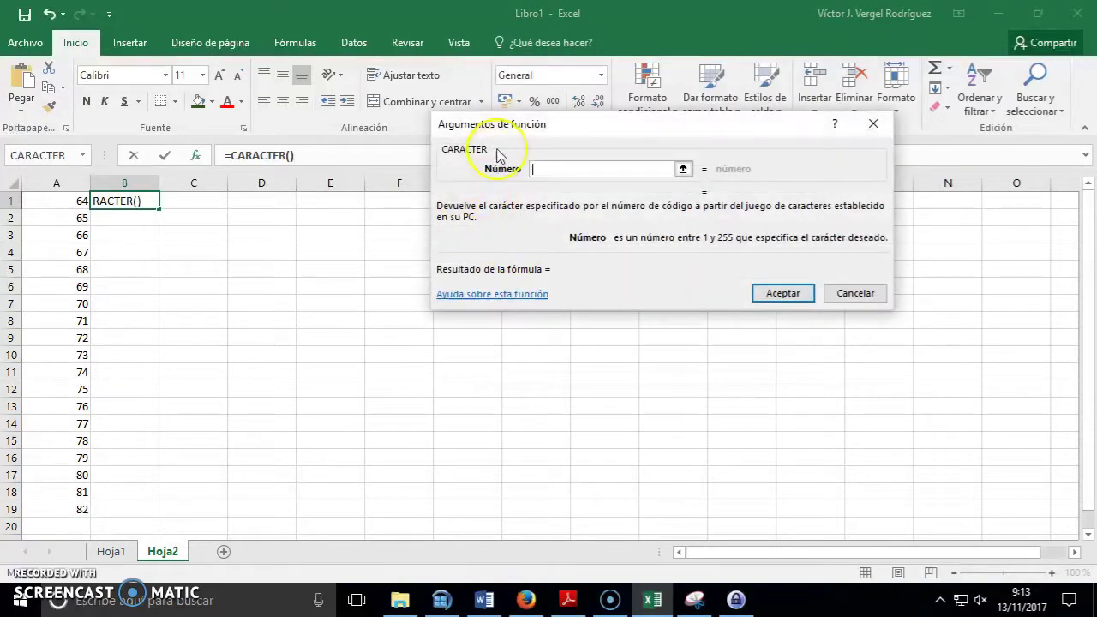
Enter =CARACTER(A1) in B1 and fill it down to B19, showing @ through R
left_click_drag(500, 154, 434, 238)
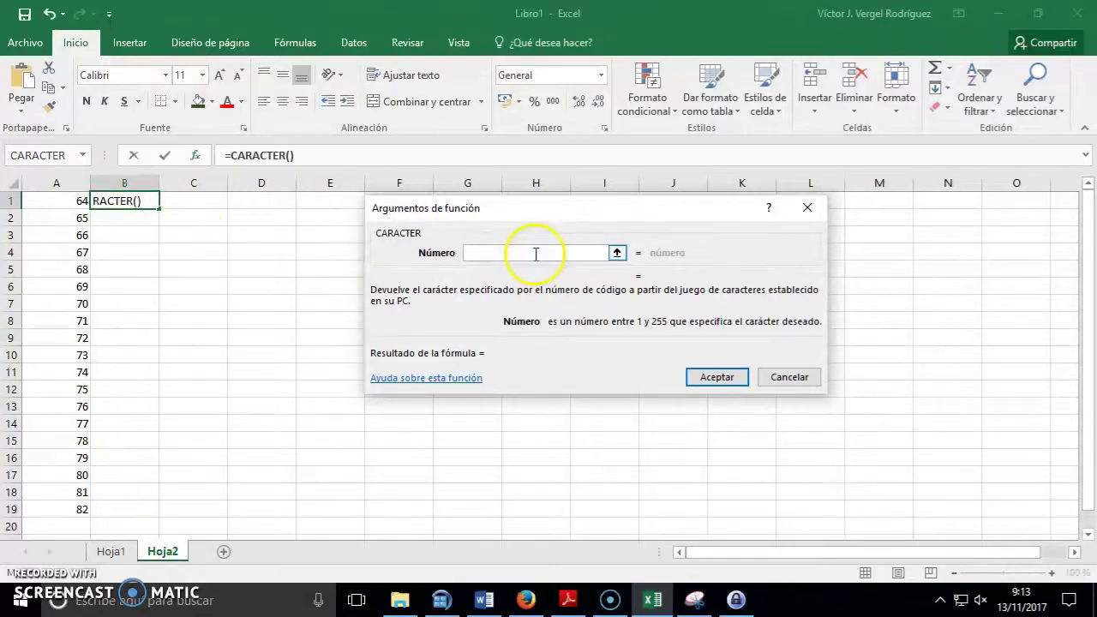
left_click(58, 200)
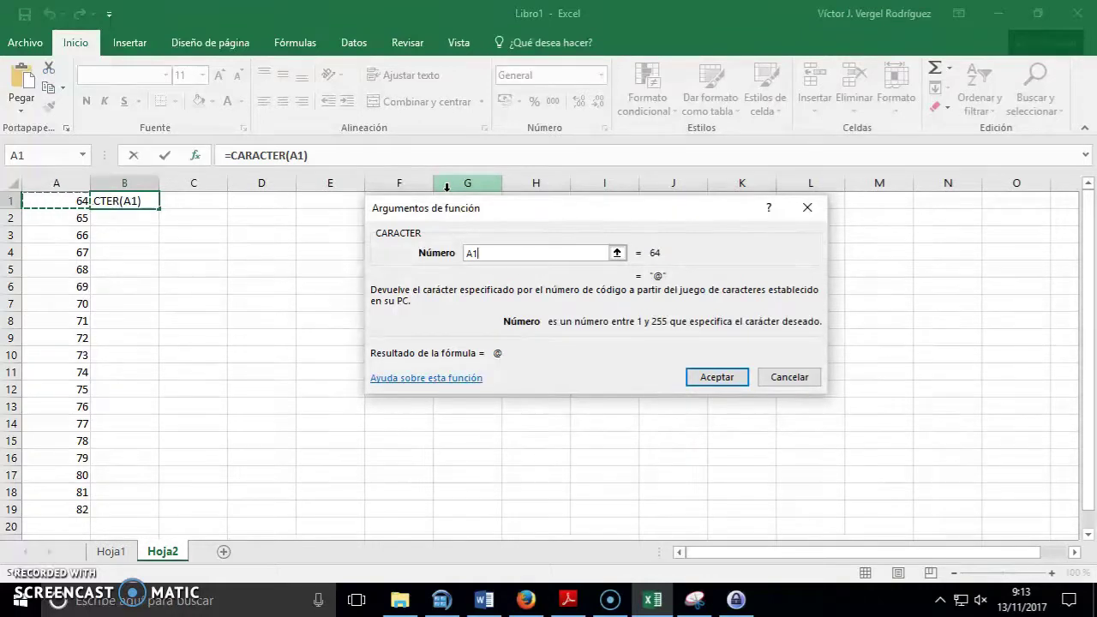
key("Return")
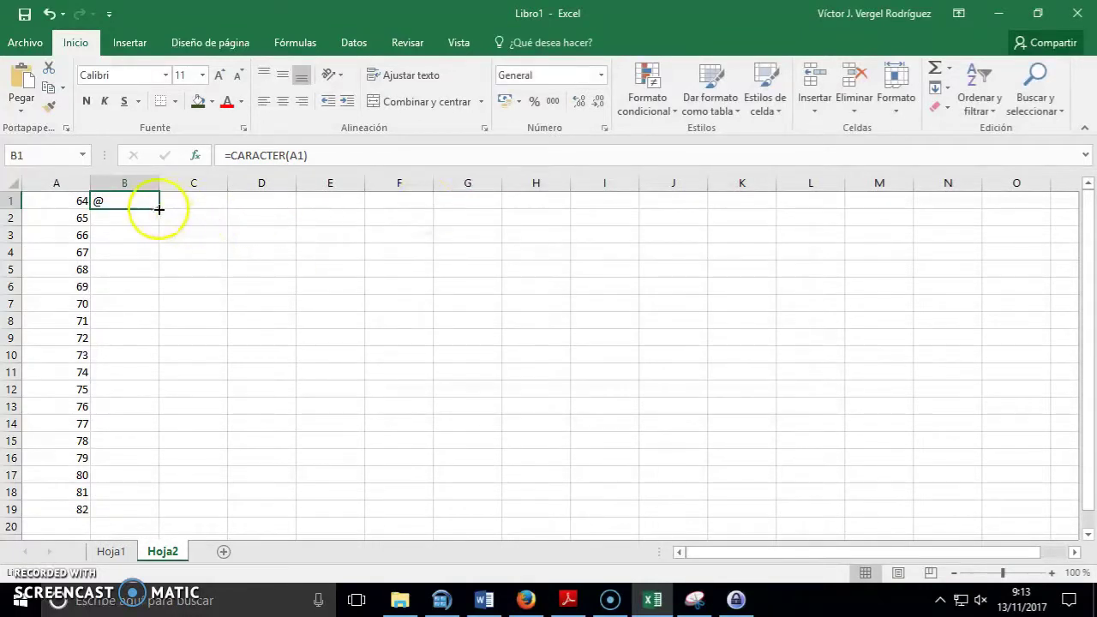
left_click_drag(158, 209, 159, 518)
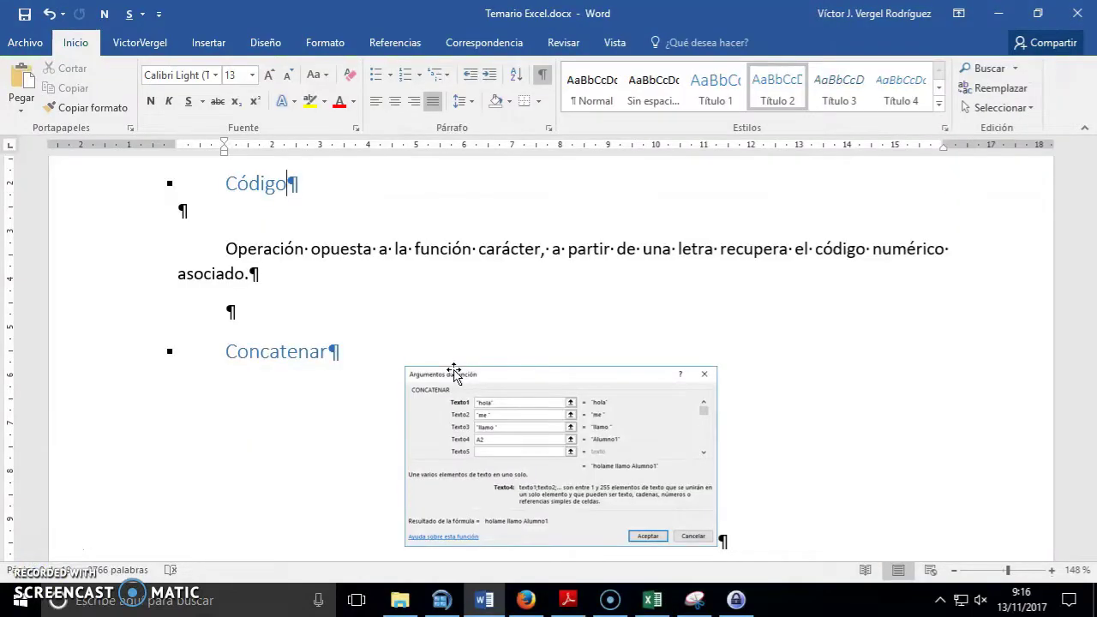
left_click(886, 271)
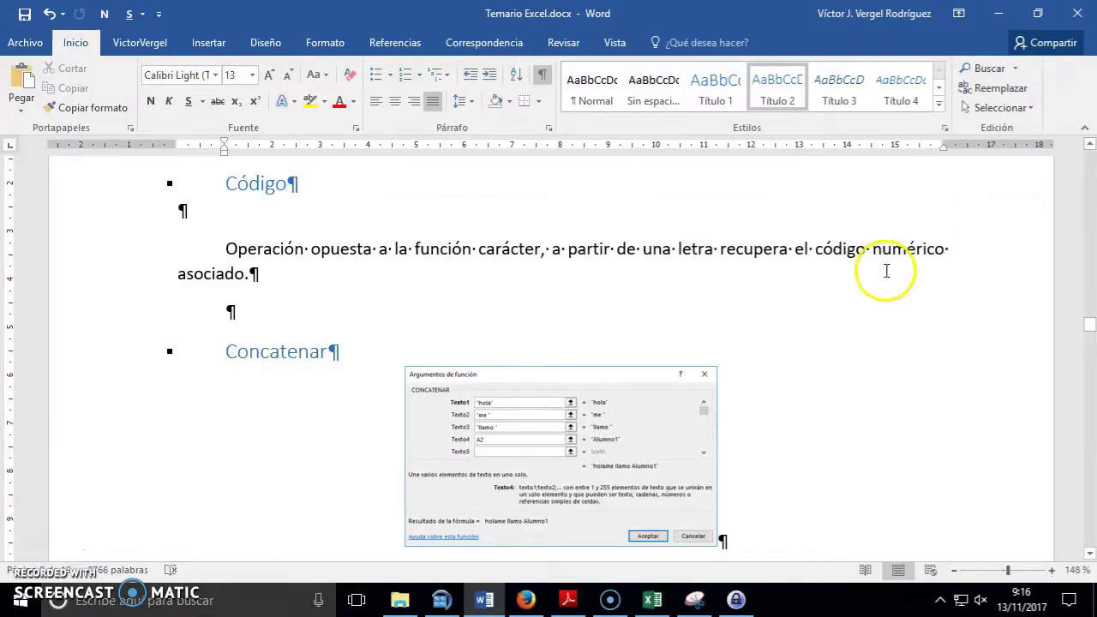
left_click(998, 14)
left_click(103, 199)
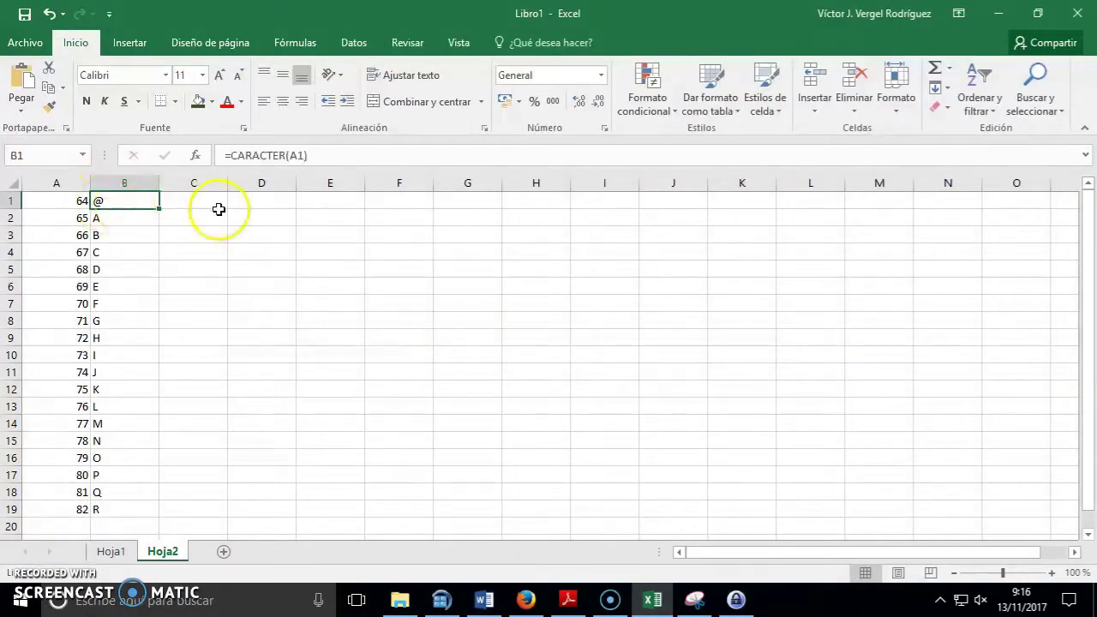
Retype the first values in column A and extend the numbering down to row 19
left_click(208, 201)
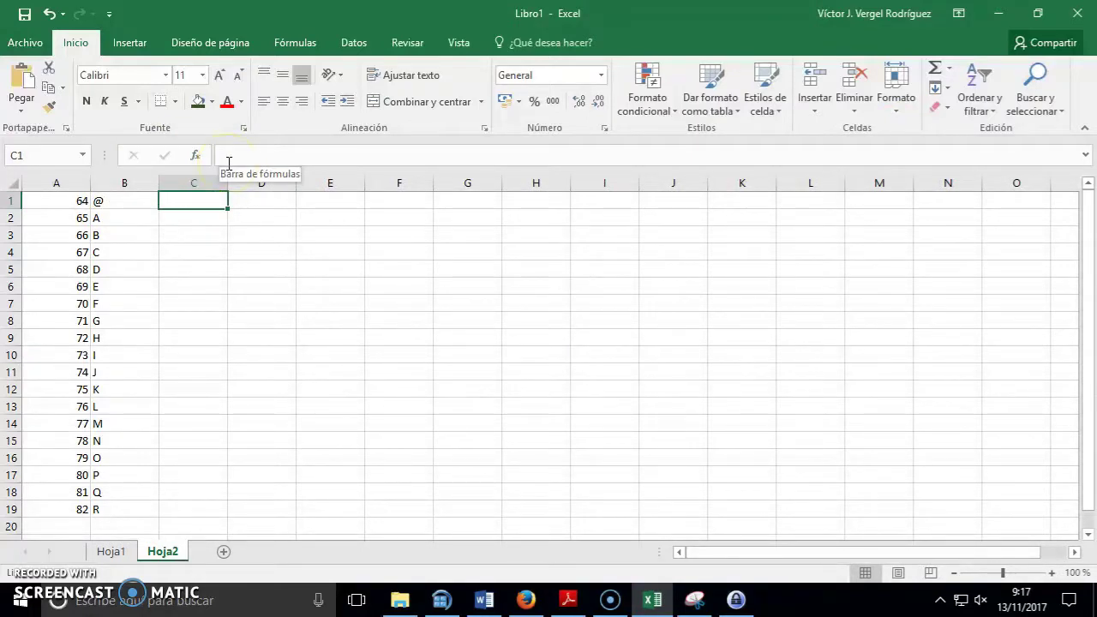
left_click(193, 200)
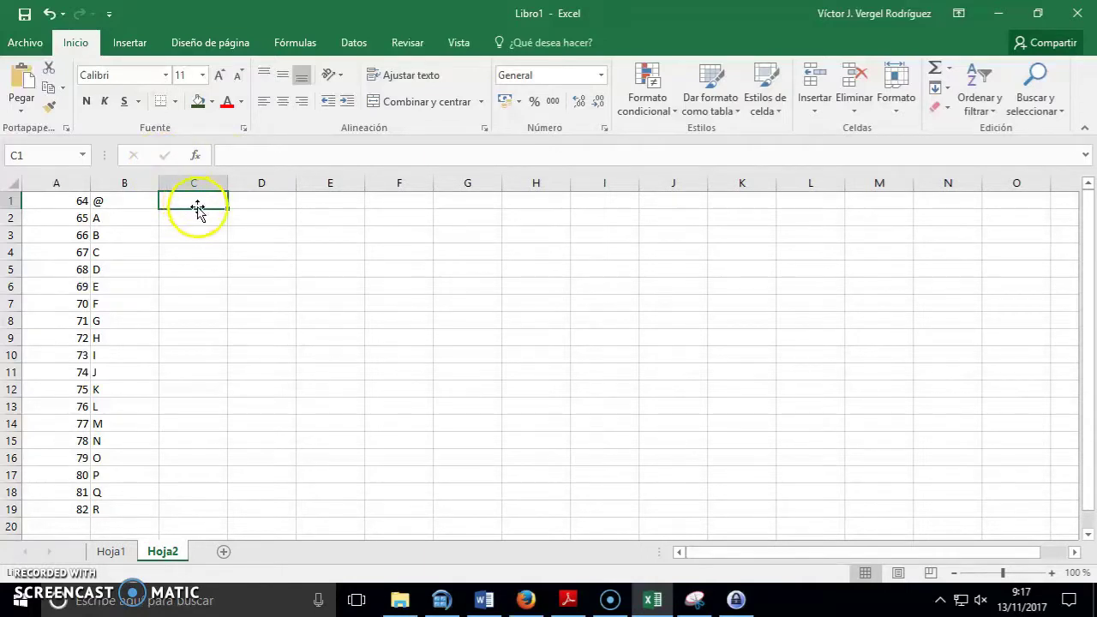
left_click(77, 202)
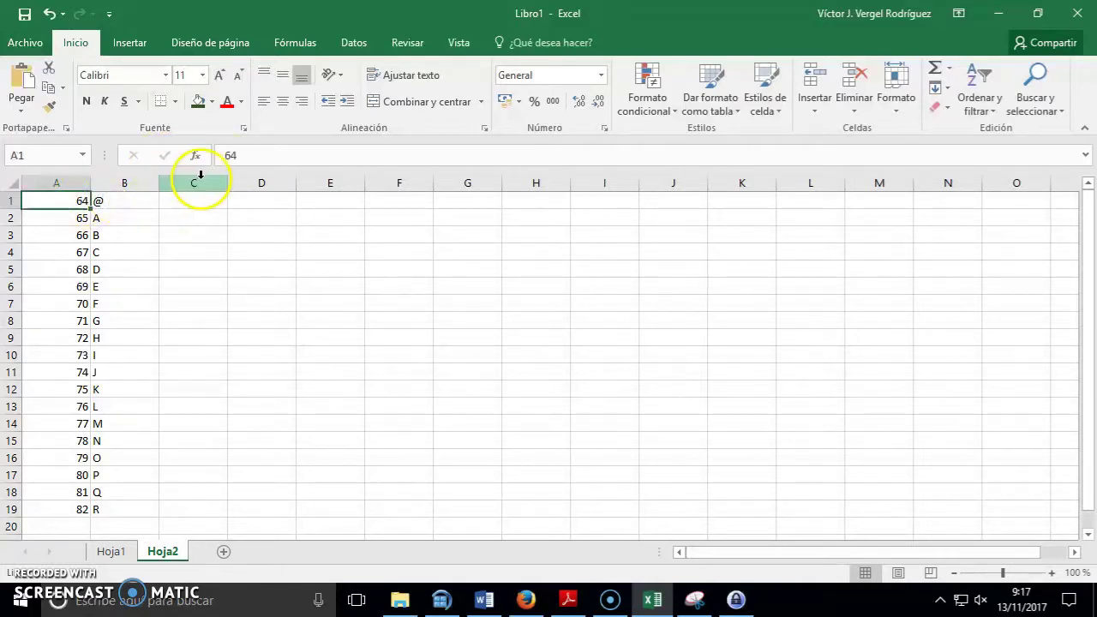
type("1")
type("2")
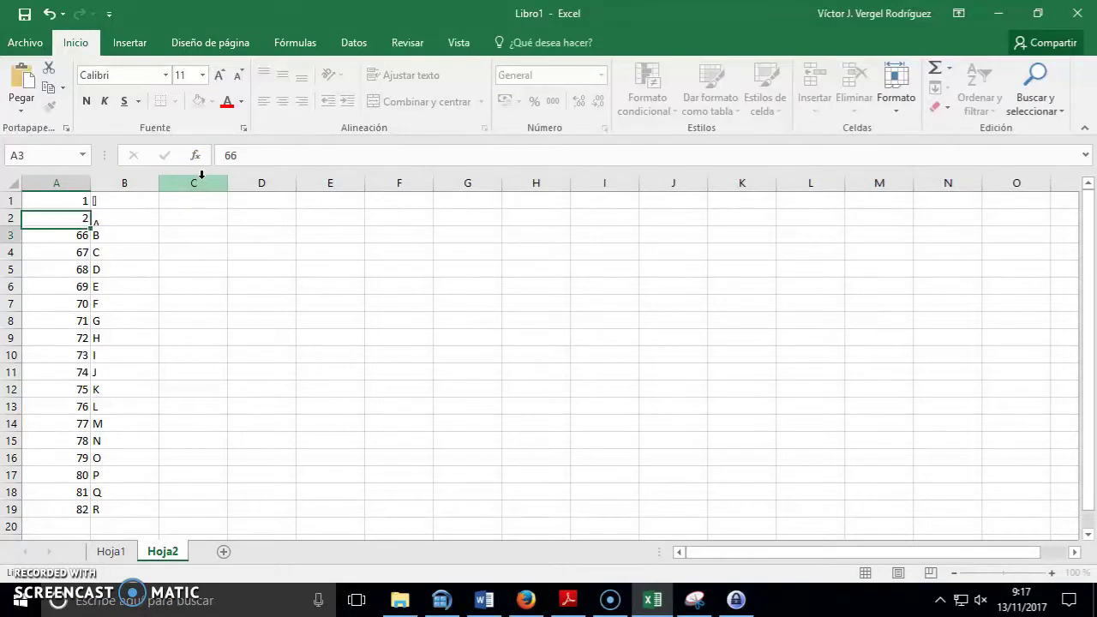
key("Return")
type("3")
key("Up")
key("Up")
left_click_drag(60, 203, 60, 220)
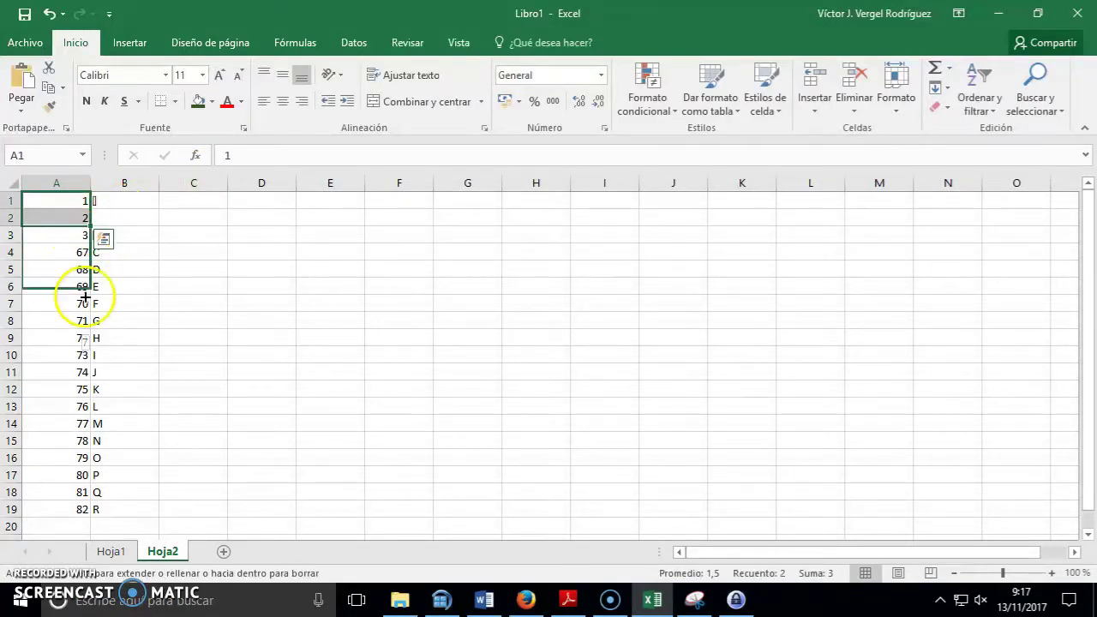
left_click_drag(90, 225, 81, 512)
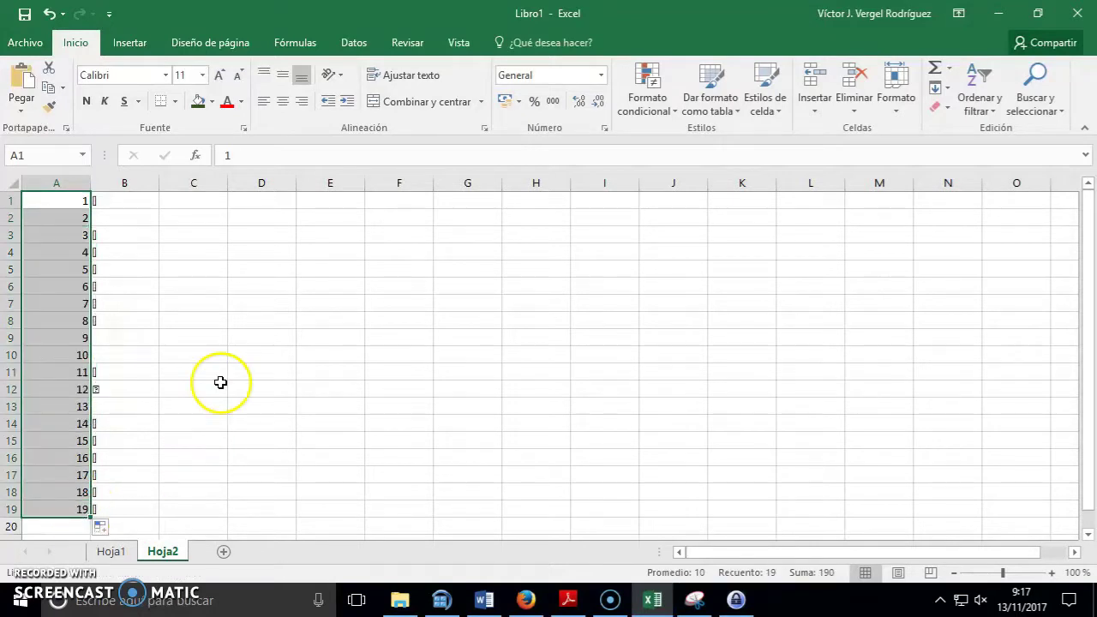
Enter 120 and 121 in A1:A2 and continue the series to 138 in row 19
left_click(82, 195)
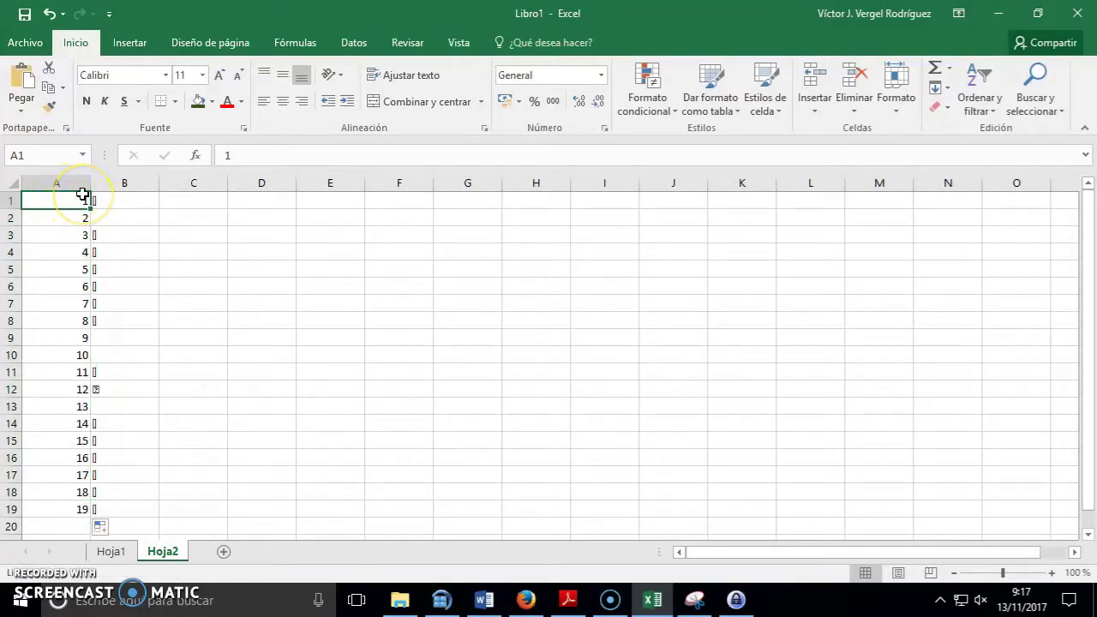
type("120")
key("Return")
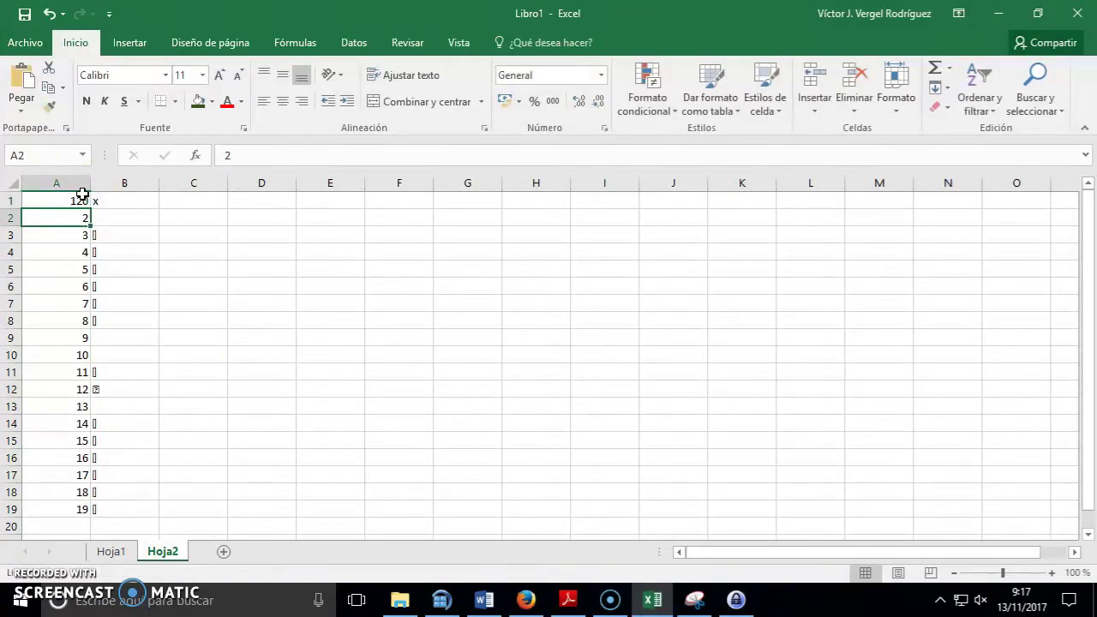
left_click(83, 197)
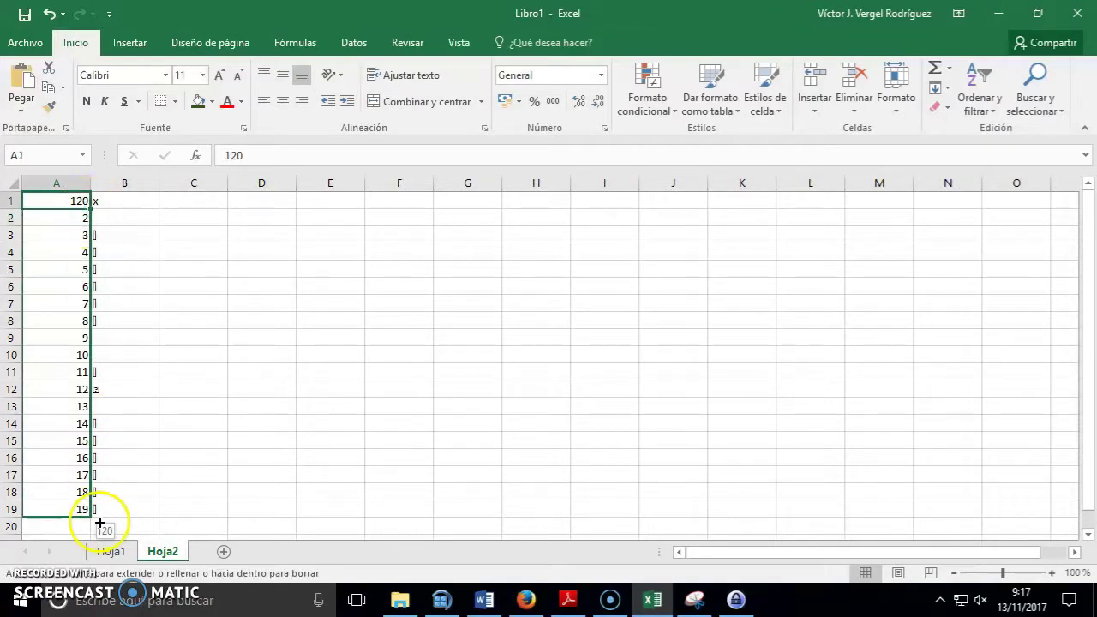
left_click_drag(90, 208, 95, 514)
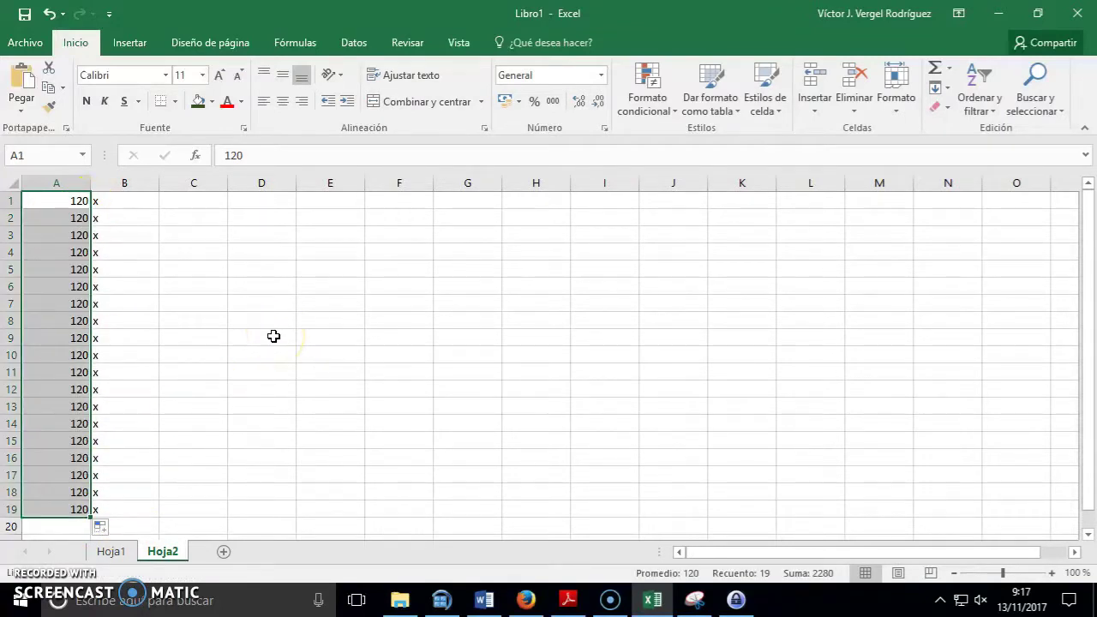
key("Down")
type("121")
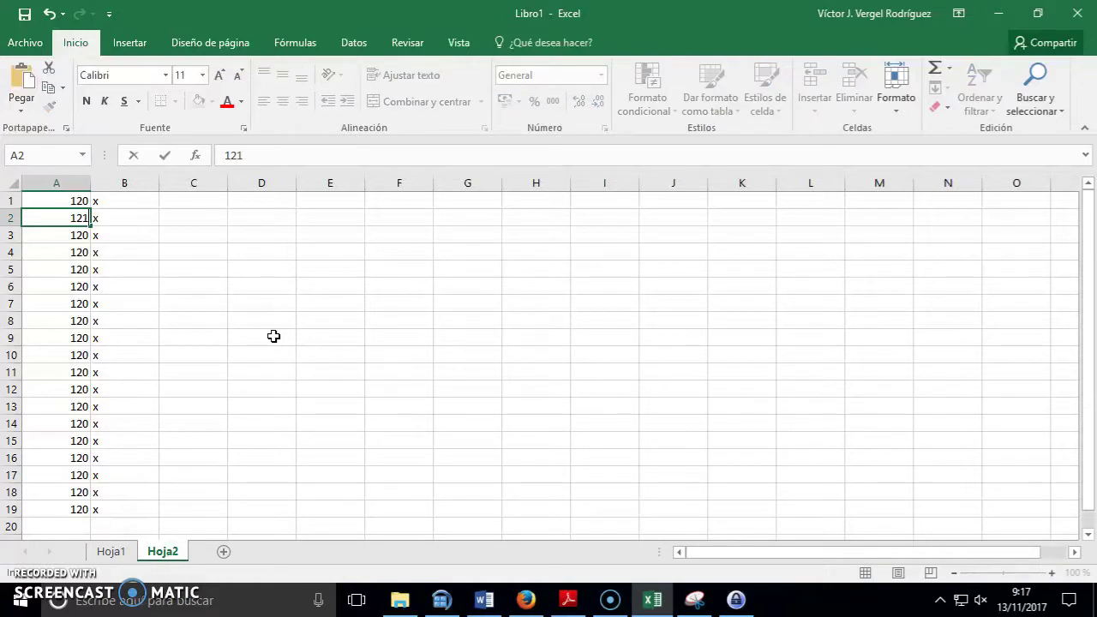
key("Return")
key("Up")
key("Up")
key("shift+Down")
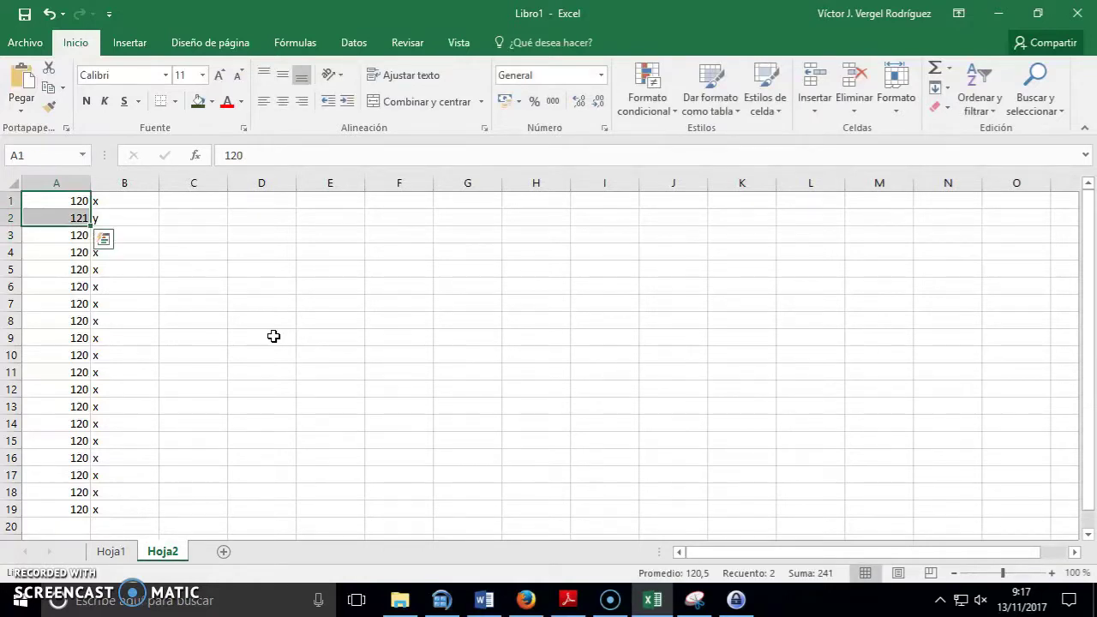
left_click_drag(91, 225, 140, 505)
double_click(91, 225)
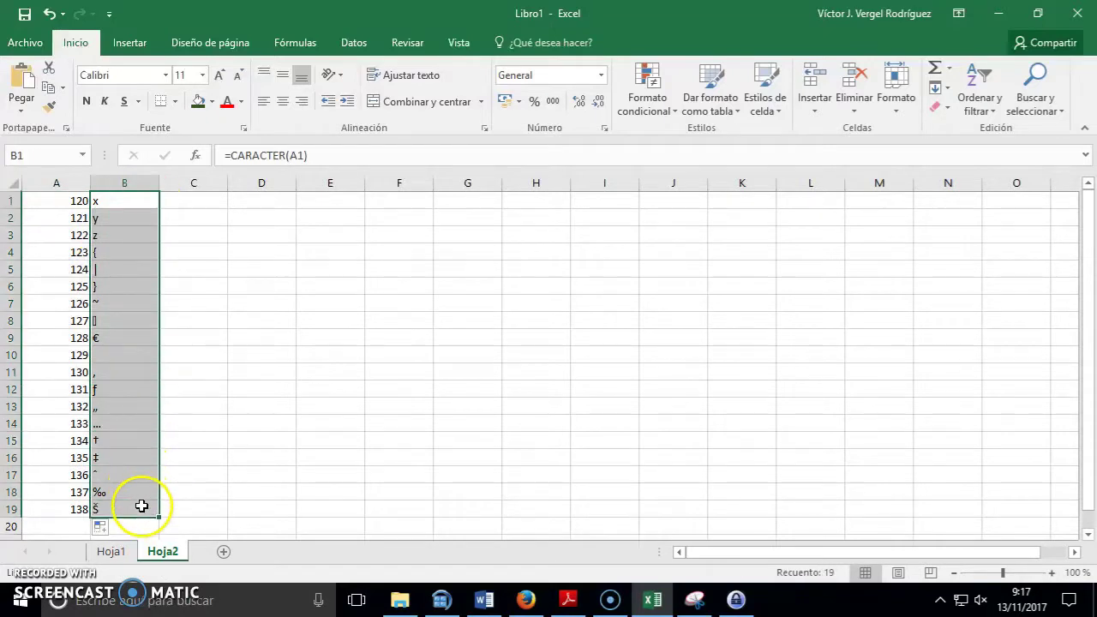
left_click(202, 195)
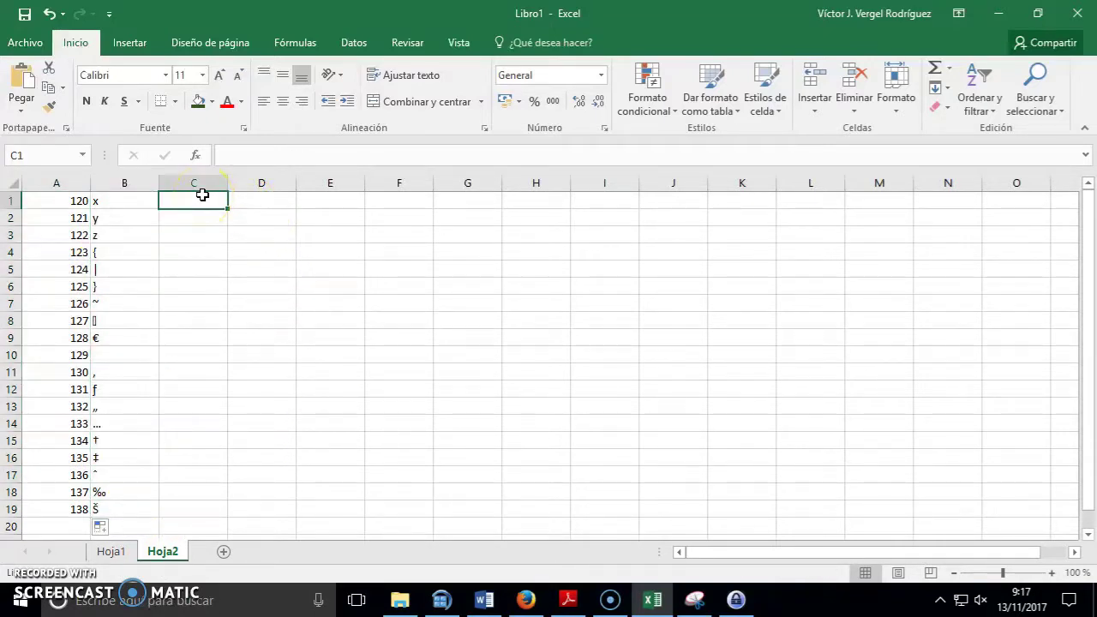
Enter =CODIGO(B1) in C1 from the Texto category and fill it down to C19, giving codes 120–138
left_click(199, 157)
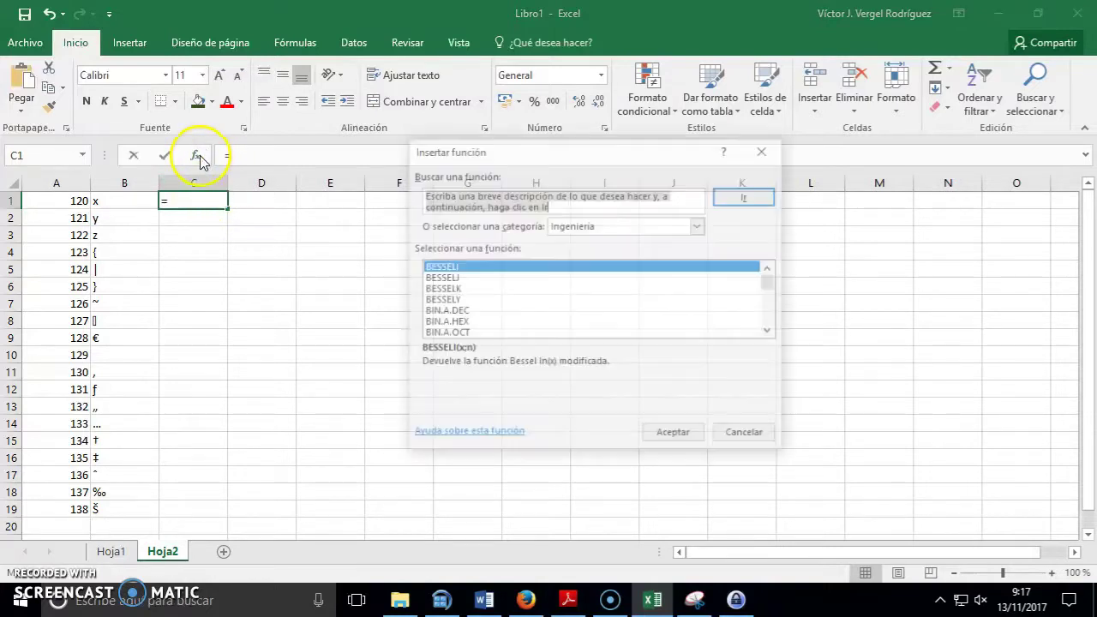
left_click(498, 290)
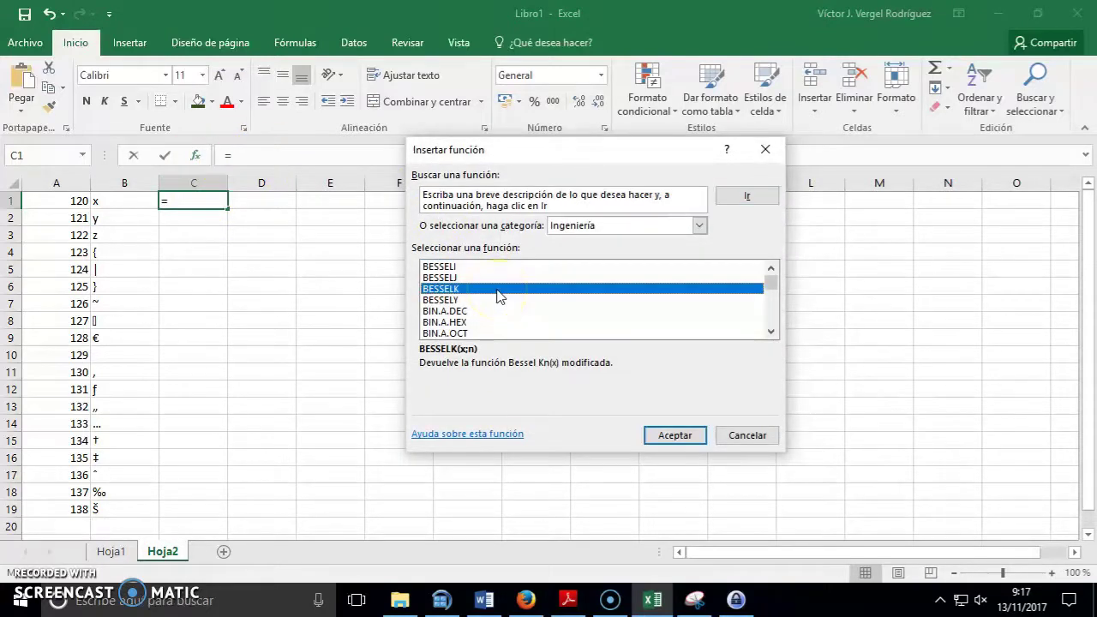
left_click(107, 141)
left_click(631, 227)
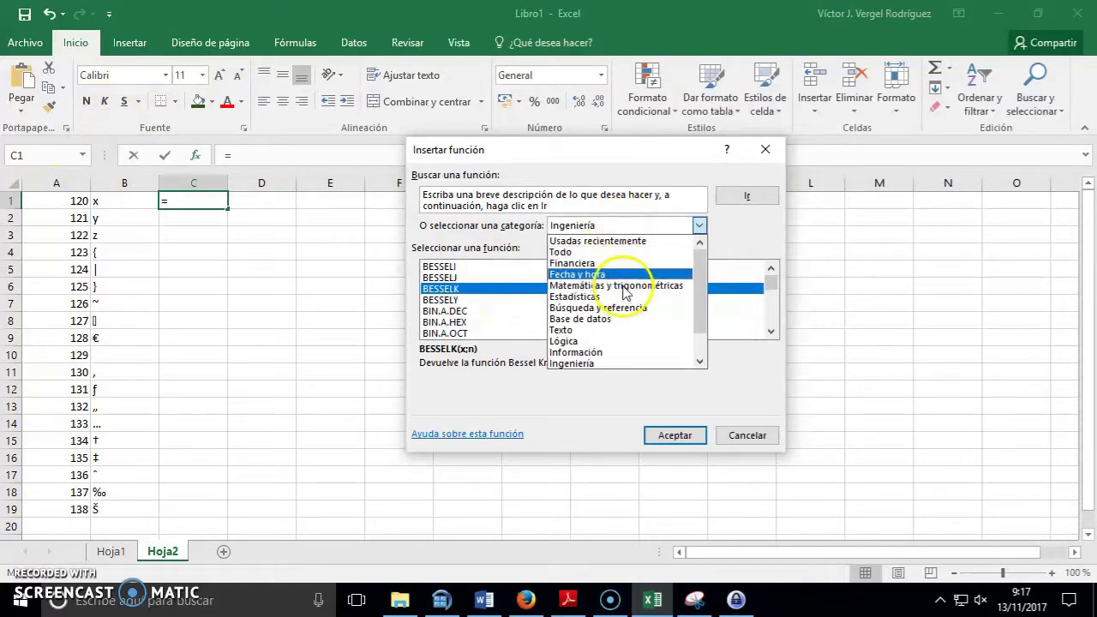
left_click(625, 331)
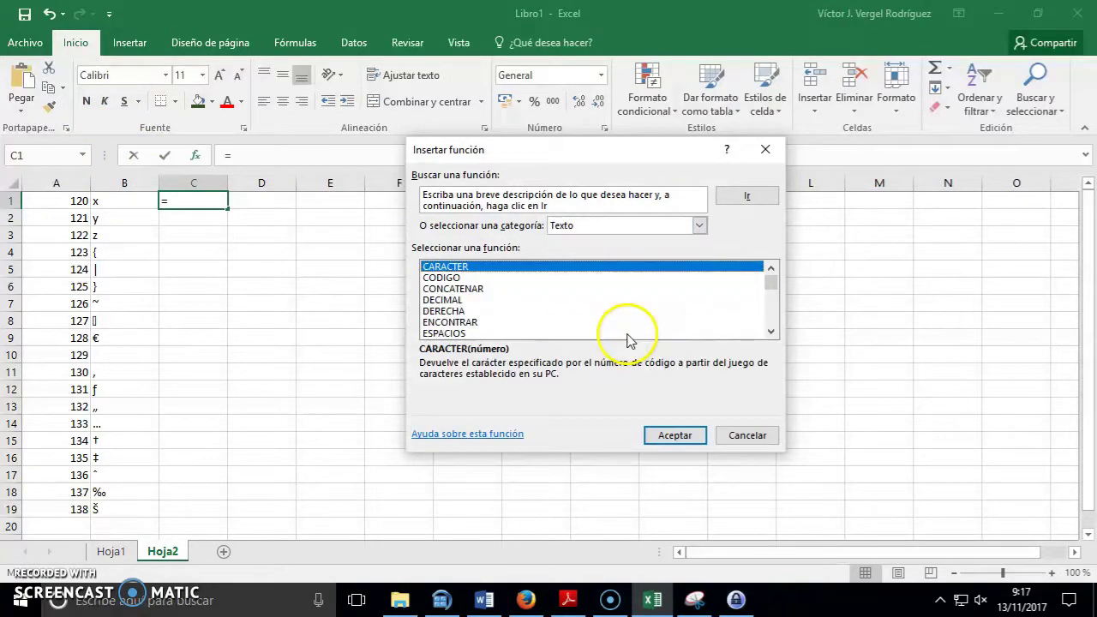
left_click(480, 278)
left_click(673, 435)
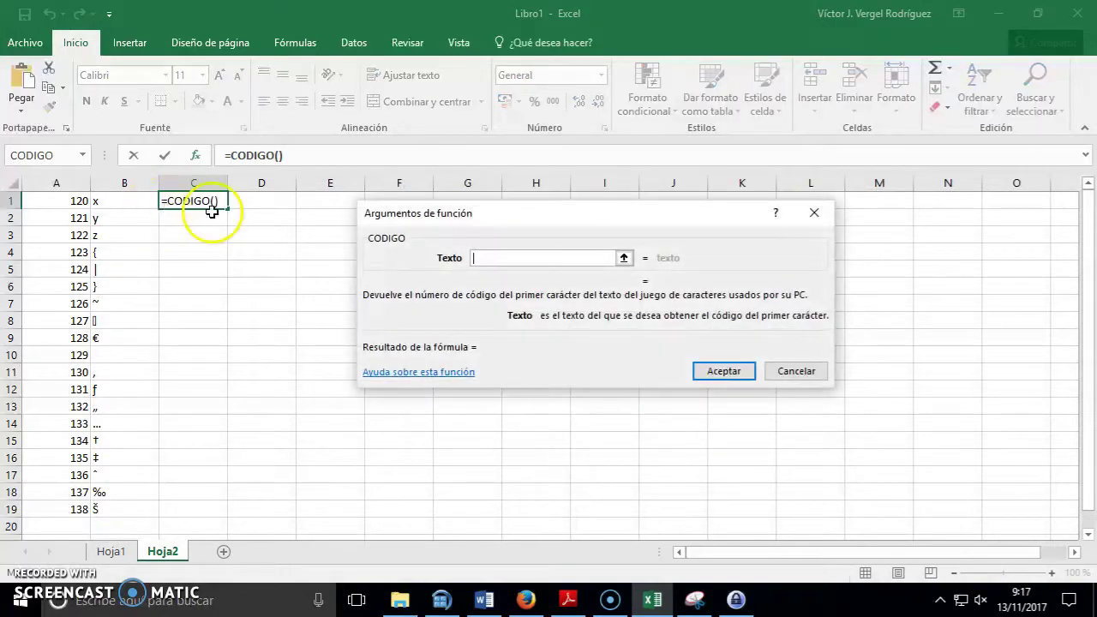
left_click(130, 200)
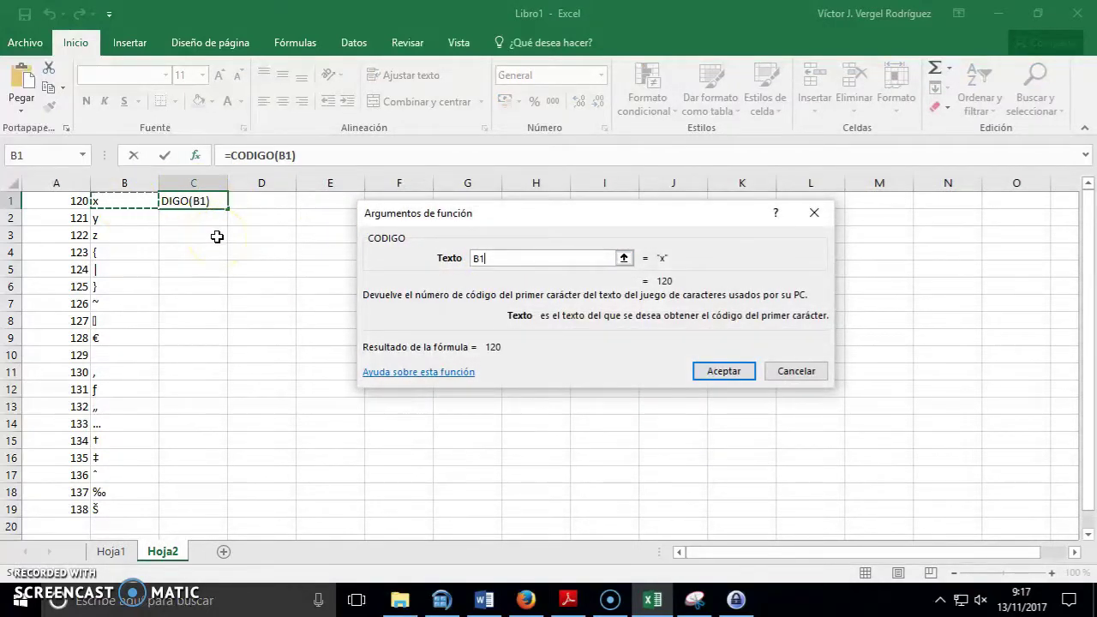
left_click(720, 372)
double_click(228, 208)
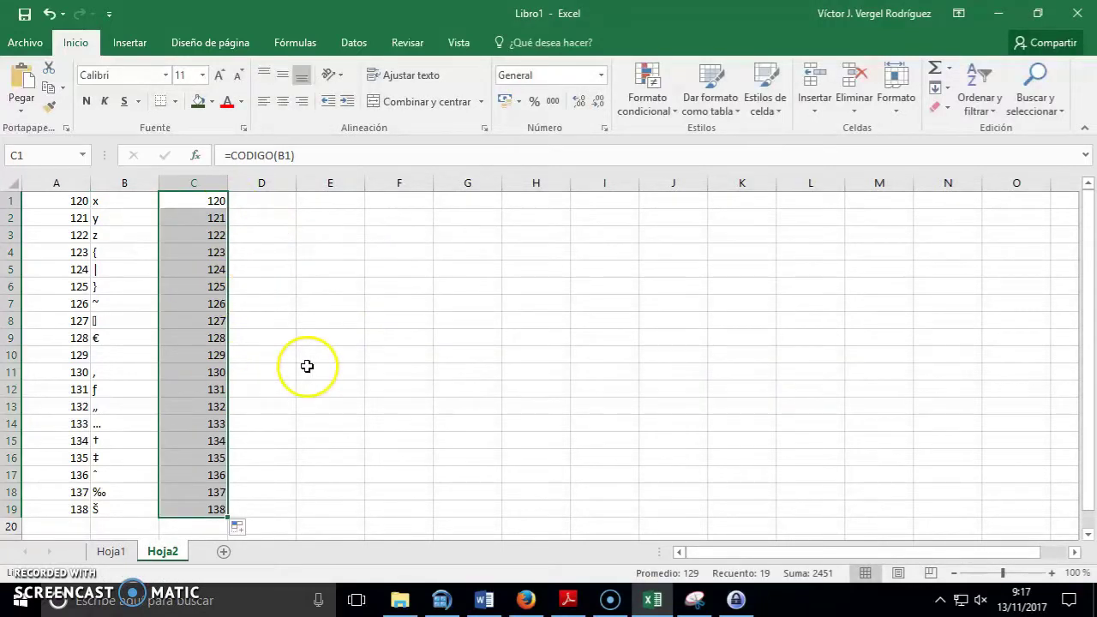
left_click_drag(50, 198, 200, 438)
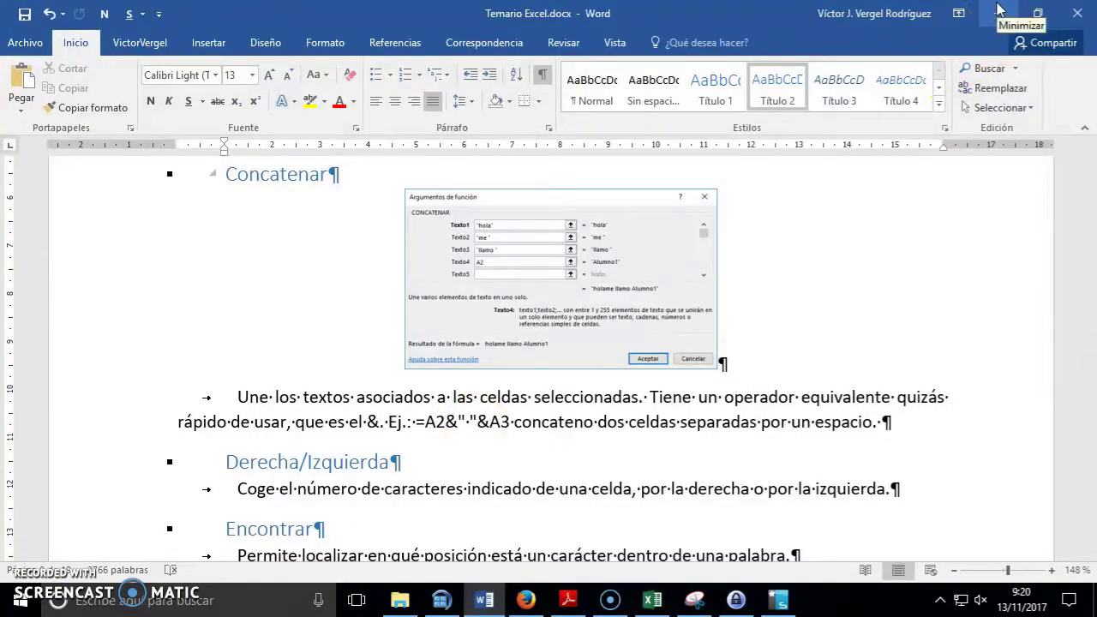
Minimize the Word Temario notes window to bring Excel back into view
left_click(998, 11)
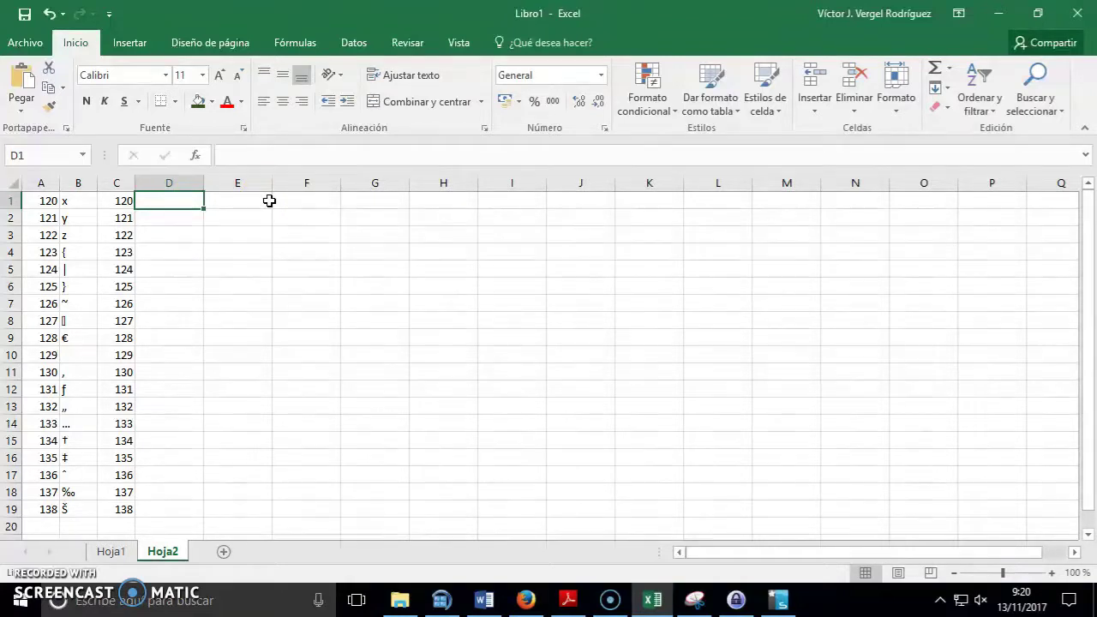
Type the words La, Casa, de, pepito, es and azul into D1 through I1
type("La")
left_click(269, 201)
type("Casa")
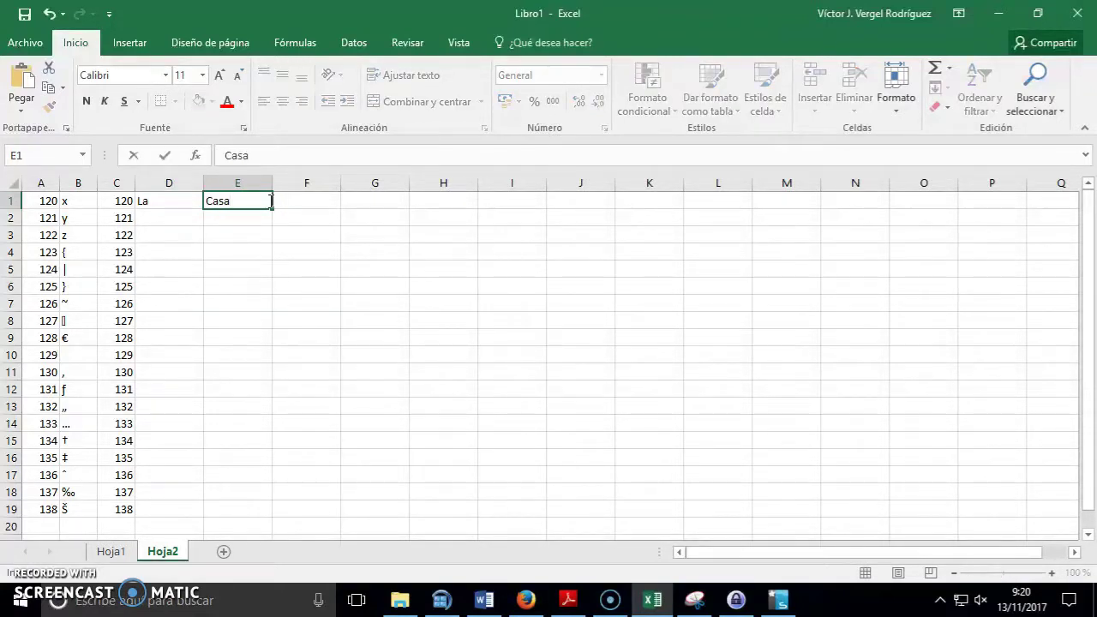
key("Tab")
type("de")
key("Tab")
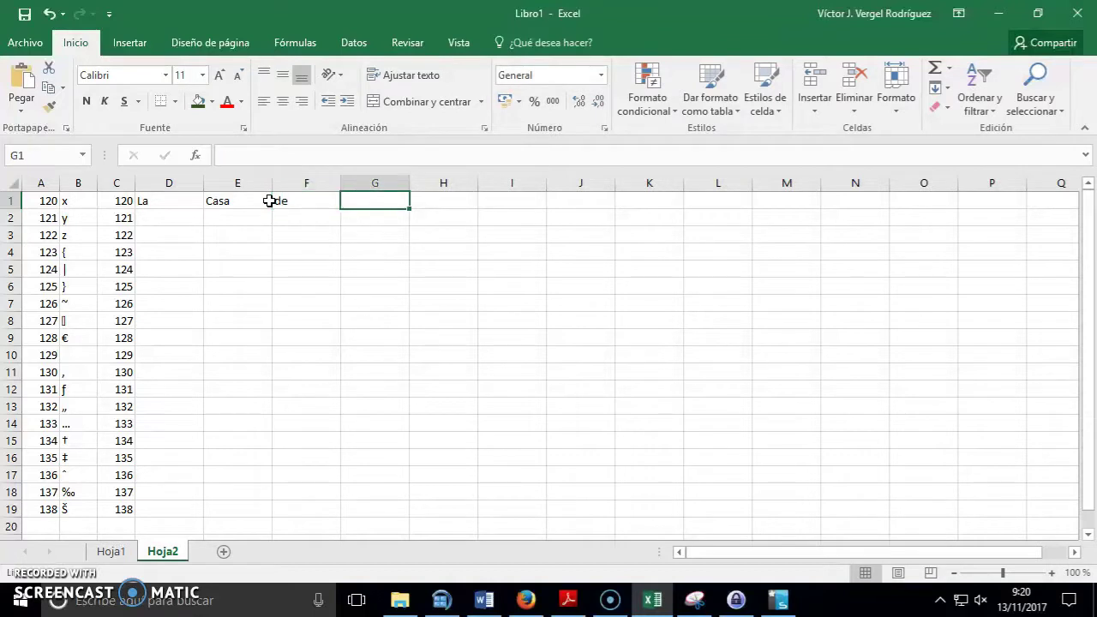
type("pepito")
key("Tab")
type("es")
key("Tab")
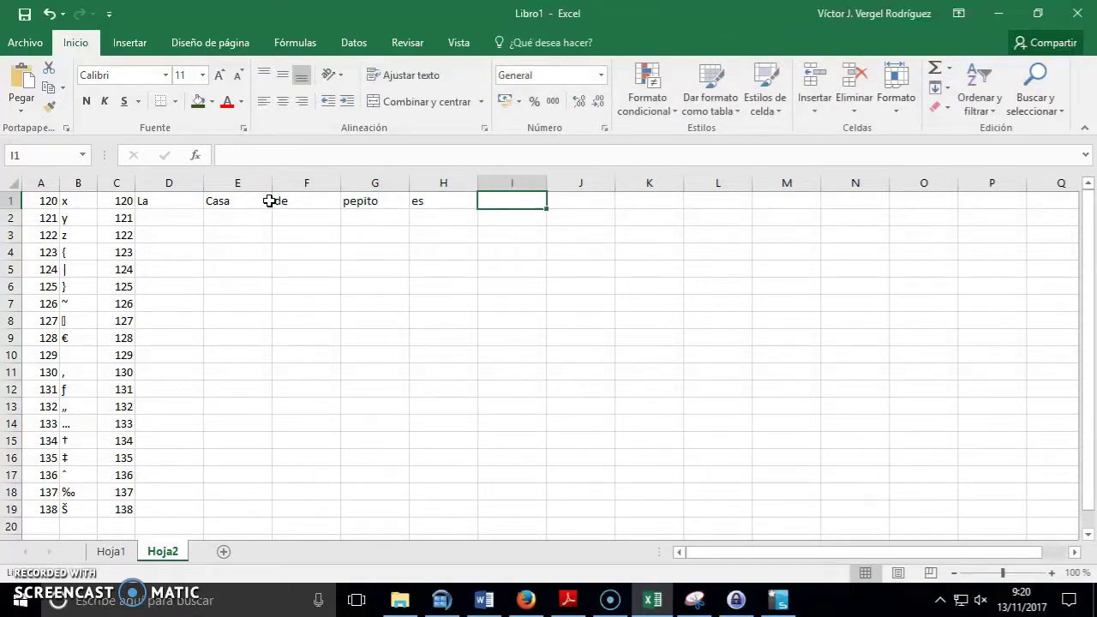
type("azul")
key("Return")
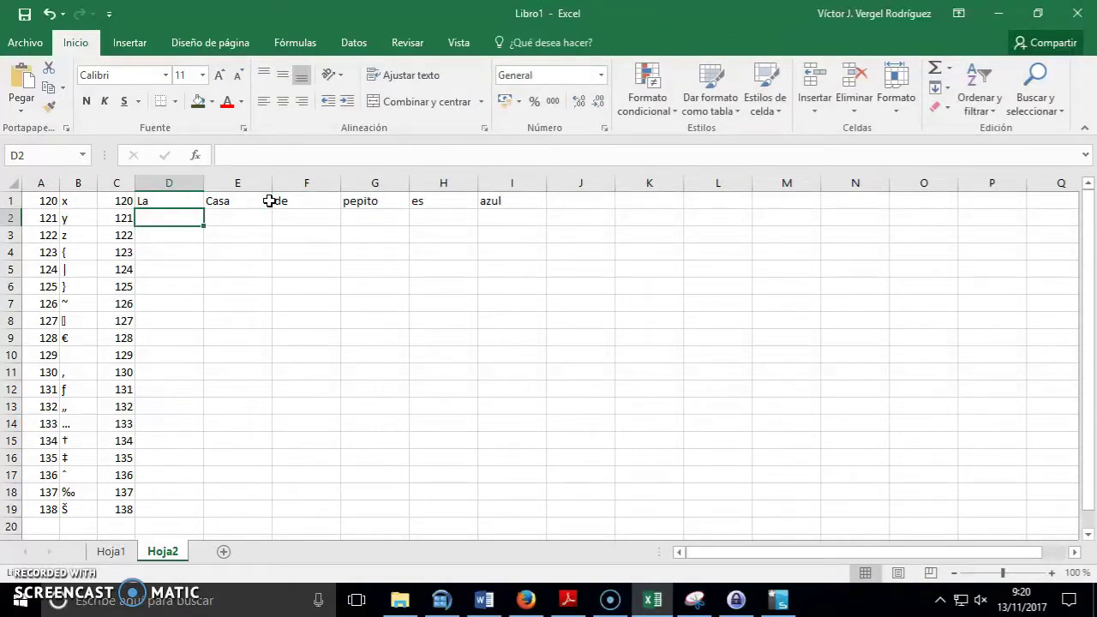
key("Return")
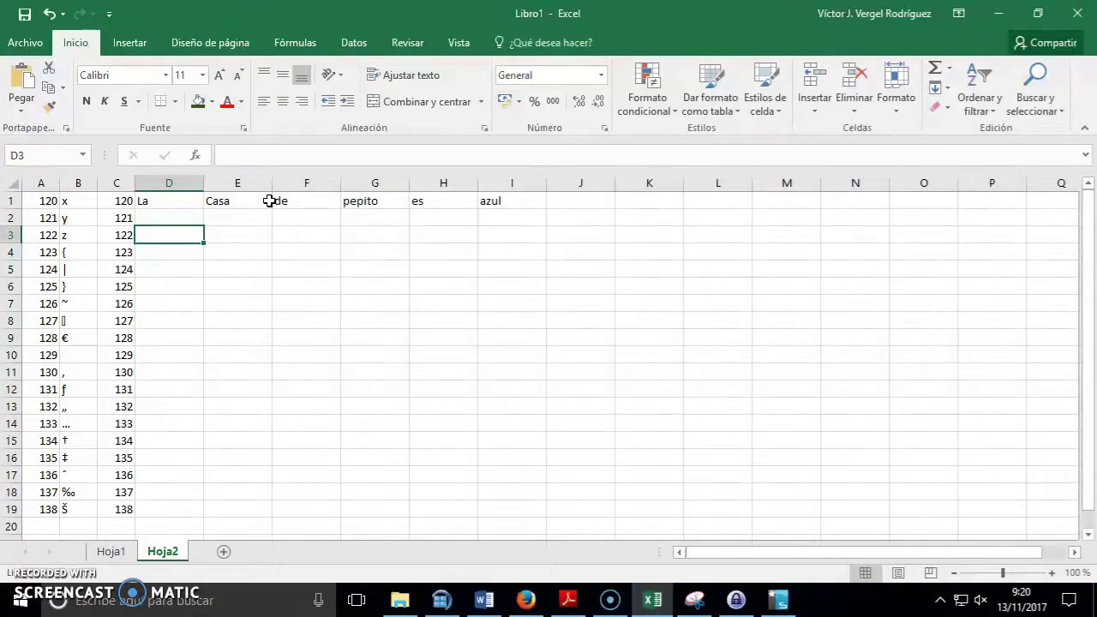
Start a CONCATENAR formula in D3 with D1 and E1 as its first two texts
left_click(196, 155)
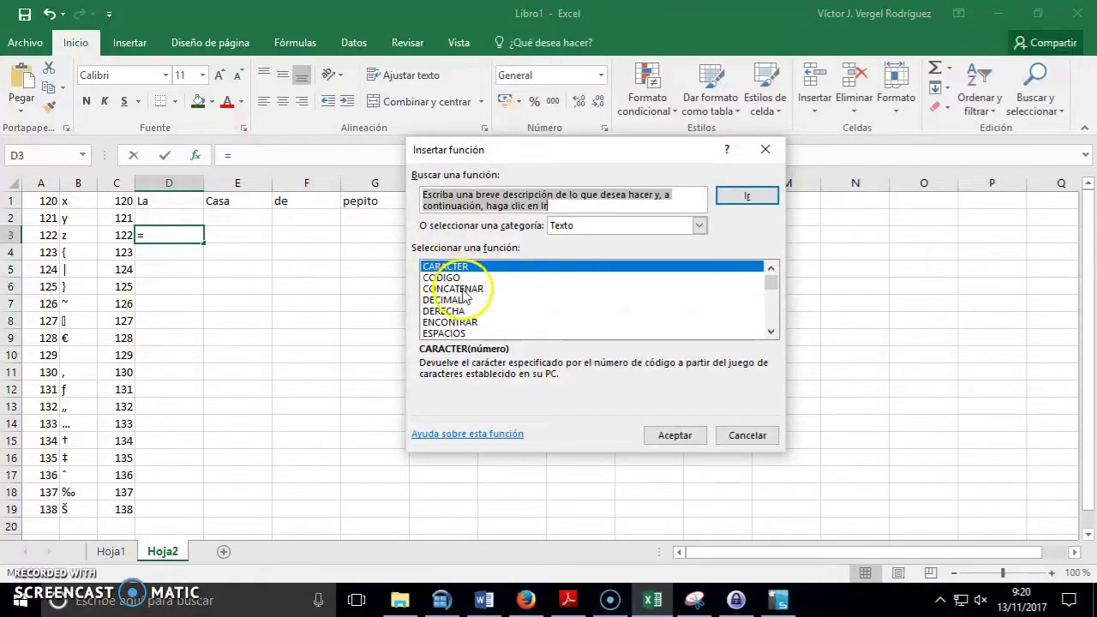
double_click(464, 290)
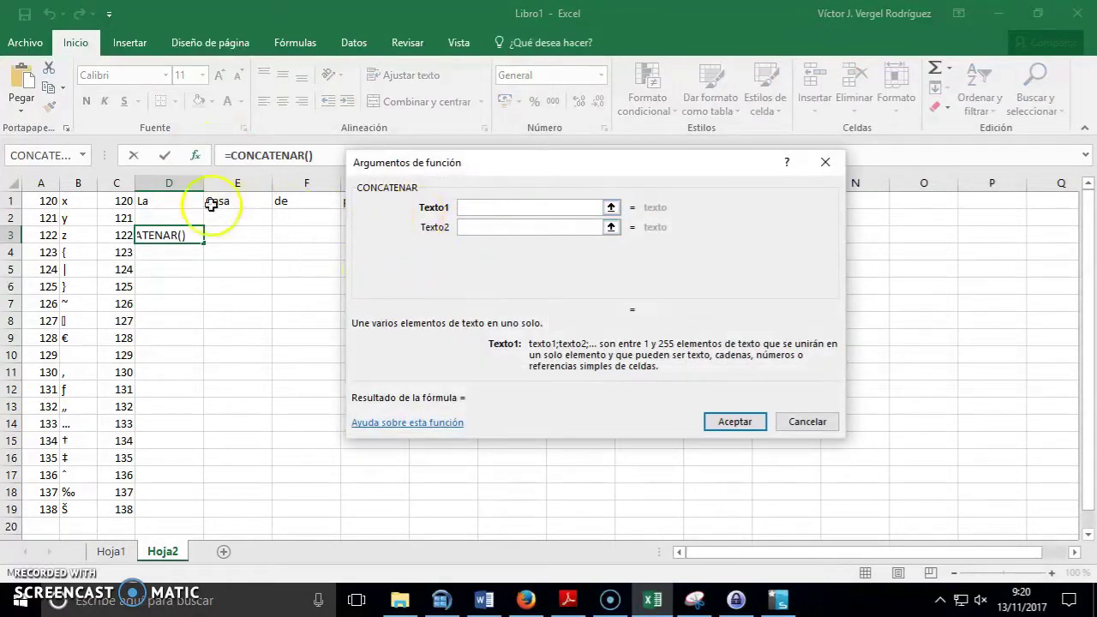
left_click(188, 201)
left_click(468, 228)
left_click(257, 206)
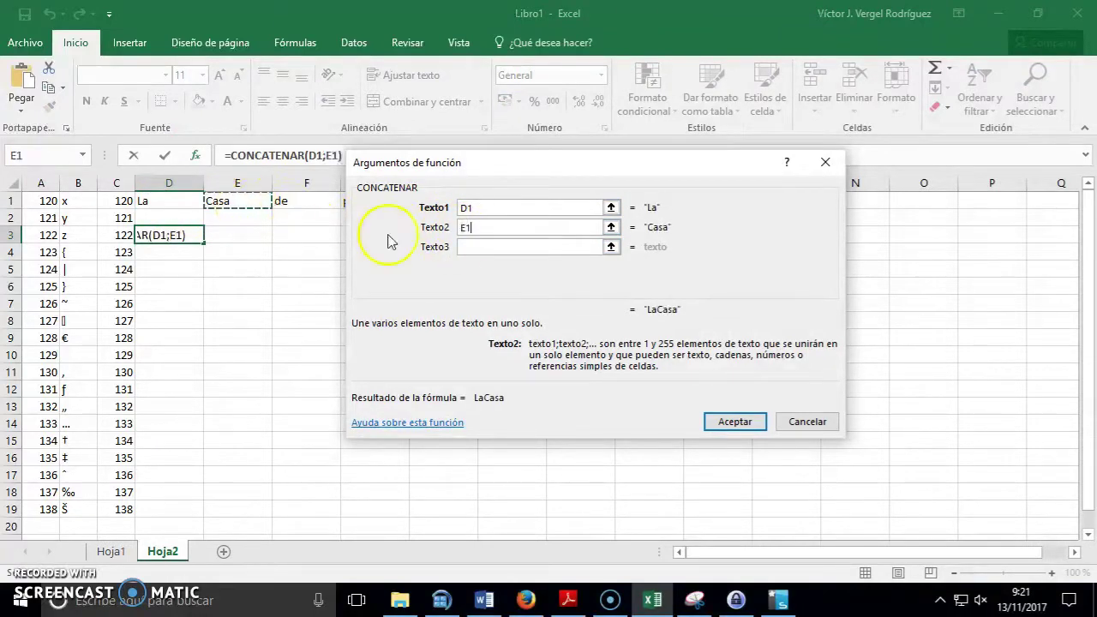
left_click(480, 246)
Add F1, G1, H1 and I1 as the remaining texts and confirm, giving LaCasadepepitoesazul
left_click_drag(510, 167, 736, 174)
left_click(325, 200)
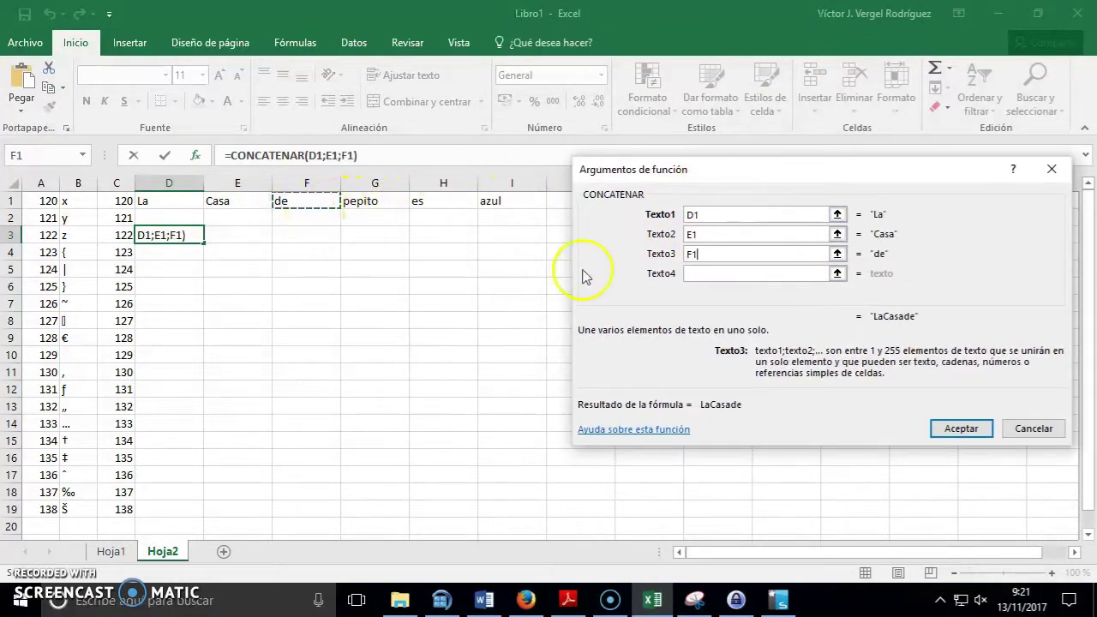
left_click(711, 274)
left_click(398, 202)
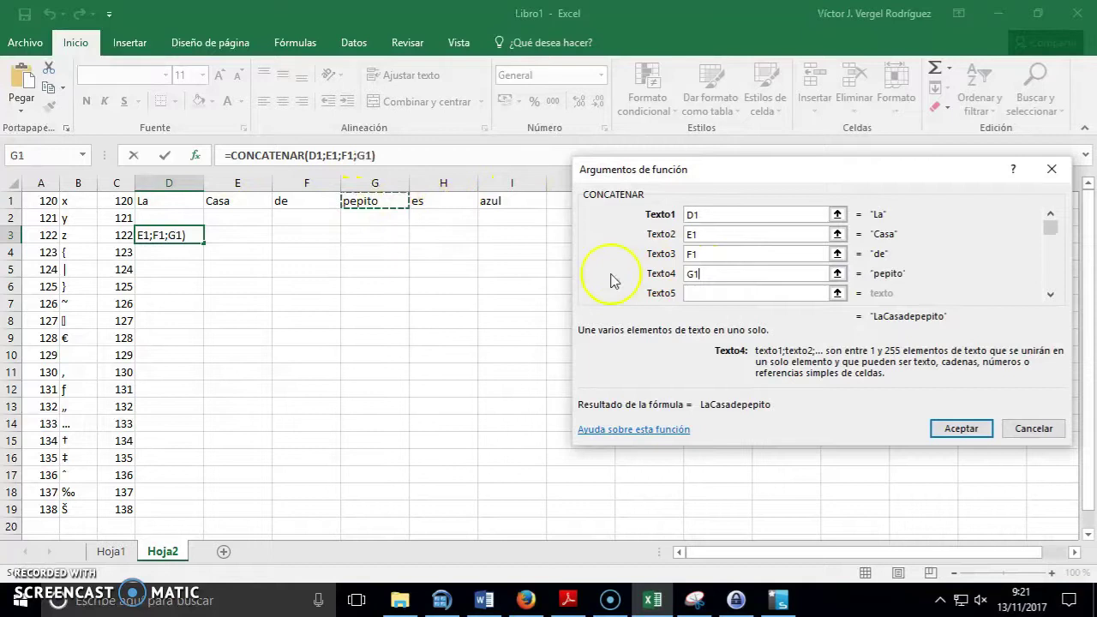
left_click(719, 296)
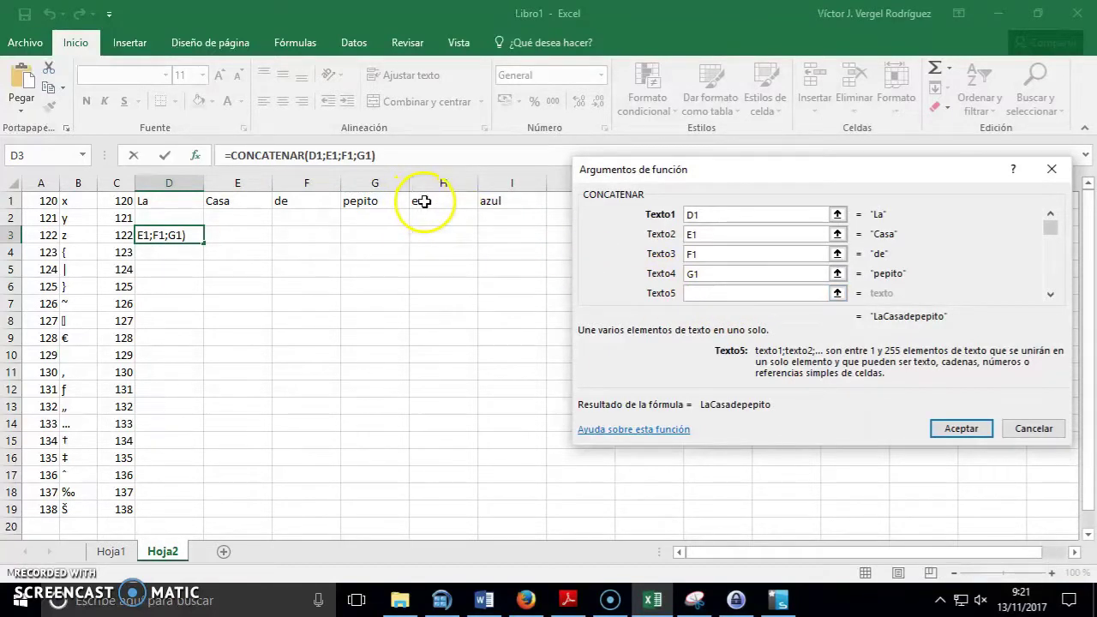
left_click(425, 202)
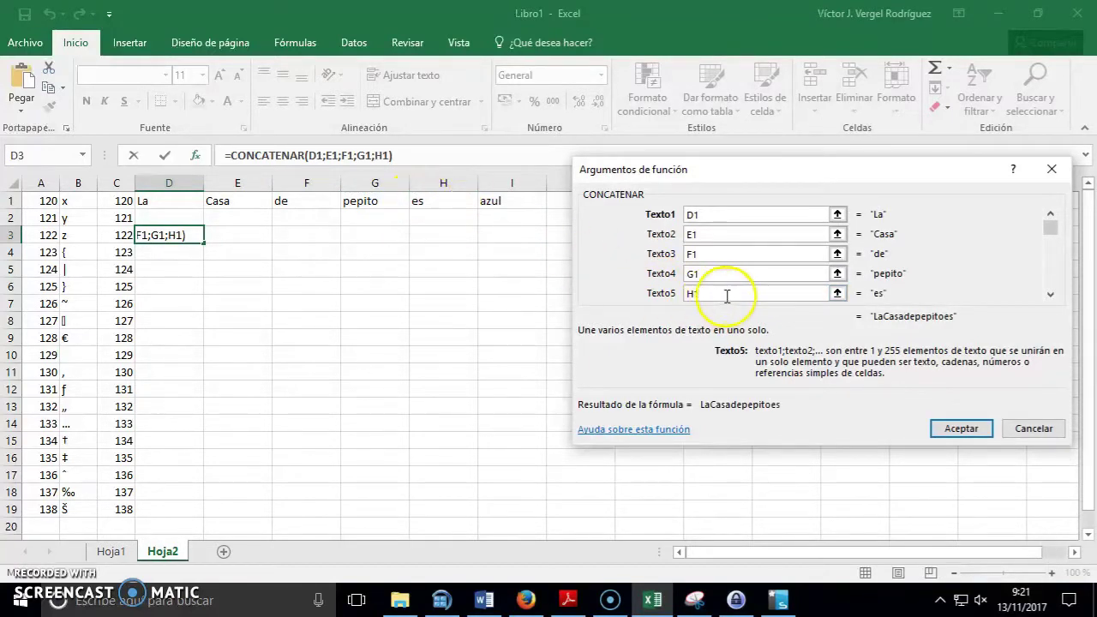
left_click(1050, 294)
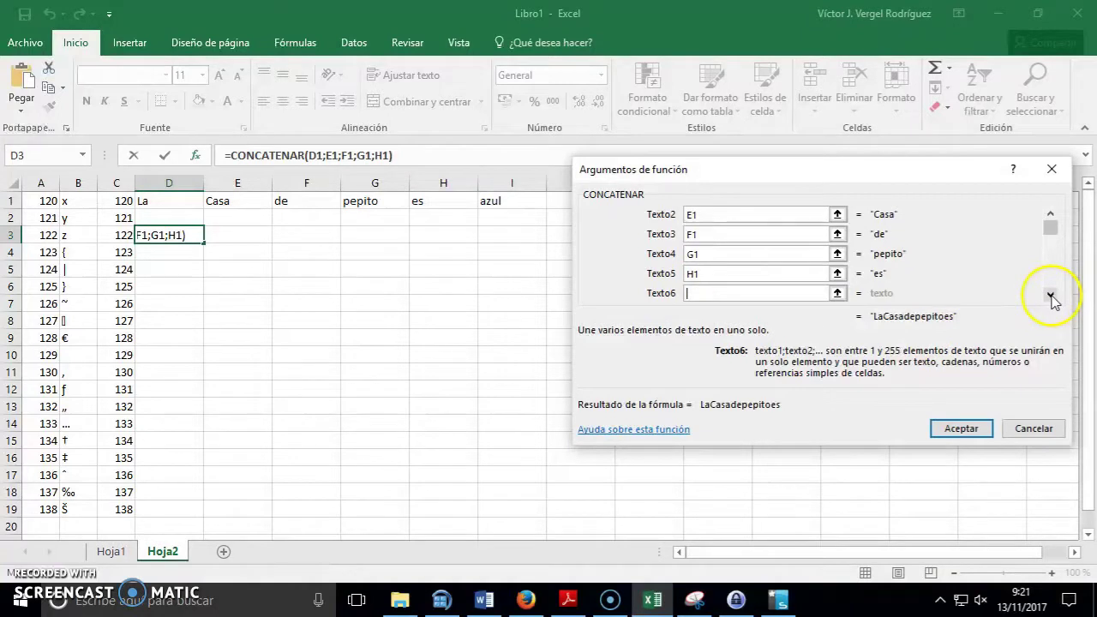
left_click(504, 204)
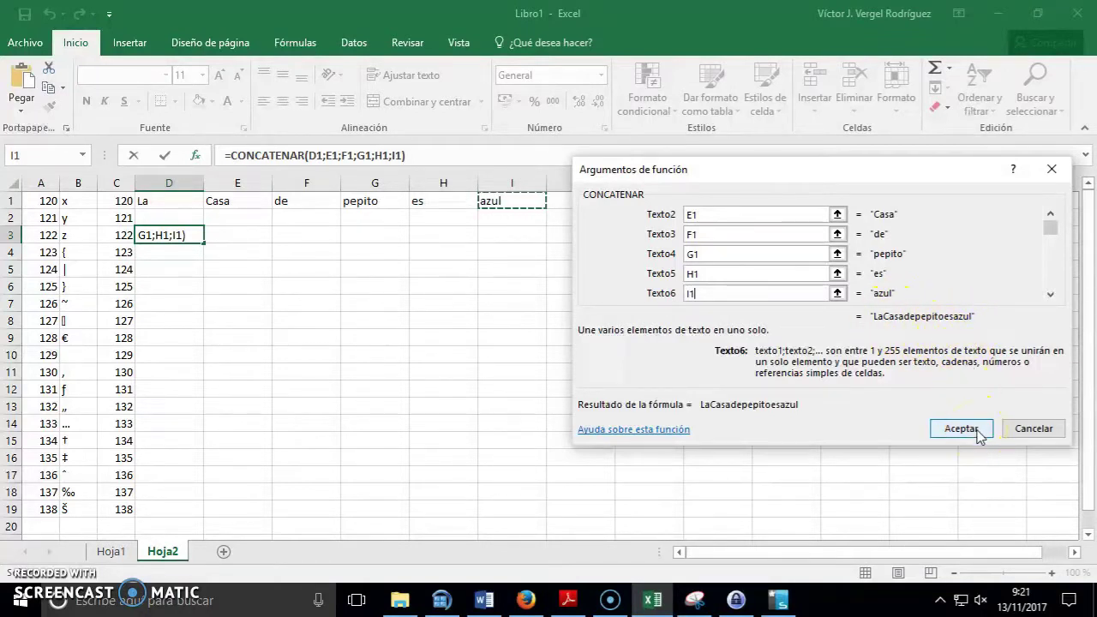
left_click(961, 428)
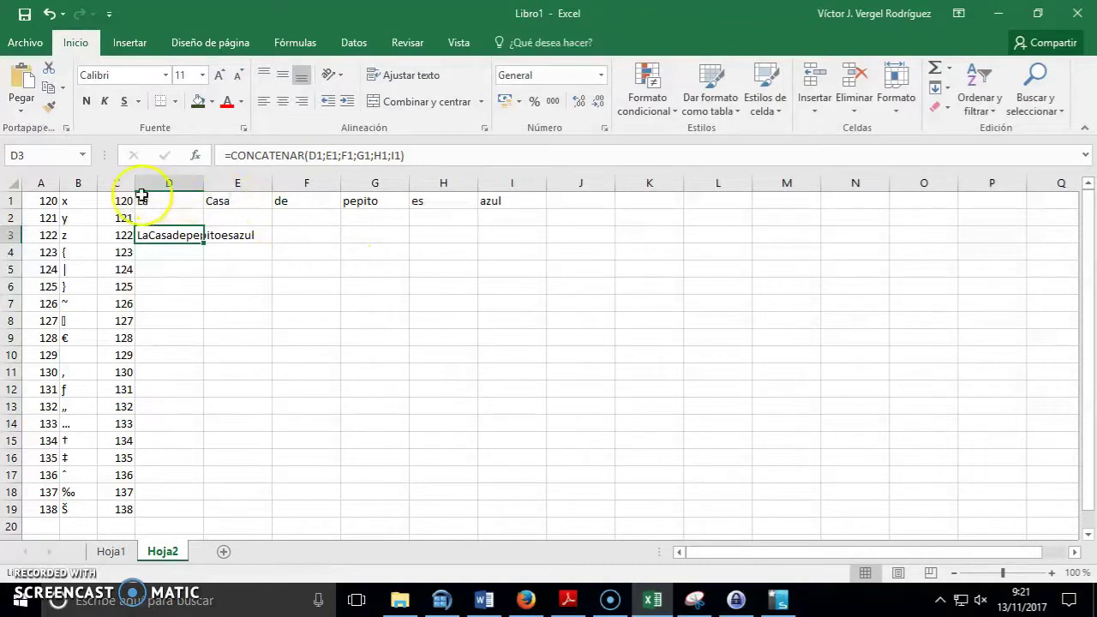
Select D1:I1, then highlight the =A2&" "&A3 joining example in the Word notes
left_click_drag(171, 206, 492, 206)
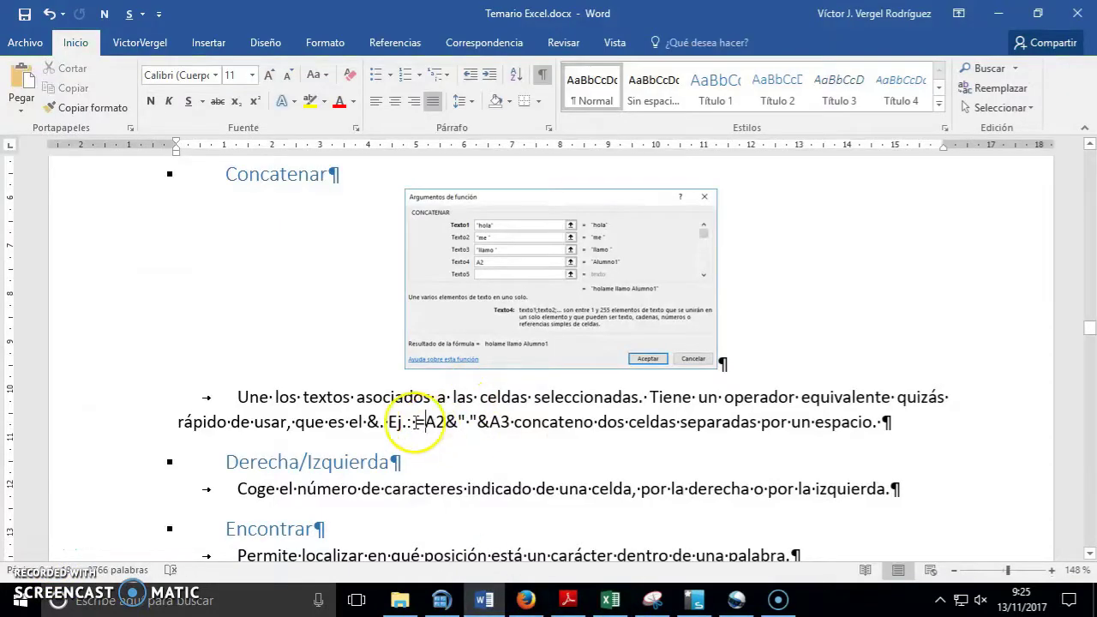
left_click_drag(416, 422, 512, 421)
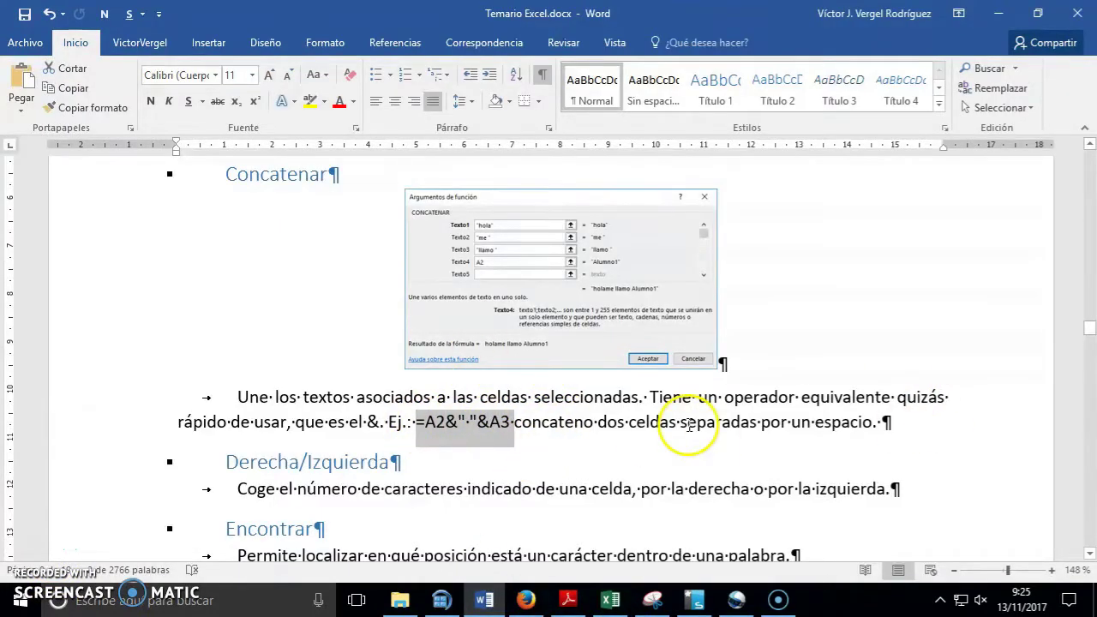
scroll(660, 360, "up", 1)
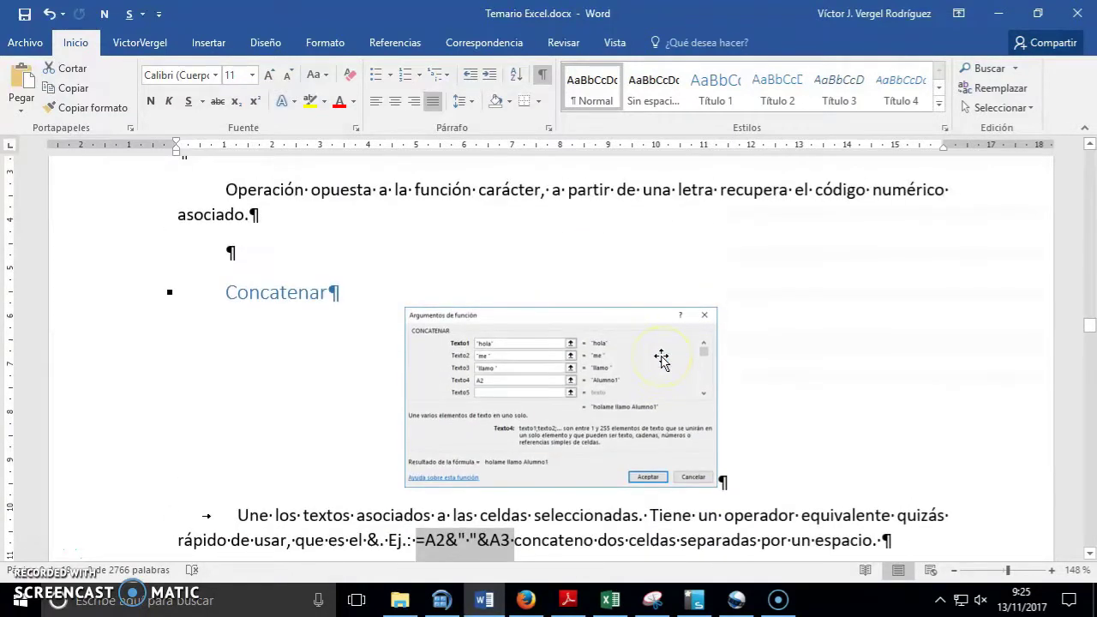
scroll(622, 364, "down", 1)
Minimize Word and select cell D4 in Excel for a new formula
left_click(368, 461)
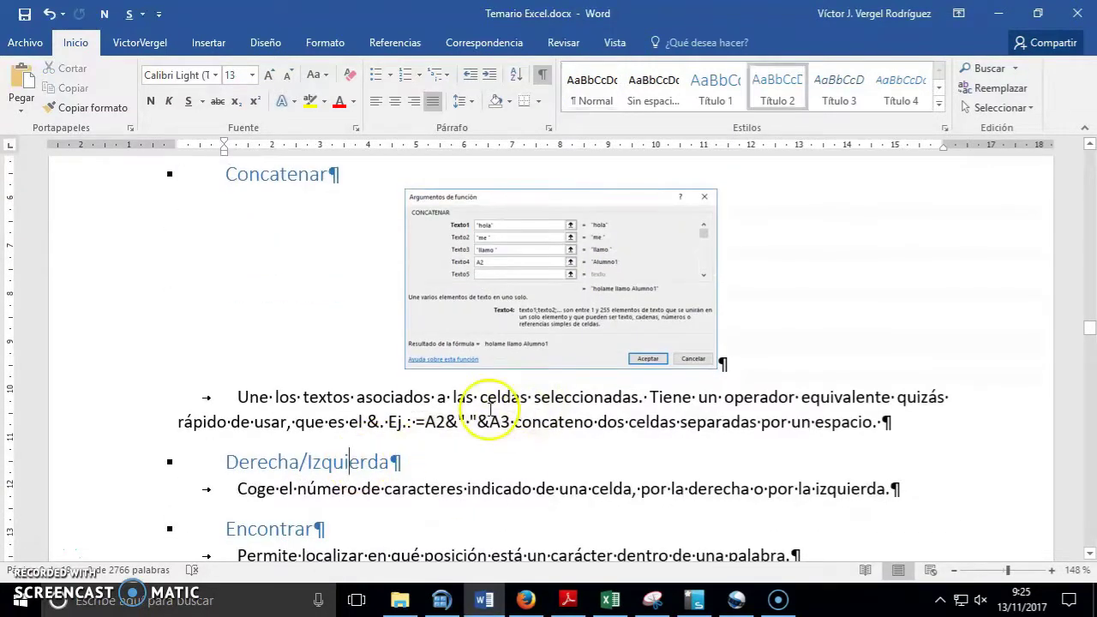
left_click(999, 13)
left_click(176, 253)
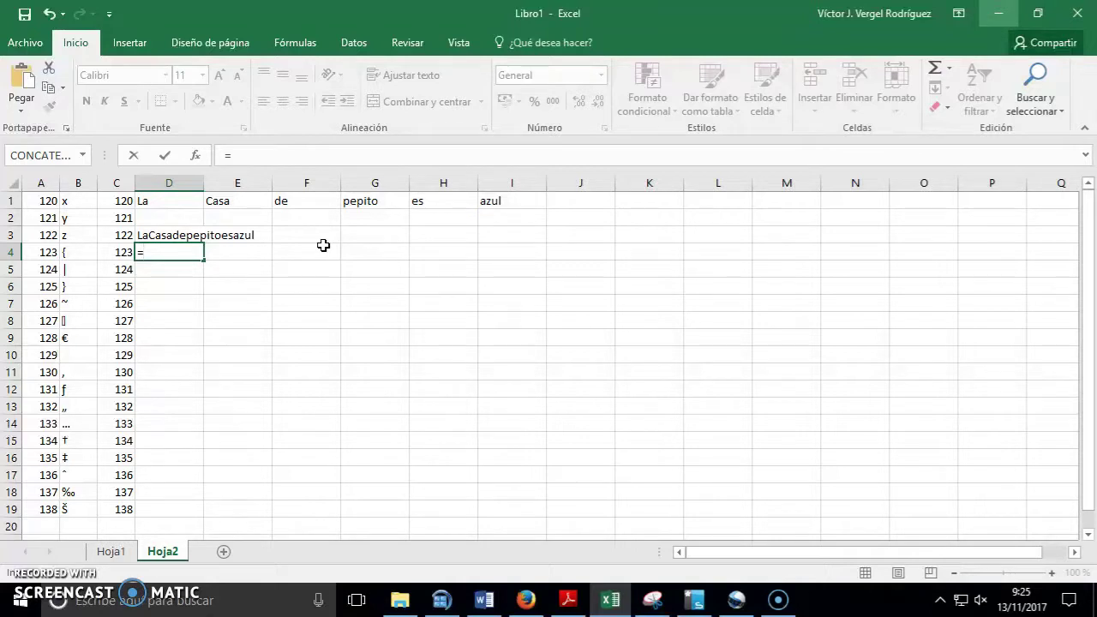
Build =D1&E1&F1&G1&H1&I1 in D4, joining the six words as LaCasadepepitoesazul
left_click(192, 203)
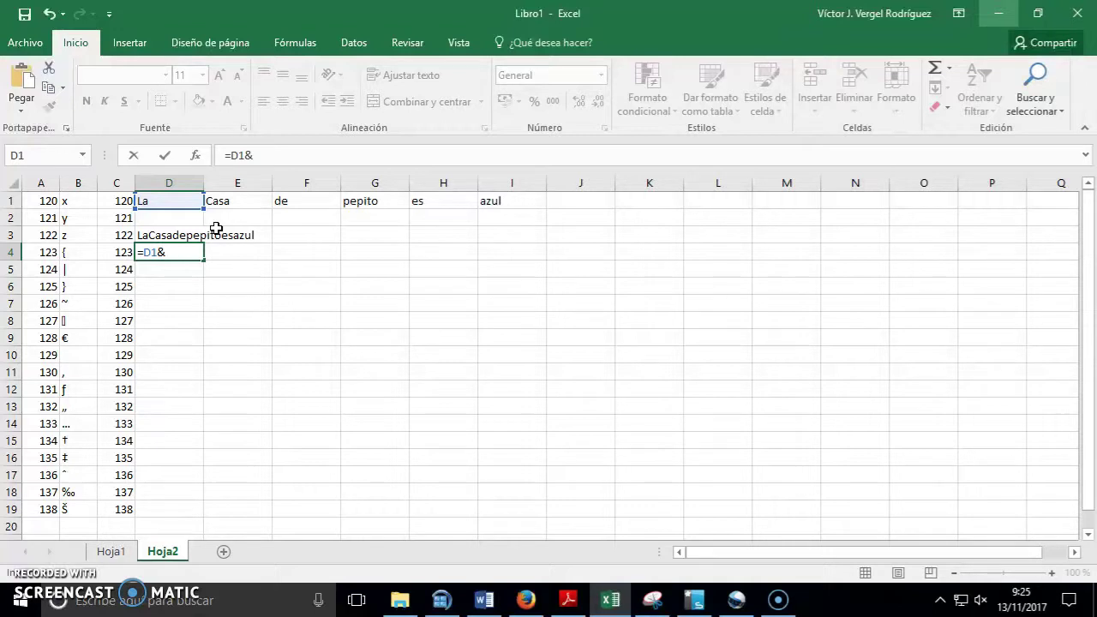
left_click(224, 207)
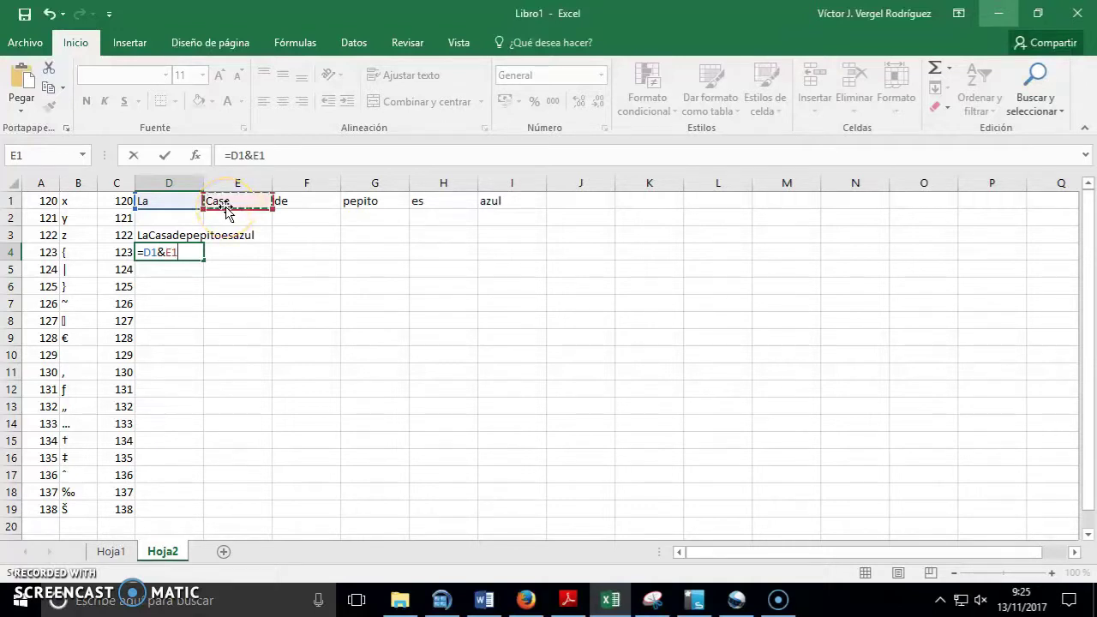
type("&")
left_click(292, 203)
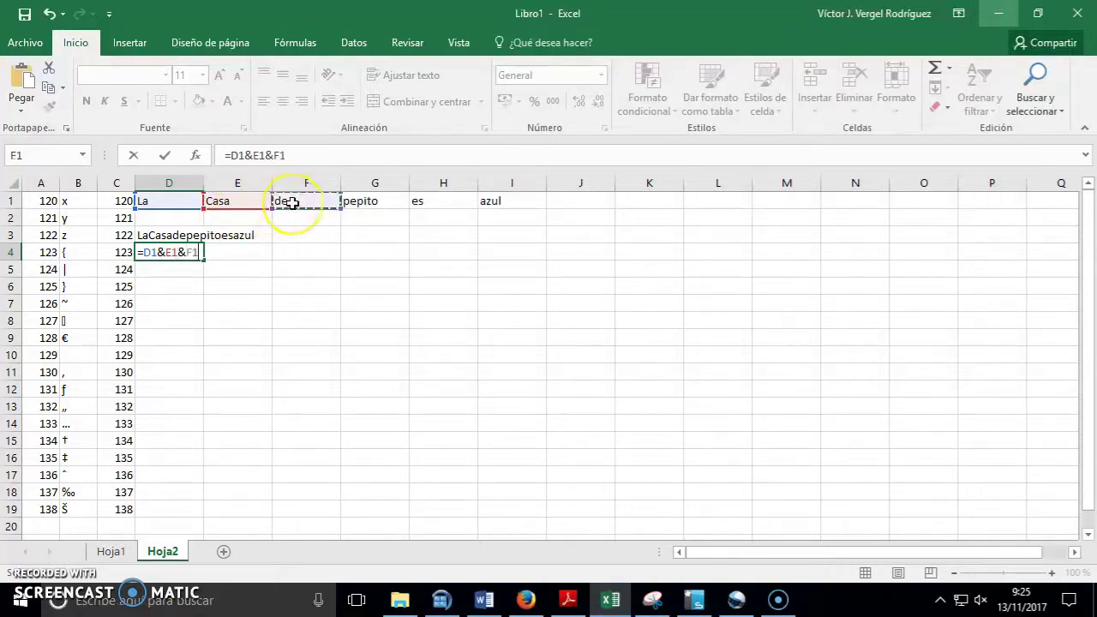
left_click(350, 203)
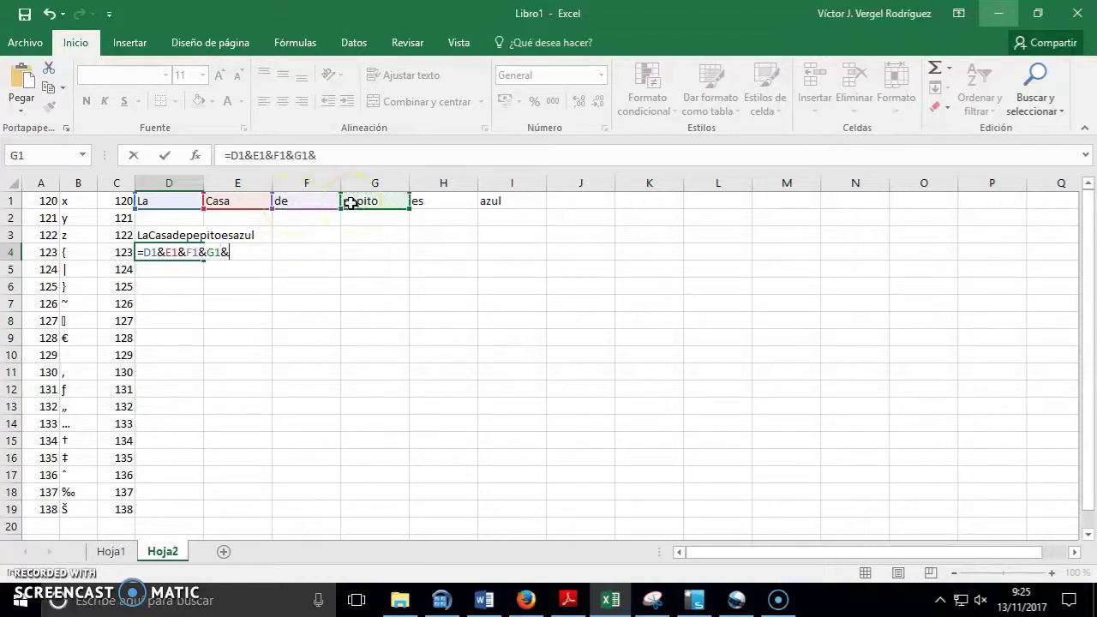
left_click(423, 204)
type("&")
left_click(504, 201)
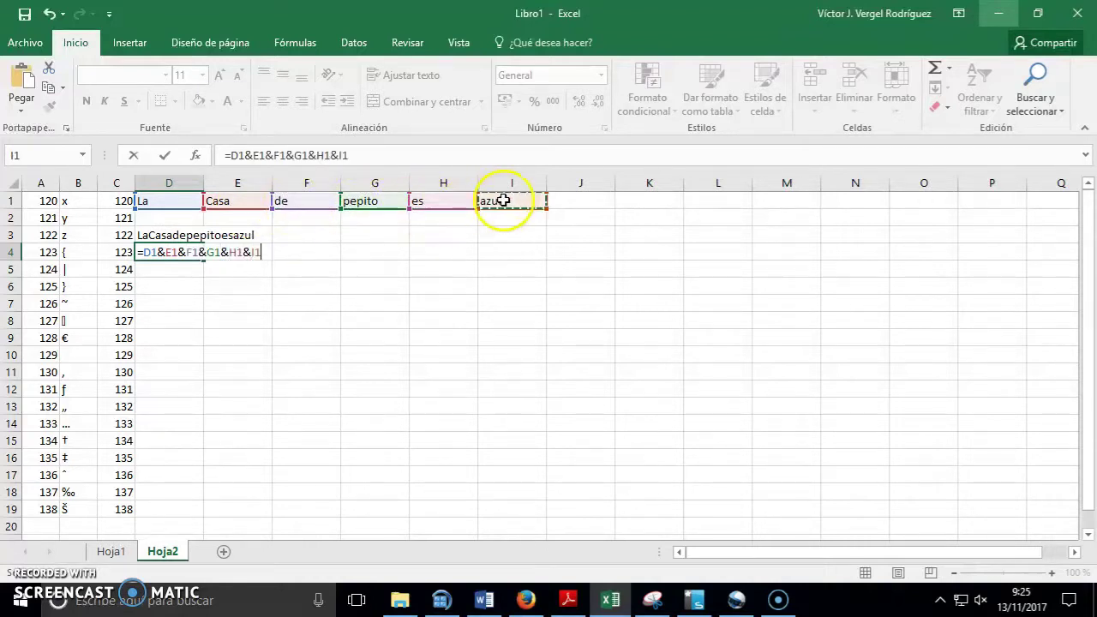
type("&")
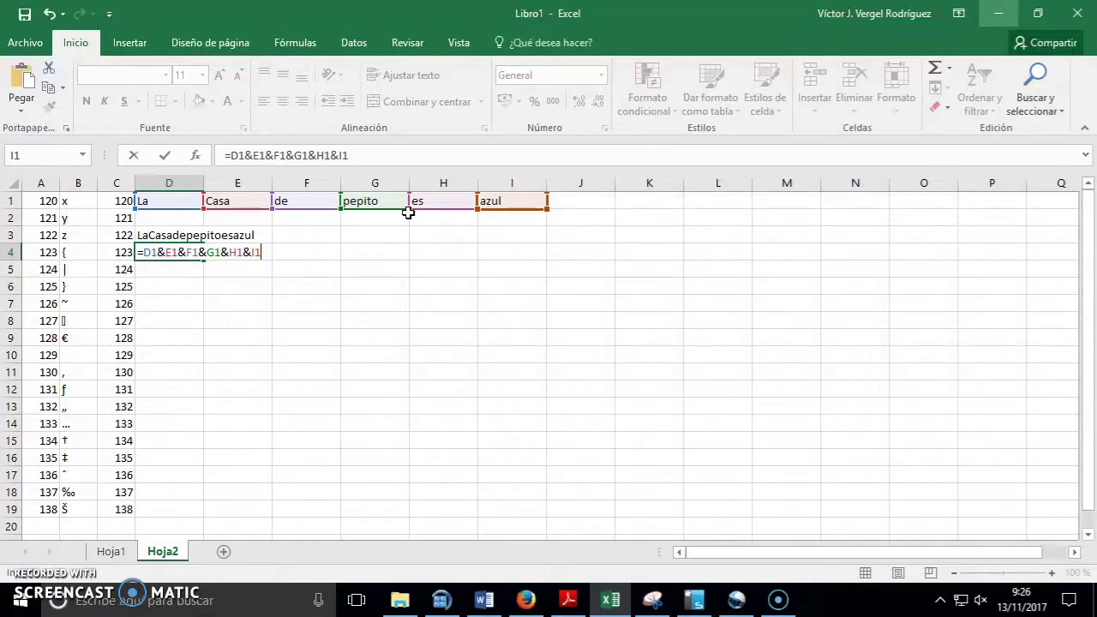
key("Return")
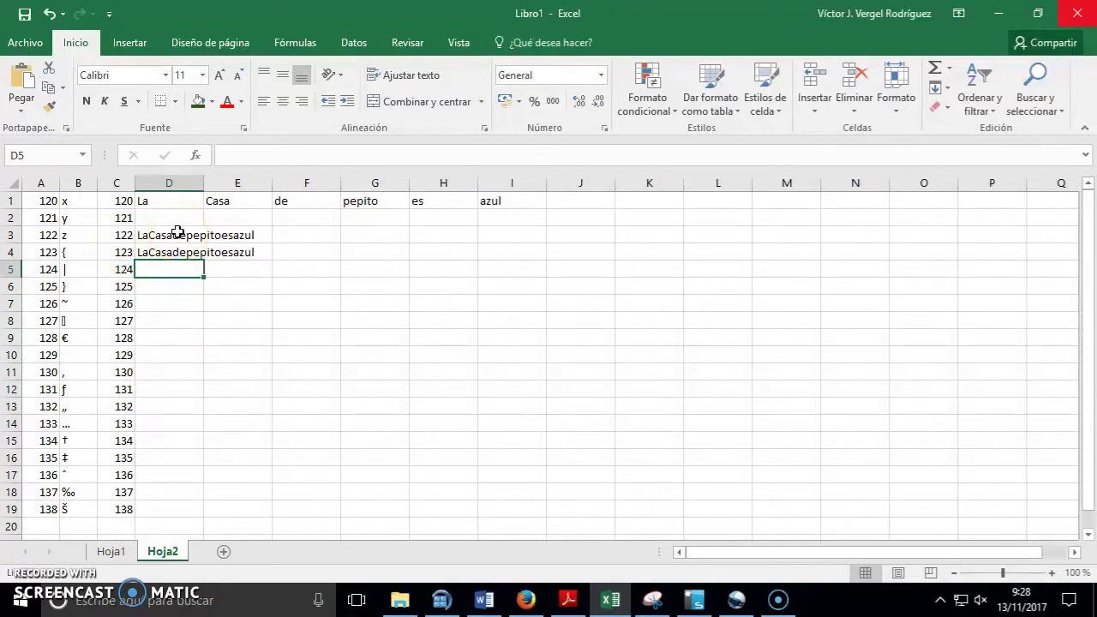
Reopen D3's CONCATENAR arguments and move E1 and F1 to the third and fifth slots
left_click(176, 232)
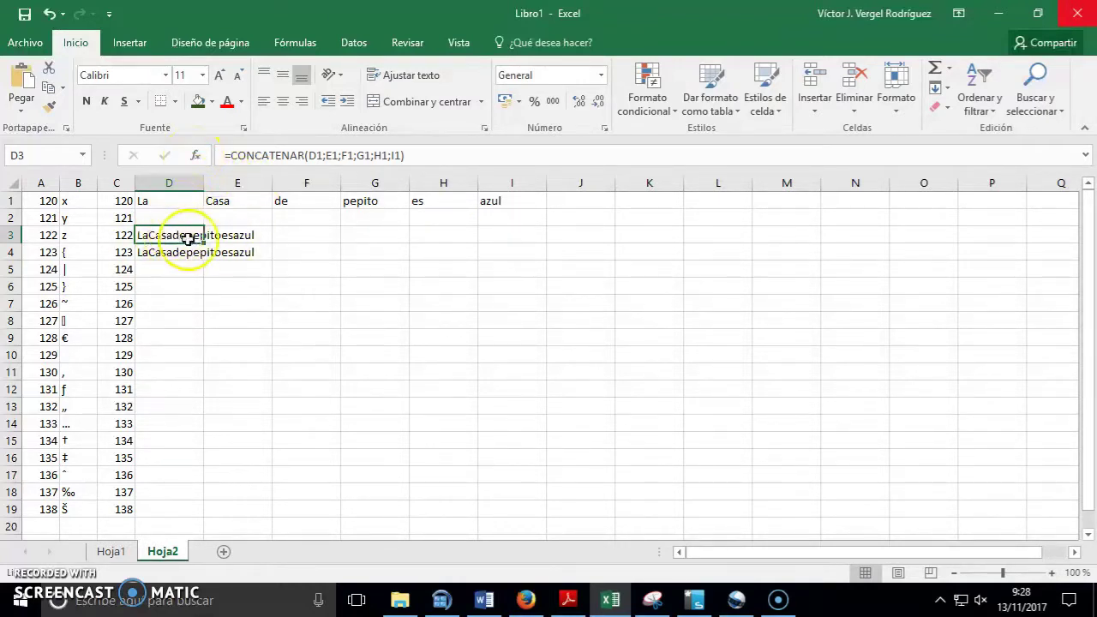
left_click(195, 155)
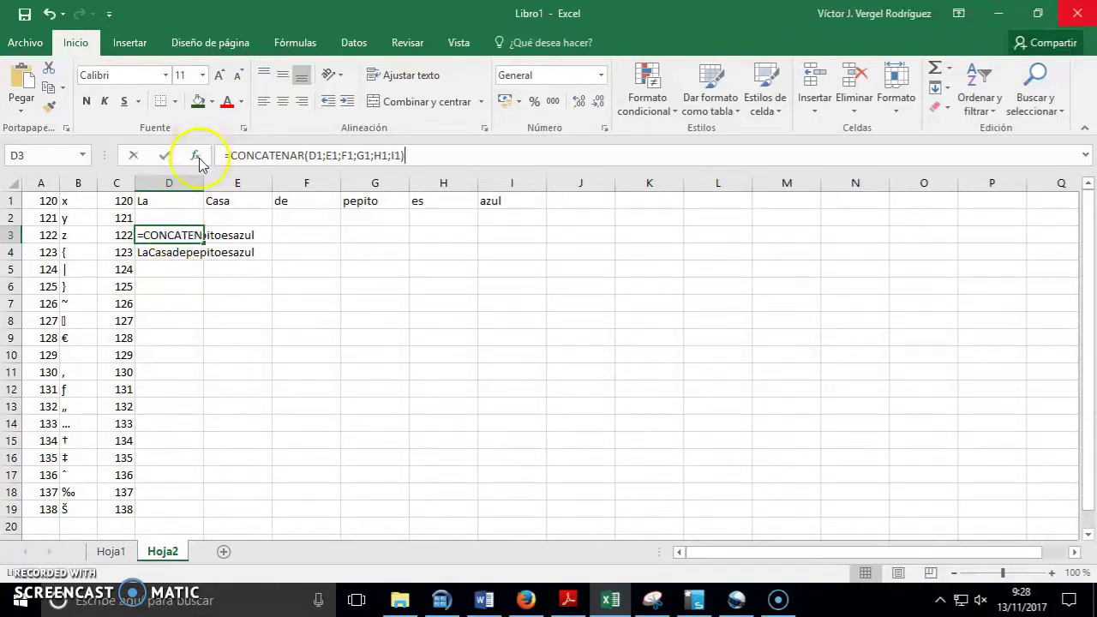
left_click(711, 236)
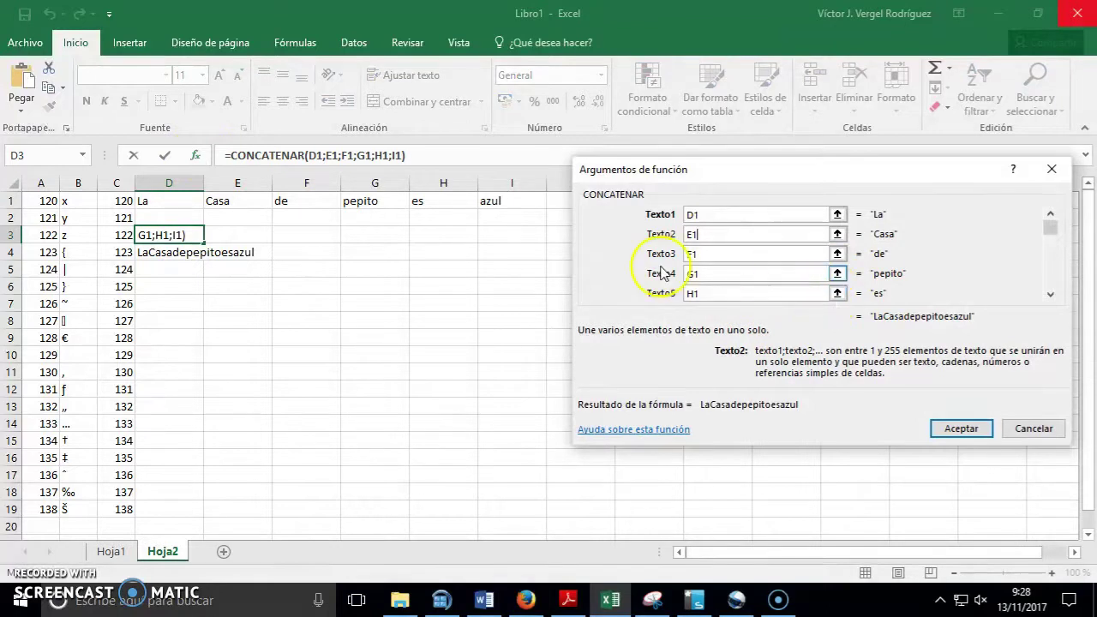
double_click(711, 237)
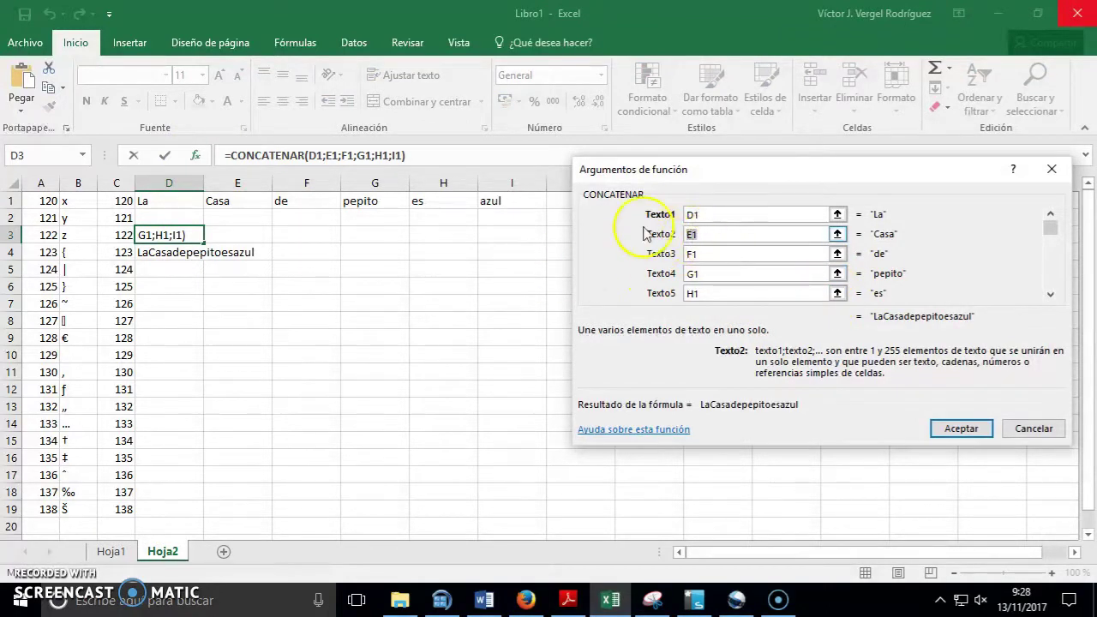
key("Delete")
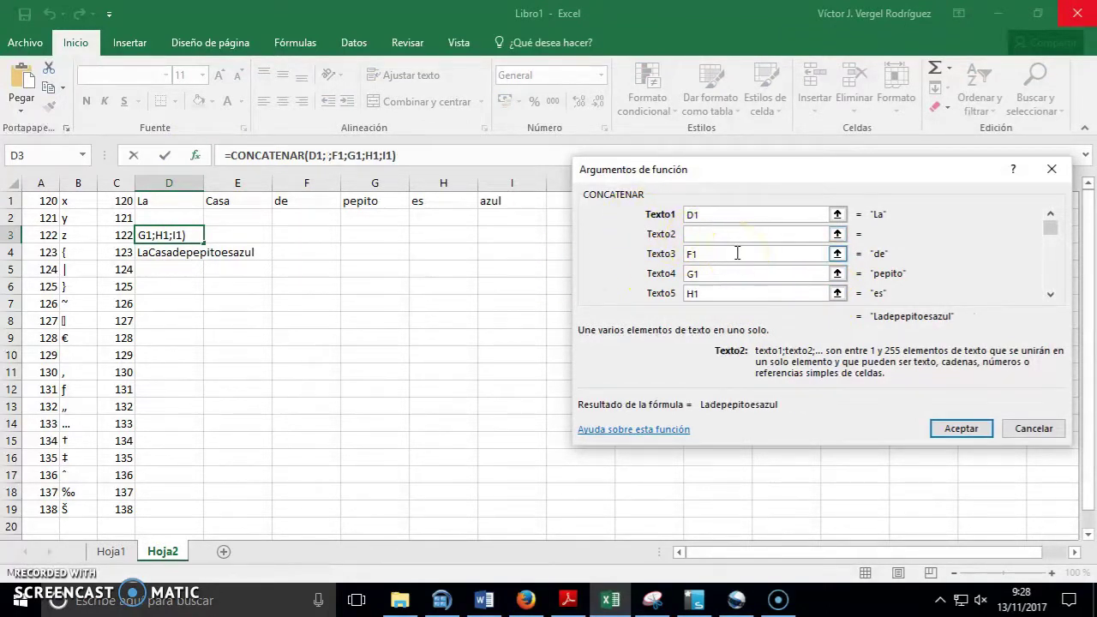
left_click(723, 256)
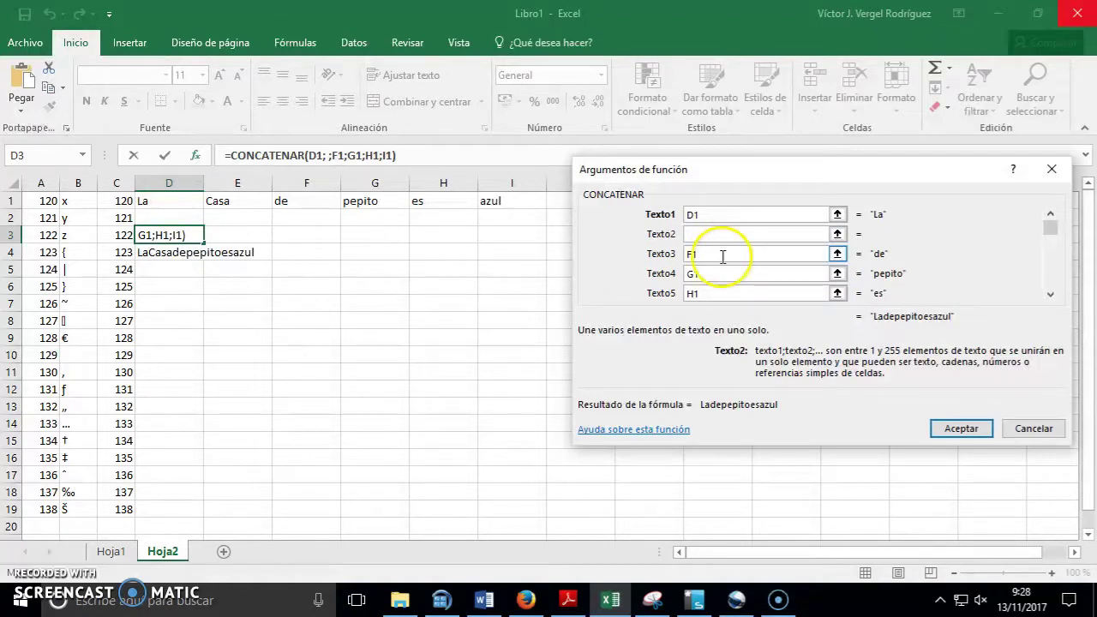
double_click(722, 255)
left_click(221, 200)
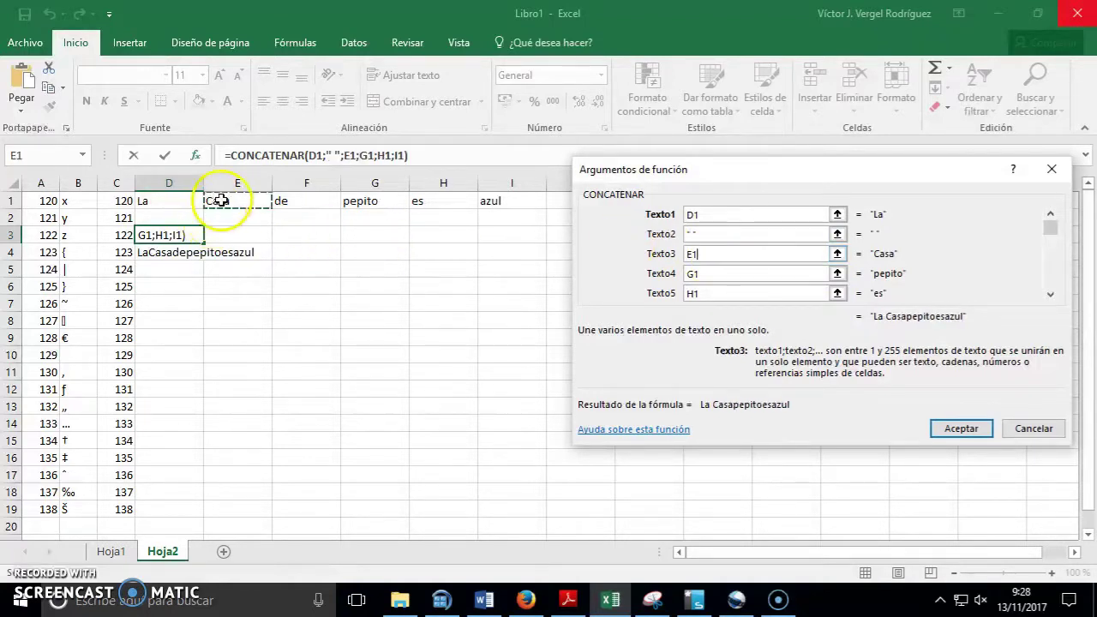
double_click(714, 274)
key("Delete")
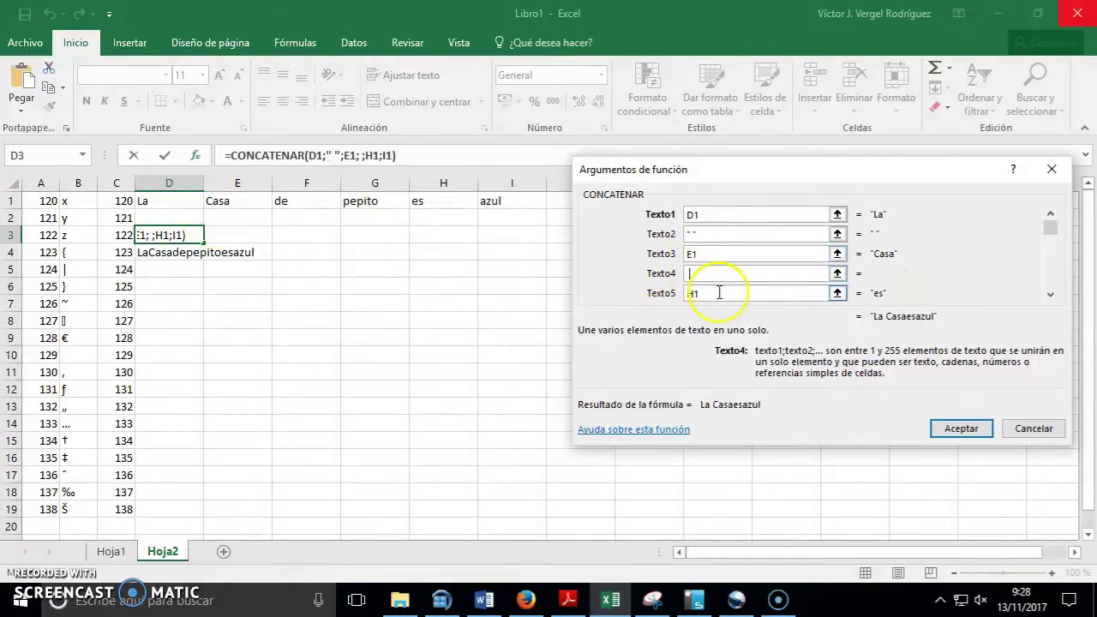
double_click(719, 293)
left_click(279, 201)
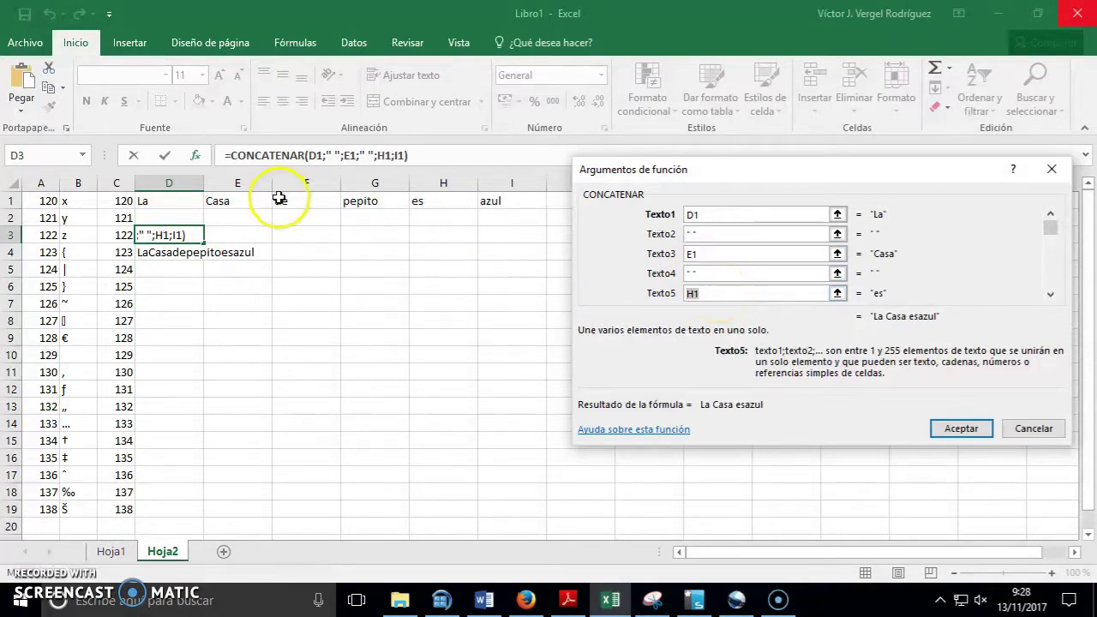
Fill the in-between slots with " " spaces and place G1, H1 and I1 in the seventh, ninth and eleventh arguments
left_click(1049, 294)
left_click(1050, 294)
left_click(1049, 296)
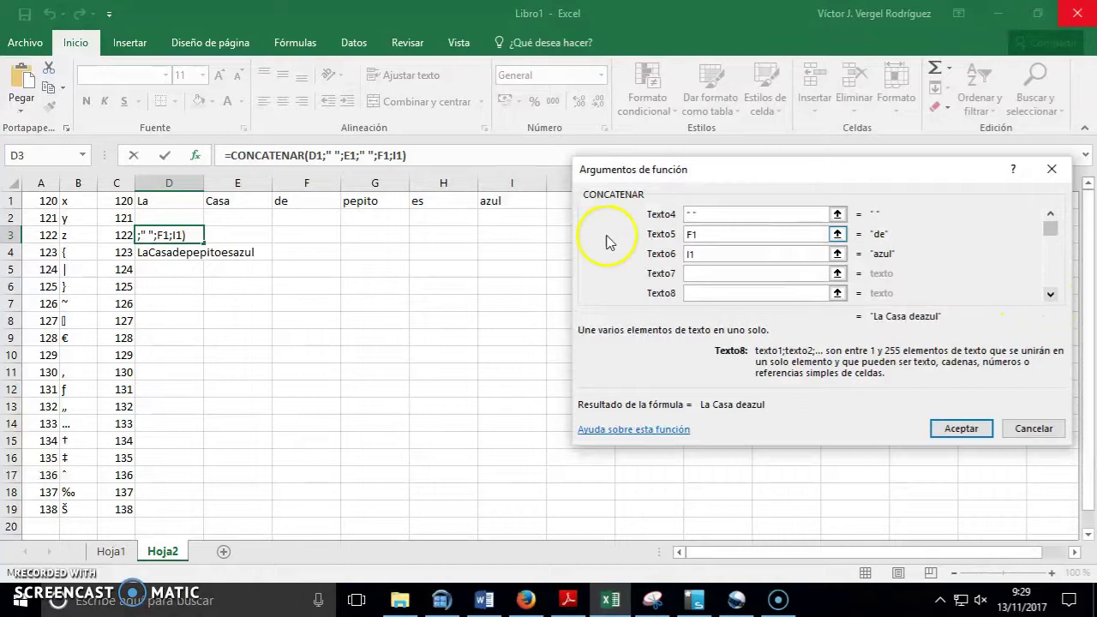
double_click(722, 251)
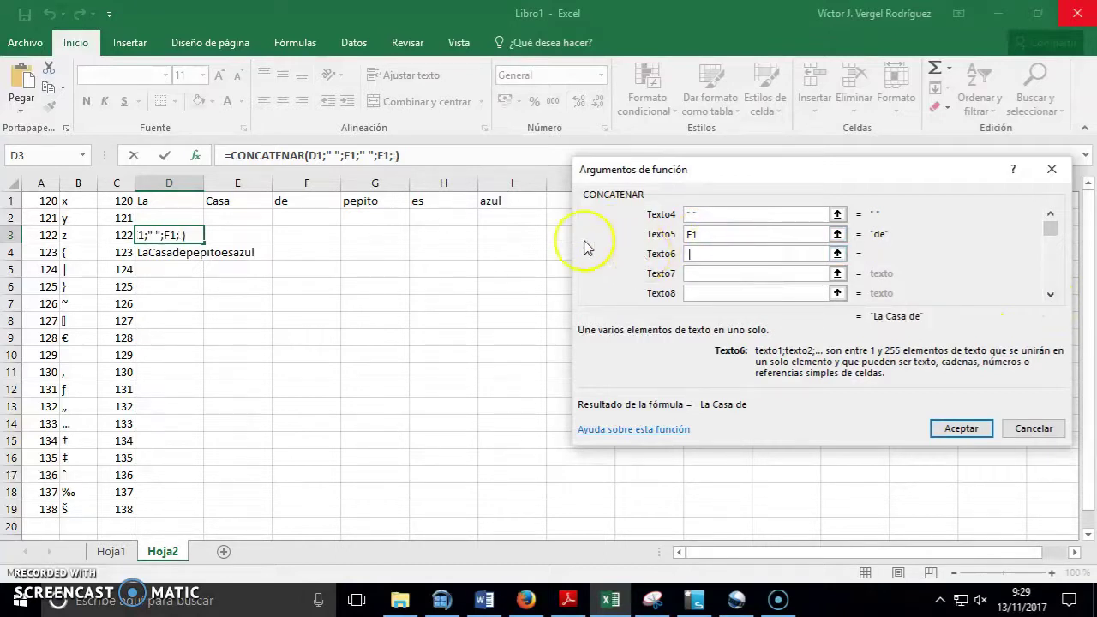
type("\" \"")
left_click(686, 273)
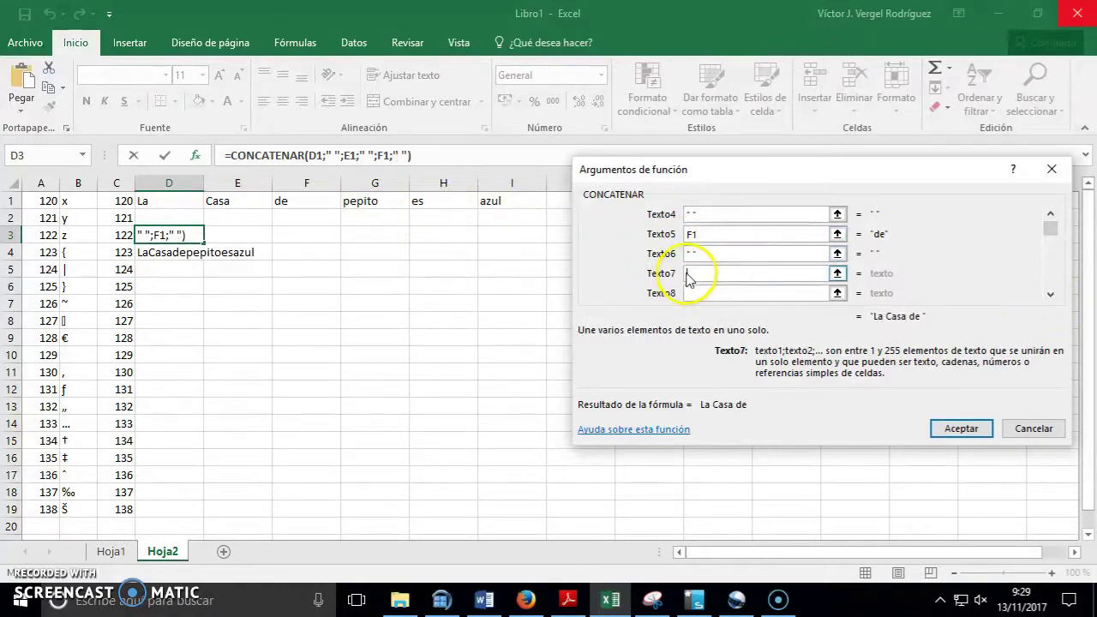
left_click(377, 202)
left_click(701, 293)
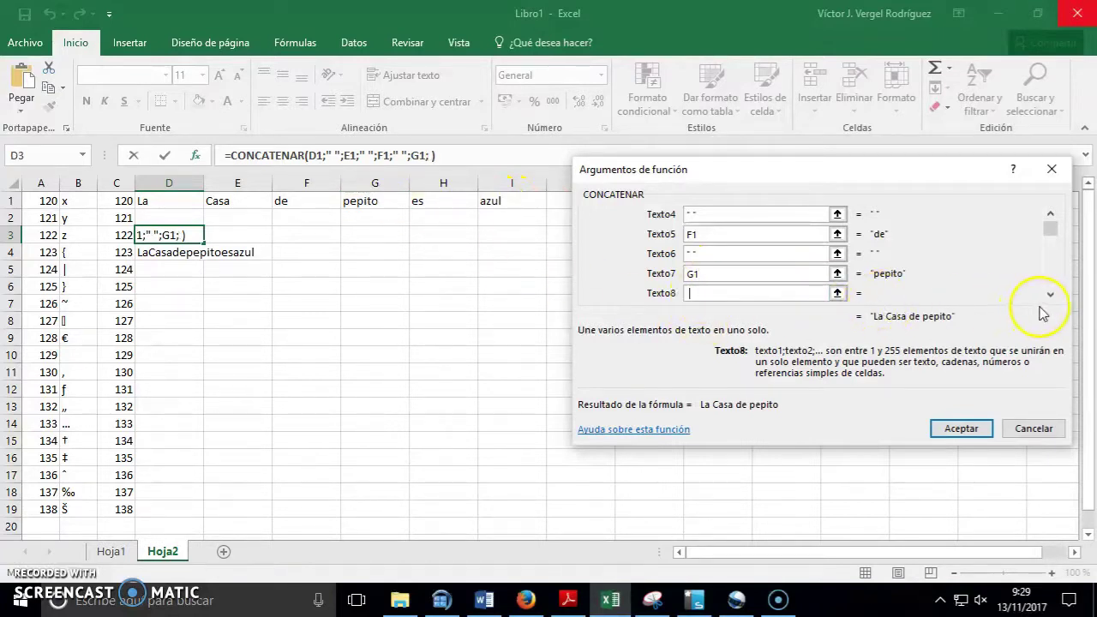
type("\" \"")
key("Tab")
key("Tab")
left_click(765, 273)
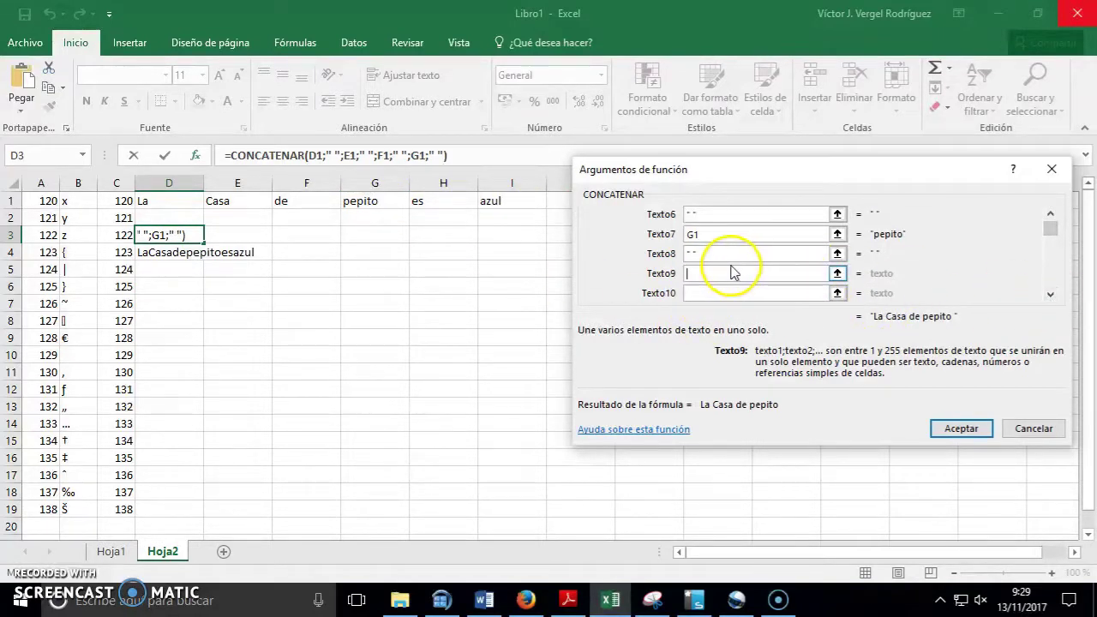
left_click(436, 207)
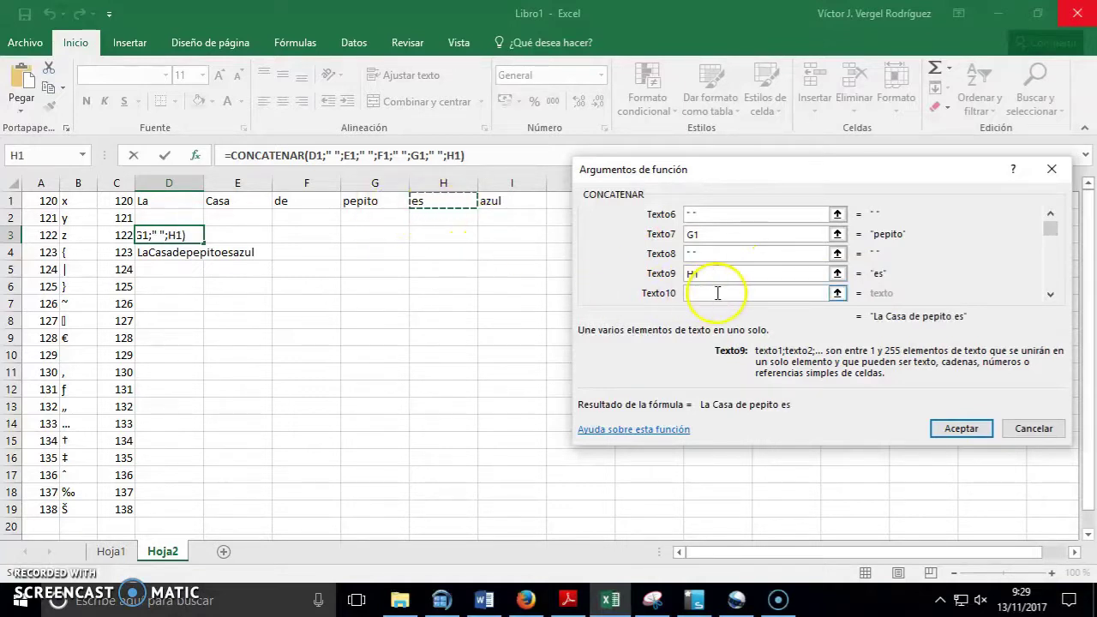
left_click(705, 293)
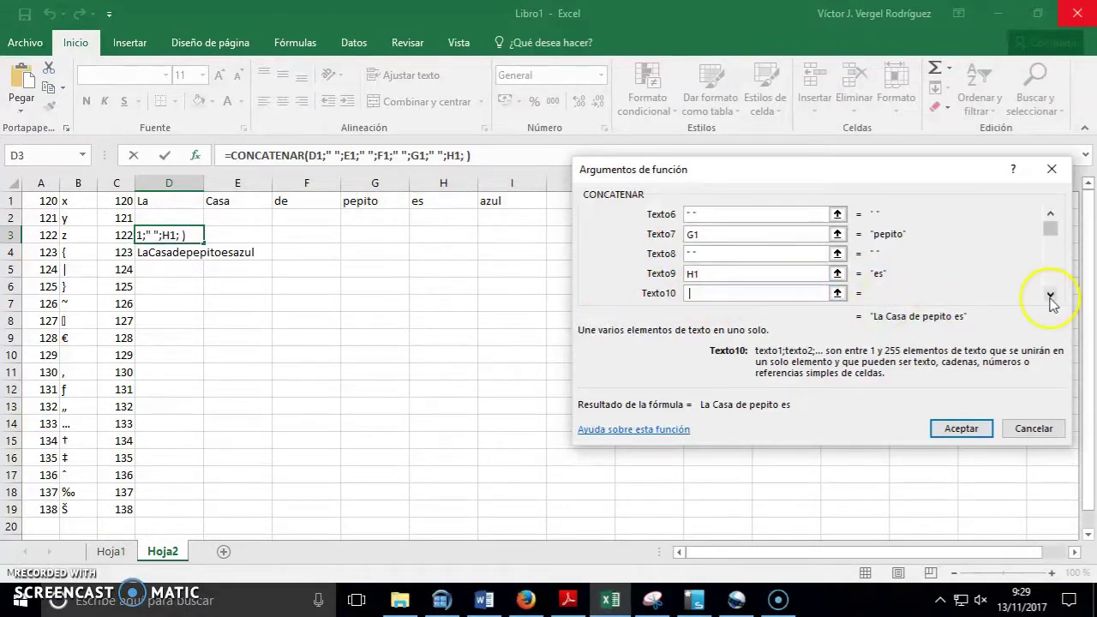
type("\" \"")
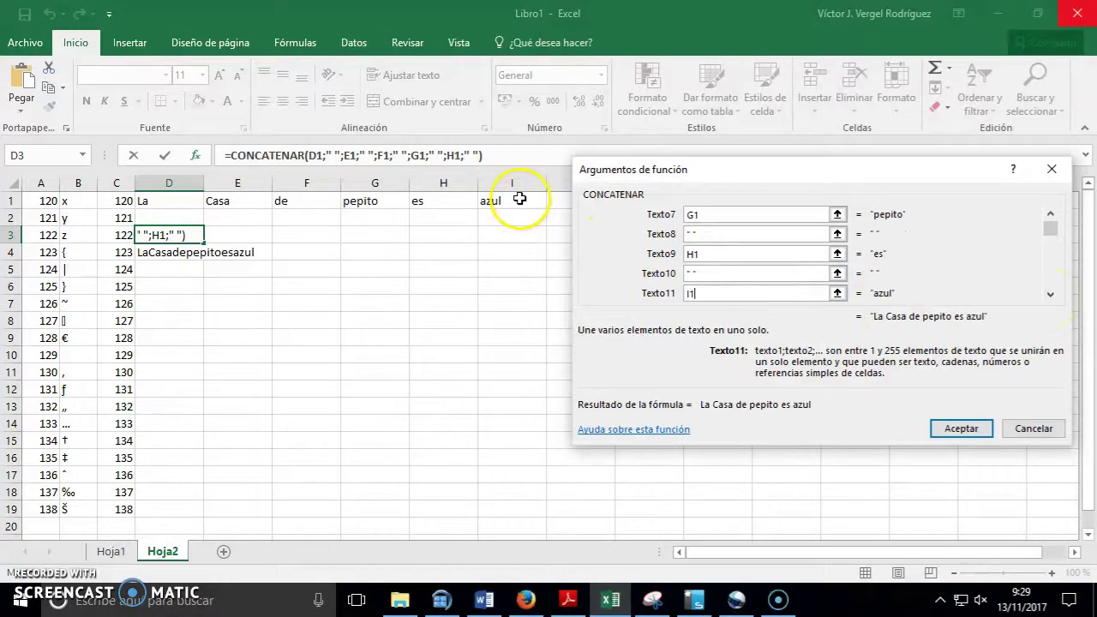
left_click(520, 198)
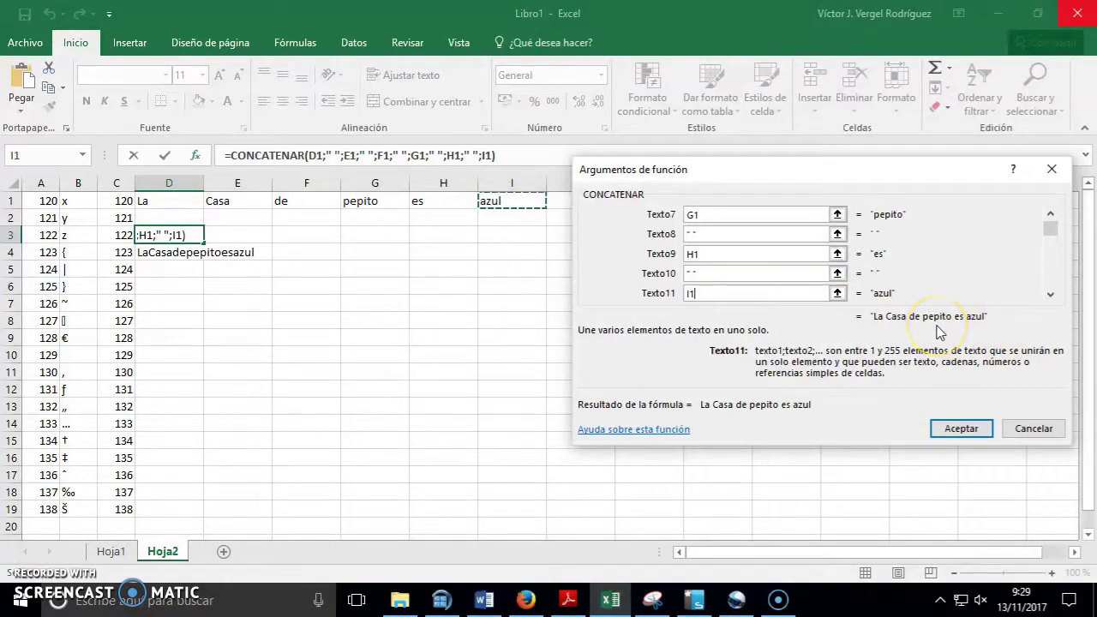
Check the space argument between La and Casa and confirm, so D3 reads 'La Casa de pepito es azul'
left_click(1051, 215)
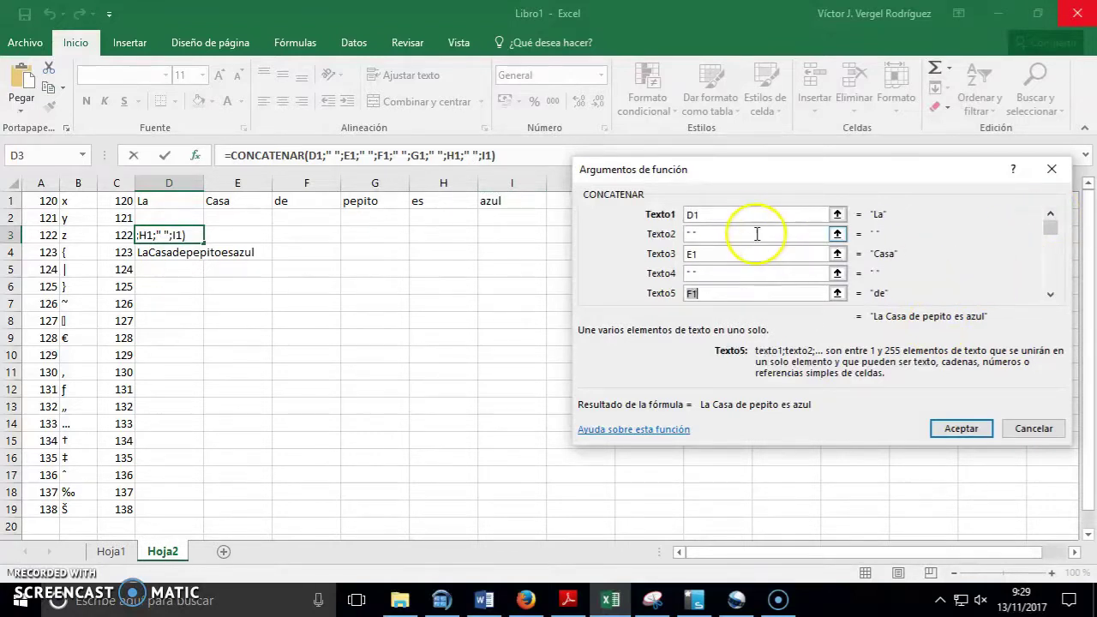
left_click(754, 233)
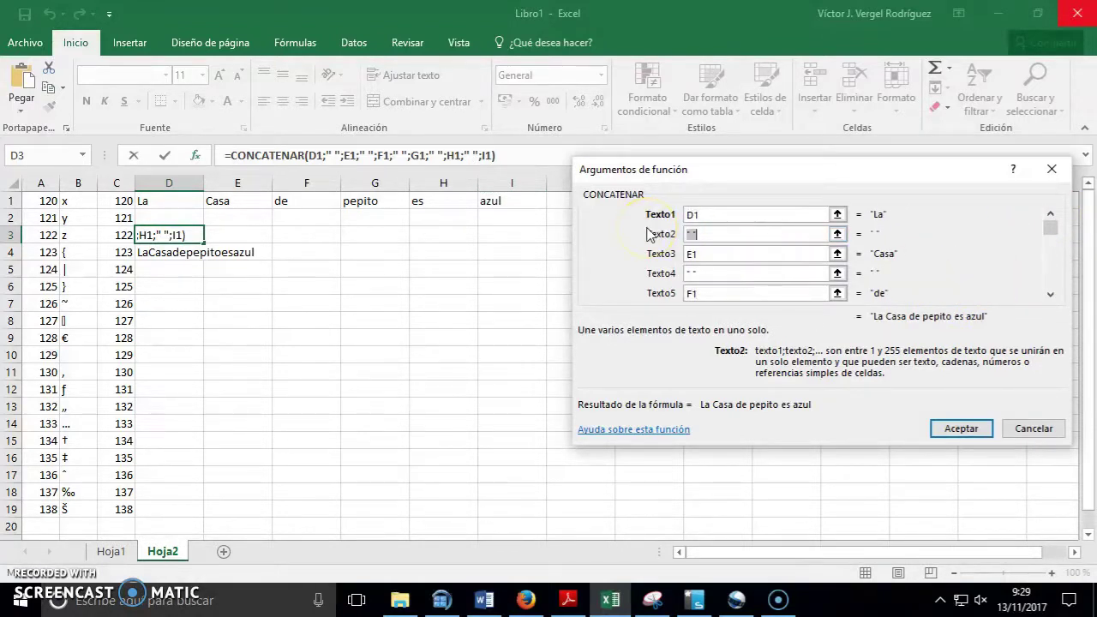
key("super+plus")
key("super+plus")
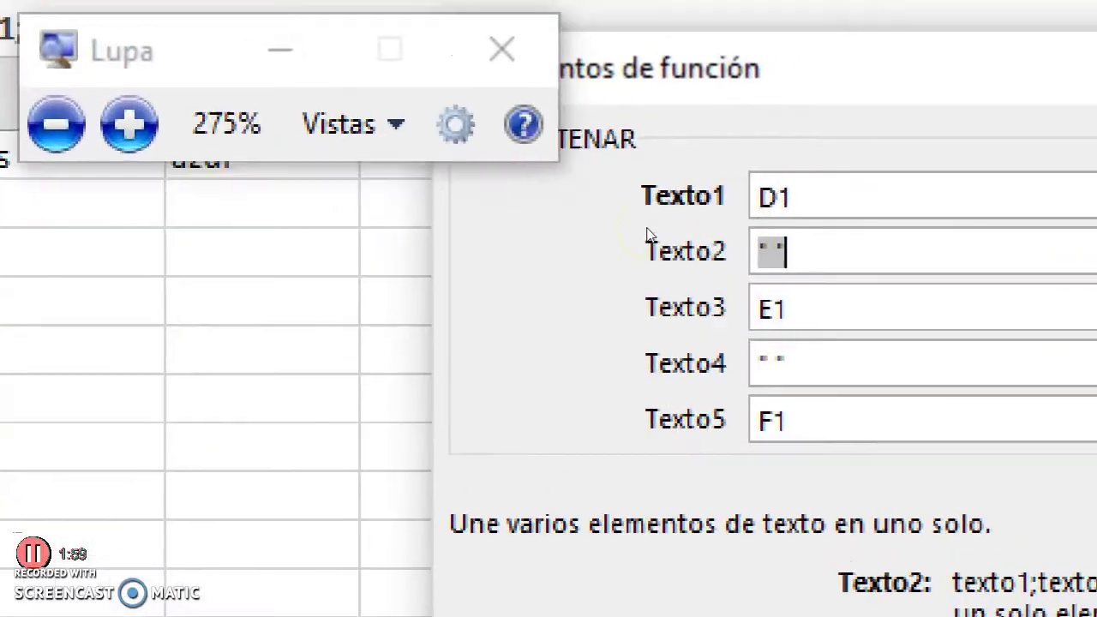
key("super+plus")
key("super+plus")
key("super+plus")
key("super+plus")
key("super+plus")
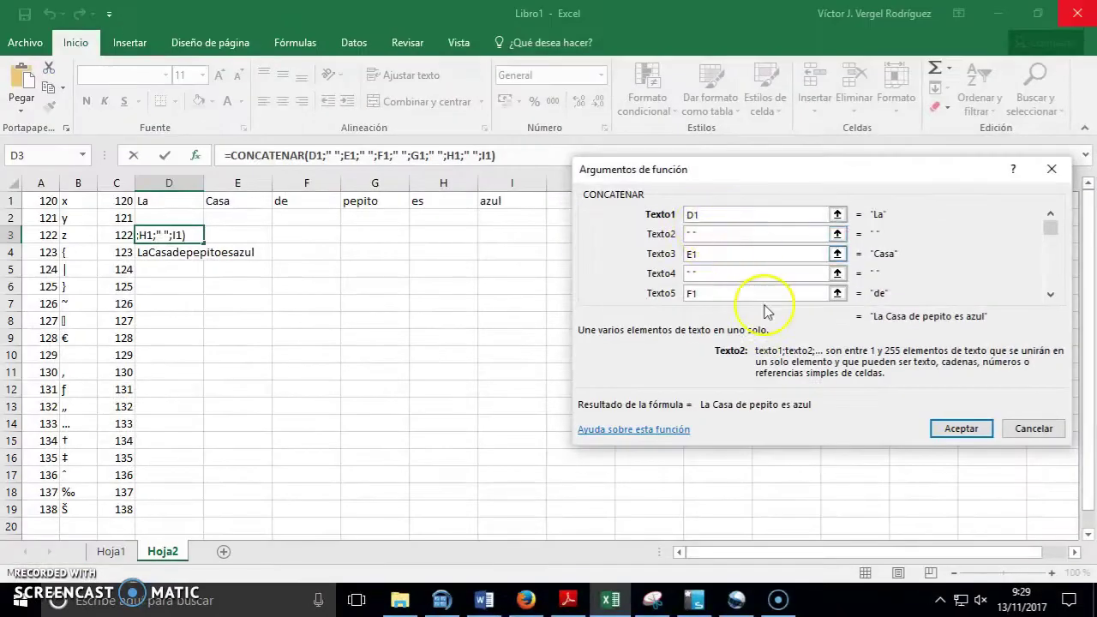
left_click(960, 435)
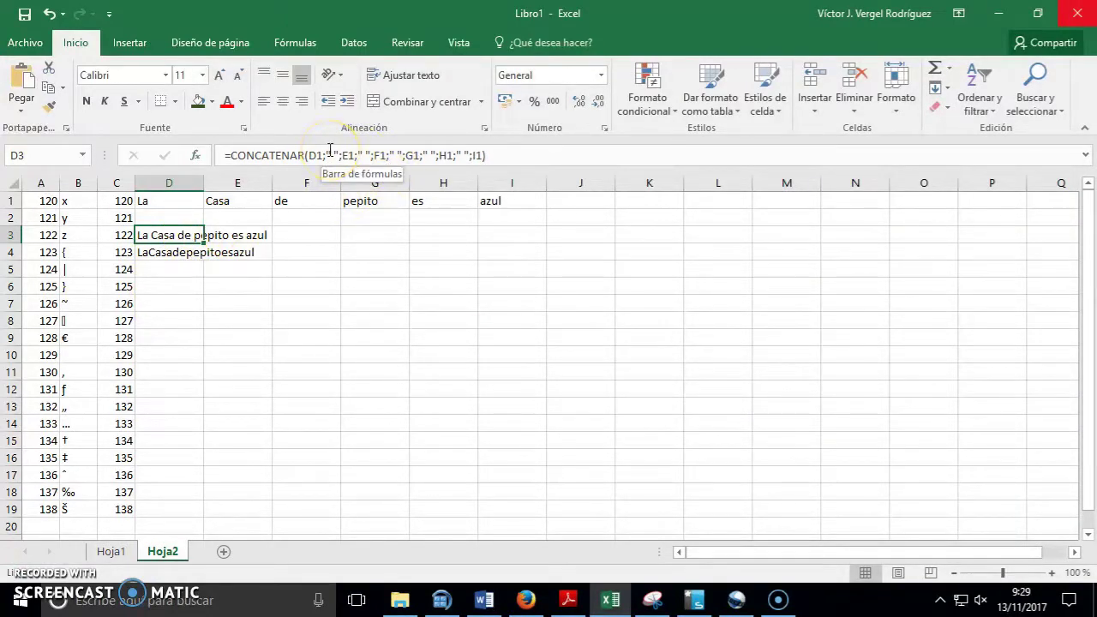
key("super+plus")
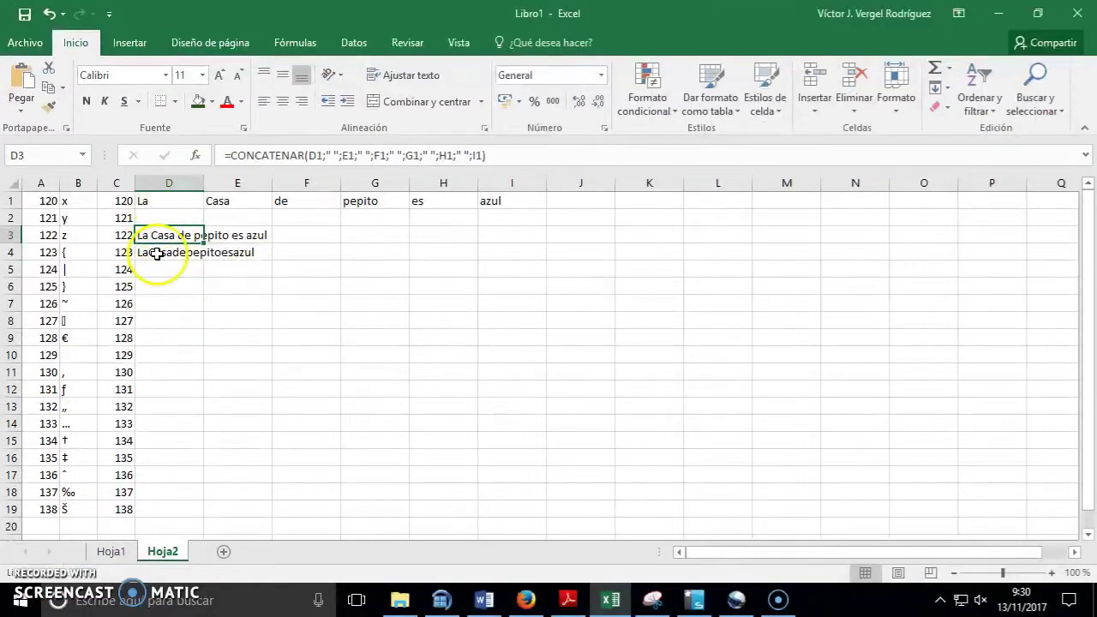
Edit D4 to =D1&" "&E1&" "&F1&" "&G1&" "&H1&" "&I1 so the words are spaced
left_click(159, 251)
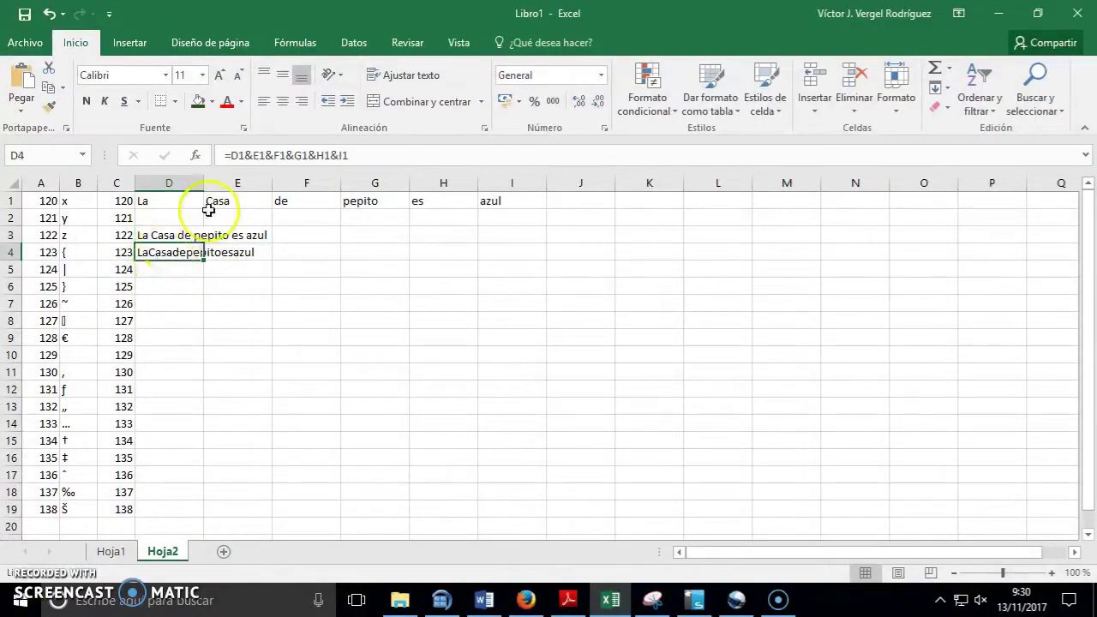
left_click(253, 156)
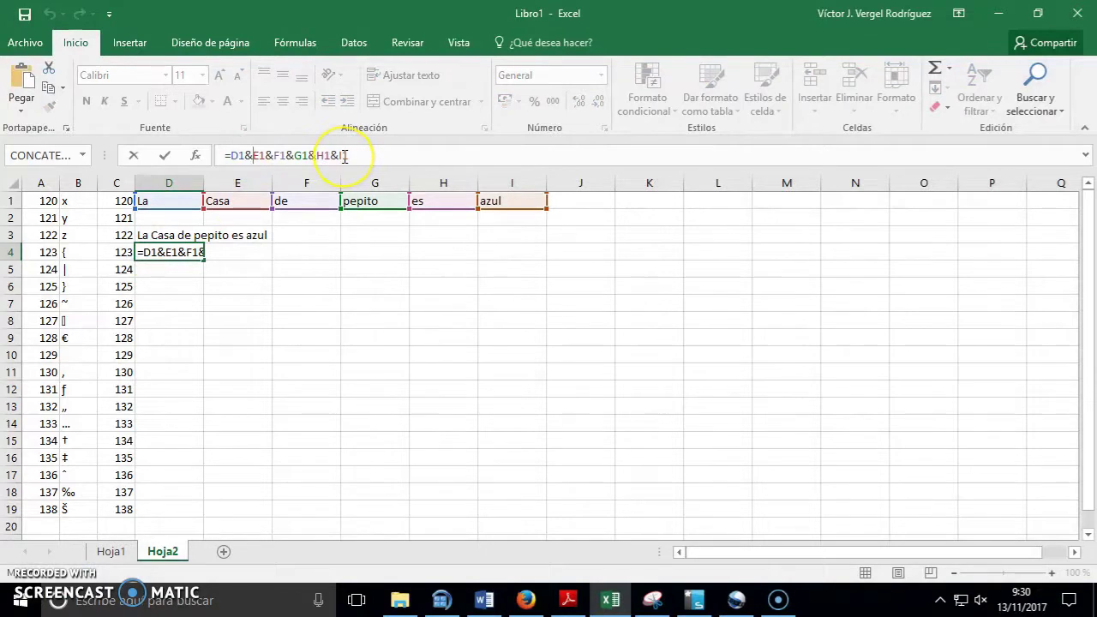
type("\"")
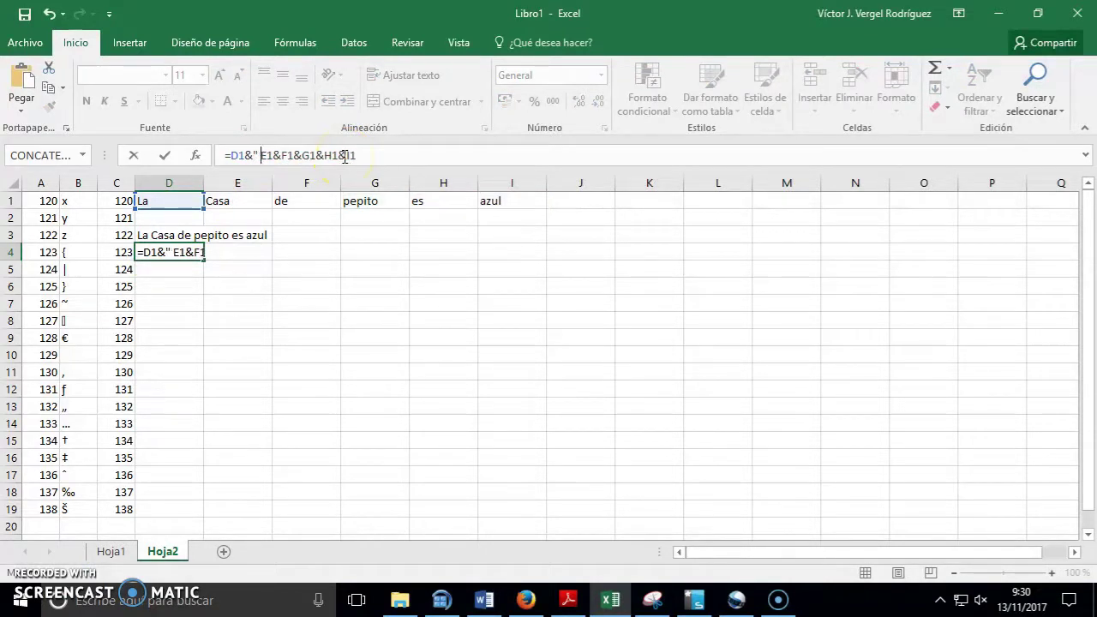
type(" \"&E1")
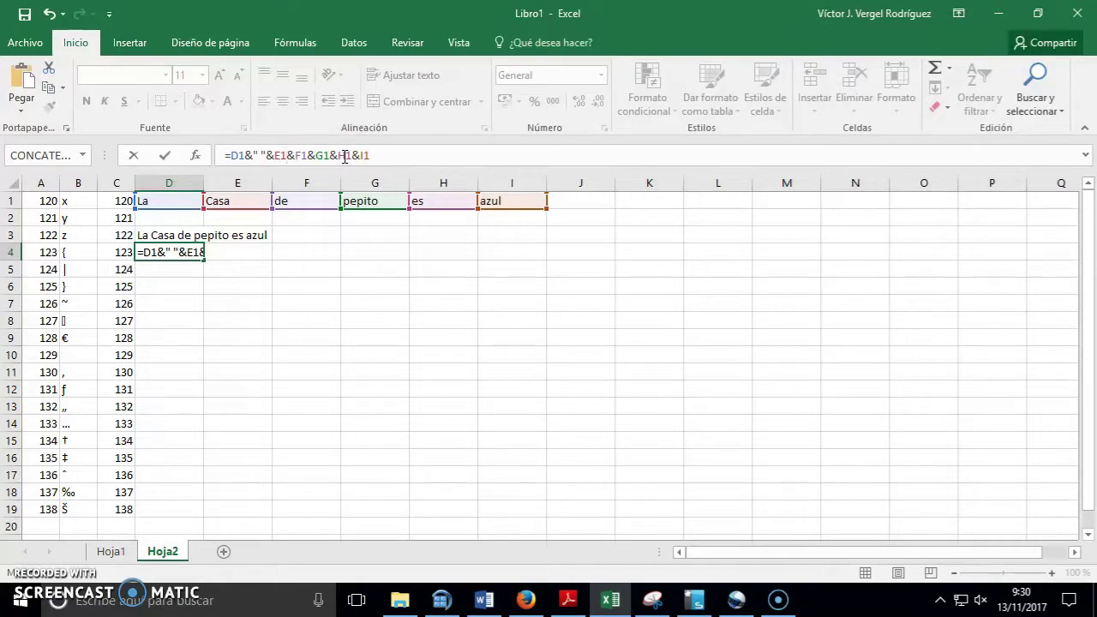
type("&")
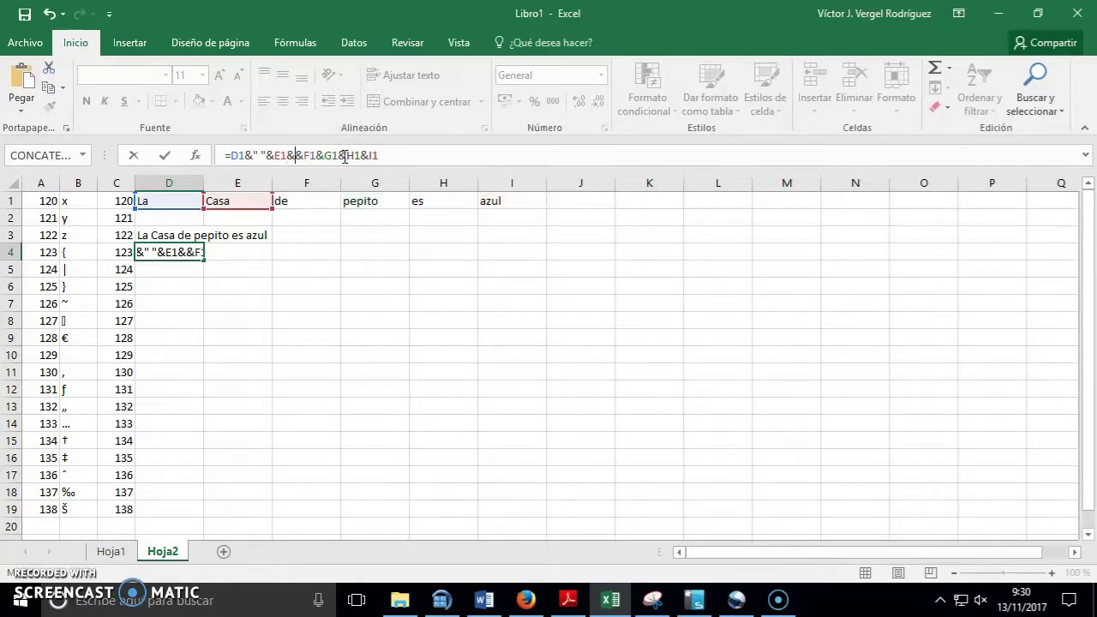
type("\" ")
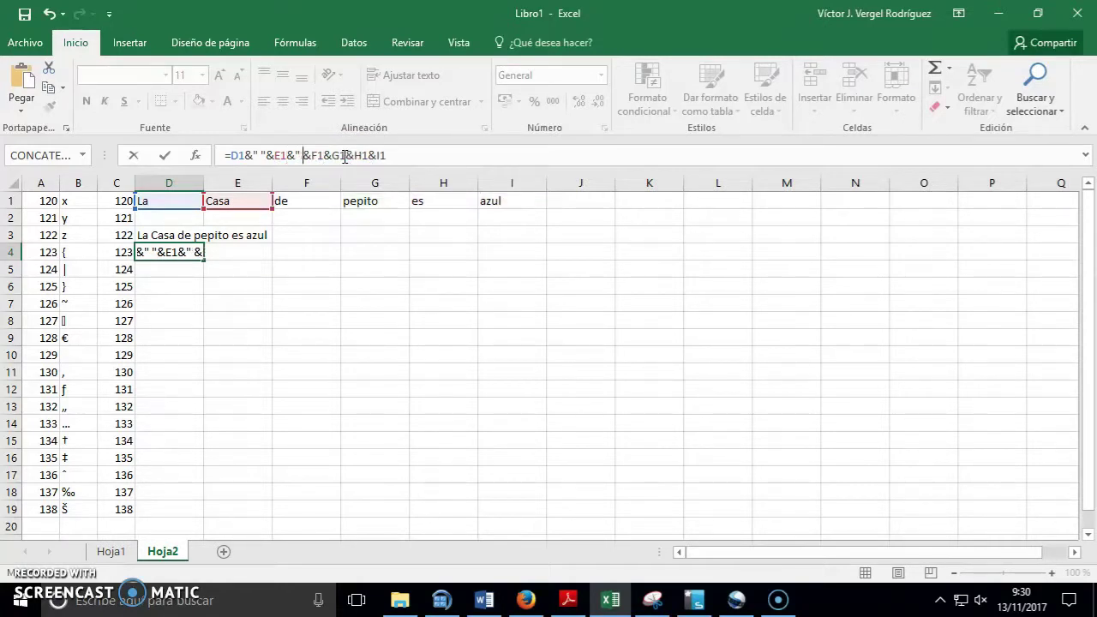
type("\"")
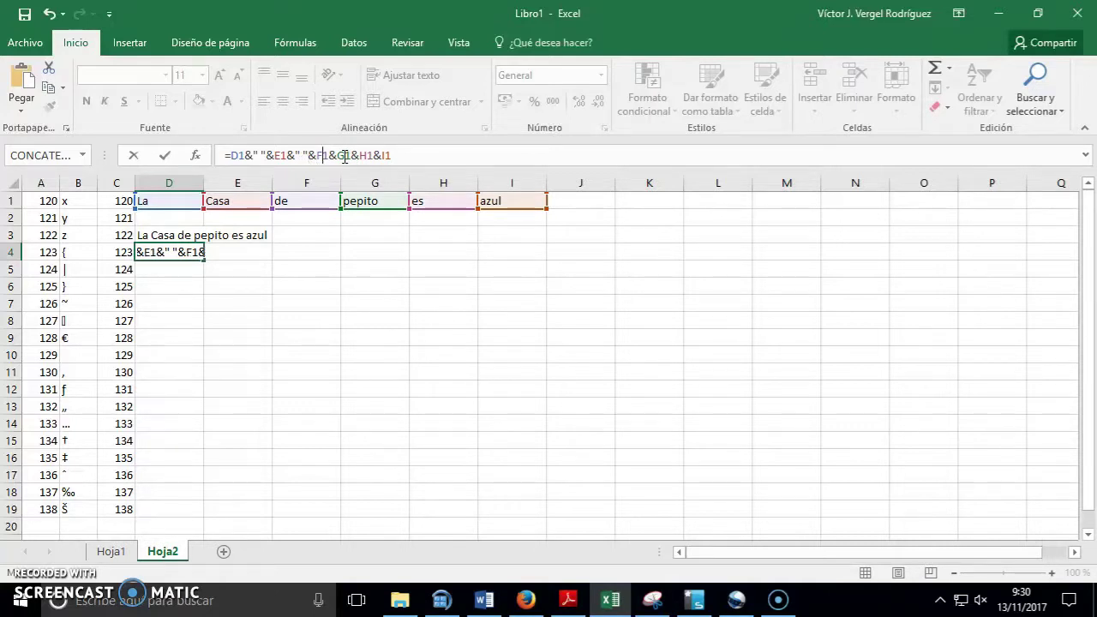
type("&F1&")
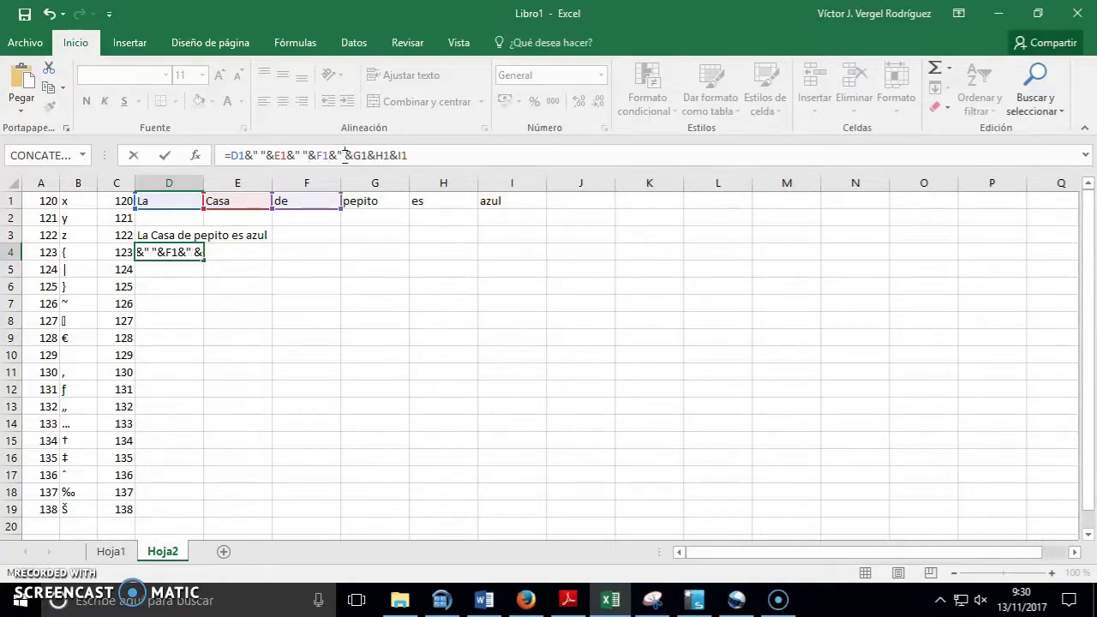
type("\" \"")
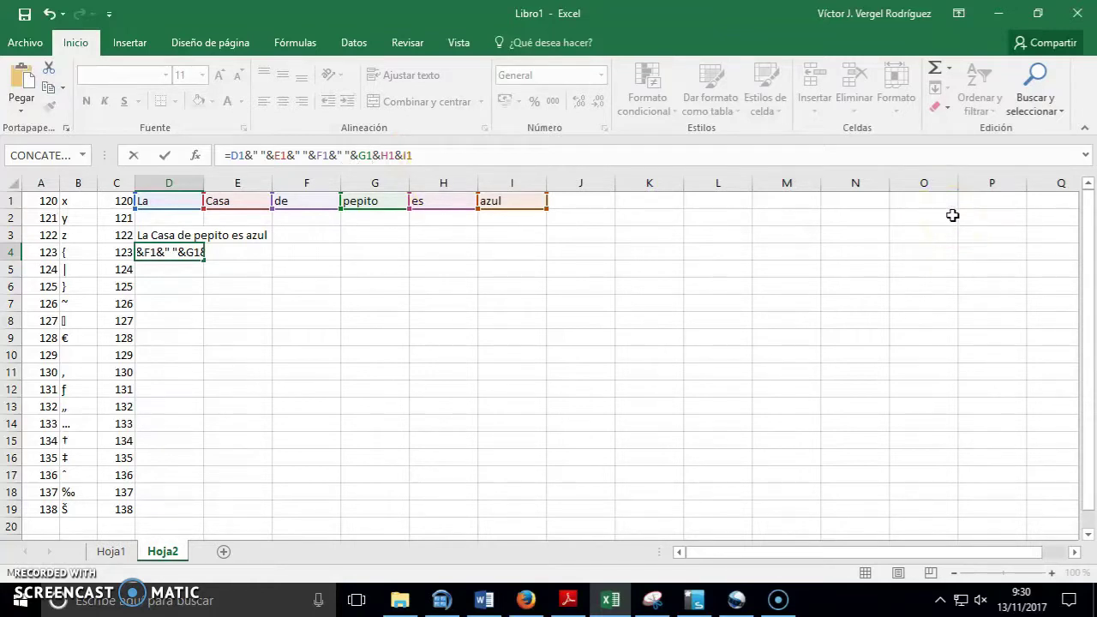
type("&G1&\" \"")
type("&H1&\" \"&")
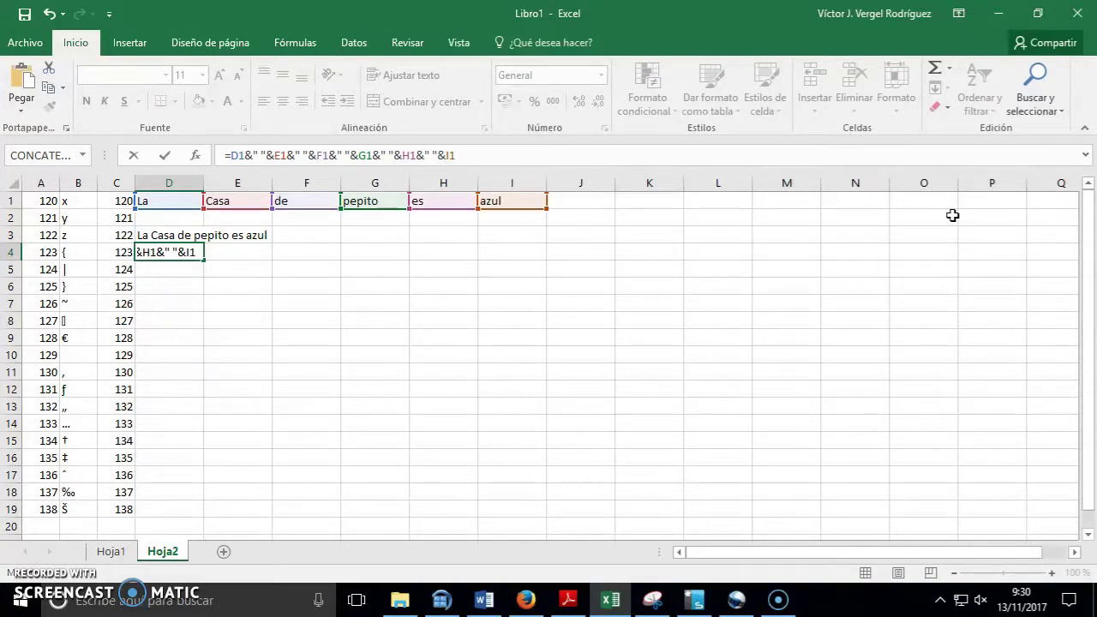
key("Return")
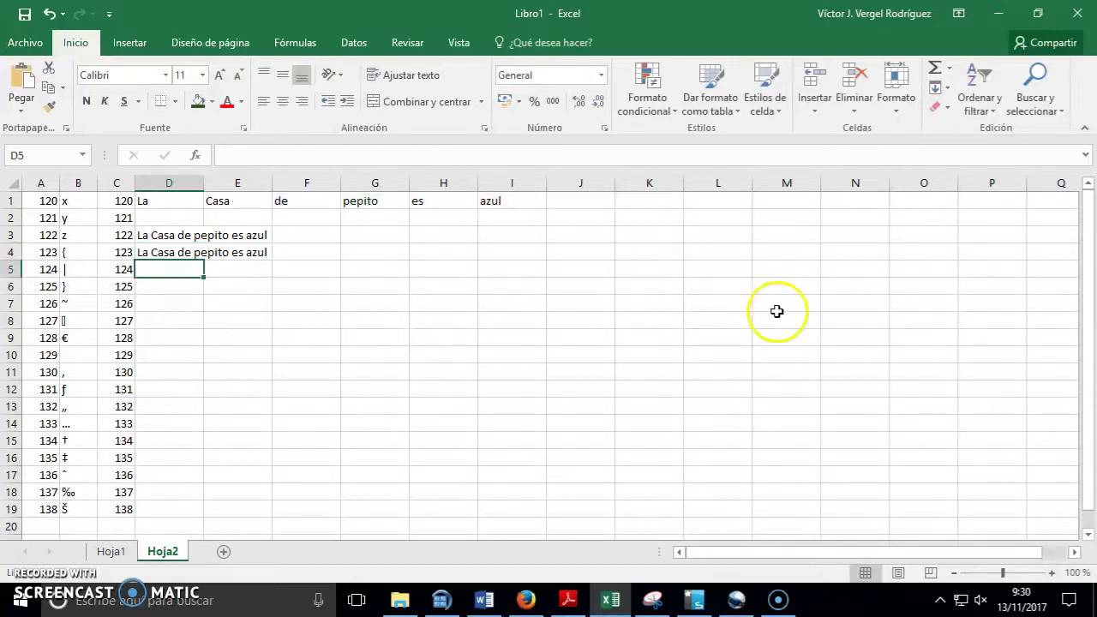
Select D4 to check its formula, adjusting the zoom and moving to the next sheet
left_click(160, 251)
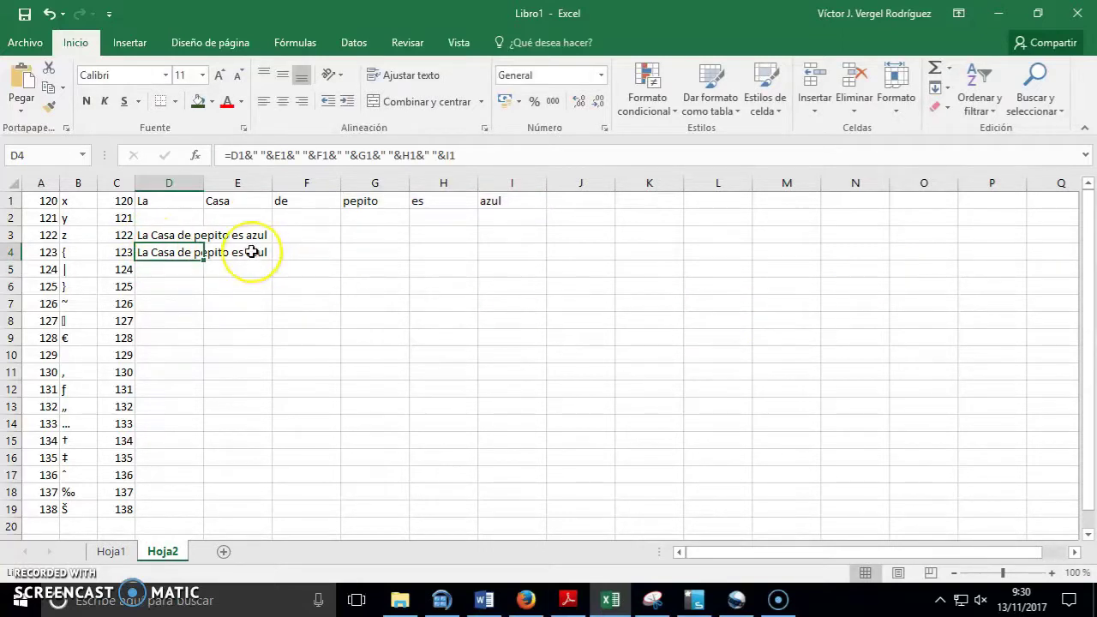
key("super+plus")
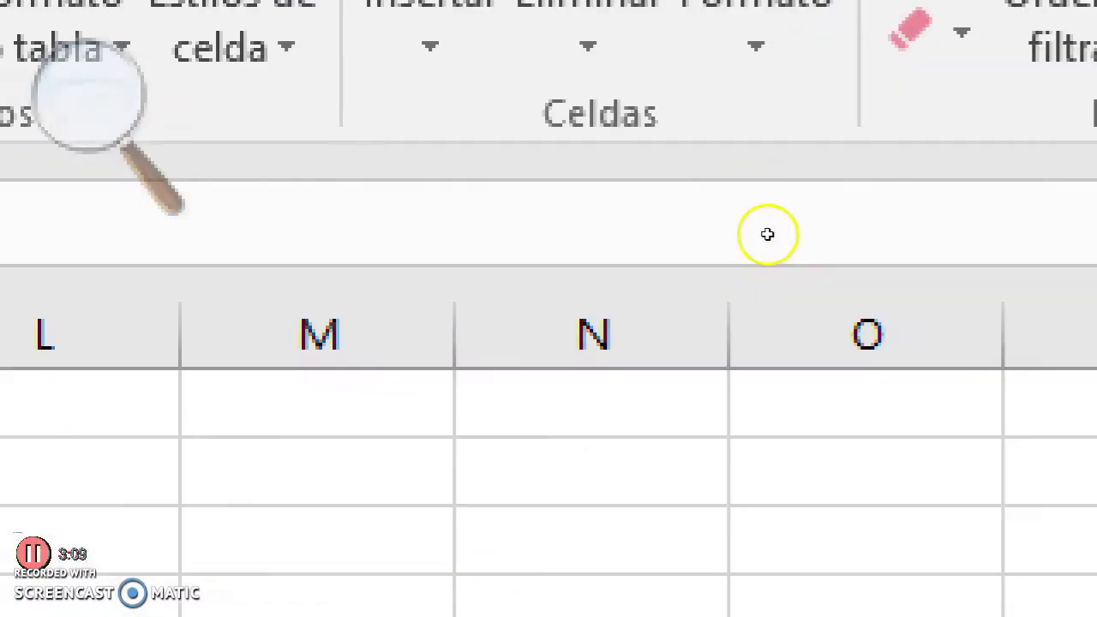
key("super+minus")
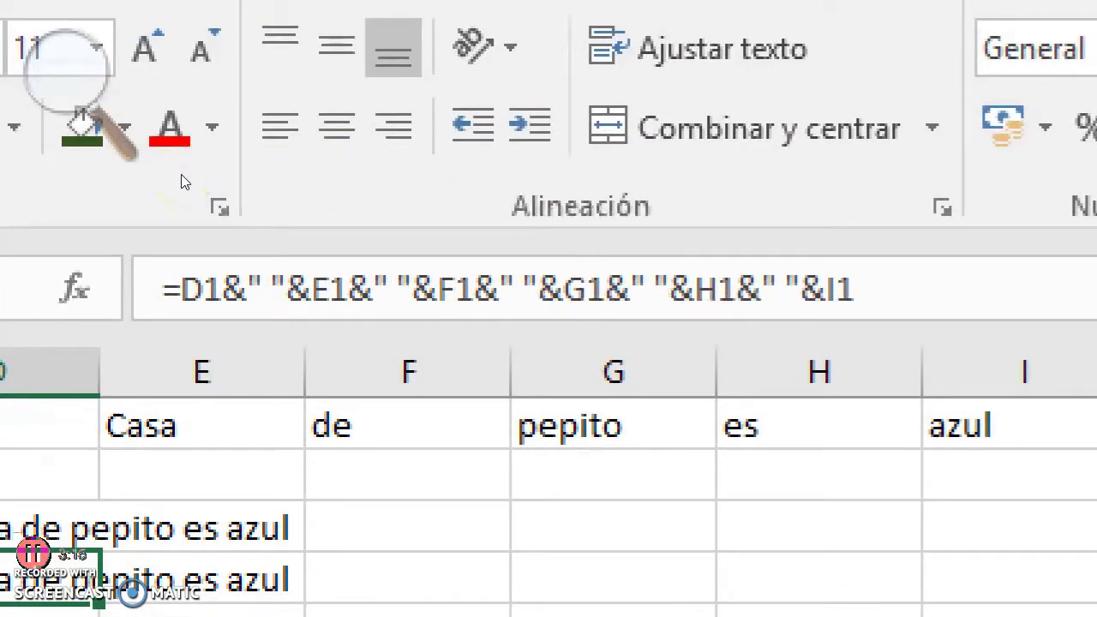
key("ctrl+Page_Down")
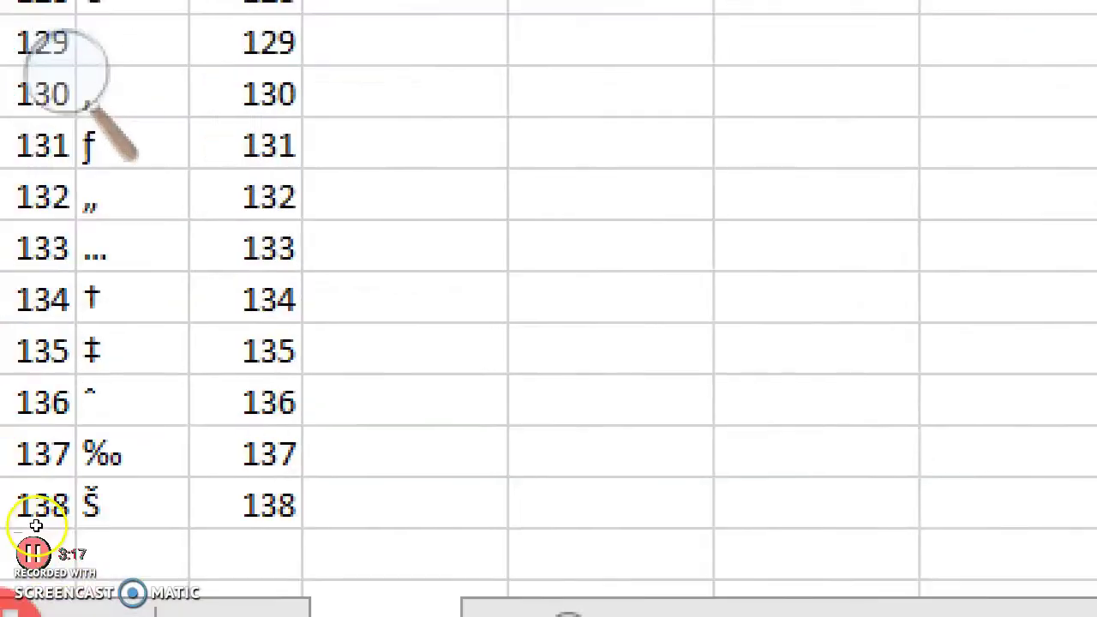
key("super+minus")
key("super+minus")
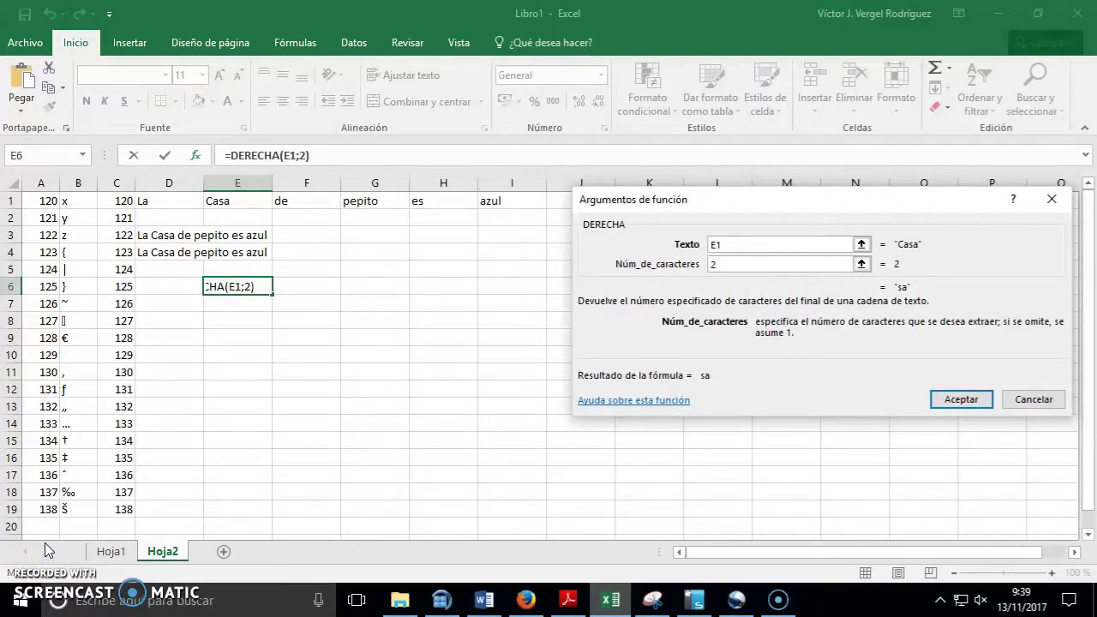
Review the E1 and 2 arguments and confirm =DERECHA(E1;2), so E6 shows sa
left_click(731, 248)
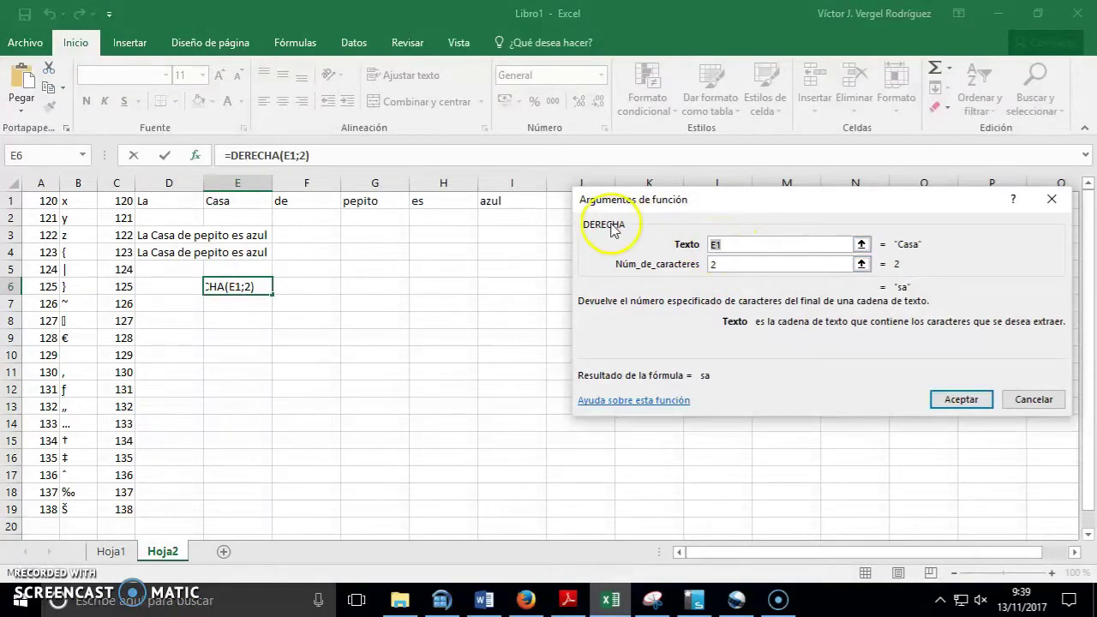
left_click(724, 267)
double_click(724, 266)
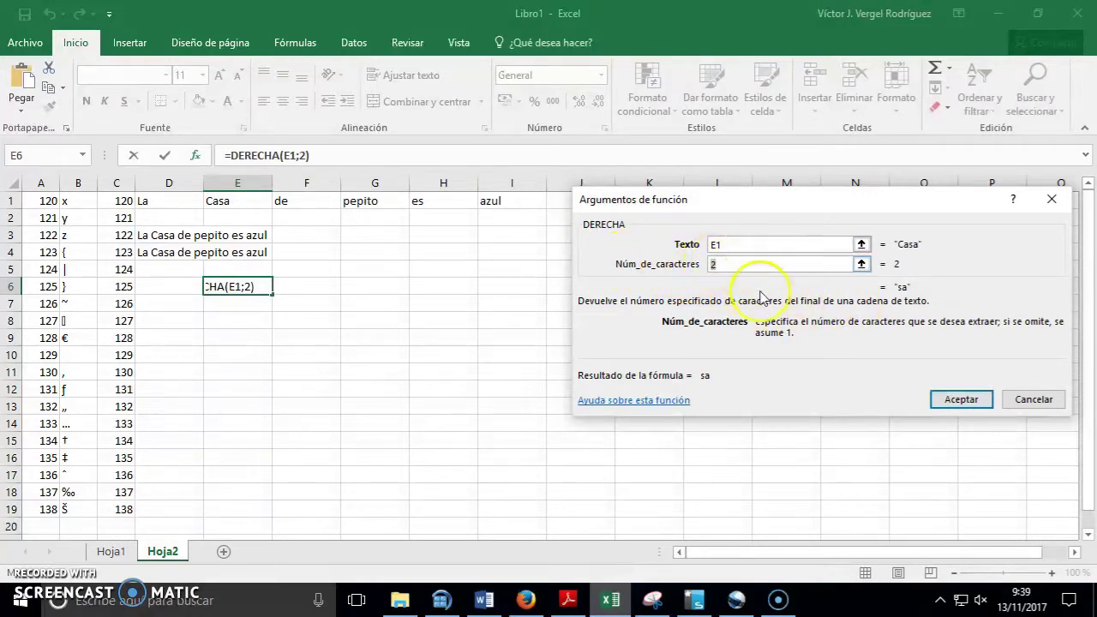
left_click(960, 400)
key("Return")
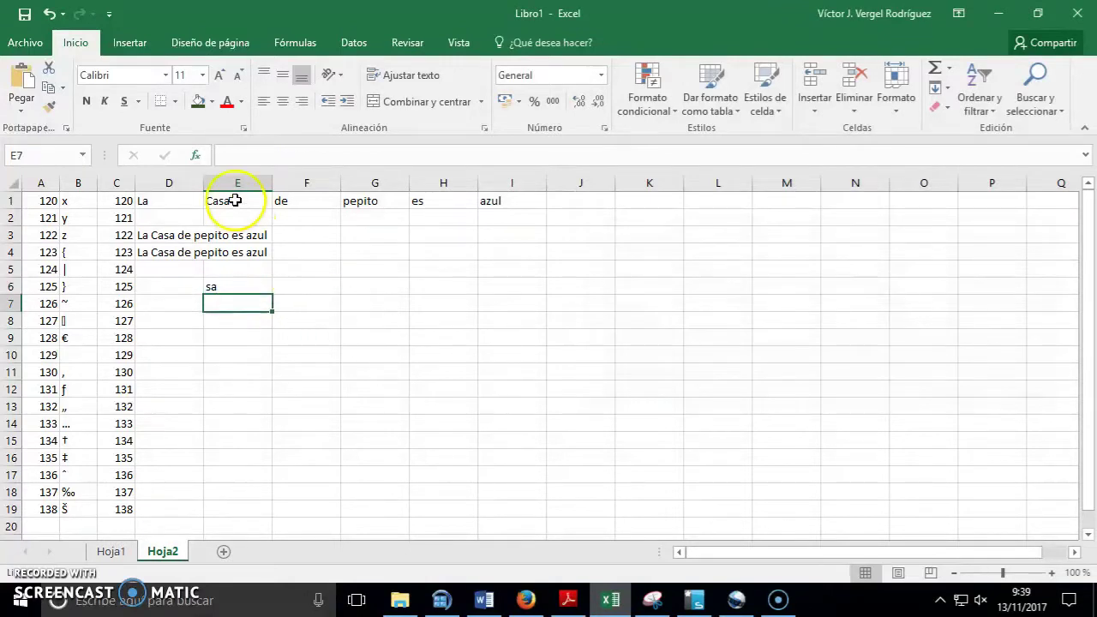
Enter =IZQUIERDA(E1;3) in E7 from the text functions, returning Cas
left_click(195, 155)
left_click(692, 319)
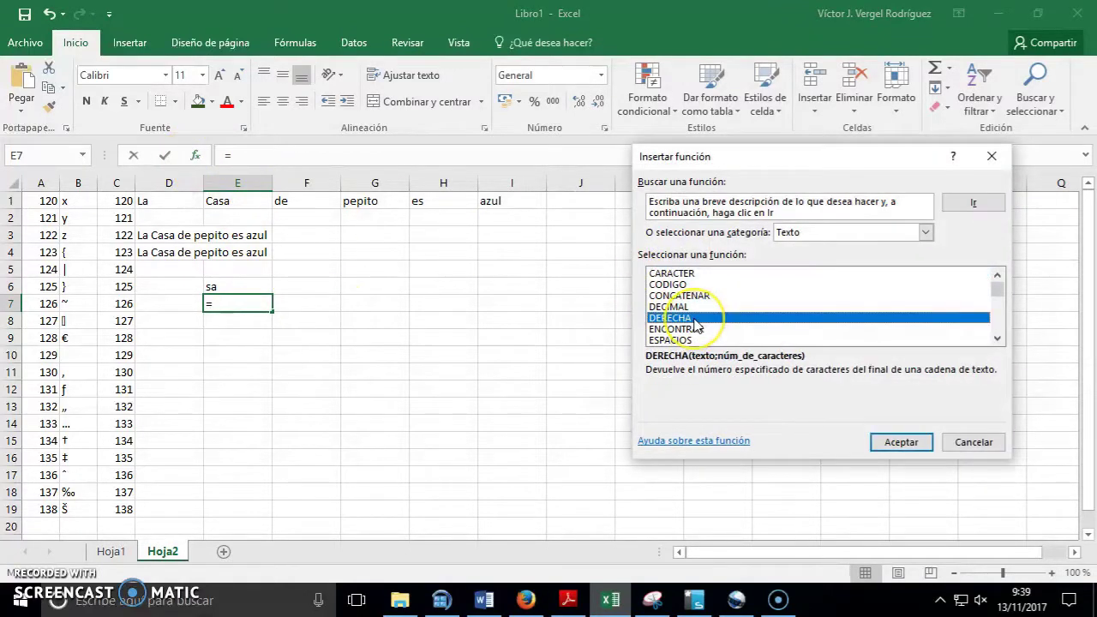
key("Down")
key("Down")
key("Down")
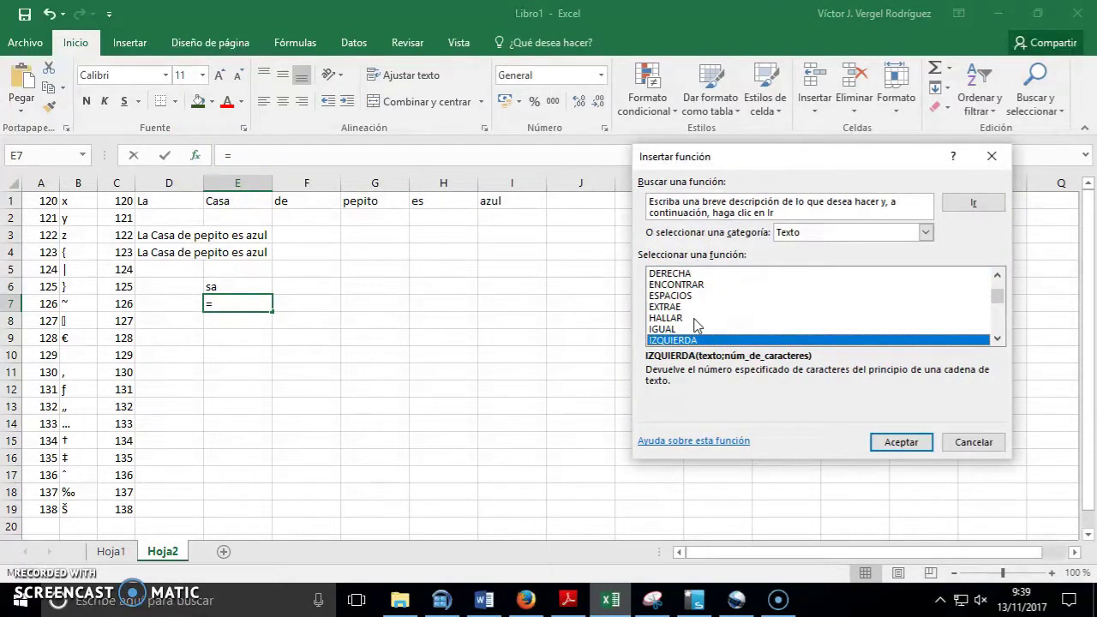
left_click(901, 443)
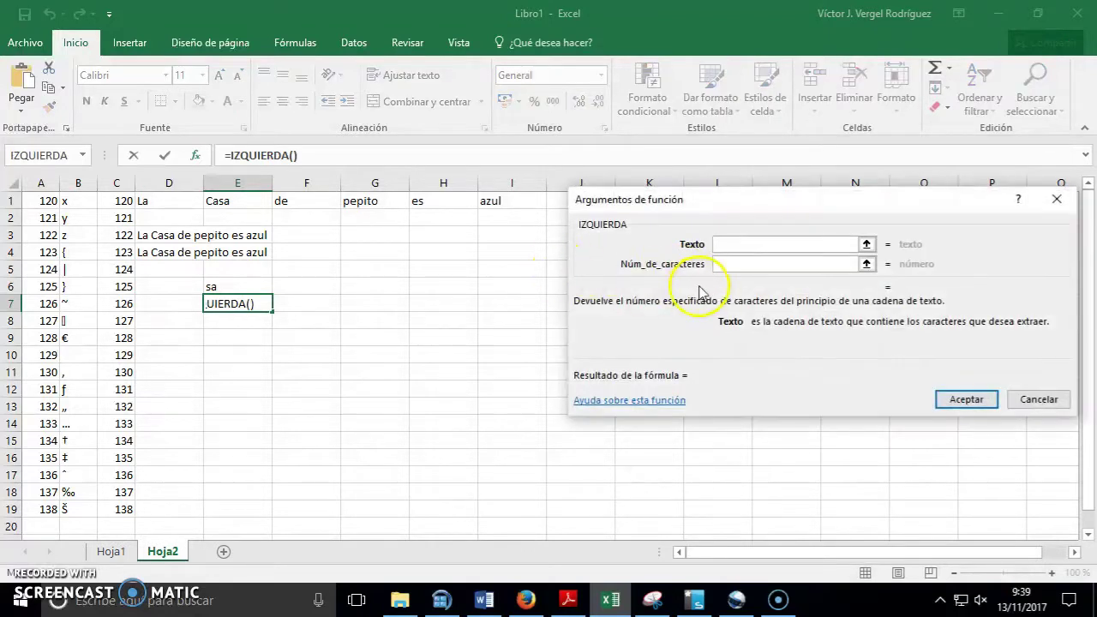
left_click(244, 204)
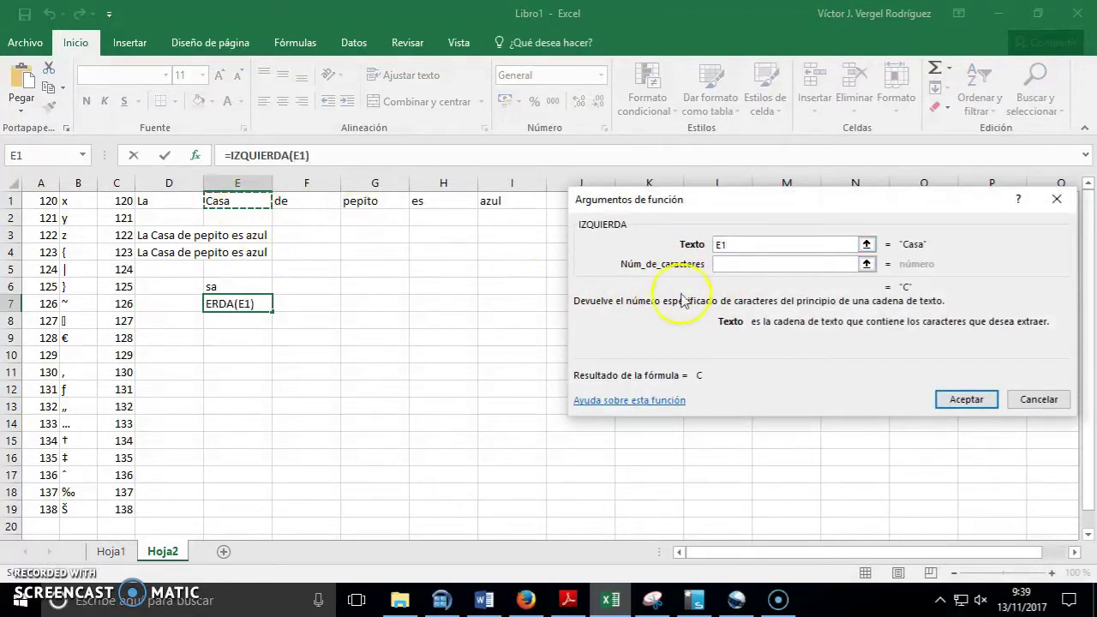
left_click(746, 266)
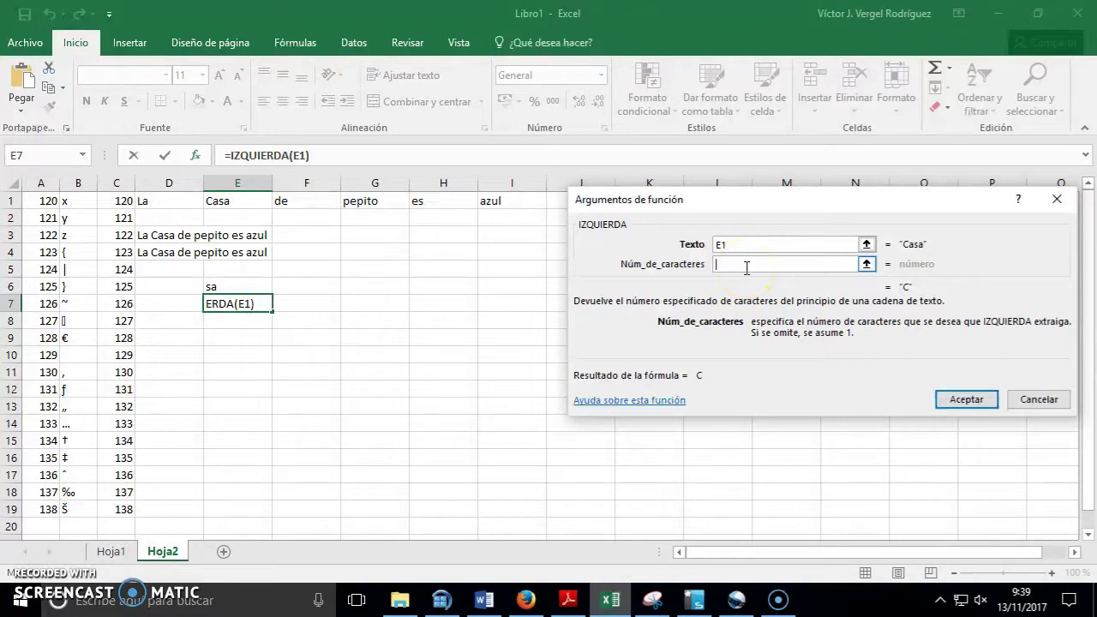
type("3")
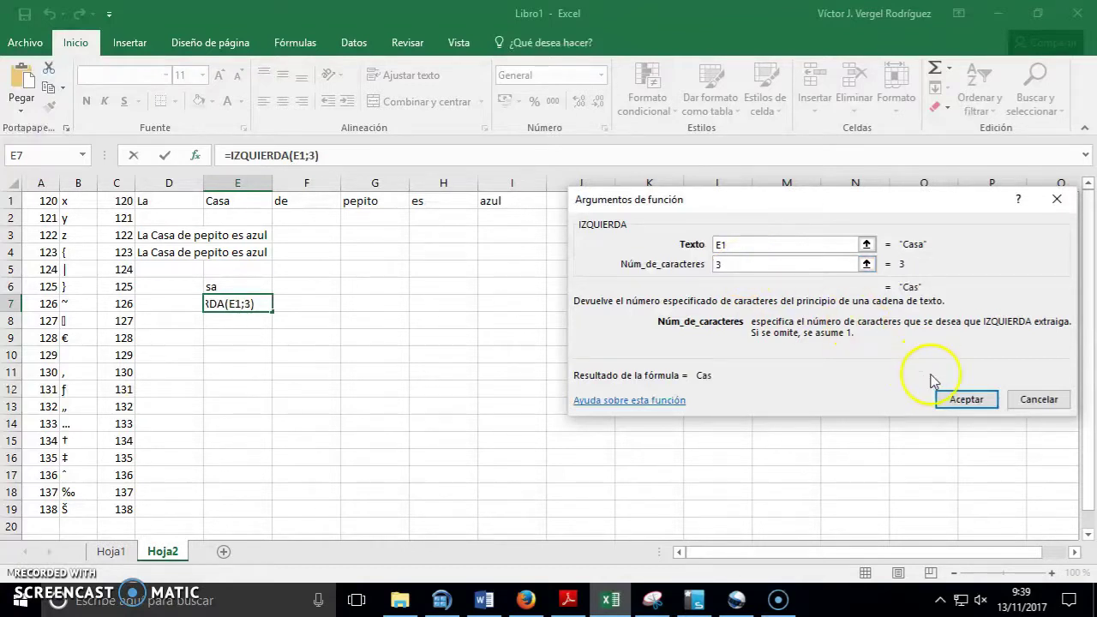
left_click(966, 400)
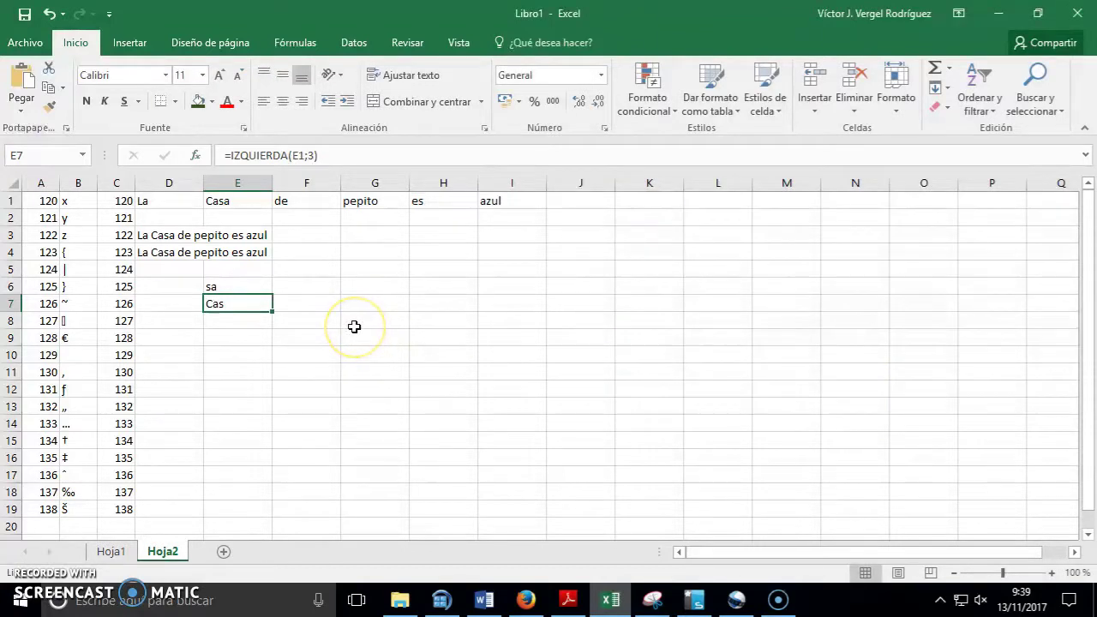
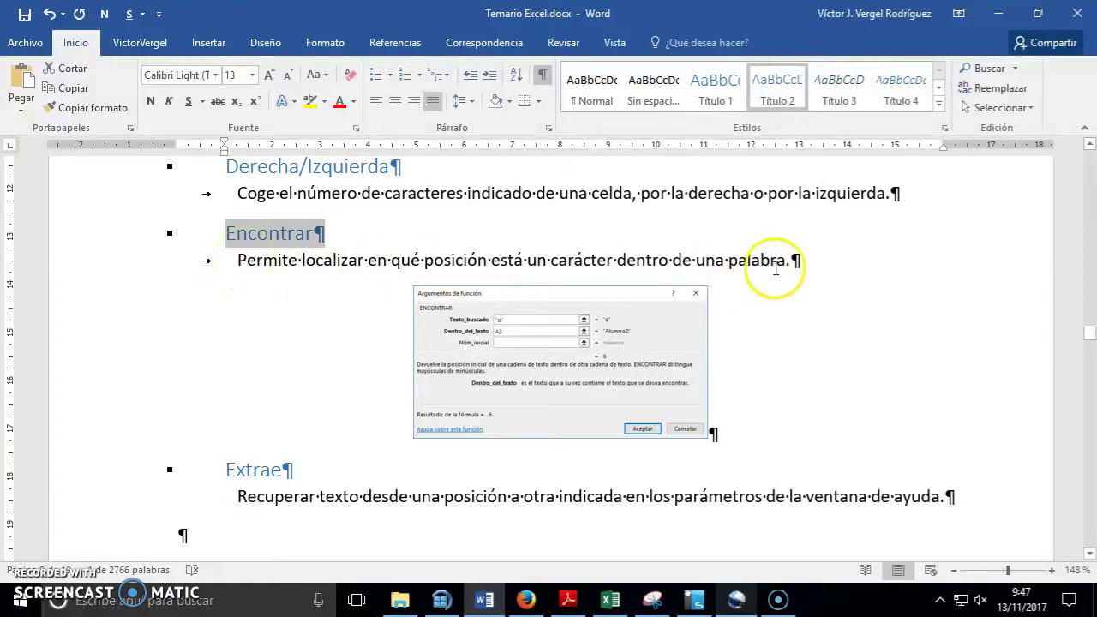
Switch from the Word notes to the Excel workbook Libro1 on Hoja2
left_click(610, 600)
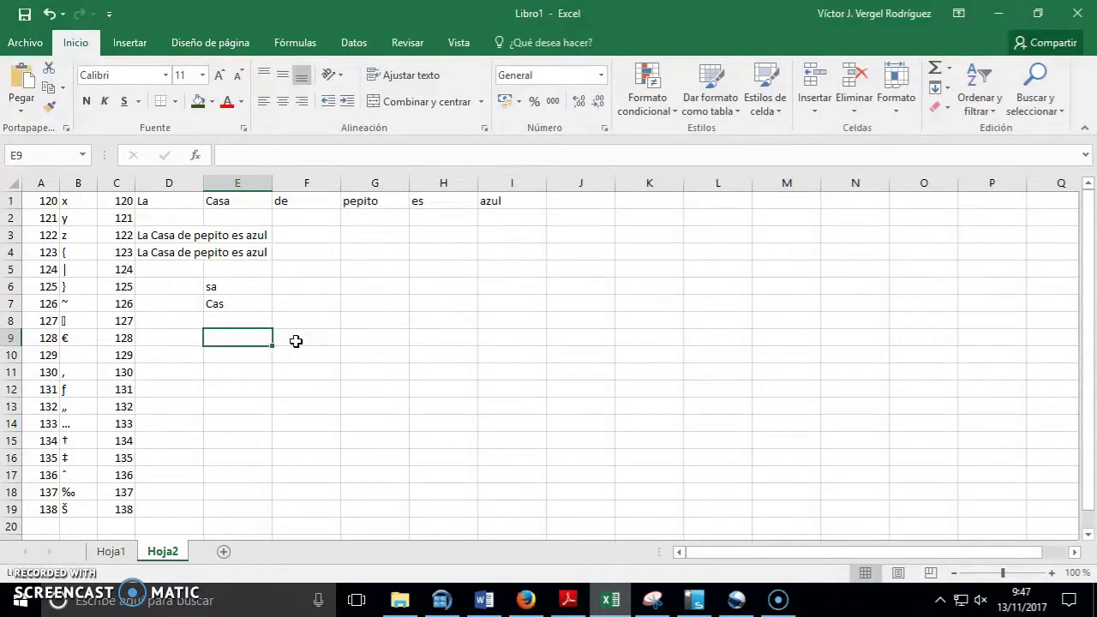
Insert an ENCONTRAR formula in E9 that searches for "s" within cell E1
left_click(216, 154)
left_click(193, 156)
left_click(705, 306)
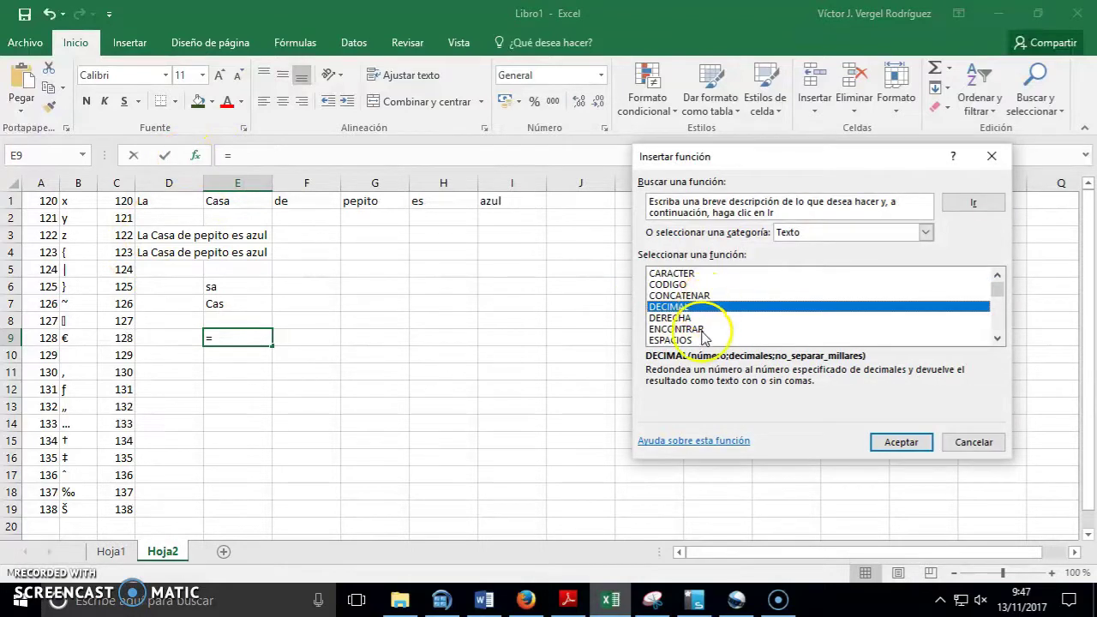
left_click(701, 329)
left_click(887, 442)
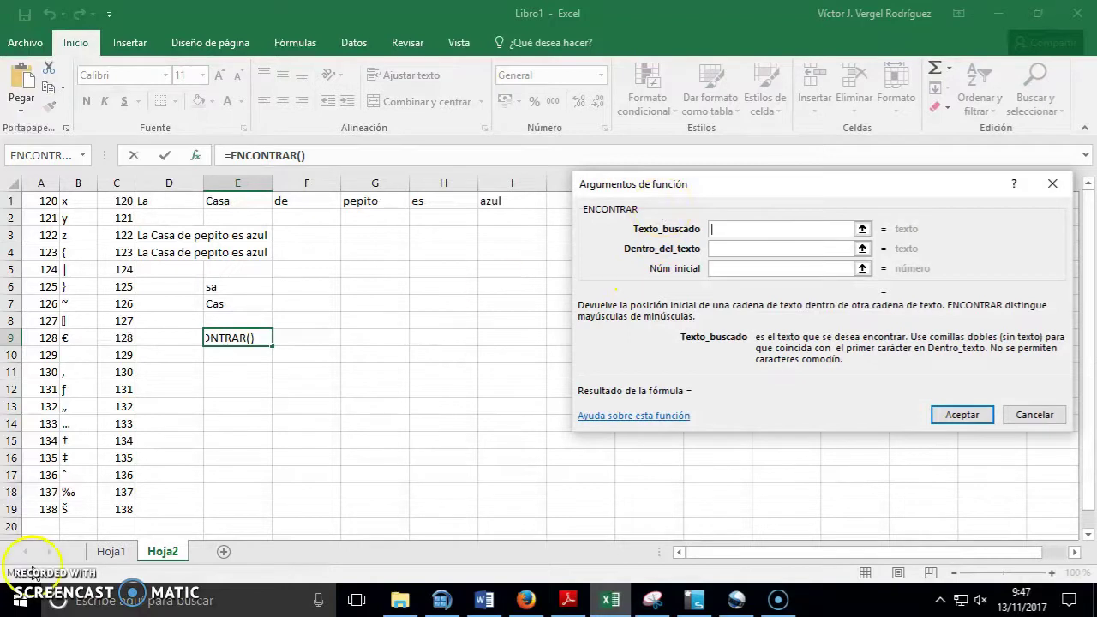
type("s")
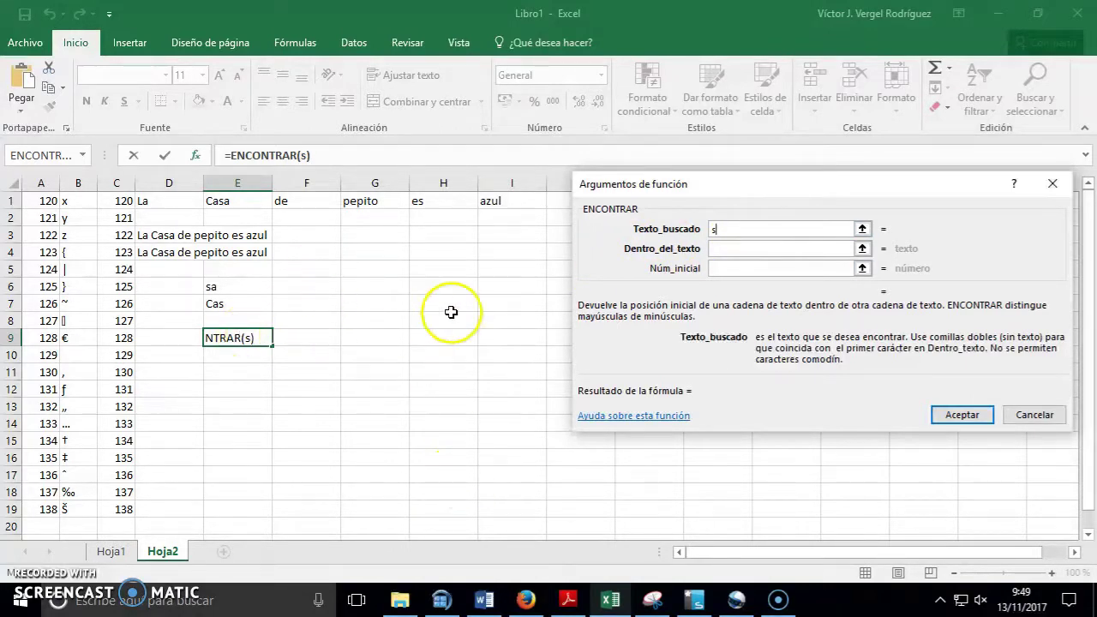
left_click(730, 247)
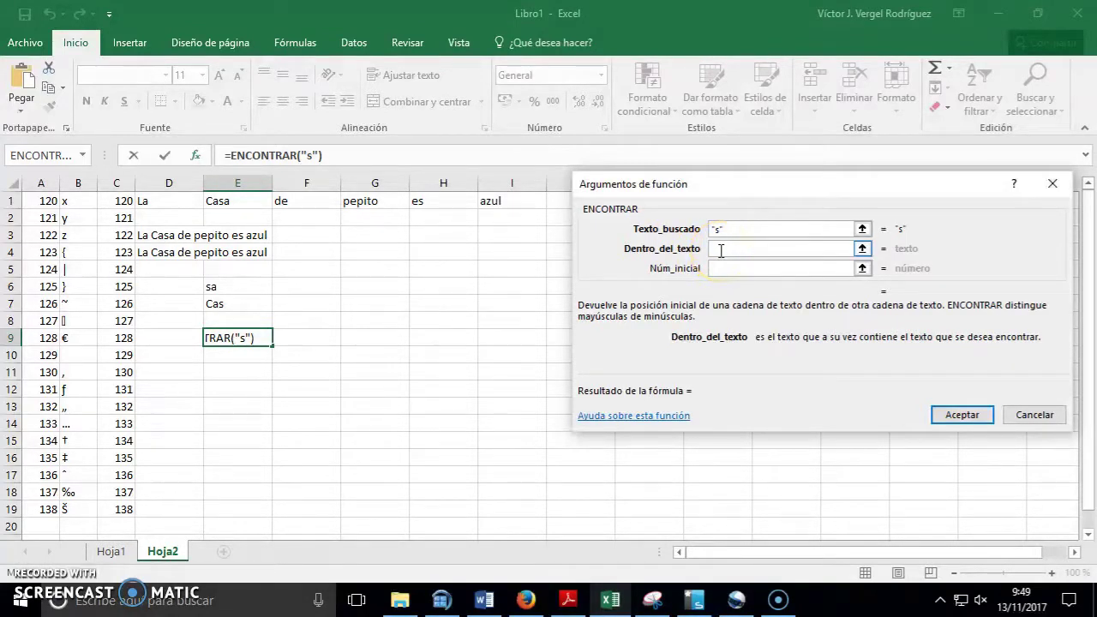
left_click(244, 199)
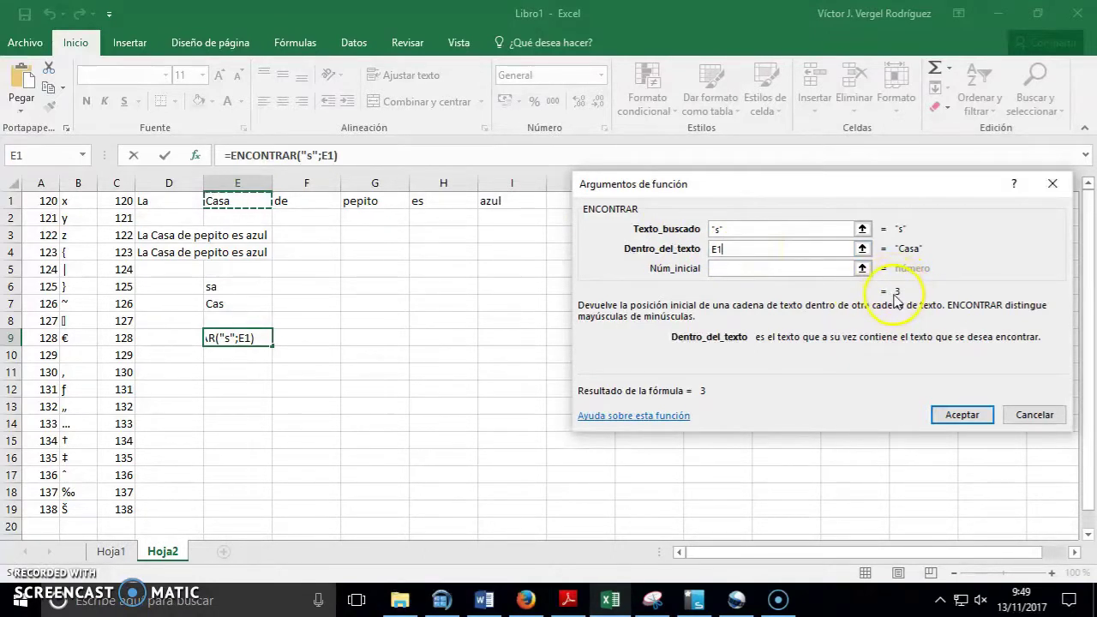
Give ENCONTRAR a starting position of 2 and accept it, so E9 returns 3
left_click(724, 271)
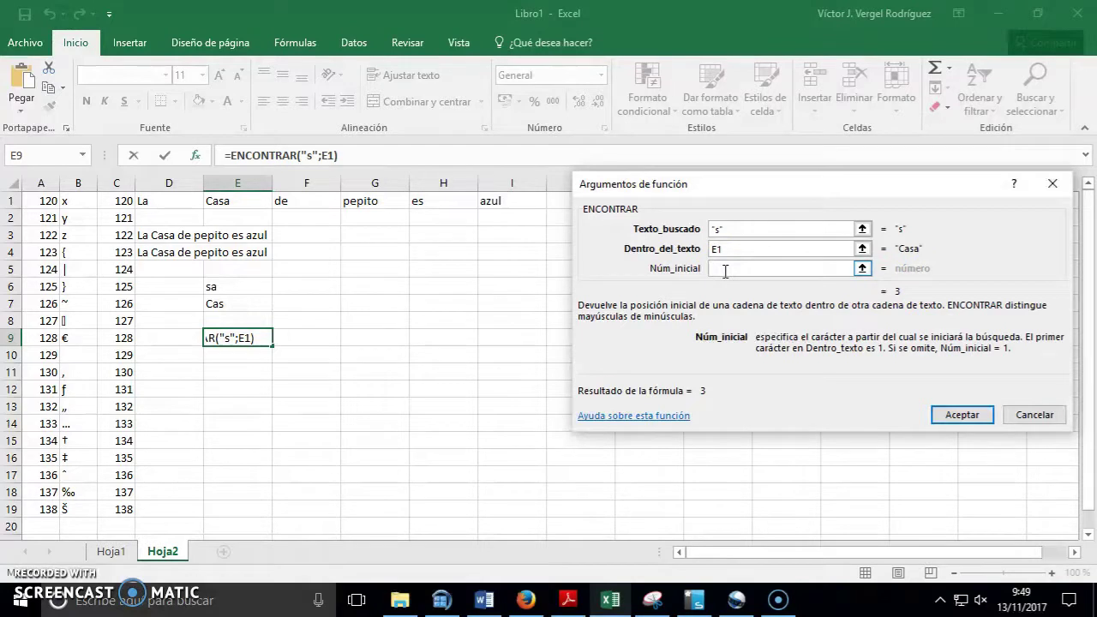
type("2")
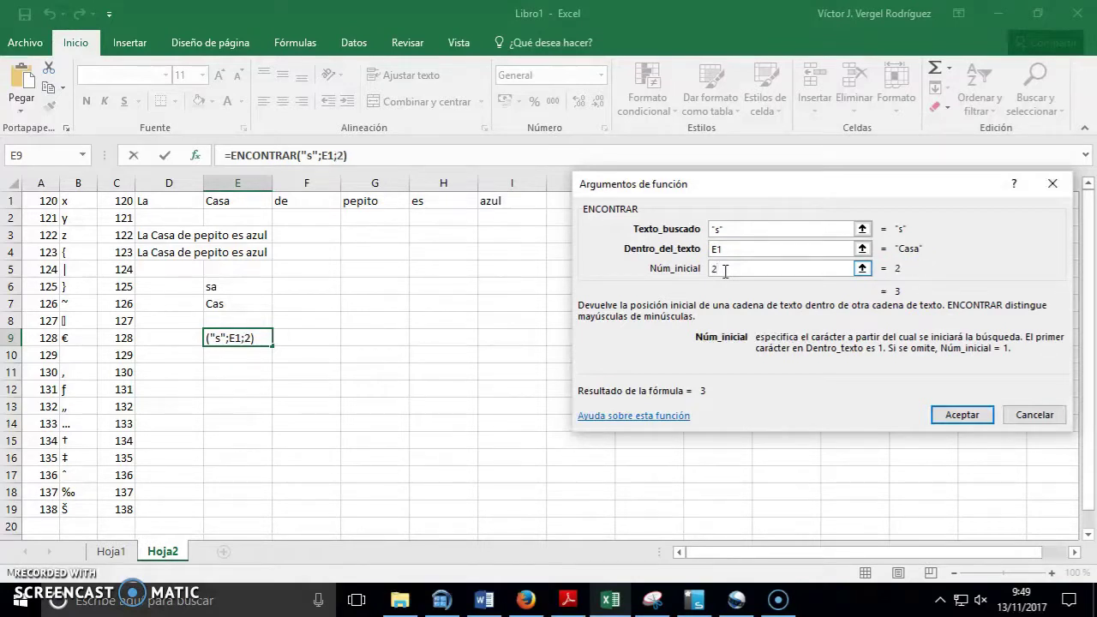
left_click(747, 247)
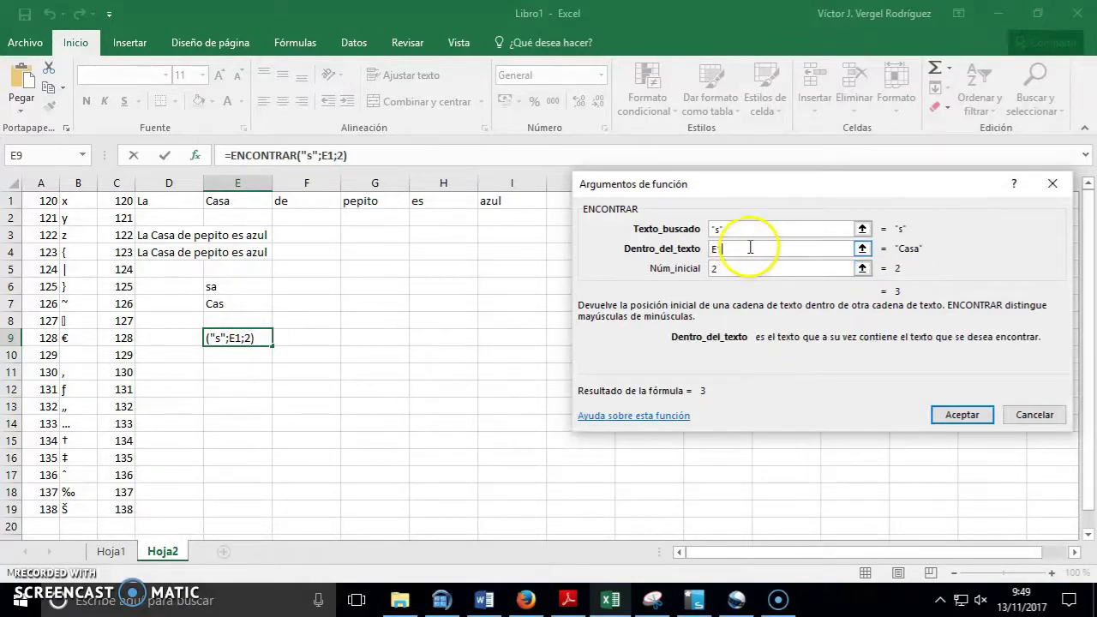
left_click(775, 275)
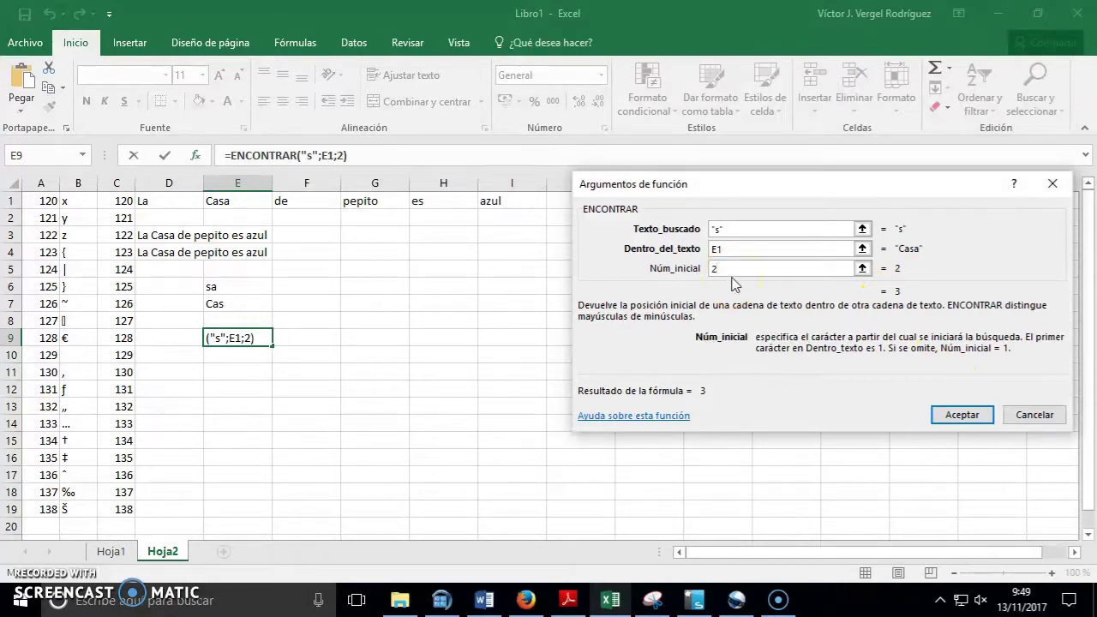
left_click(963, 416)
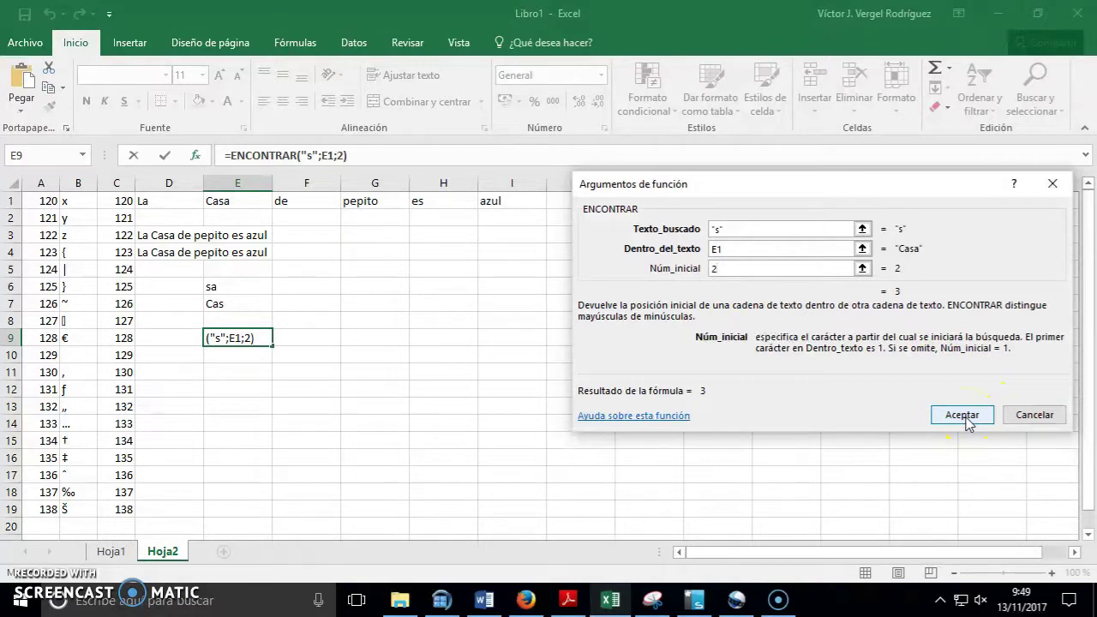
left_click(963, 416)
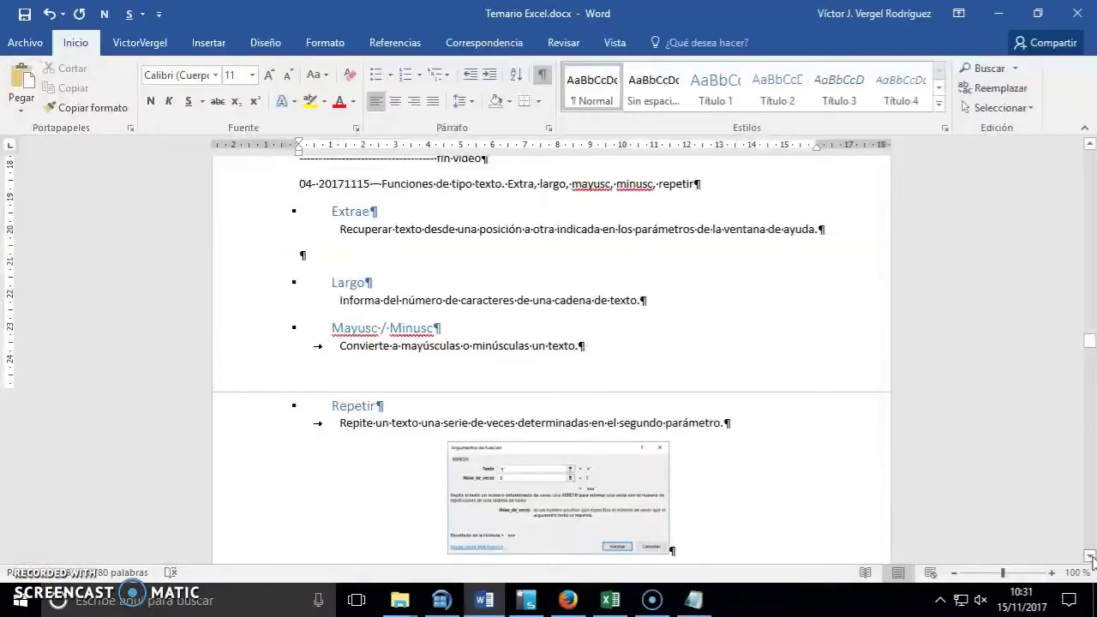
Scroll the Word notes to the later text functions, then return to Excel's Hoja1
left_click(1090, 556)
left_click(1090, 556)
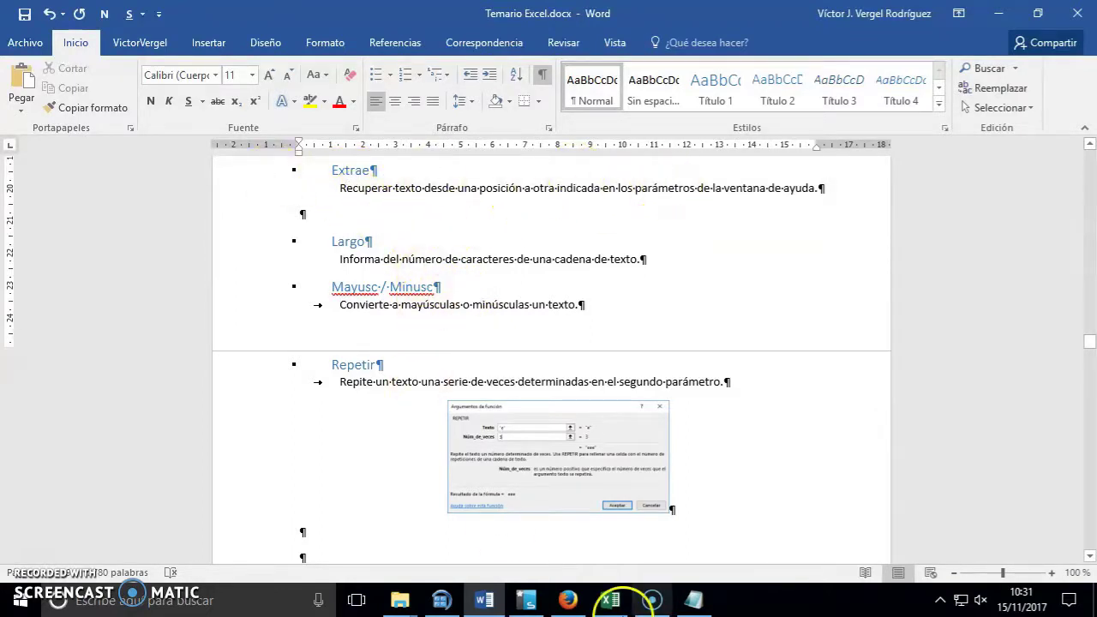
left_click(611, 600)
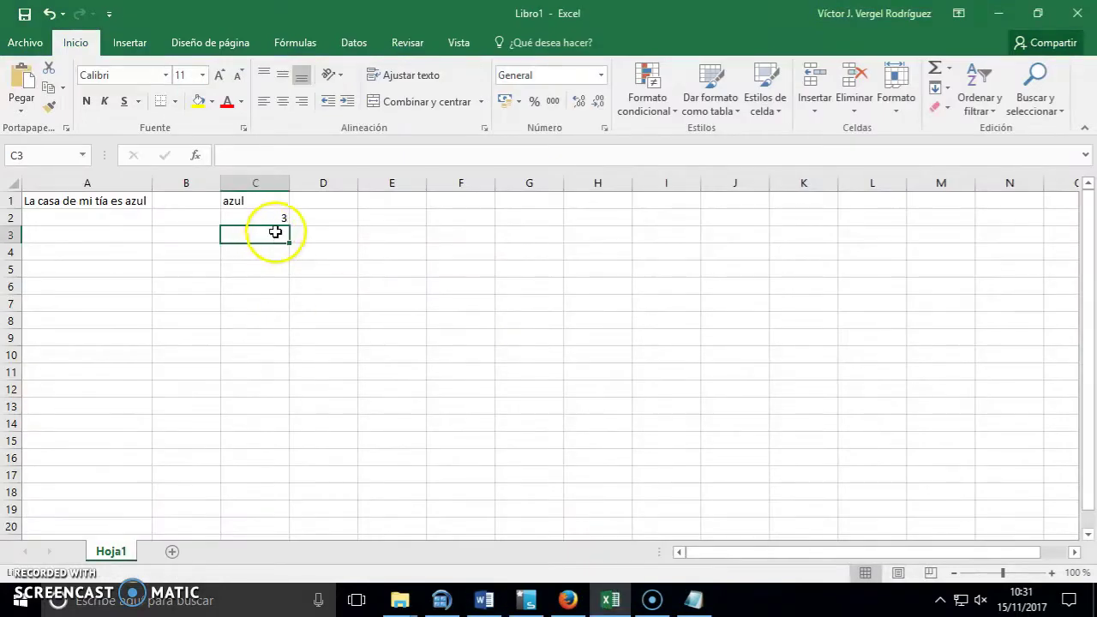
Insert the EXTRAE function from the Texto category into cell C3
left_click(196, 155)
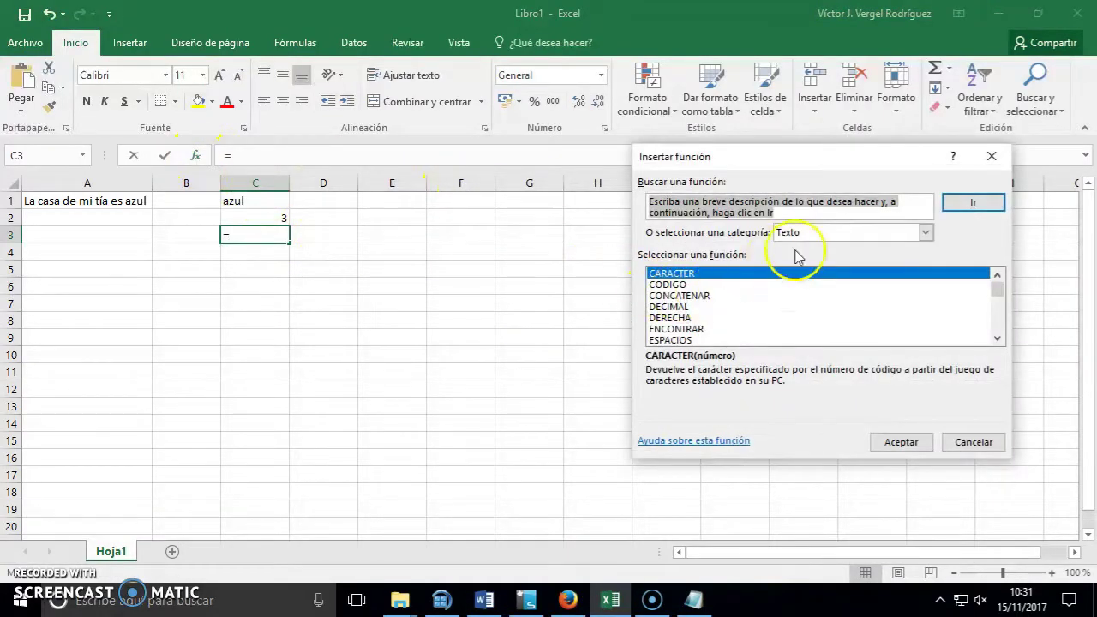
double_click(926, 232)
left_click(697, 307)
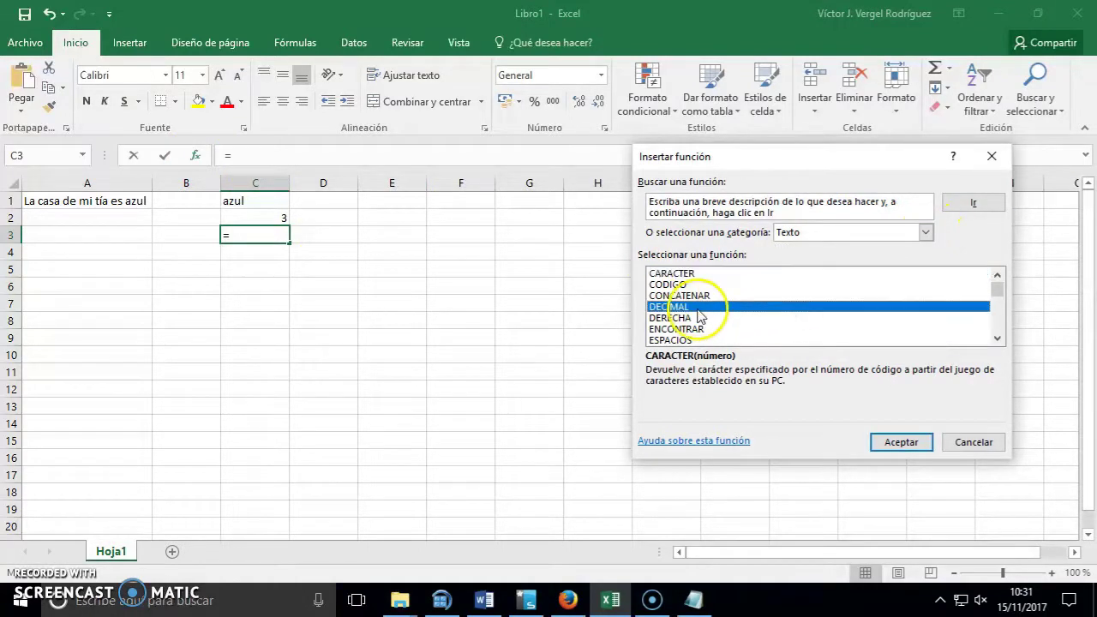
left_click(696, 328)
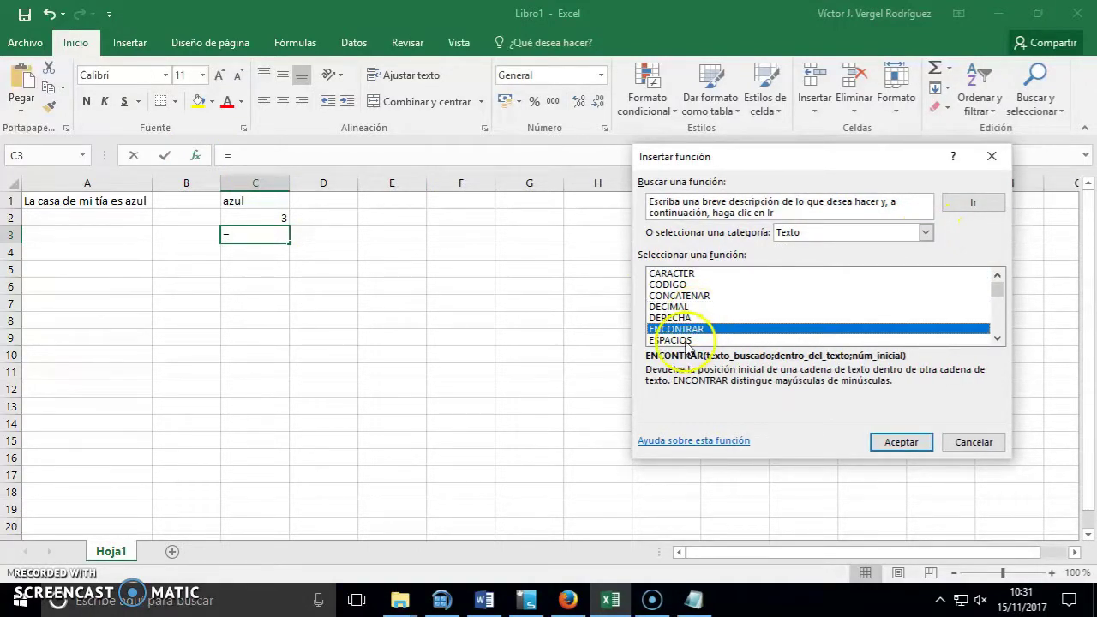
scroll(689, 341, "down", 1)
left_click(677, 318)
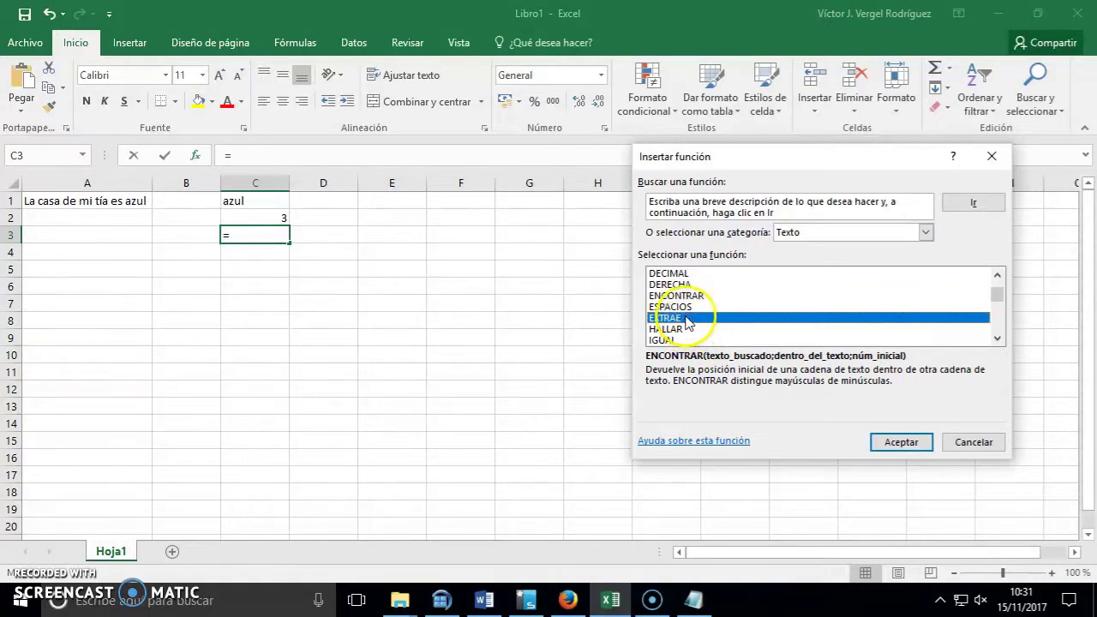
left_click(900, 442)
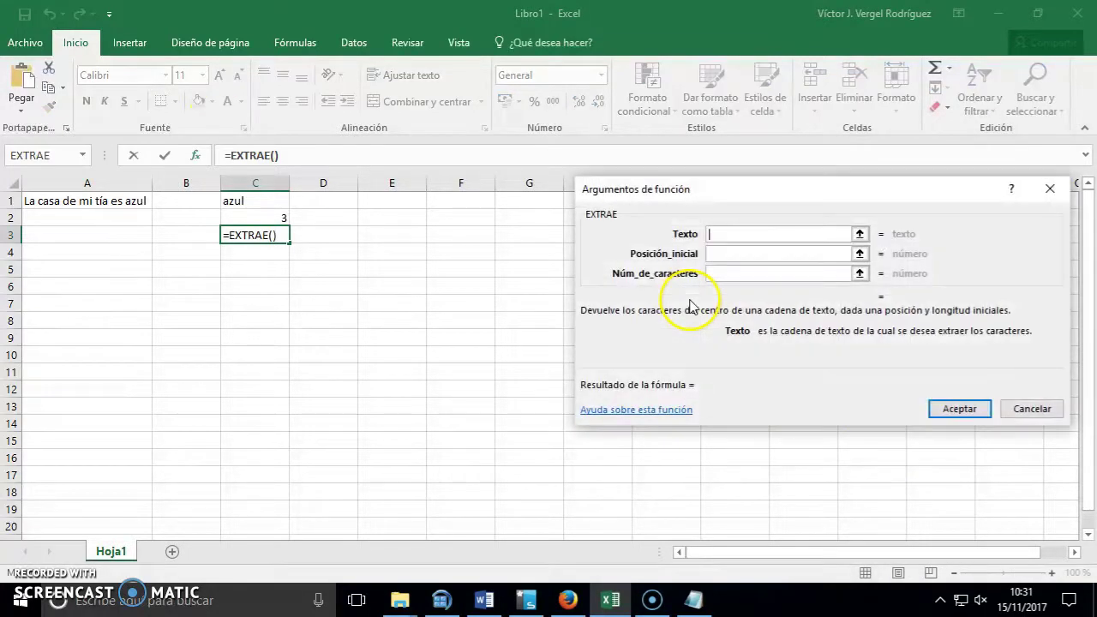
mouse_move(632, 196)
left_mouse_down()
mouse_move(517, 195)
mouse_move(484, 207)
left_mouse_up()
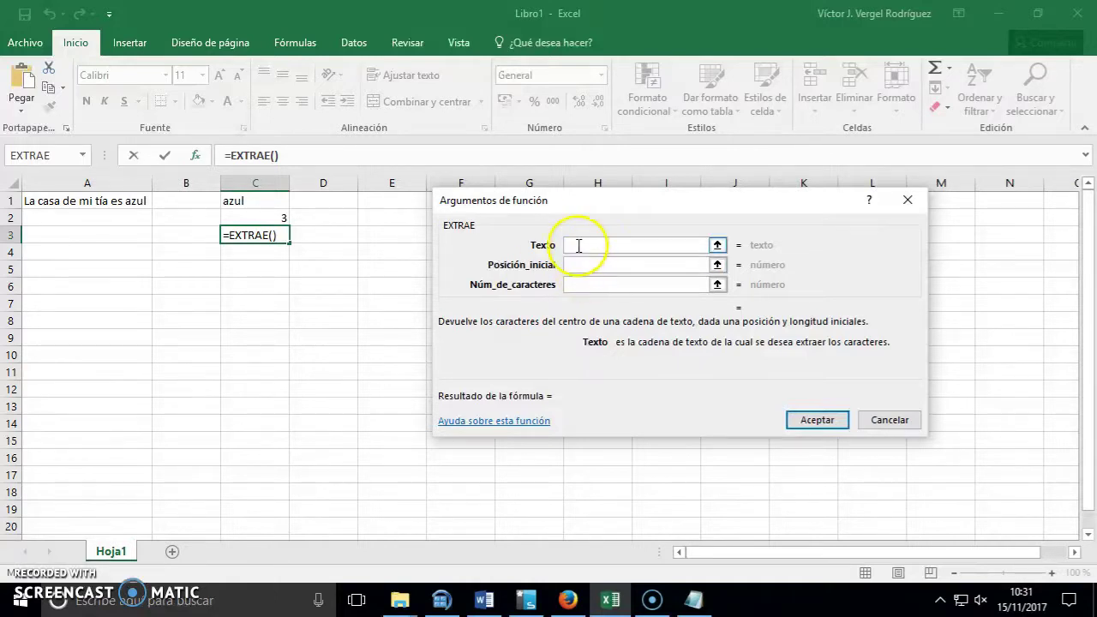
Review the EXTRAE arguments and set its Texto argument to cell A1
left_click(594, 267)
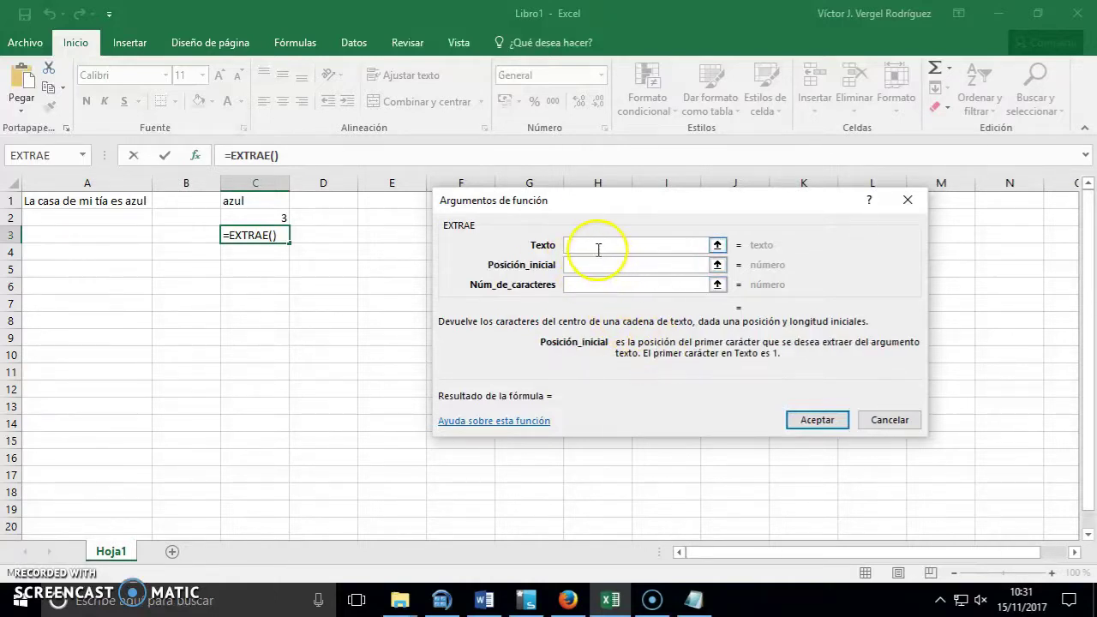
left_click(598, 246)
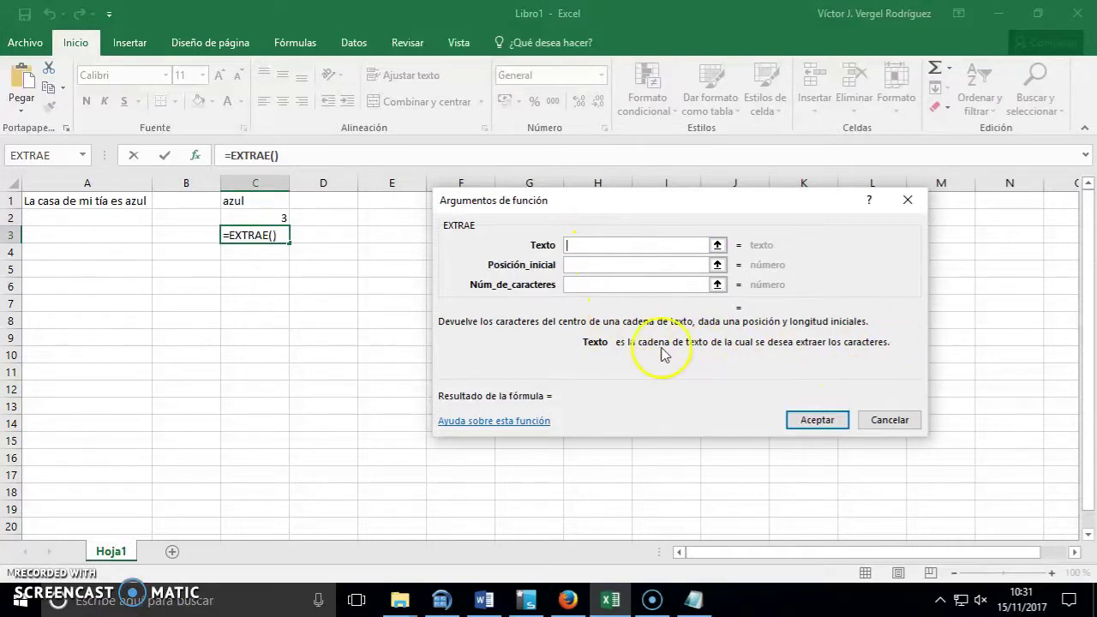
left_click(578, 268)
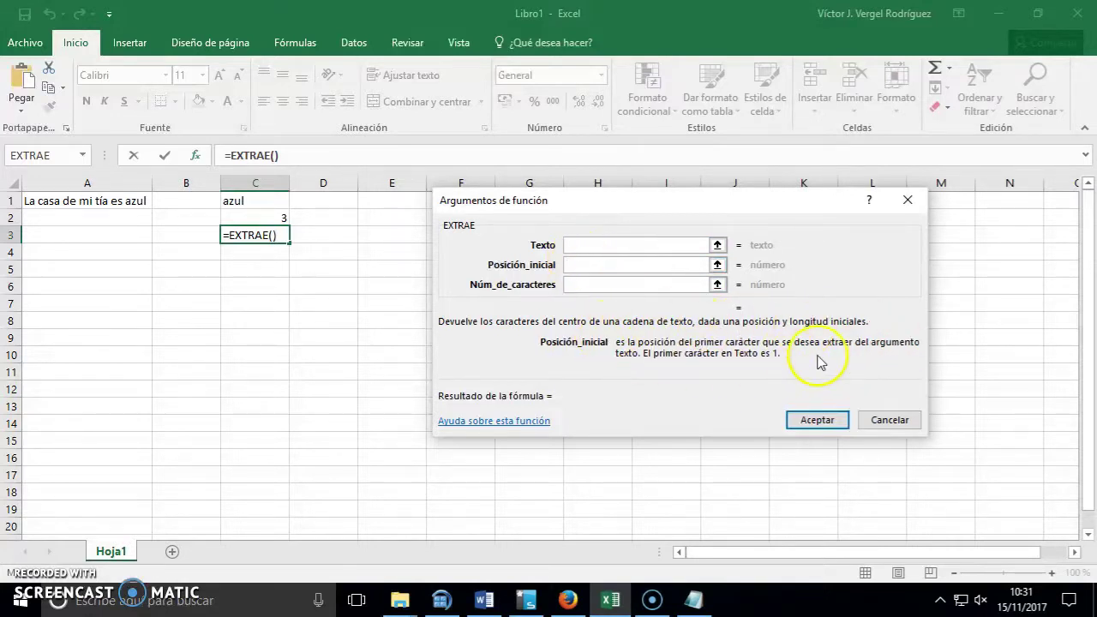
left_click(603, 284)
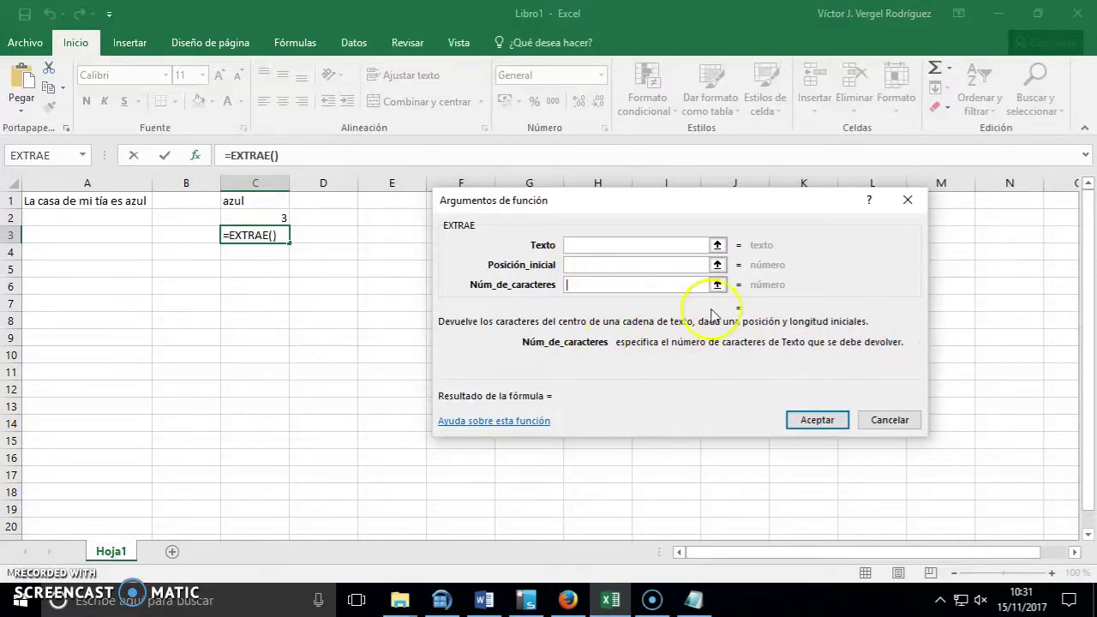
left_click(585, 245)
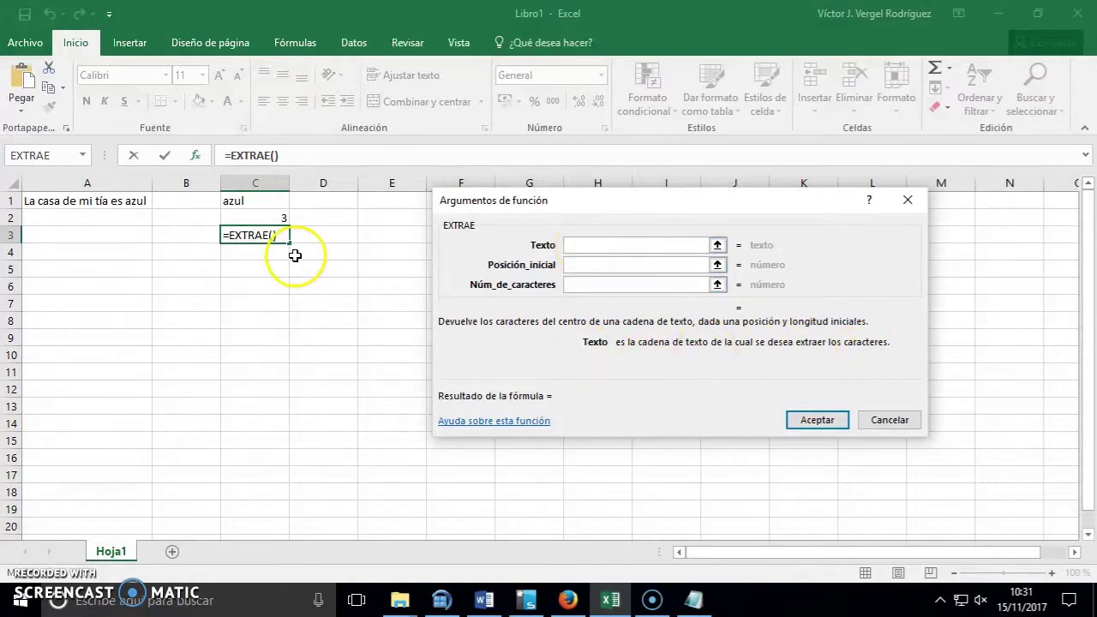
left_click(120, 202)
Set EXTRAE to take 2 characters from position 9 of A1, so C3 returns "de"
left_click(600, 266)
type("1")
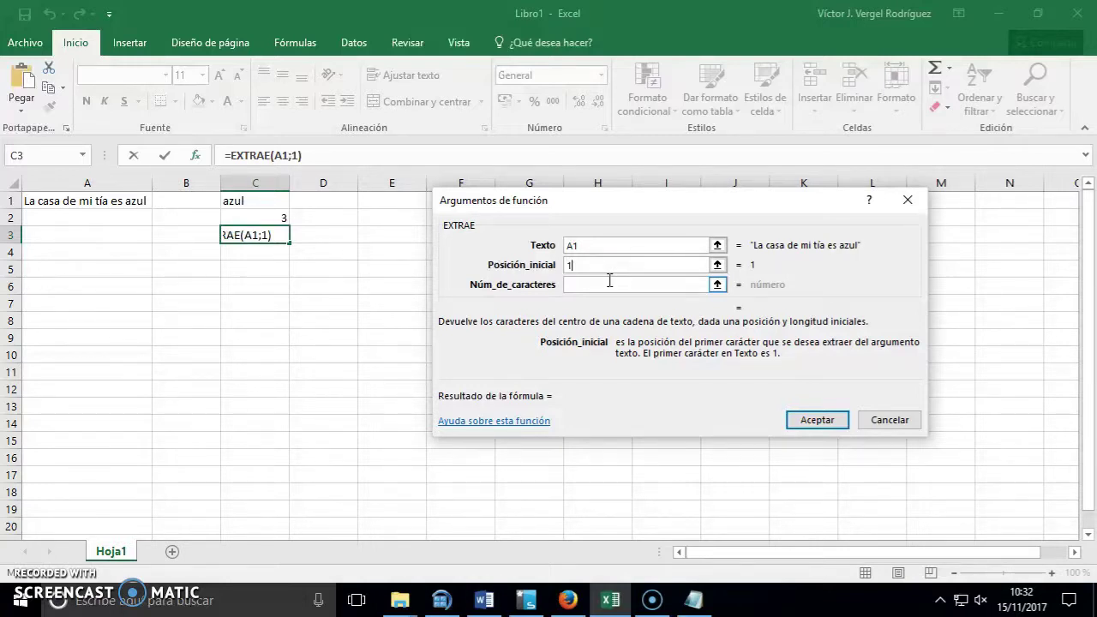
left_click(602, 286)
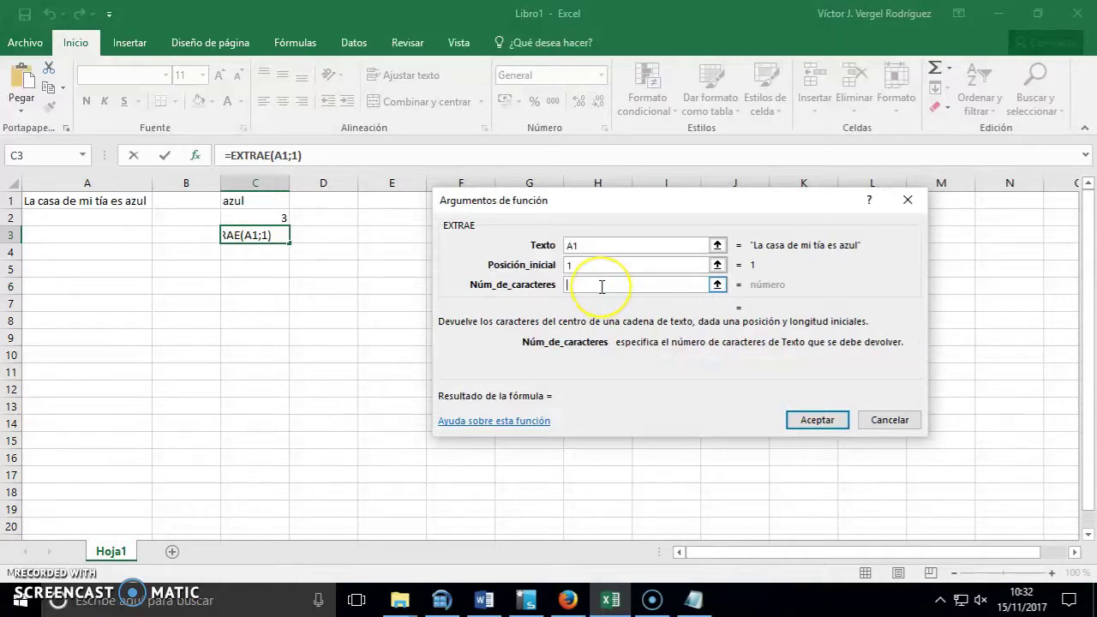
left_click(523, 267)
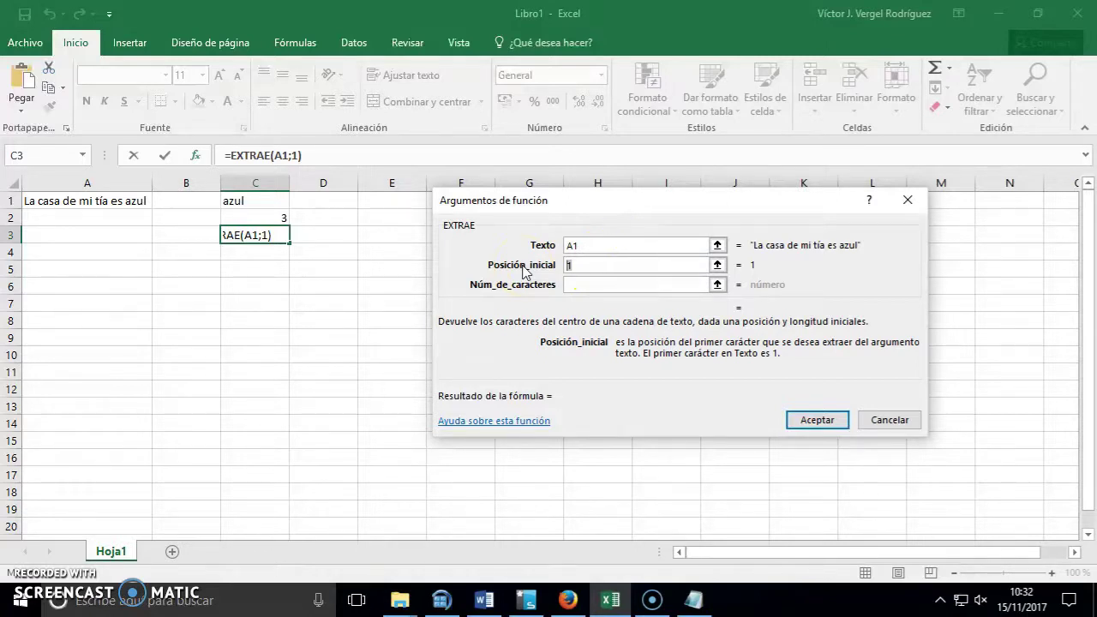
left_click(635, 264)
type("8")
left_click(589, 286)
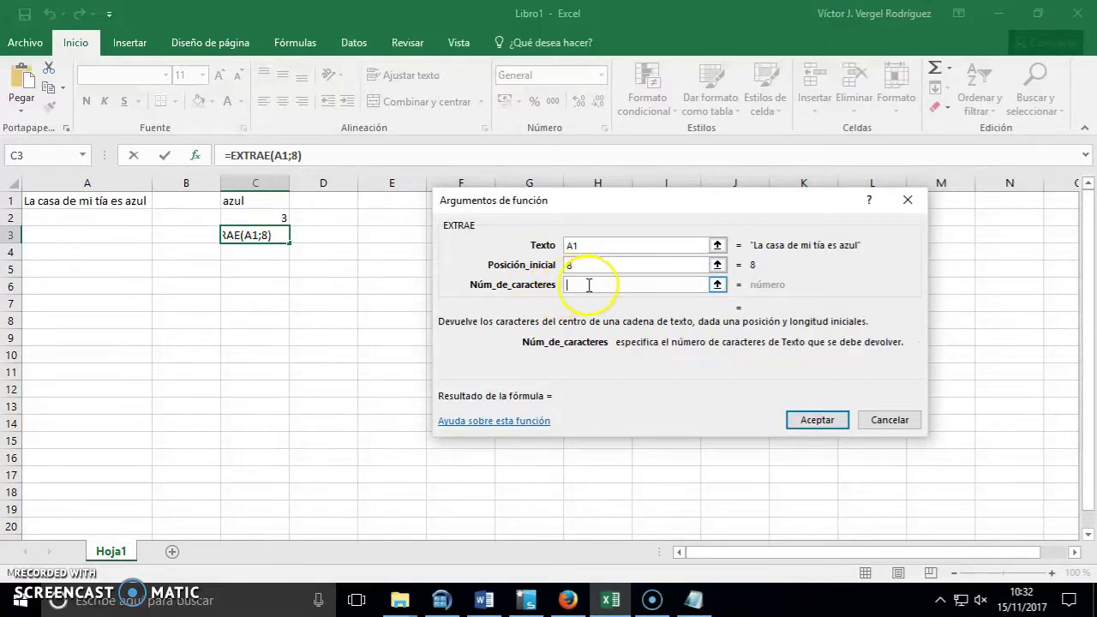
type("2")
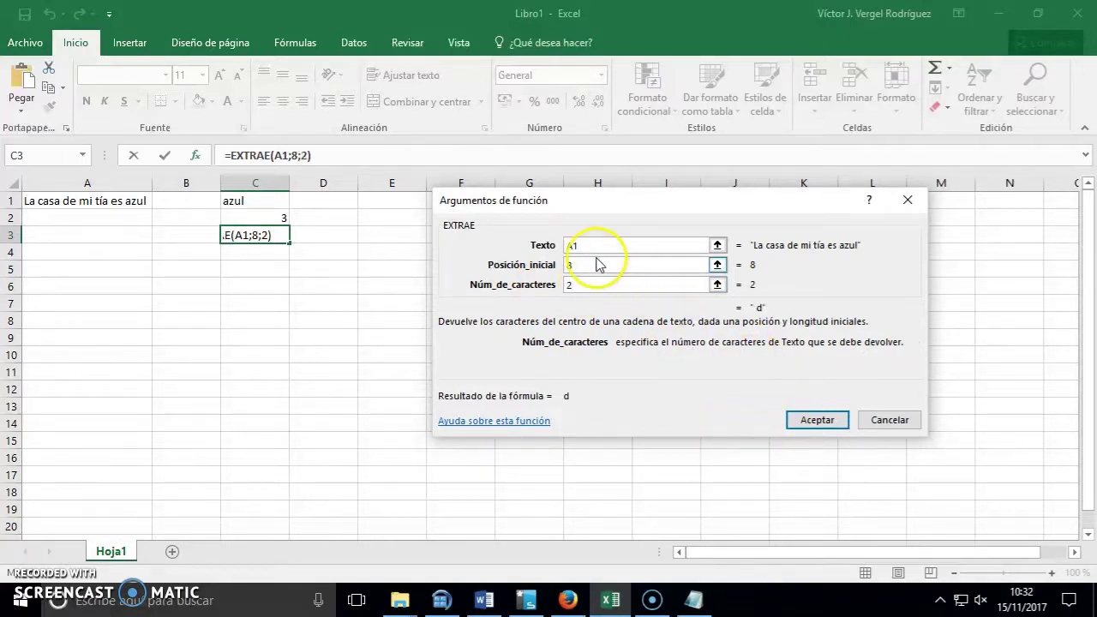
left_click(591, 265)
type("9")
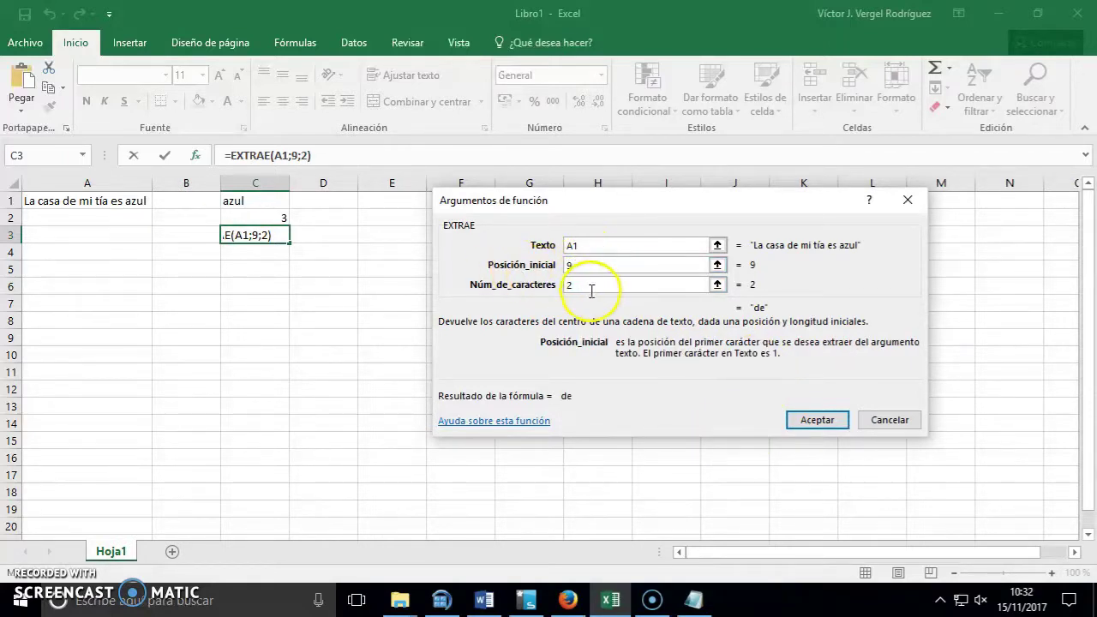
left_click(623, 288)
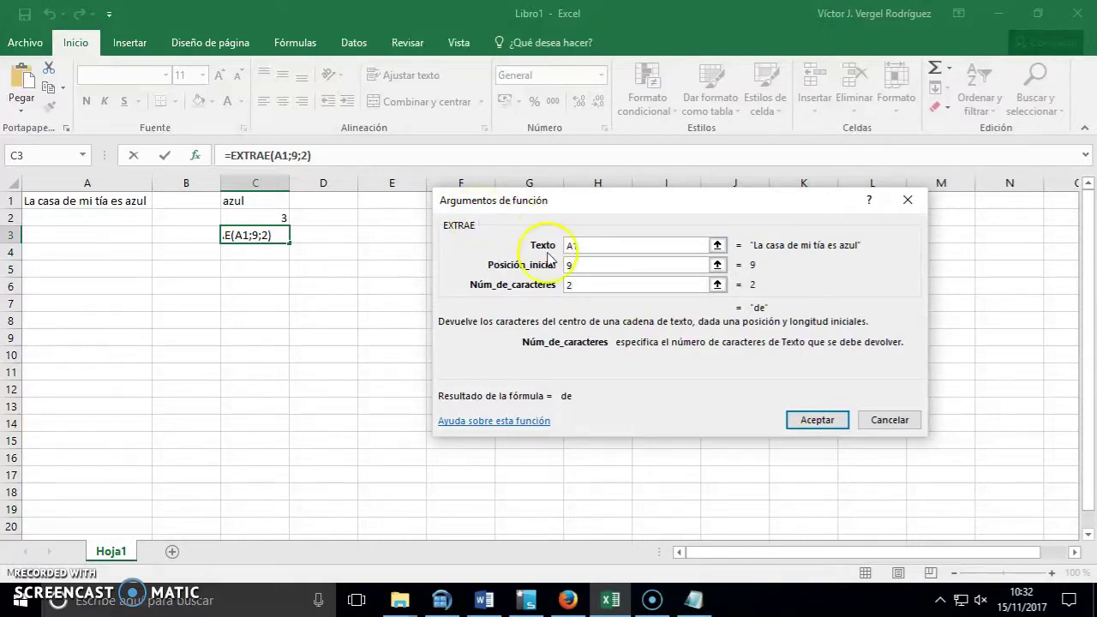
left_click(586, 286)
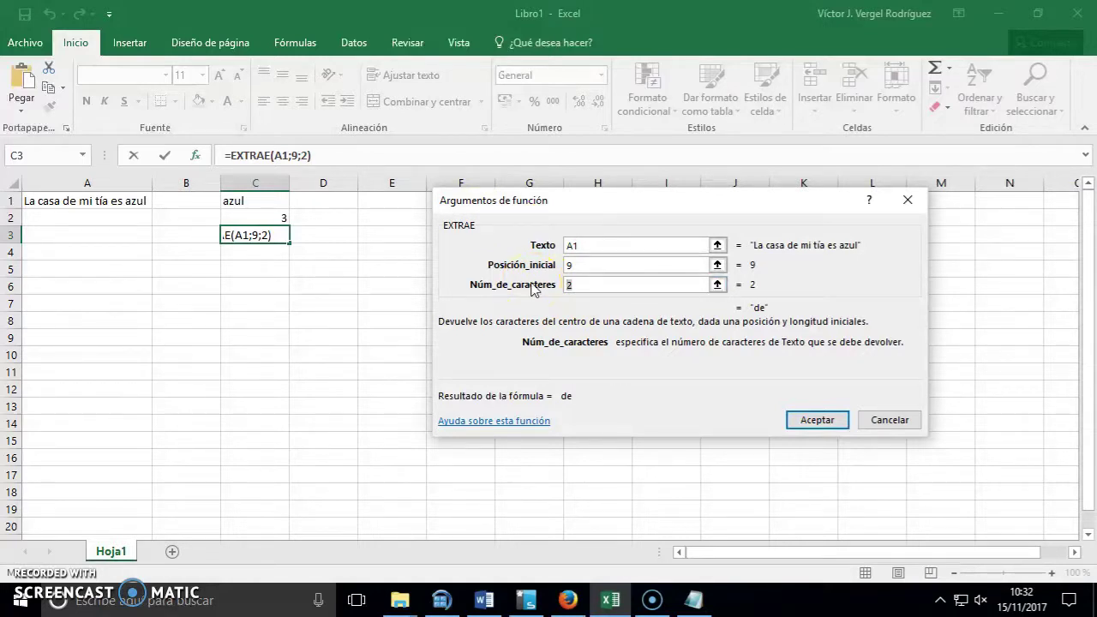
left_click(588, 265)
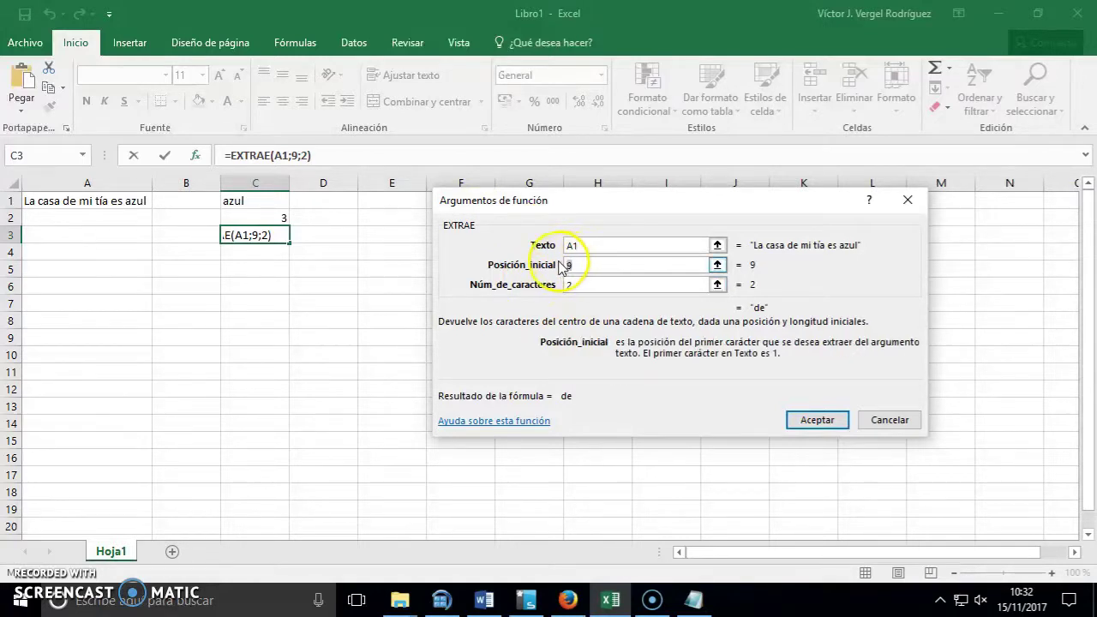
left_click(608, 285)
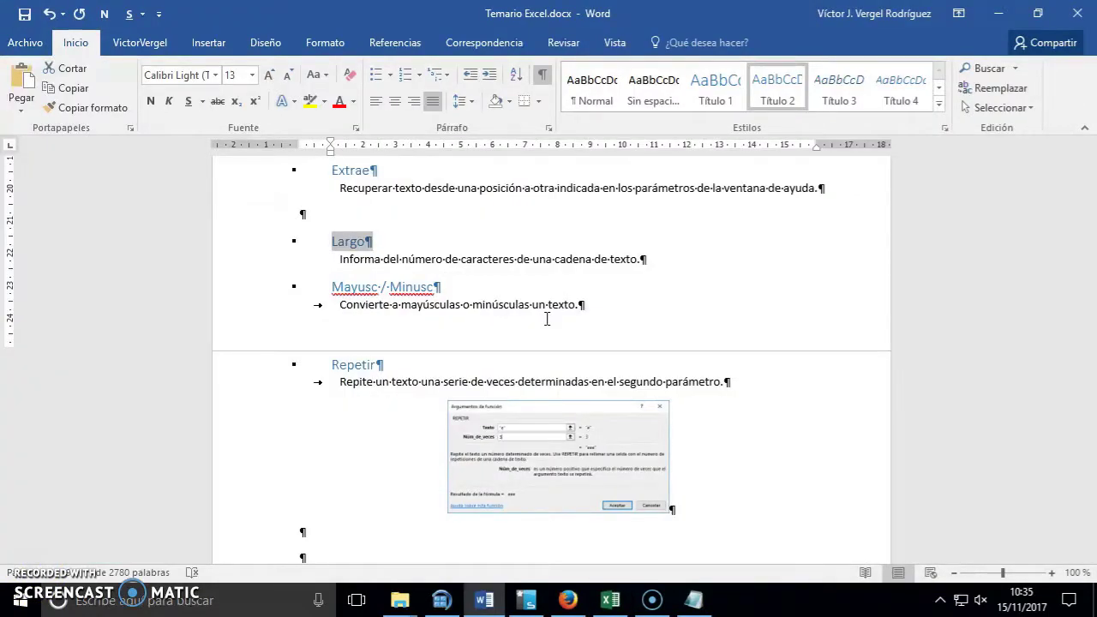
left_click(997, 13)
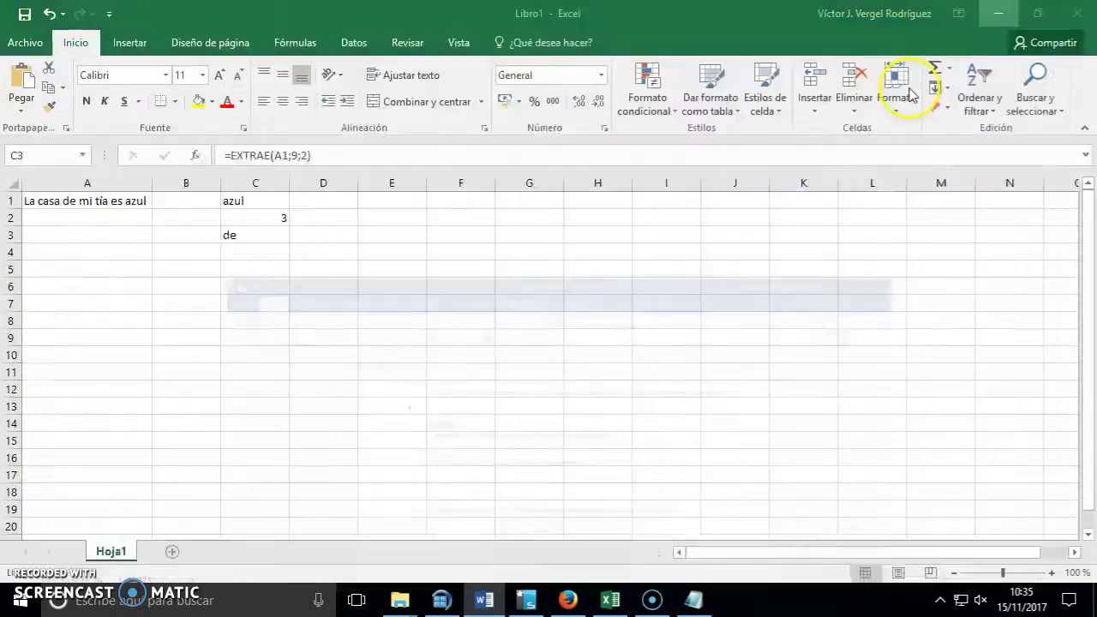
left_click(283, 256)
Insert a LARGO formula in C4 counting the characters of A1, returning 25
left_click(198, 156)
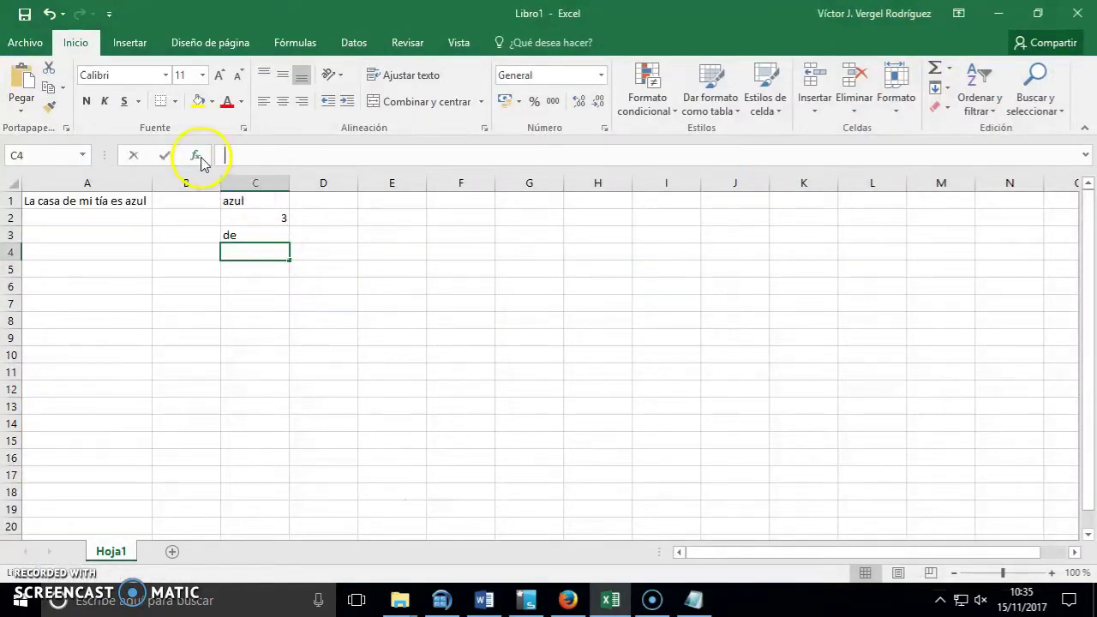
left_click(597, 307)
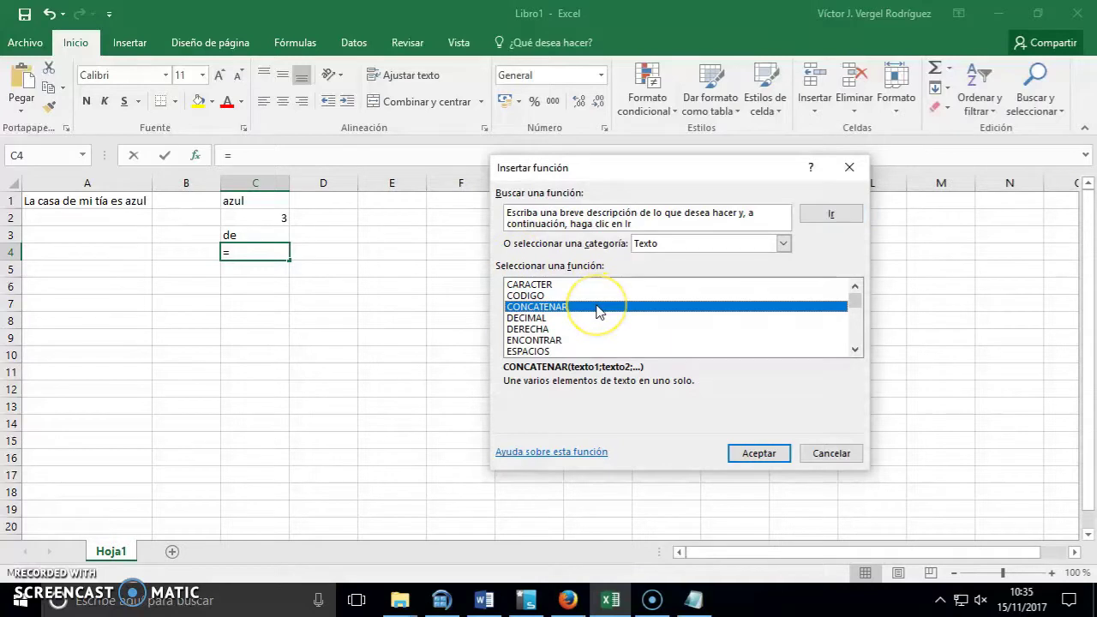
key("l")
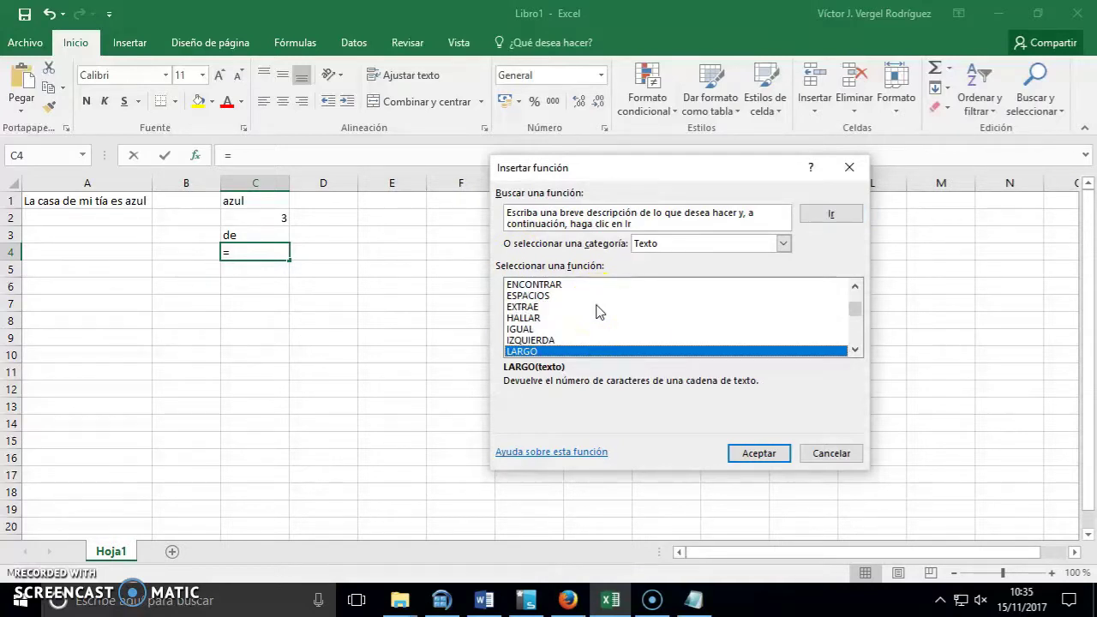
left_click(758, 454)
left_click(78, 200)
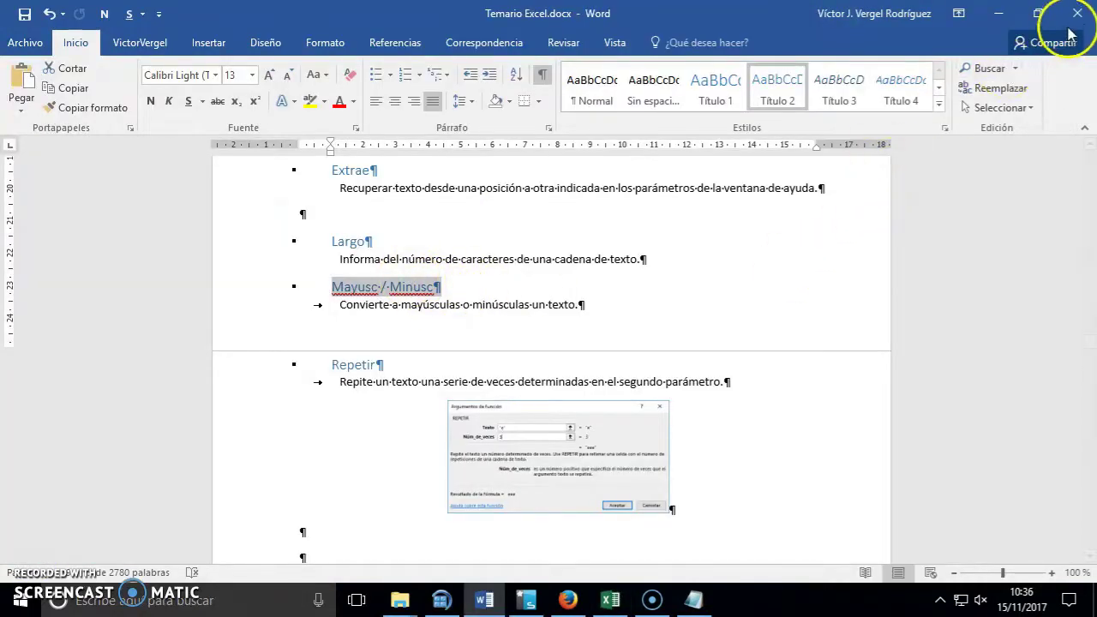
left_click(995, 15)
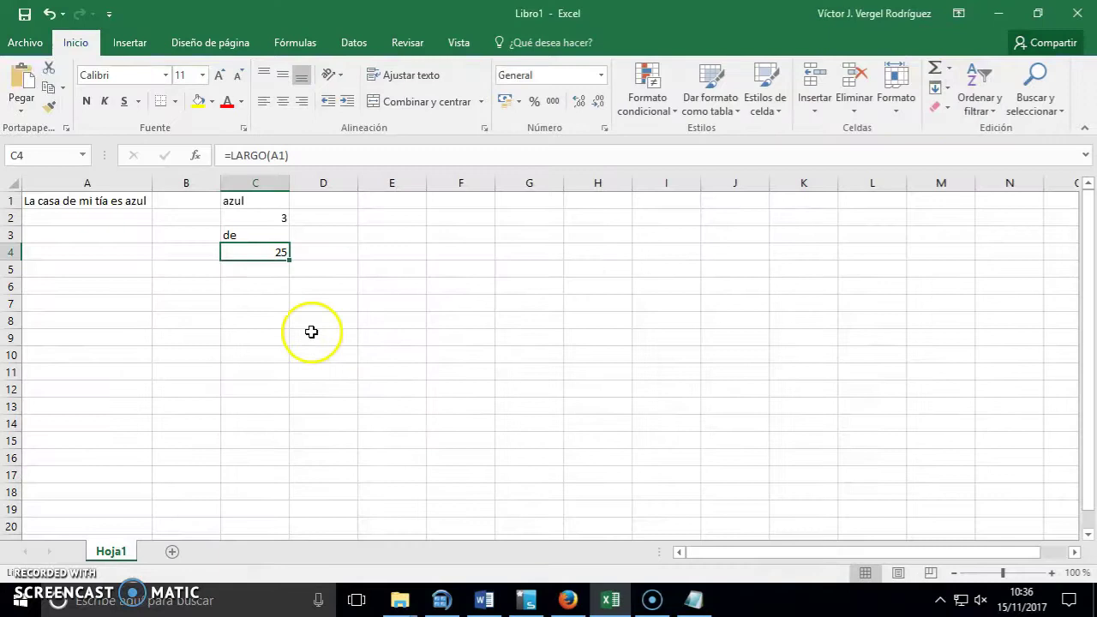
left_click(267, 270)
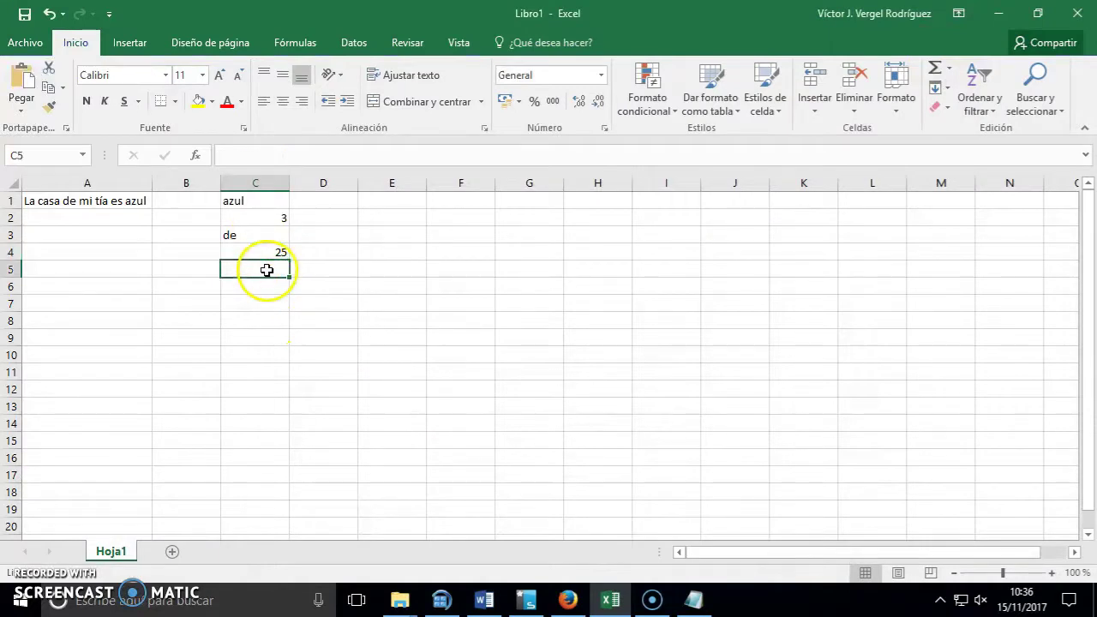
Insert a MAYUSC formula in C5 showing the A1 phrase in uppercase
left_click(195, 158)
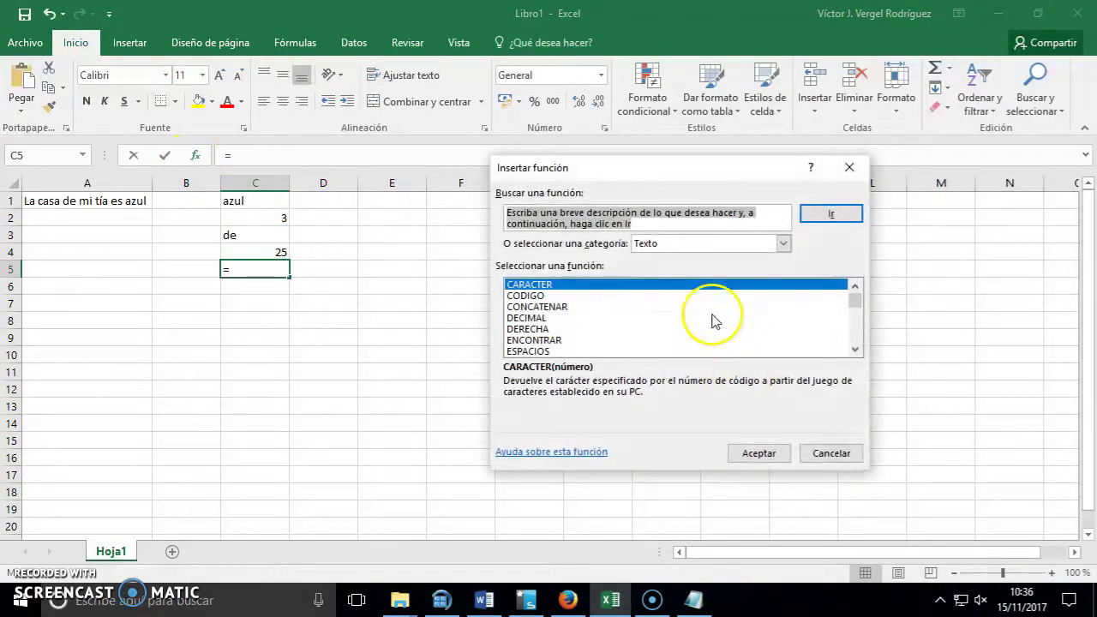
left_click(648, 322)
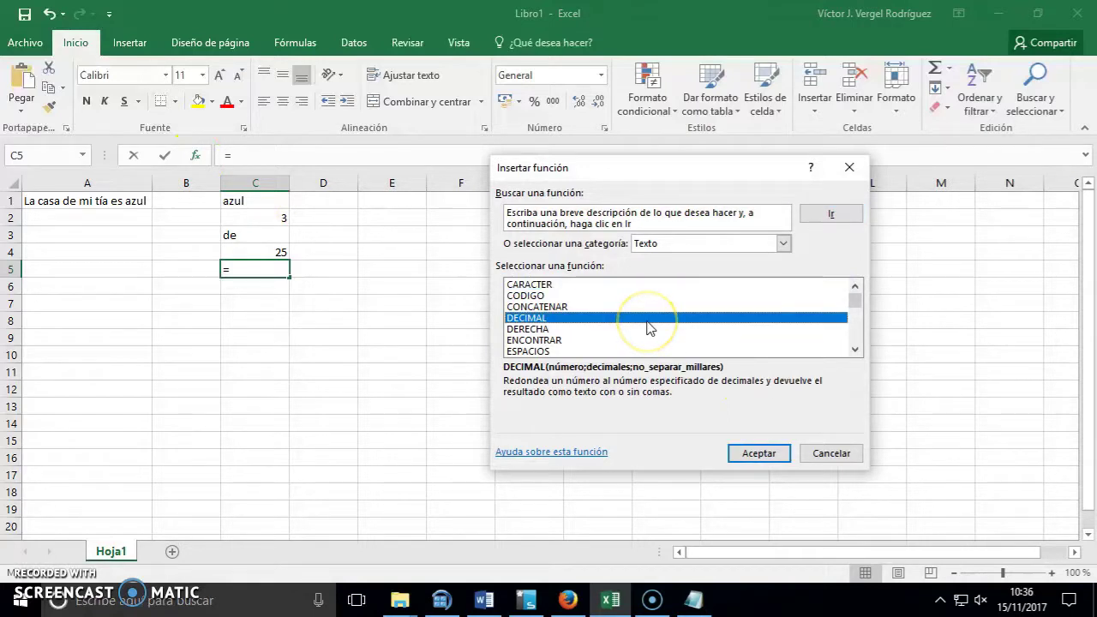
key("m")
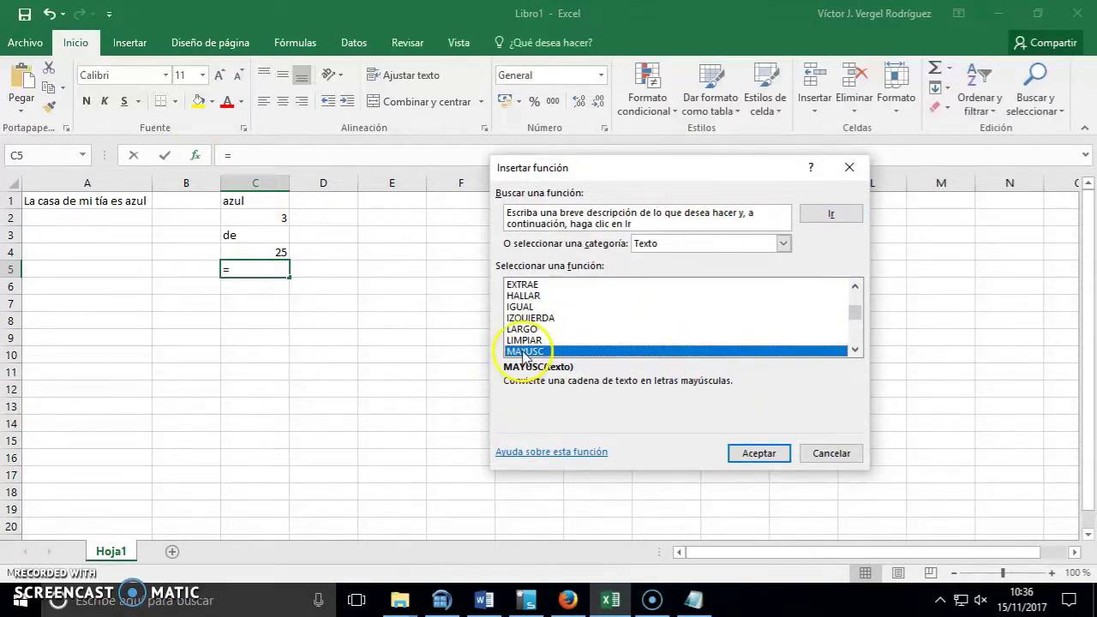
double_click(522, 351)
left_click(112, 202)
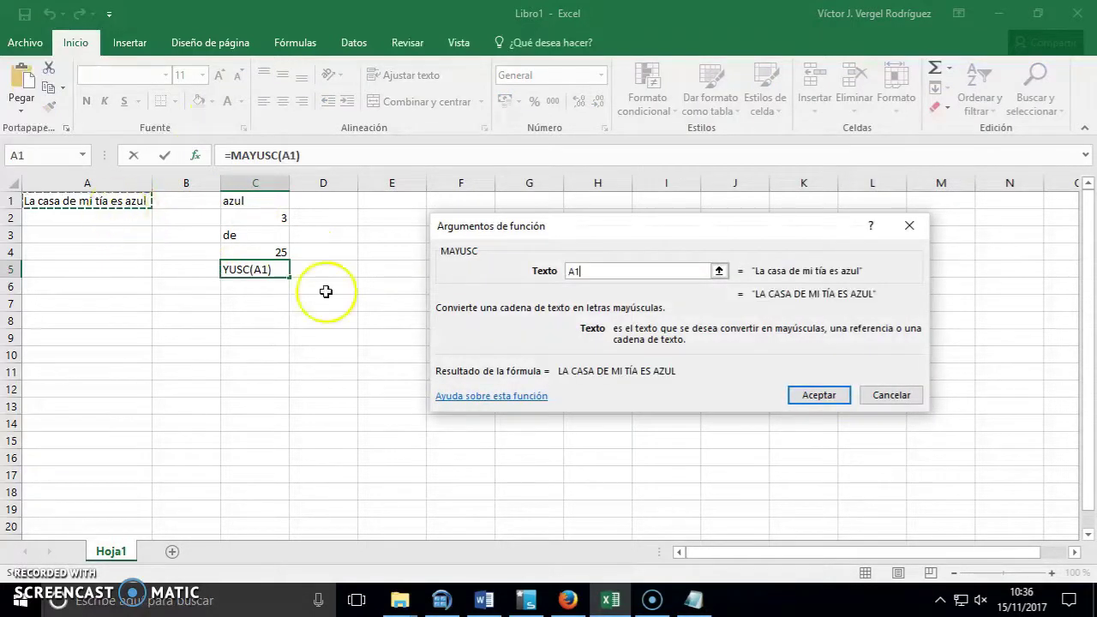
left_click(816, 396)
Insert a MINUSC formula in C6 showing the A1 phrase in lowercase
left_click(257, 288)
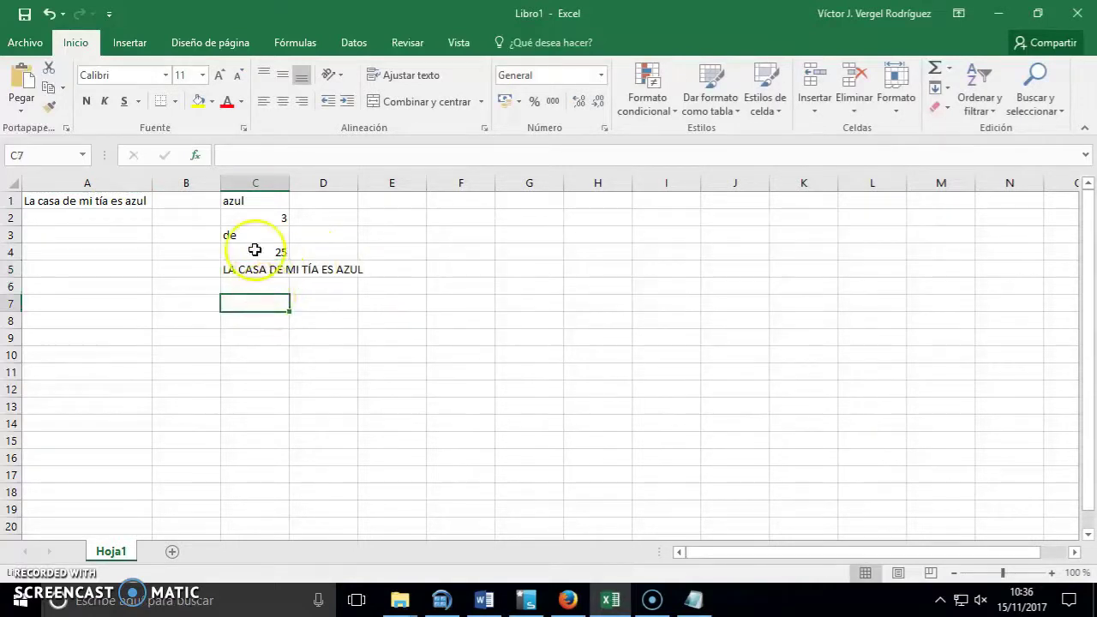
left_click(195, 156)
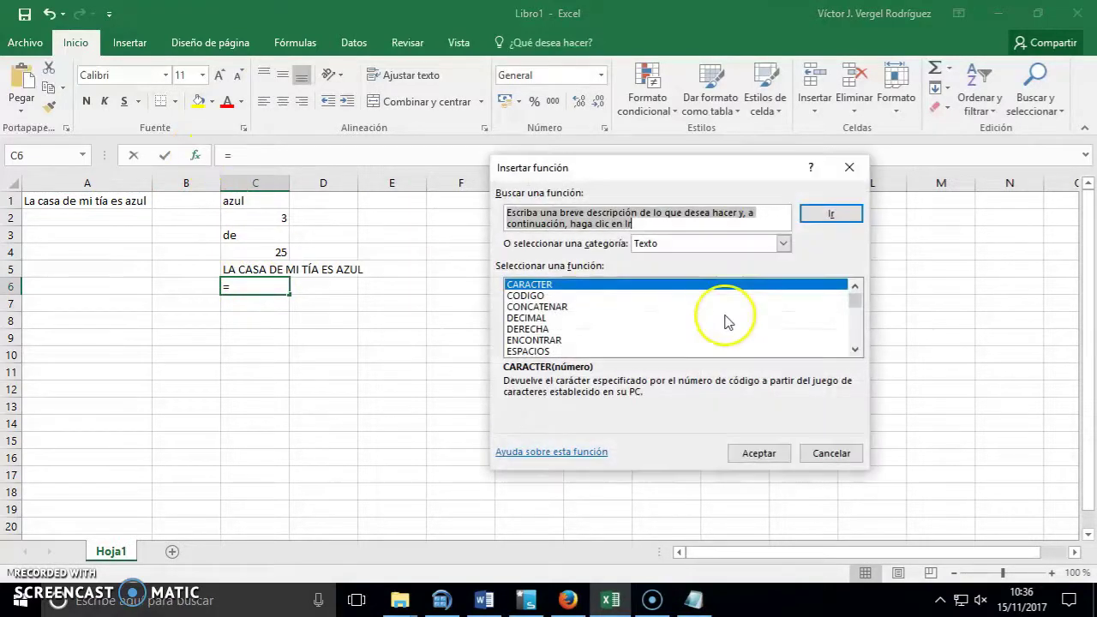
left_click(724, 319)
type("mi")
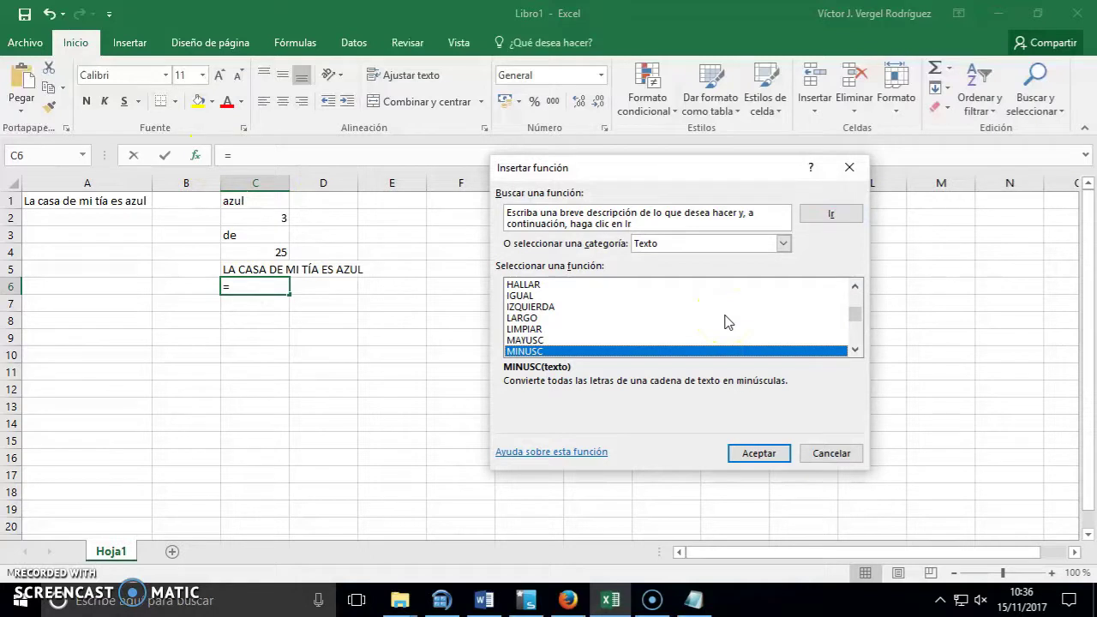
left_click(759, 452)
left_click(140, 202)
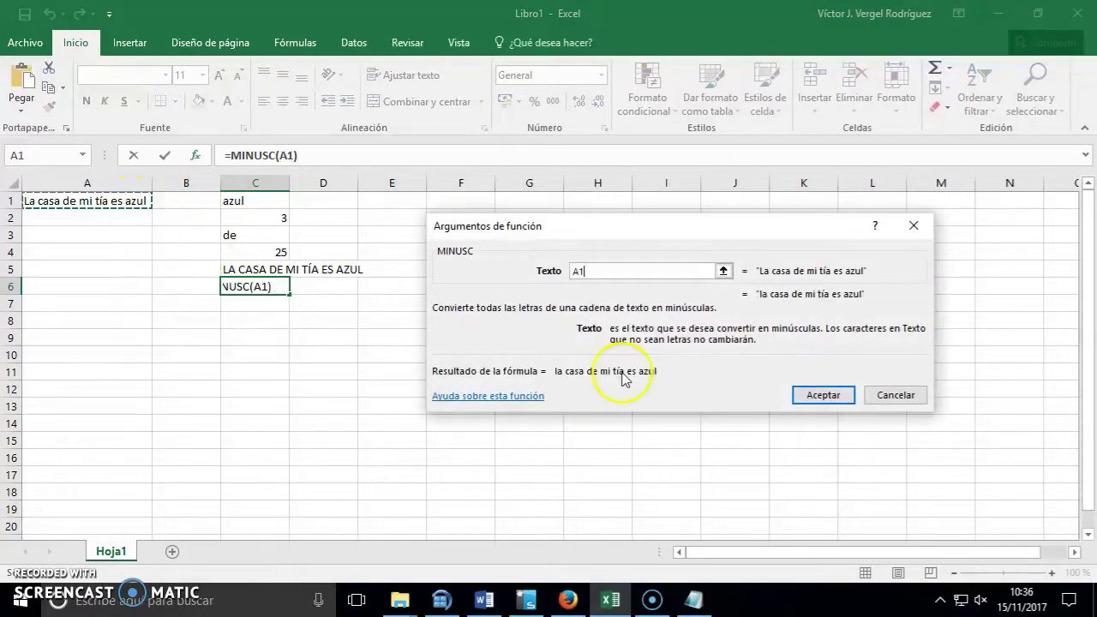
left_click(810, 394)
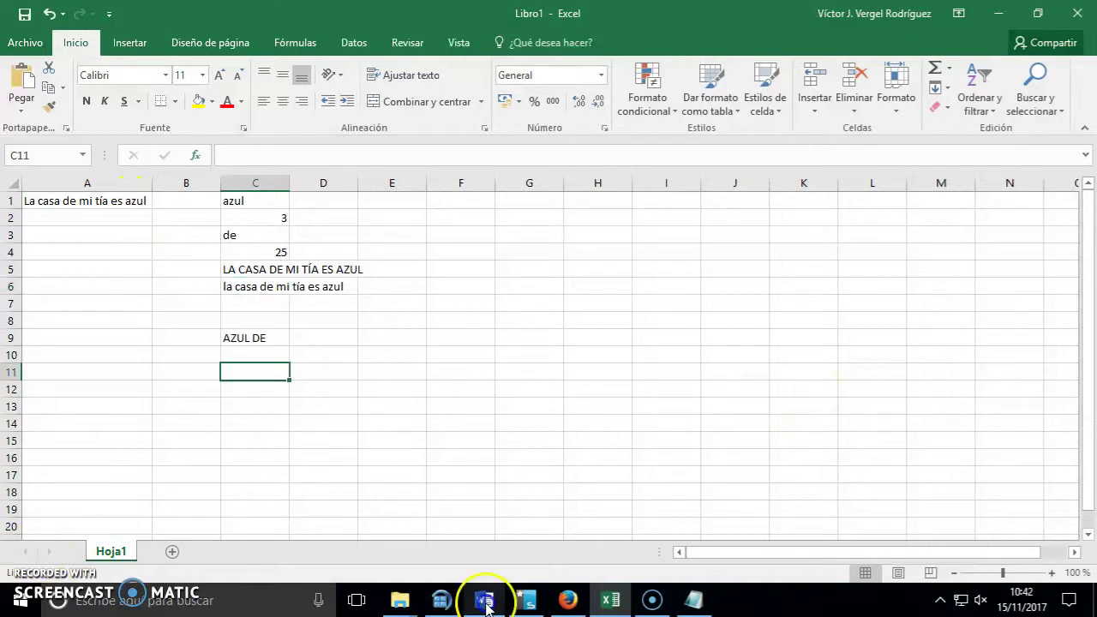
Scroll the Word syllabus down to the Repetir topic, then return to Excel
left_click(484, 600)
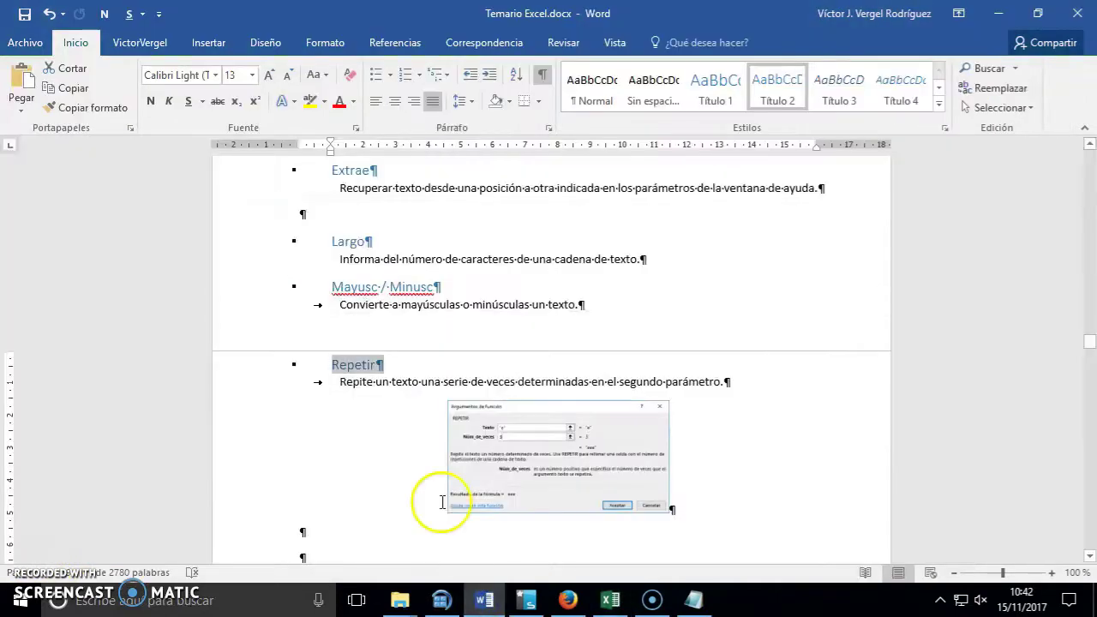
scroll(416, 343, "down", 3)
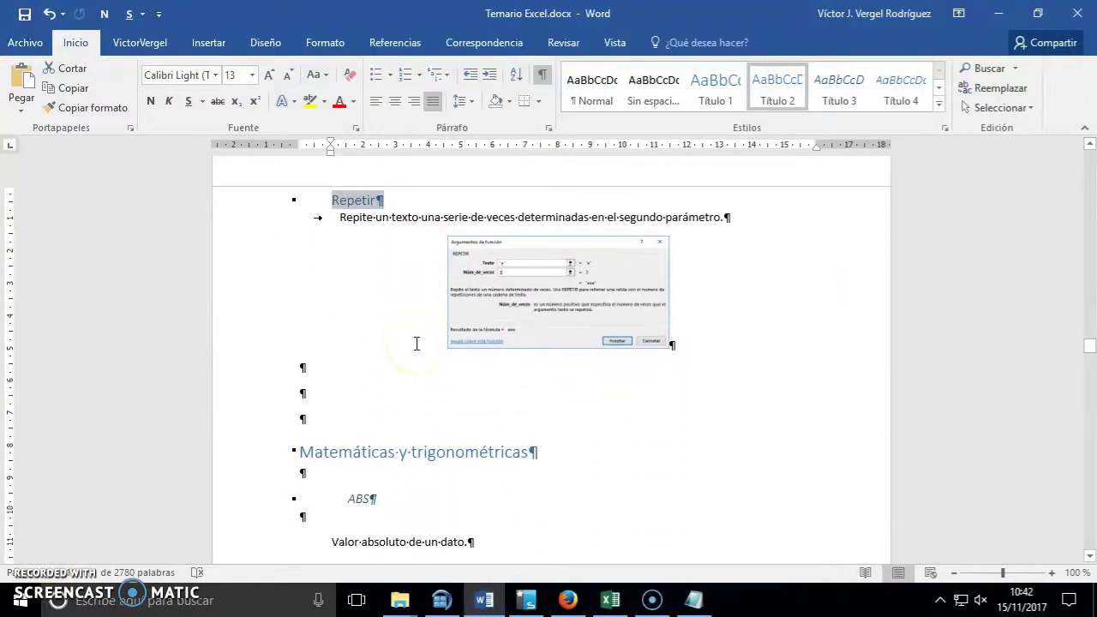
left_click(998, 13)
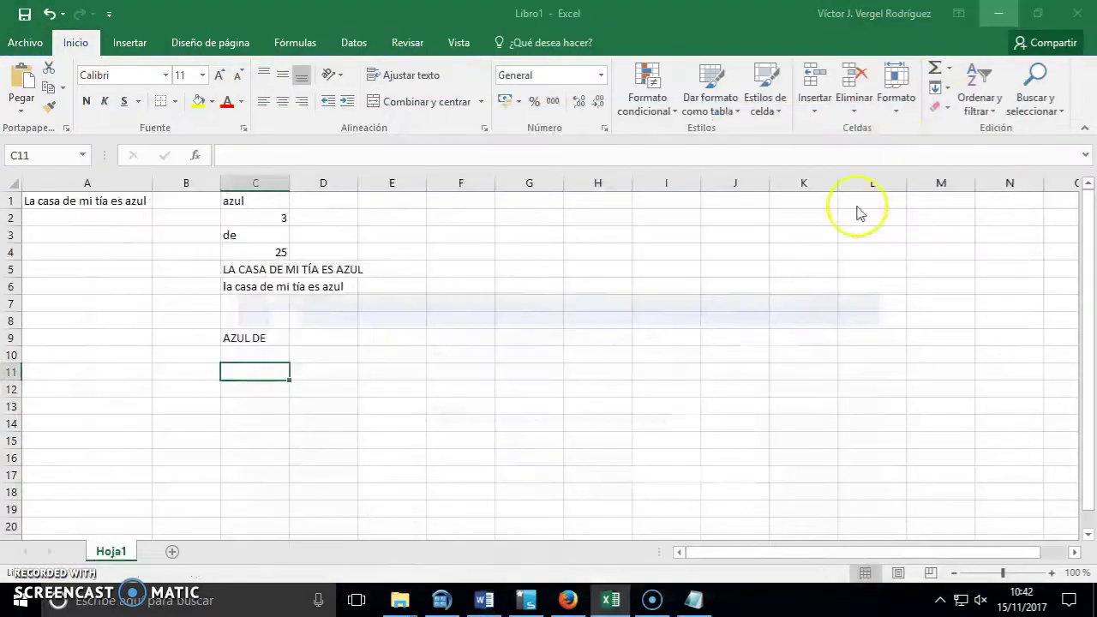
Insert the REPETIR function into cell C11
left_click(195, 155)
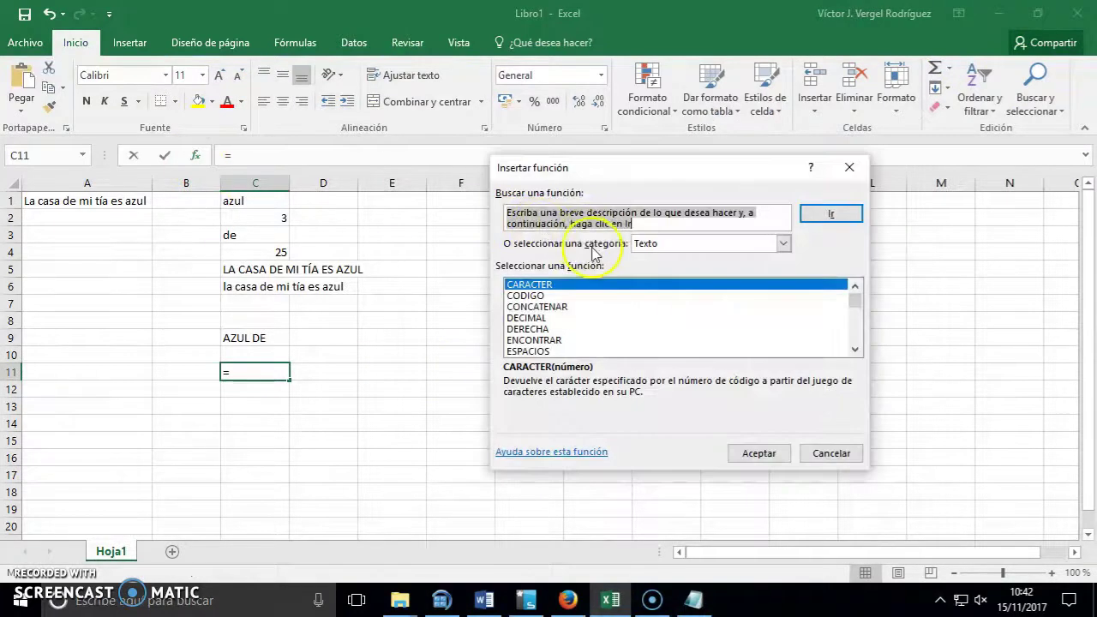
left_click(612, 295)
key("r")
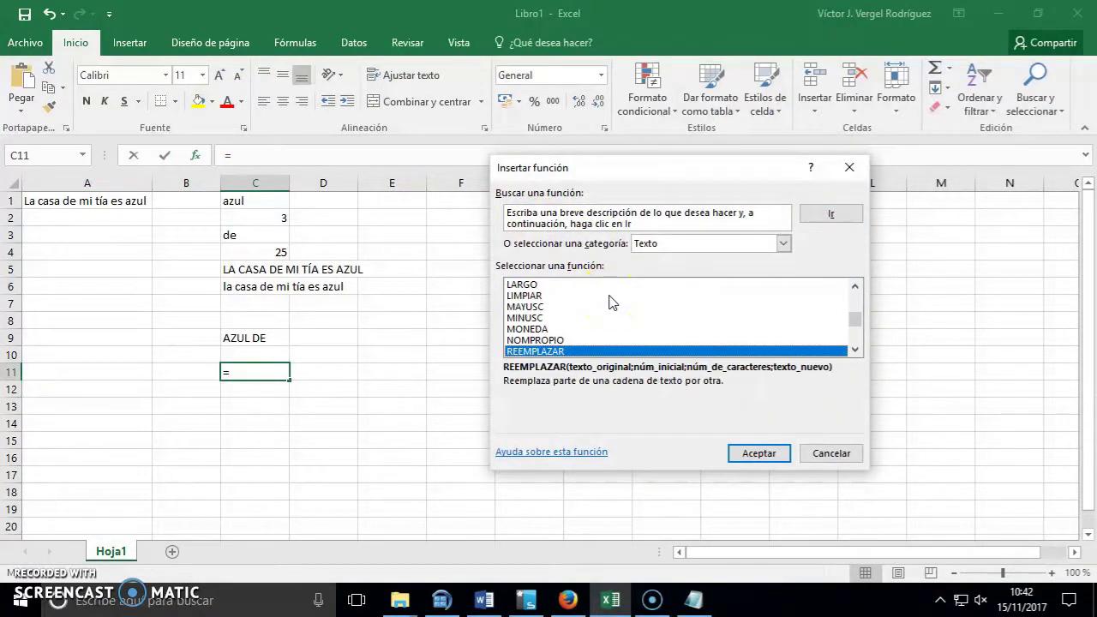
scroll(605, 334, "down", 1)
left_click(548, 330)
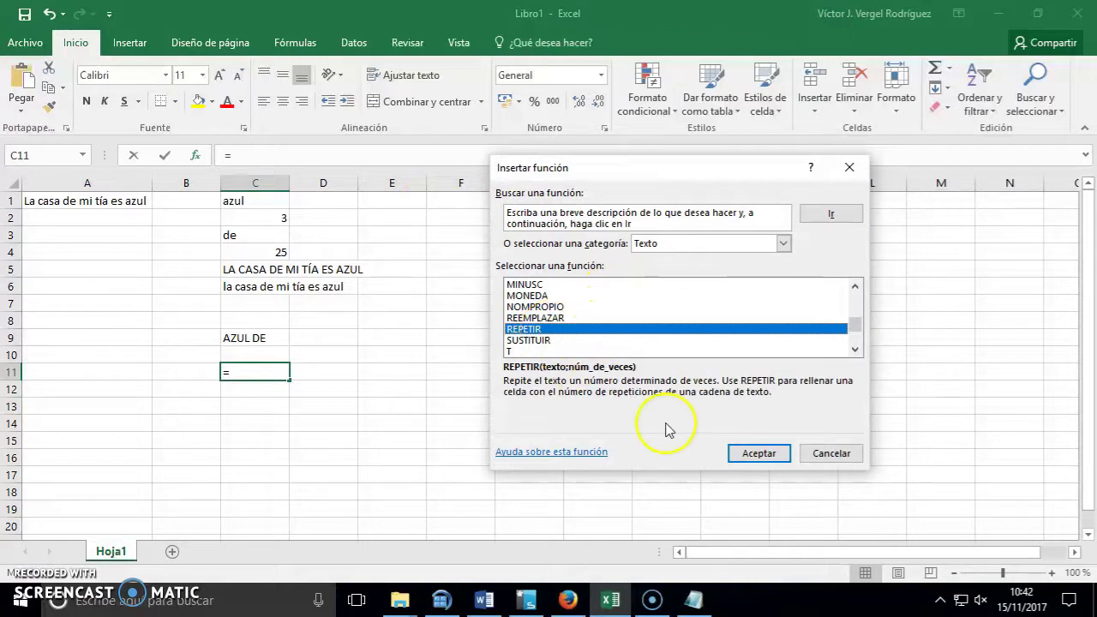
left_click(765, 457)
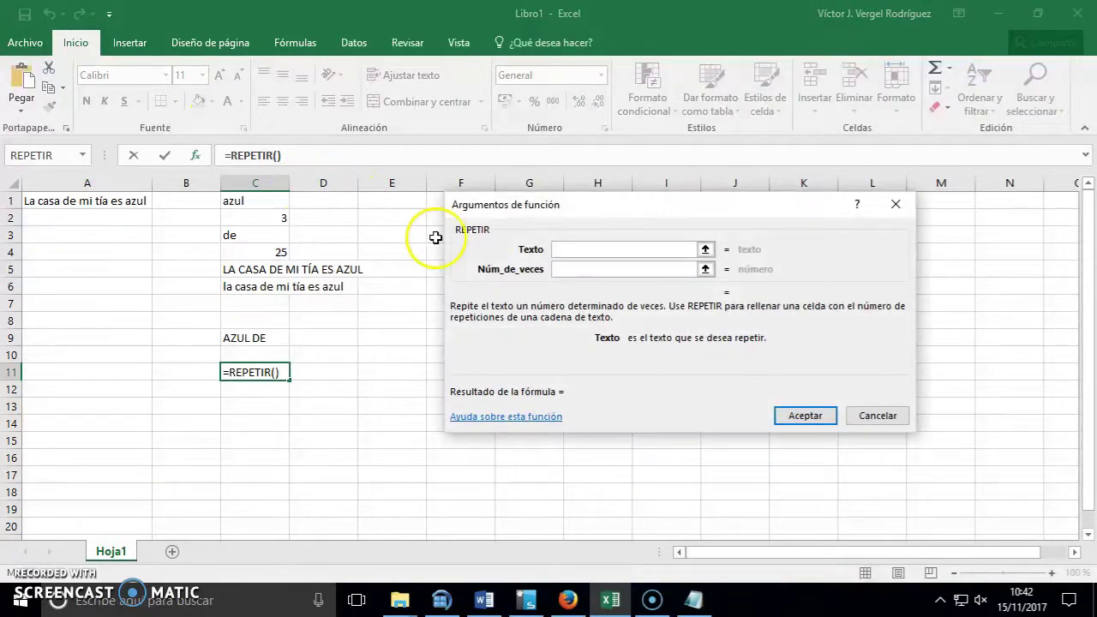
Enter "a" as REPETIR's text and 20 as its repeat count in C11
left_click(585, 249)
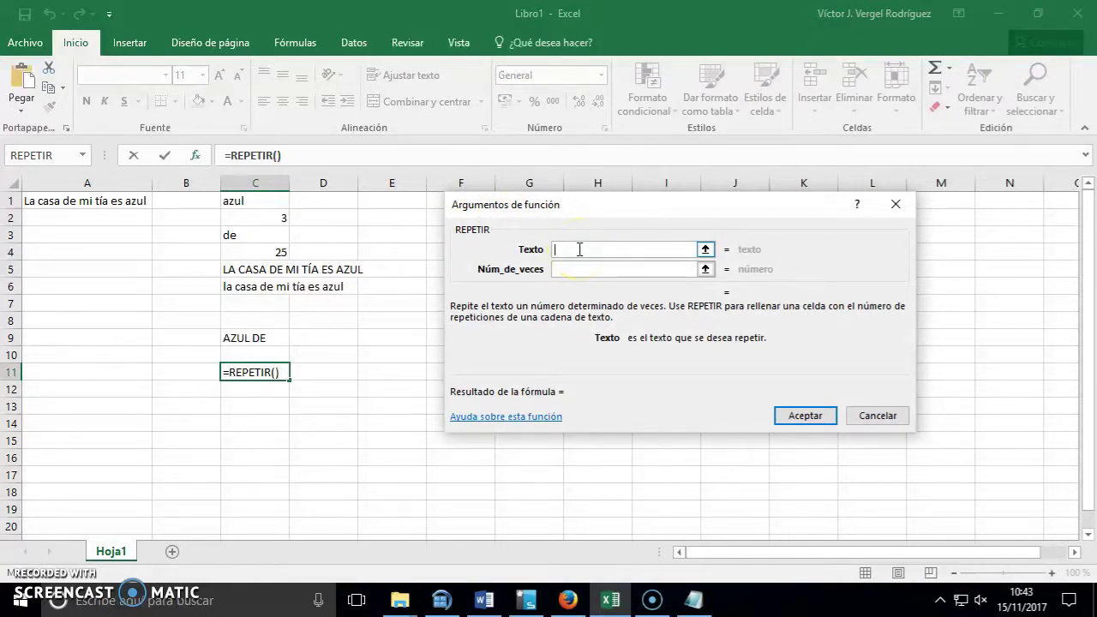
type("a")
key("Tab")
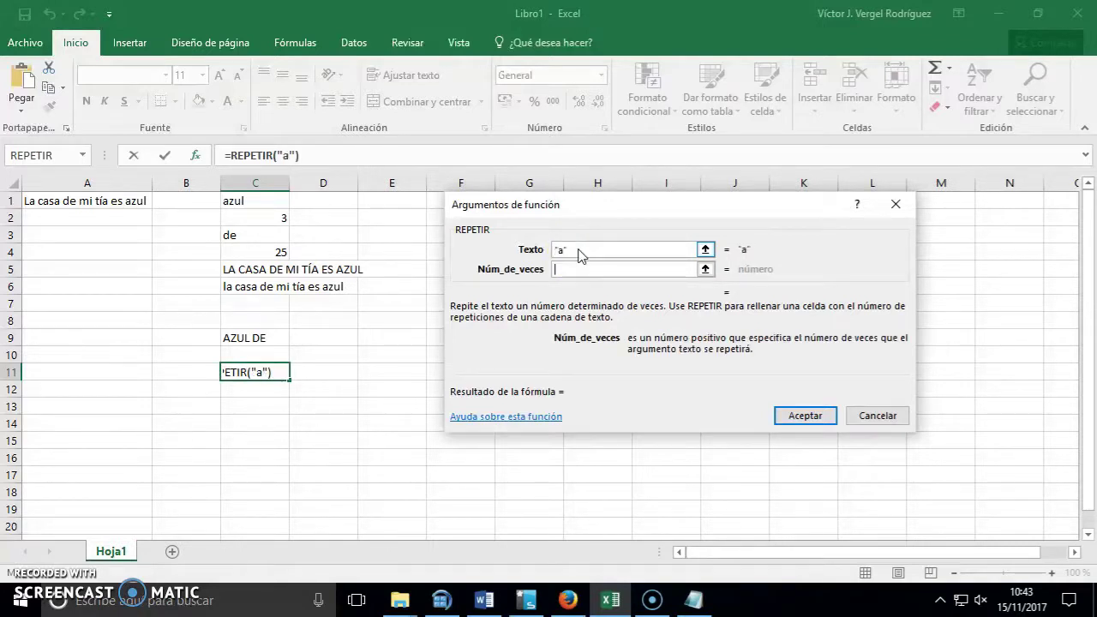
type("20")
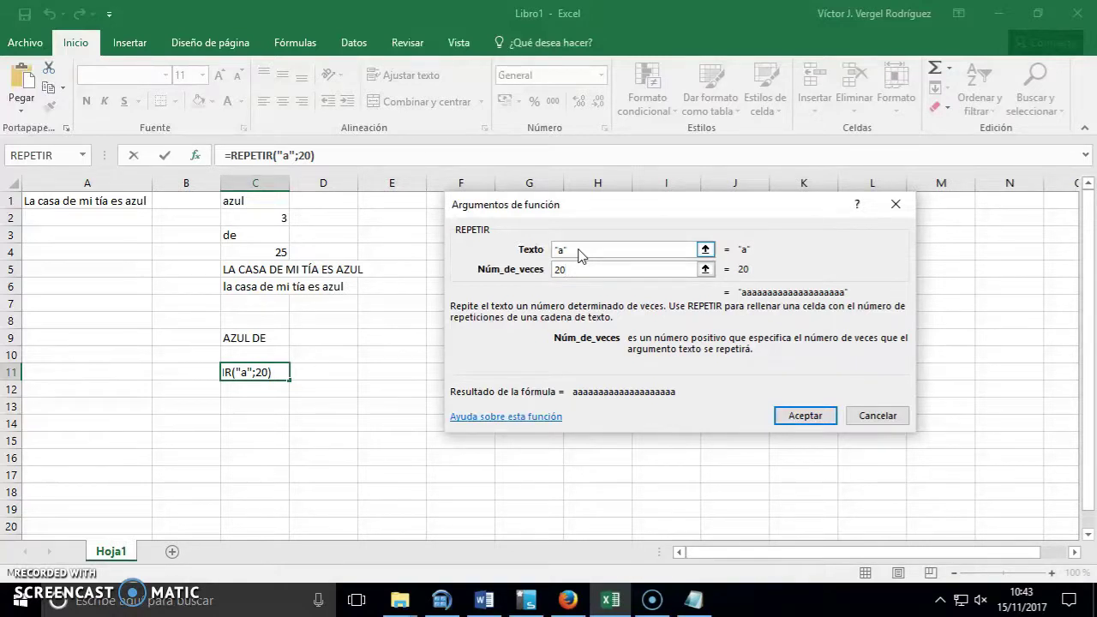
left_click(580, 251)
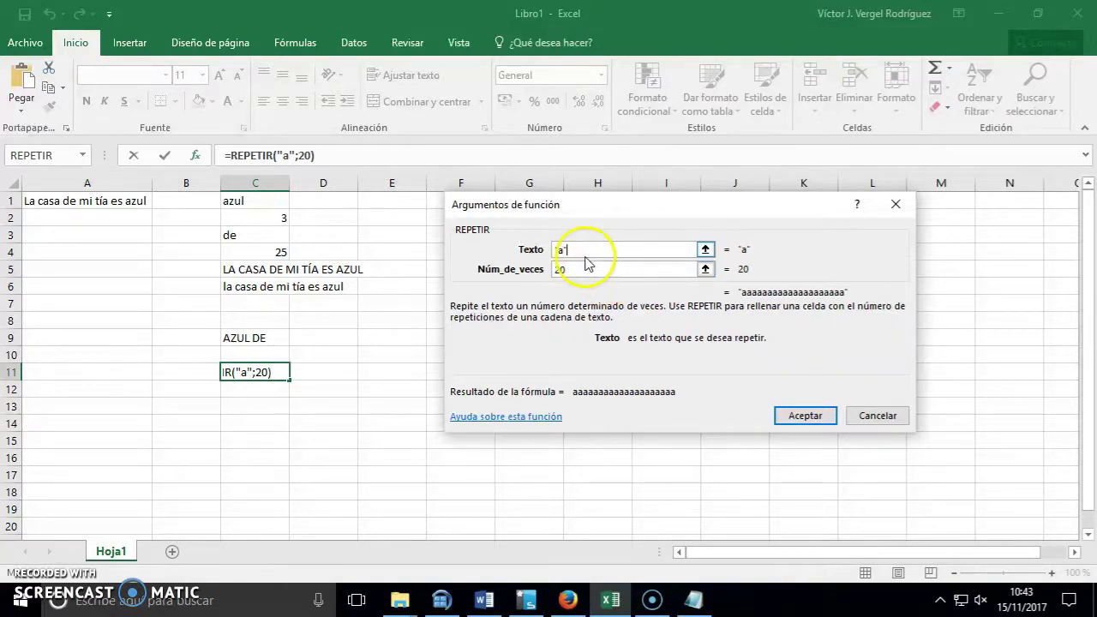
key("BackSpace")
key("Left")
key("BackSpace")
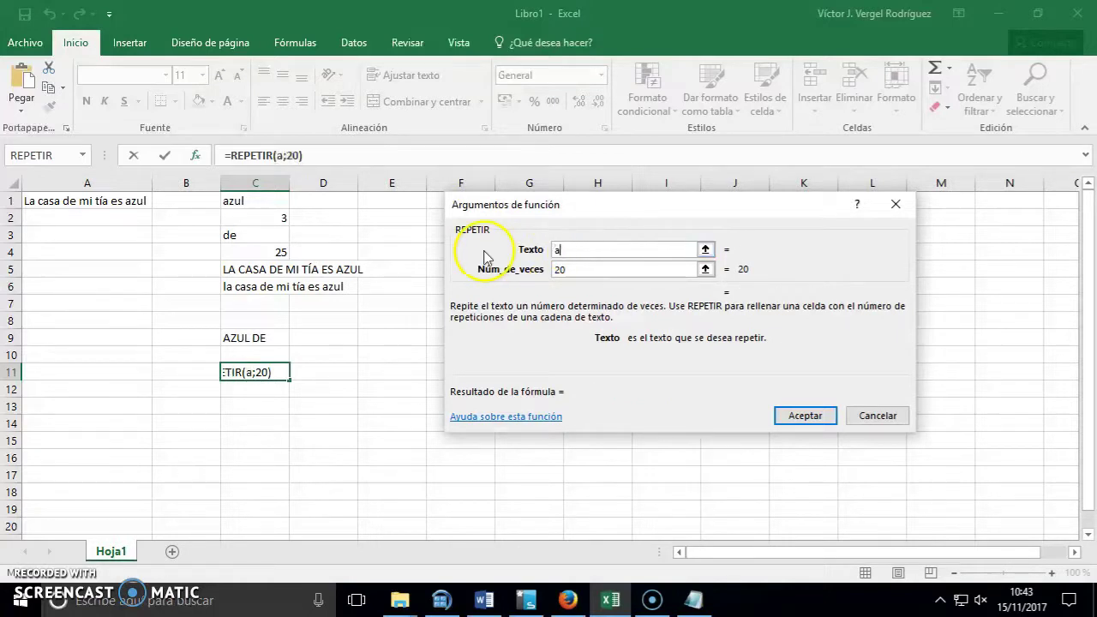
left_click(595, 273)
left_click(582, 249)
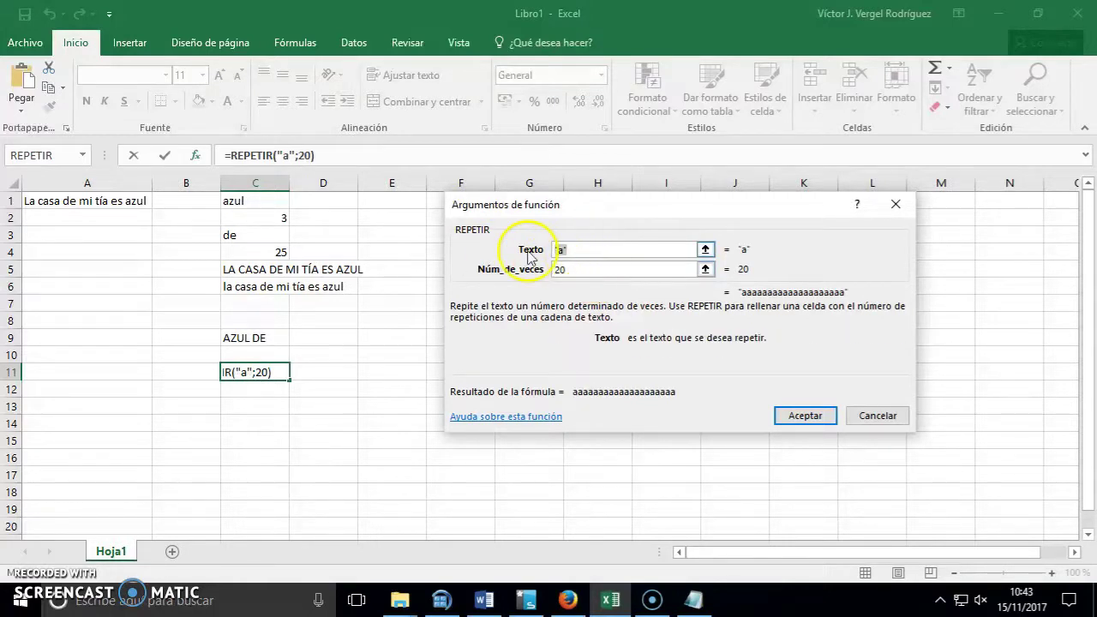
left_click(571, 250)
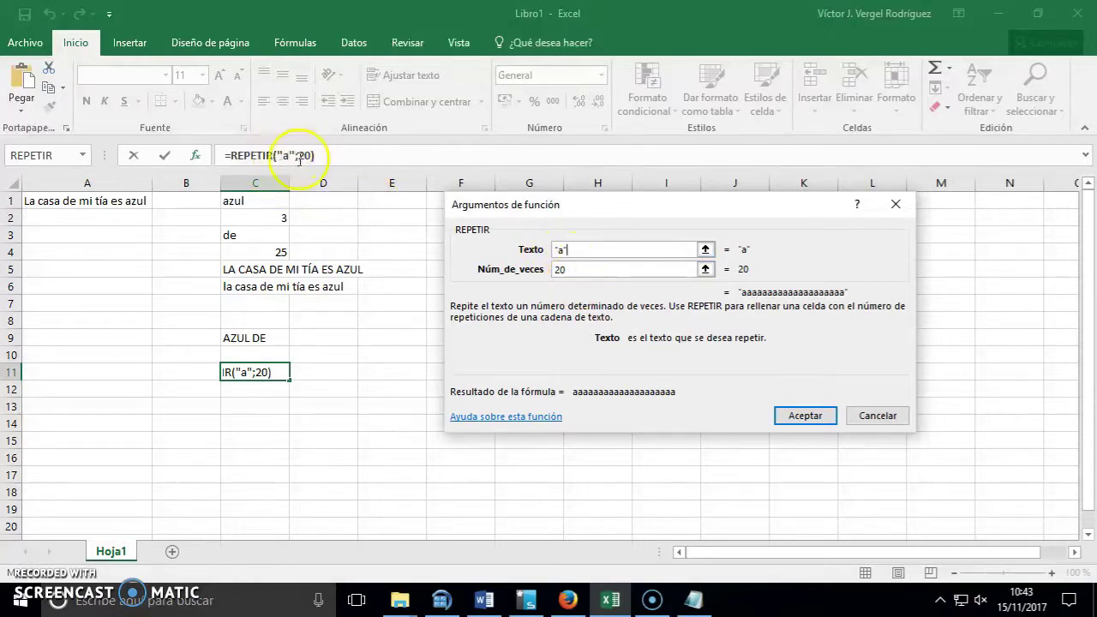
double_click(562, 270)
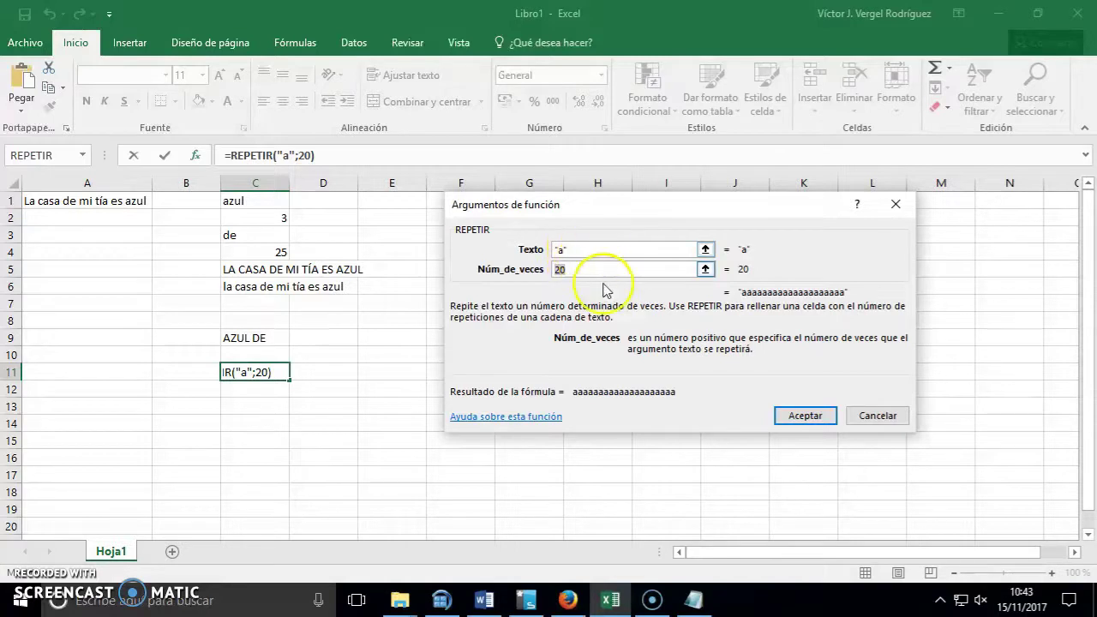
left_click(588, 269)
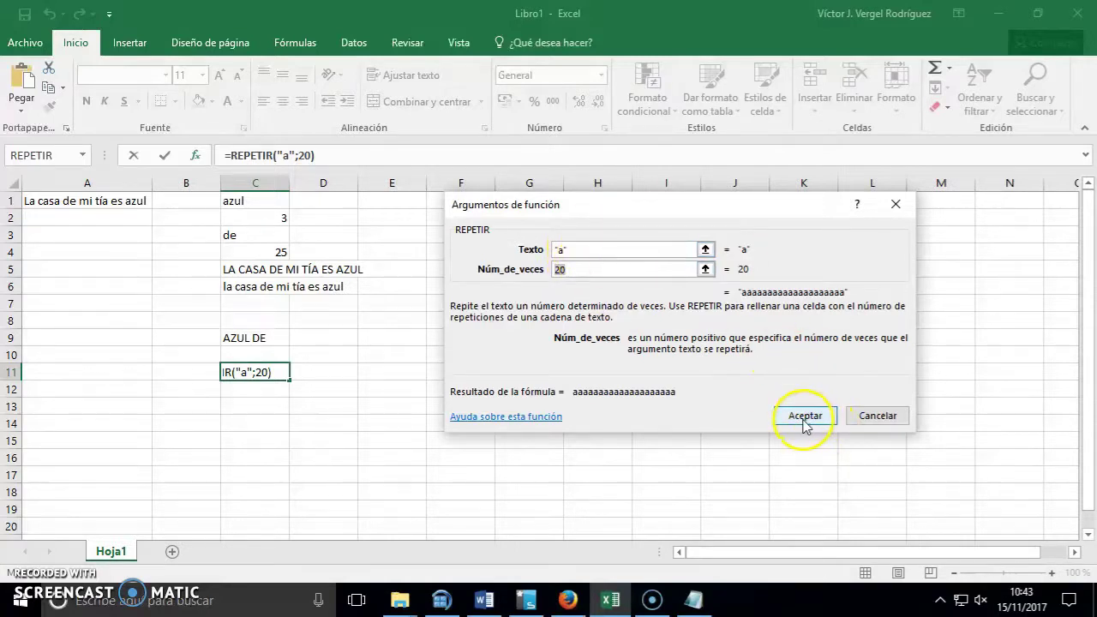